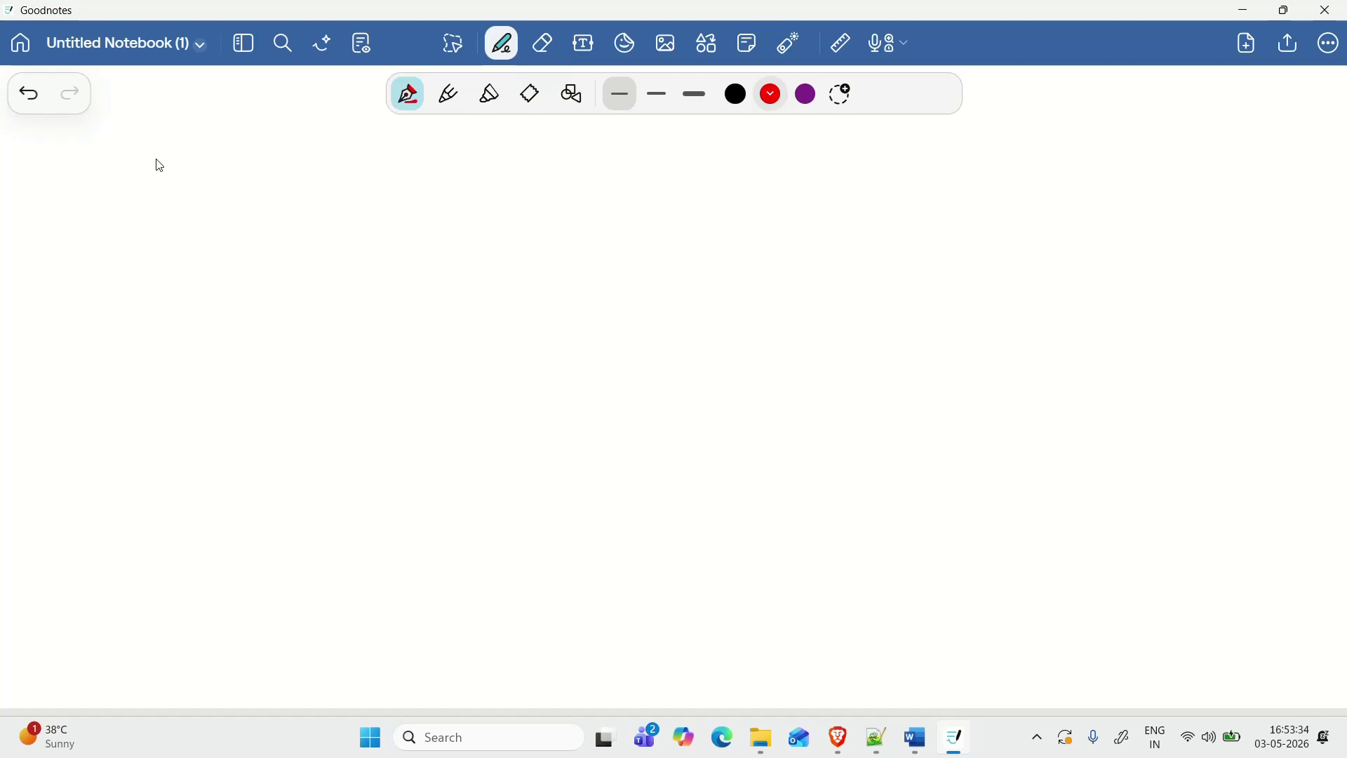
# Step: Handwrite the circled item 1, "Data Lake (ADLS)", in red near the upper part of the blank page
pyautogui.moveTo(99, 160)
pyautogui.mouseDown()
pyautogui.moveTo(98, 180)
pyautogui.moveTo(93, 159)
pyautogui.moveTo(145, 186)
pyautogui.moveTo(191, 190)
pyautogui.moveTo(208, 174)
pyautogui.moveTo(286, 194)
pyautogui.moveTo(343, 186)
pyautogui.mouseUp()
pyautogui.moveTo(359, 175)
pyautogui.mouseDown()
pyautogui.moveTo(376, 171)
pyautogui.moveTo(363, 195)
pyautogui.mouseUp()
pyautogui.moveTo(389, 195); pyautogui.dragTo(410, 185)
pyautogui.moveTo(425, 172); pyautogui.dragTo(429, 191)
pyautogui.moveTo(447, 173)
pyautogui.mouseDown()
pyautogui.moveTo(449, 194)
pyautogui.moveTo(501, 177)
pyautogui.moveTo(494, 195)
pyautogui.mouseUp()
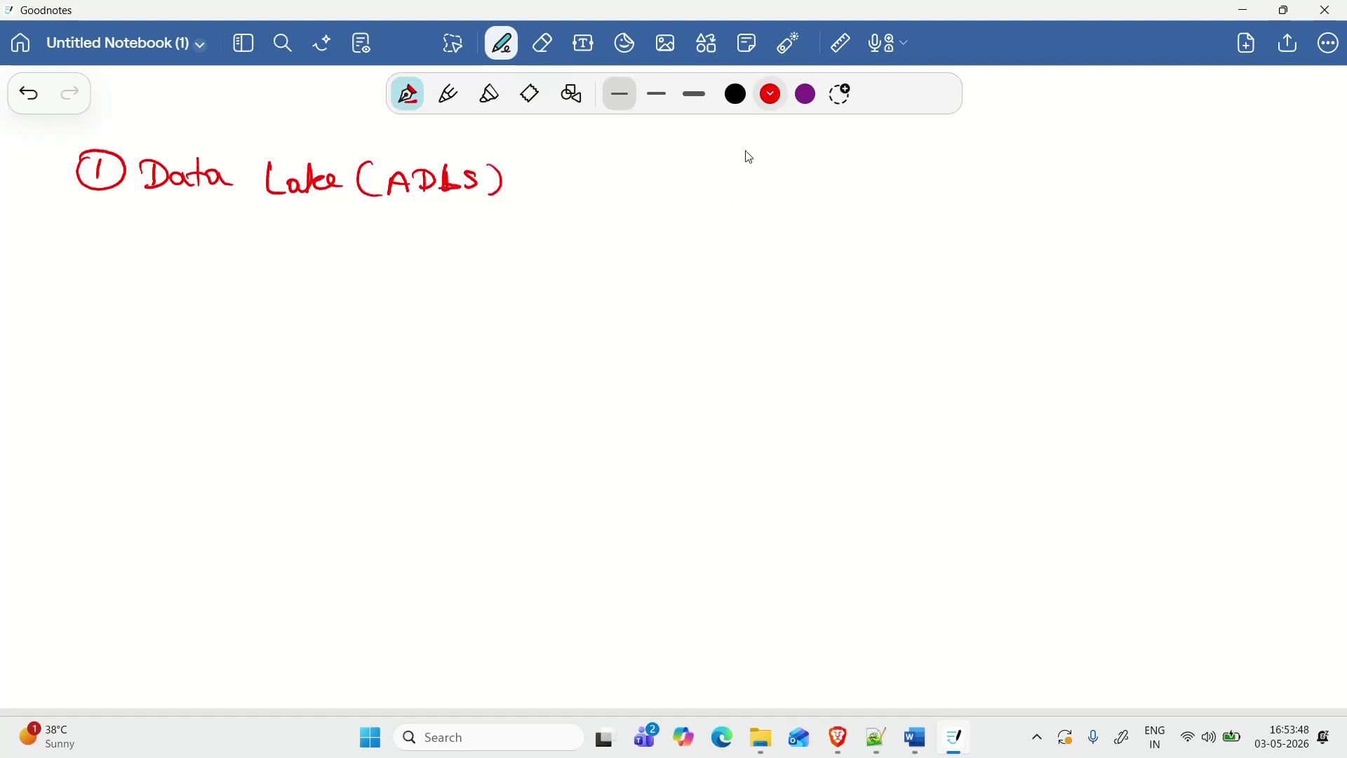
# Step: Handwrite the circled item 2, "Data bricks", below item 1 and add a tick mark after each item
pyautogui.moveTo(92, 212); pyautogui.dragTo(87, 259)
pyautogui.moveTo(83, 225)
pyautogui.mouseDown()
pyautogui.moveTo(105, 244)
pyautogui.moveTo(95, 261)
pyautogui.moveTo(160, 245)
pyautogui.moveTo(309, 261)
pyautogui.moveTo(387, 251)
pyautogui.mouseUp()
pyautogui.moveTo(397, 252)
pyautogui.mouseDown()
pyautogui.moveTo(401, 263)
pyautogui.moveTo(449, 244)
pyautogui.mouseUp()
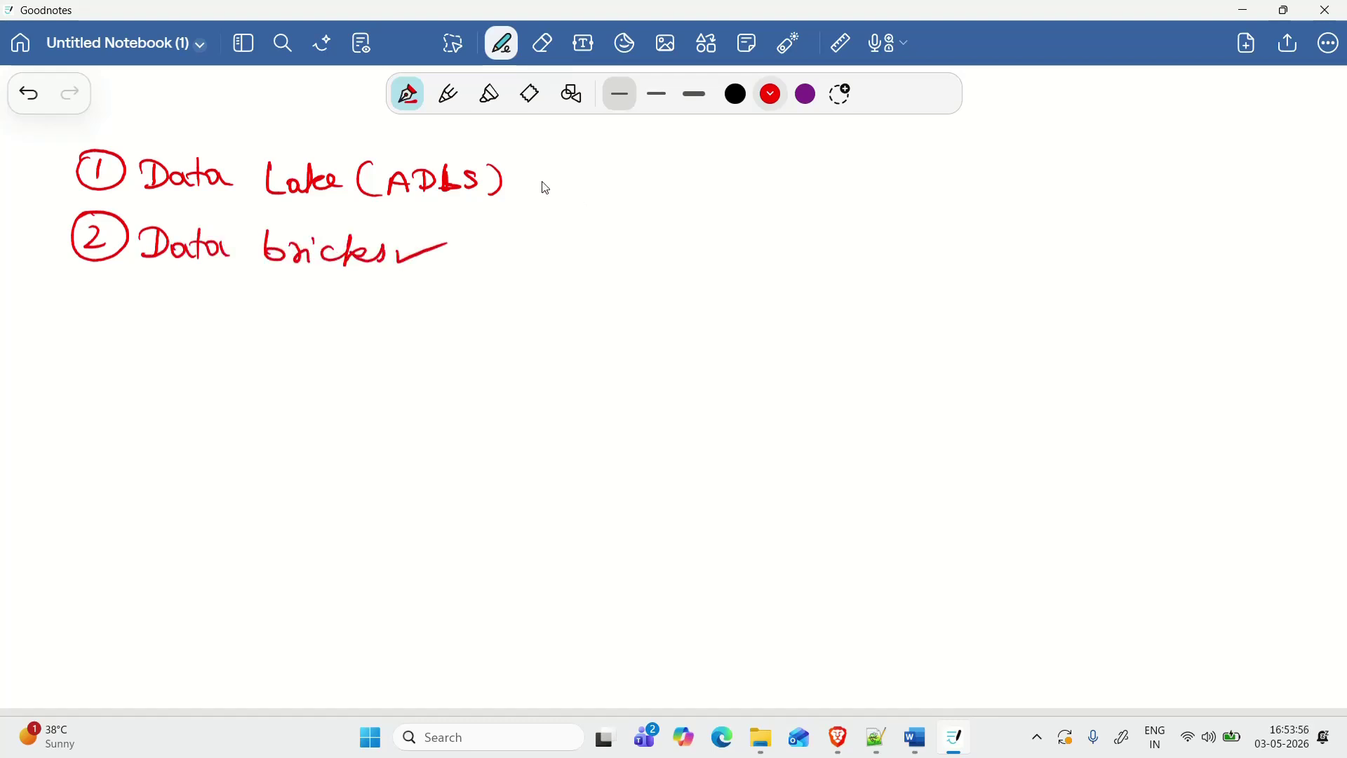
pyautogui.moveTo(518, 179)
pyautogui.mouseDown()
pyautogui.moveTo(523, 191)
pyautogui.moveTo(566, 168)
pyautogui.mouseUp()
# Step: Bracket the two items together and draw an arrow from the bracket to the handwritten word "Access"
pyautogui.moveTo(484, 252)
pyautogui.mouseDown()
pyautogui.moveTo(602, 168)
pyautogui.moveTo(491, 169)
pyautogui.mouseUp()
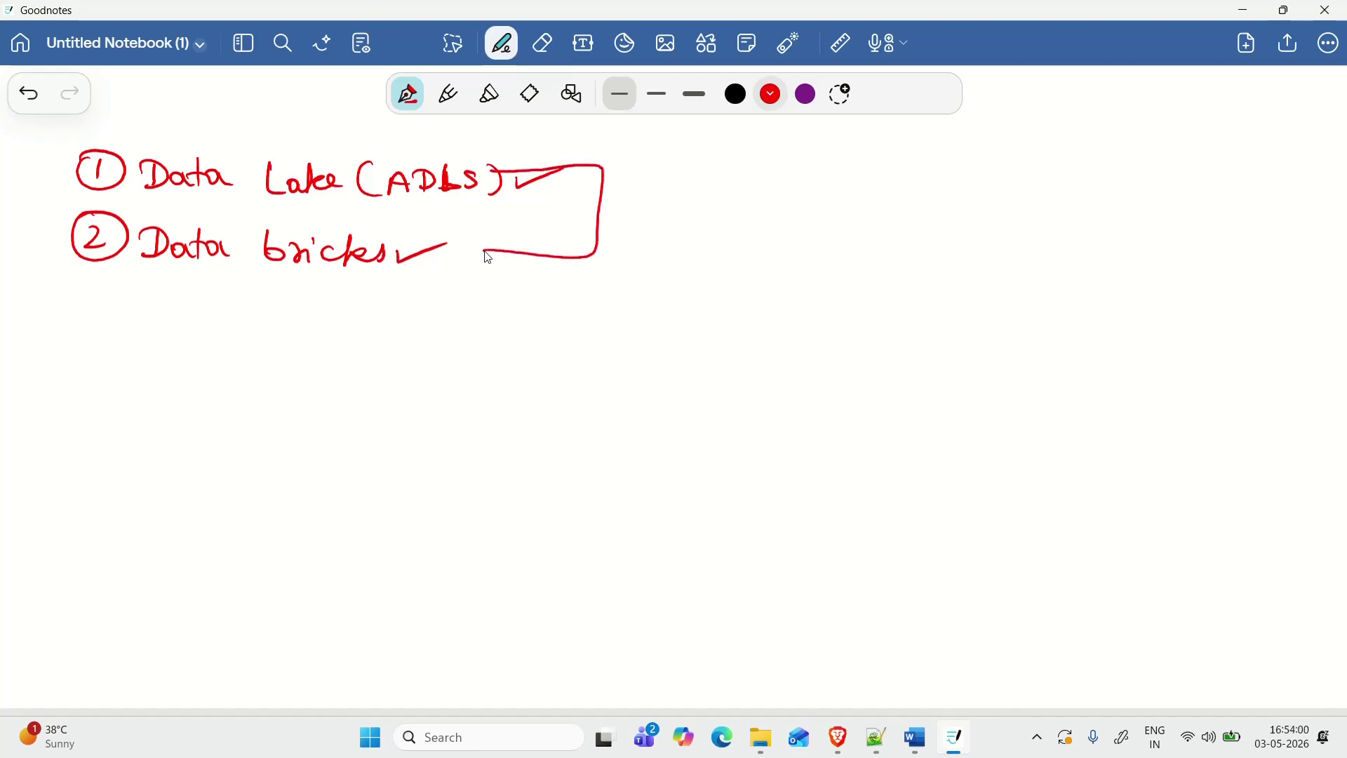
pyautogui.moveTo(551, 212)
pyautogui.mouseDown()
pyautogui.moveTo(663, 210)
pyautogui.moveTo(652, 221)
pyautogui.mouseUp()
pyautogui.moveTo(667, 226)
pyautogui.mouseDown()
pyautogui.moveTo(678, 202)
pyautogui.moveTo(702, 214)
pyautogui.mouseUp()
pyautogui.moveTo(723, 211); pyautogui.dragTo(793, 202)
# Step: Box "Access" and draw a downward arrow from it to a boxed item 3, "Data bricks Access connector"
pyautogui.moveTo(813, 175)
pyautogui.mouseDown()
pyautogui.moveTo(687, 184)
pyautogui.moveTo(728, 242)
pyautogui.moveTo(831, 216)
pyautogui.moveTo(753, 317)
pyautogui.mouseUp()
pyautogui.moveTo(734, 295)
pyautogui.mouseDown()
pyautogui.moveTo(739, 309)
pyautogui.moveTo(774, 306)
pyautogui.mouseUp()
pyautogui.moveTo(663, 356); pyautogui.dragTo(663, 378)
pyautogui.moveTo(638, 374)
pyautogui.mouseDown()
pyautogui.moveTo(651, 351)
pyautogui.moveTo(744, 379)
pyautogui.moveTo(765, 354)
pyautogui.moveTo(784, 373)
pyautogui.moveTo(1112, 379)
pyautogui.mouseUp()
pyautogui.moveTo(809, 412)
pyautogui.mouseDown()
pyautogui.moveTo(797, 421)
pyautogui.moveTo(916, 423)
pyautogui.moveTo(958, 407)
pyautogui.moveTo(981, 417)
pyautogui.mouseUp()
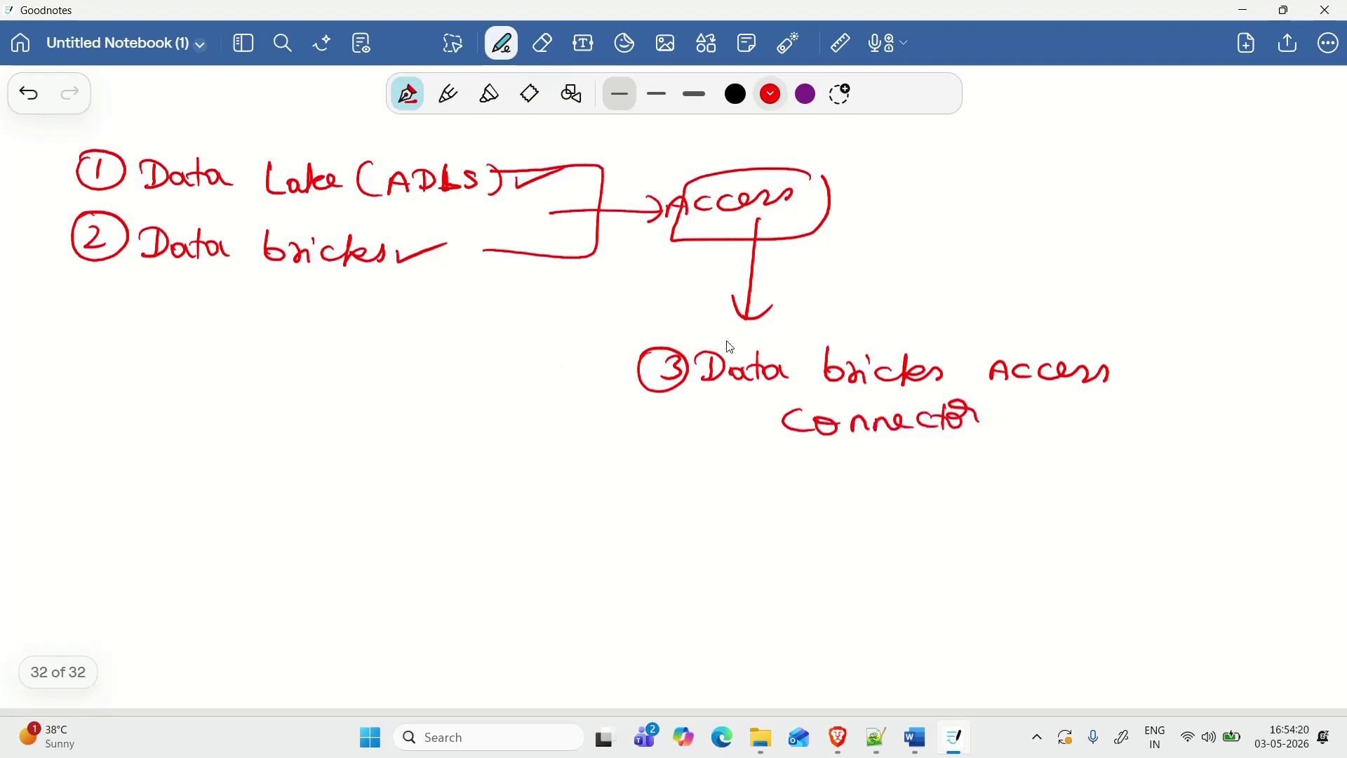
pyautogui.moveTo(652, 323)
pyautogui.mouseDown()
pyautogui.moveTo(772, 472)
pyautogui.moveTo(1171, 435)
pyautogui.moveTo(916, 328)
pyautogui.moveTo(656, 330)
pyautogui.mouseUp()
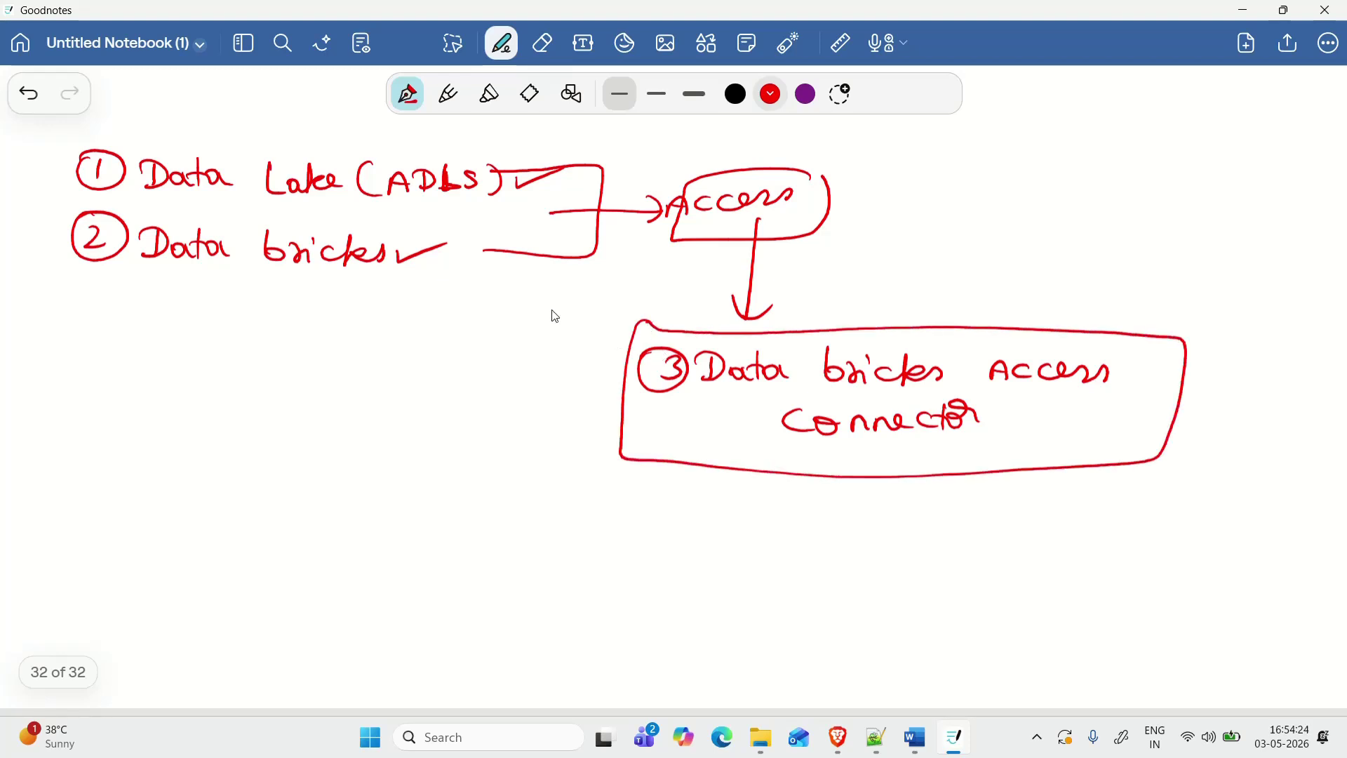
# Step: Draw a curved arrow from the access connector box down to a circled "ADLS" label
pyautogui.moveTo(655, 414)
pyautogui.mouseDown()
pyautogui.moveTo(465, 459)
pyautogui.moveTo(455, 482)
pyautogui.moveTo(468, 472)
pyautogui.mouseUp()
pyautogui.moveTo(361, 516)
pyautogui.mouseDown()
pyautogui.moveTo(356, 538)
pyautogui.moveTo(373, 539)
pyautogui.mouseUp()
pyautogui.moveTo(359, 529); pyautogui.dragTo(375, 527)
pyautogui.moveTo(385, 515); pyautogui.dragTo(385, 534)
pyautogui.moveTo(380, 514)
pyautogui.mouseDown()
pyautogui.moveTo(382, 536)
pyautogui.moveTo(430, 531)
pyautogui.mouseUp()
pyautogui.moveTo(444, 505); pyautogui.dragTo(424, 532)
pyautogui.moveTo(468, 485)
pyautogui.mouseDown()
pyautogui.moveTo(347, 551)
pyautogui.moveTo(468, 493)
pyautogui.mouseUp()
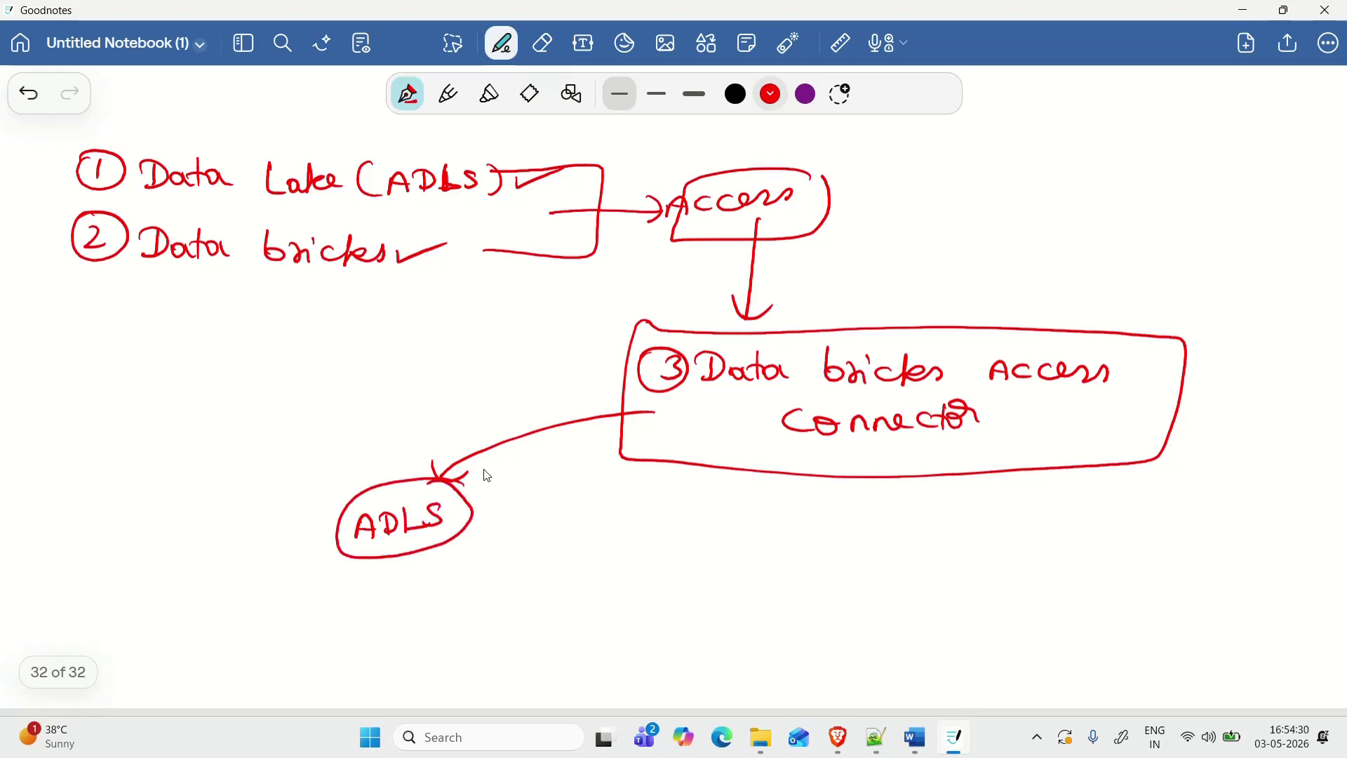
# Step: Circle the middle of the connector-to-ADLS arrow and link it with an arrow to a boxed "RBAC" label
pyautogui.moveTo(503, 414)
pyautogui.mouseDown()
pyautogui.moveTo(607, 453)
pyautogui.moveTo(505, 416)
pyautogui.mouseUp()
pyautogui.moveTo(559, 467); pyautogui.dragTo(637, 547)
pyautogui.moveTo(660, 530); pyautogui.dragTo(655, 551)
pyautogui.moveTo(660, 524)
pyautogui.mouseDown()
pyautogui.moveTo(682, 546)
pyautogui.moveTo(740, 537)
pyautogui.mouseUp()
pyautogui.moveTo(772, 523)
pyautogui.mouseDown()
pyautogui.moveTo(772, 541)
pyautogui.moveTo(636, 570)
pyautogui.moveTo(797, 504)
pyautogui.mouseUp()
pyautogui.moveTo(617, 508); pyautogui.dragTo(644, 535)
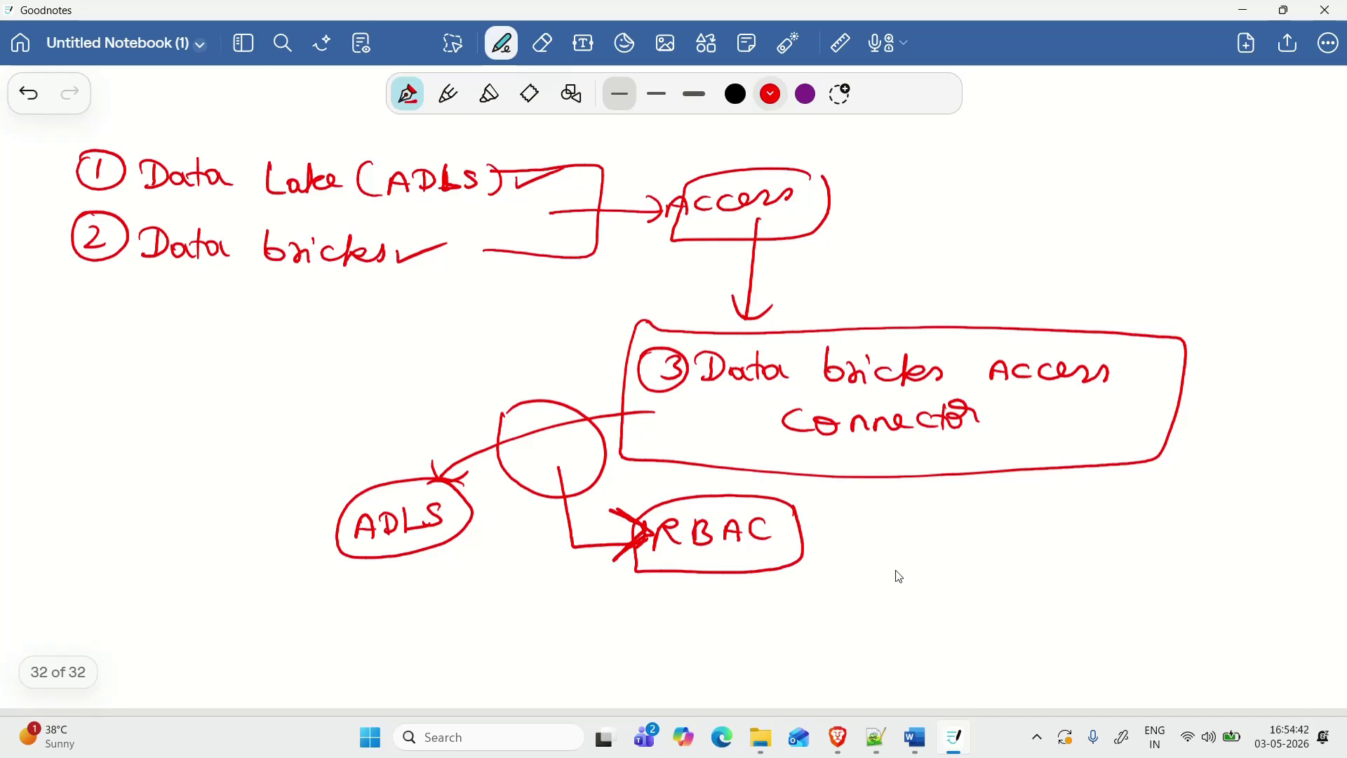
# Step: Handwrite a second circled "ADLS" beside RBAC and connect it with a line to a circled "containers" label
pyautogui.moveTo(892, 574); pyautogui.dragTo(910, 562)
pyautogui.moveTo(922, 549)
pyautogui.mouseDown()
pyautogui.moveTo(924, 572)
pyautogui.moveTo(972, 572)
pyautogui.mouseUp()
pyautogui.moveTo(864, 546)
pyautogui.mouseDown()
pyautogui.moveTo(1026, 544)
pyautogui.moveTo(1065, 526)
pyautogui.mouseUp()
pyautogui.moveTo(1092, 514); pyautogui.dragTo(1098, 524)
pyautogui.moveTo(1105, 512); pyautogui.dragTo(1245, 512)
pyautogui.moveTo(1115, 485)
pyautogui.mouseDown()
pyautogui.moveTo(1168, 551)
pyautogui.moveTo(1239, 467)
pyautogui.moveTo(1115, 485)
pyautogui.mouseUp()
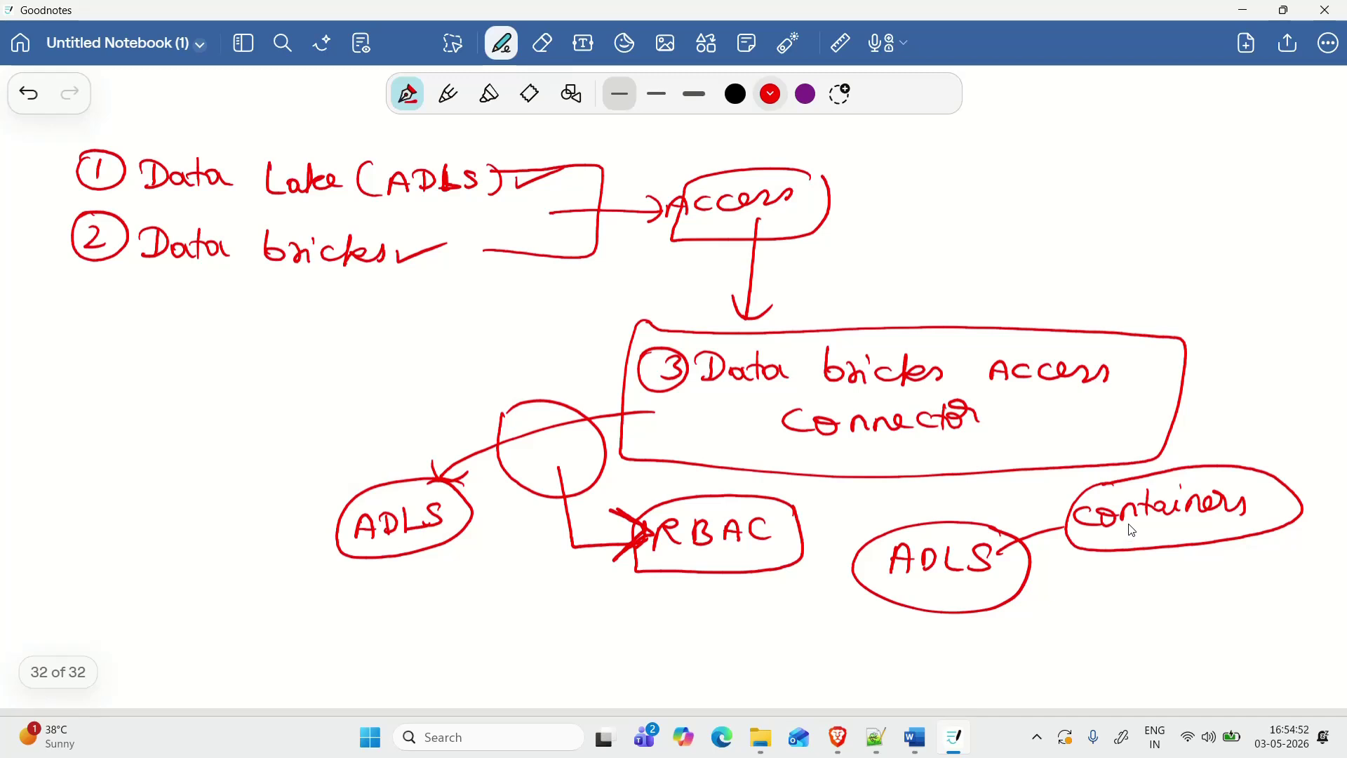
# Step: Draw an arrow from "containers" to "folders" and "files", and enclose the two words in a box
pyautogui.moveTo(1122, 531)
pyautogui.mouseDown()
pyautogui.moveTo(1109, 572)
pyautogui.moveTo(1145, 577)
pyautogui.mouseUp()
pyautogui.moveTo(1133, 567)
pyautogui.mouseDown()
pyautogui.moveTo(1133, 585)
pyautogui.moveTo(1182, 582)
pyautogui.mouseUp()
pyautogui.moveTo(1191, 556)
pyautogui.mouseDown()
pyautogui.moveTo(1192, 584)
pyautogui.moveTo(1261, 572)
pyautogui.mouseUp()
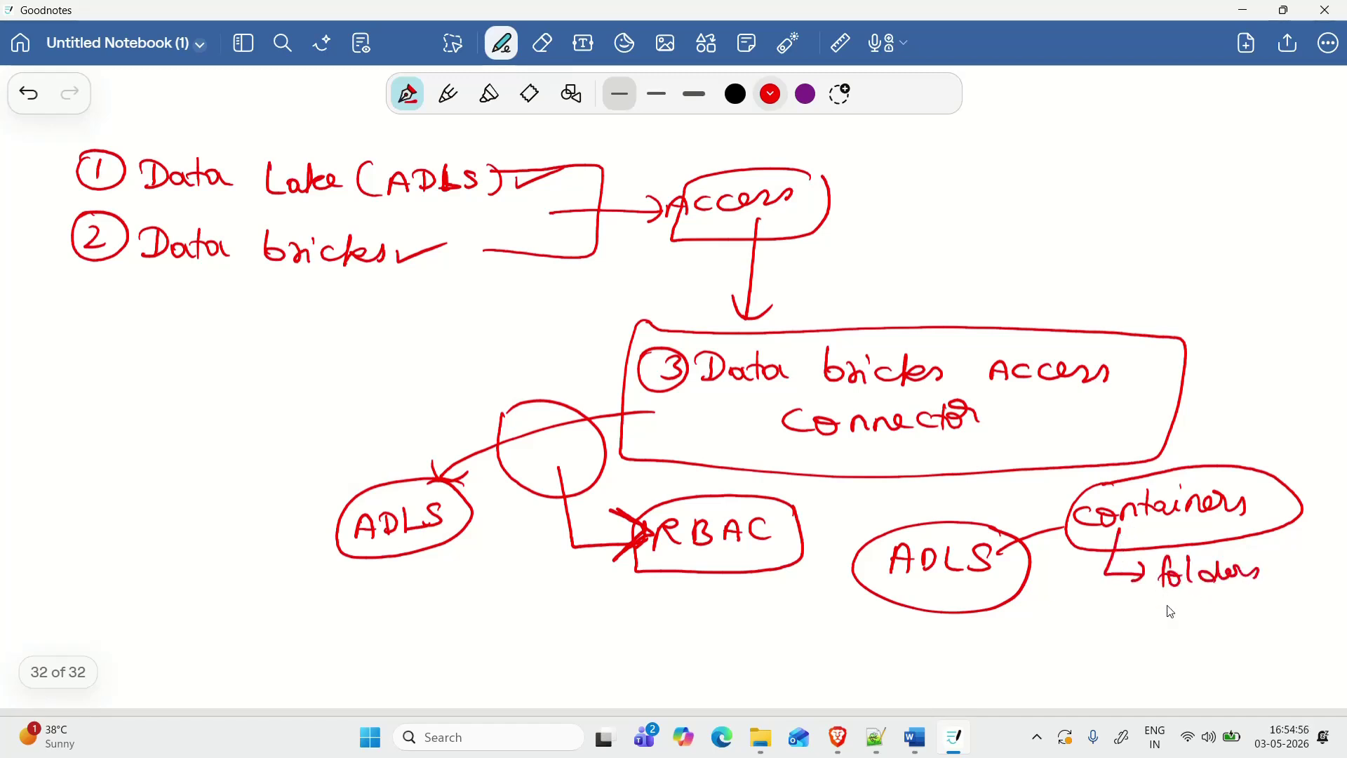
pyautogui.moveTo(1178, 597)
pyautogui.mouseDown()
pyautogui.moveTo(1155, 622)
pyautogui.moveTo(1200, 623)
pyautogui.mouseUp()
pyautogui.moveTo(1207, 615); pyautogui.dragTo(1235, 619)
pyautogui.moveTo(1092, 552)
pyautogui.mouseDown()
pyautogui.moveTo(1092, 570)
pyautogui.moveTo(1261, 633)
pyautogui.moveTo(1267, 535)
pyautogui.mouseUp()
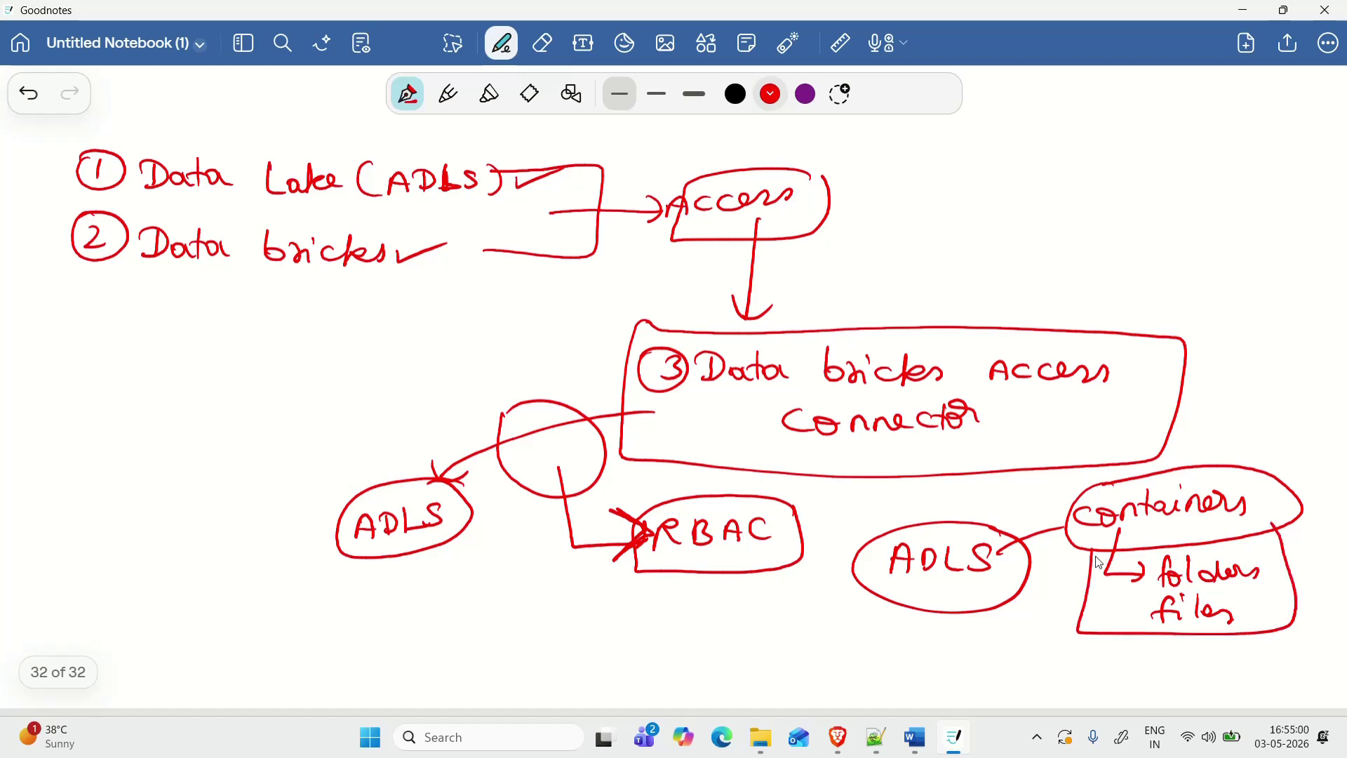
pyautogui.moveTo(1099, 550); pyautogui.dragTo(1274, 526)
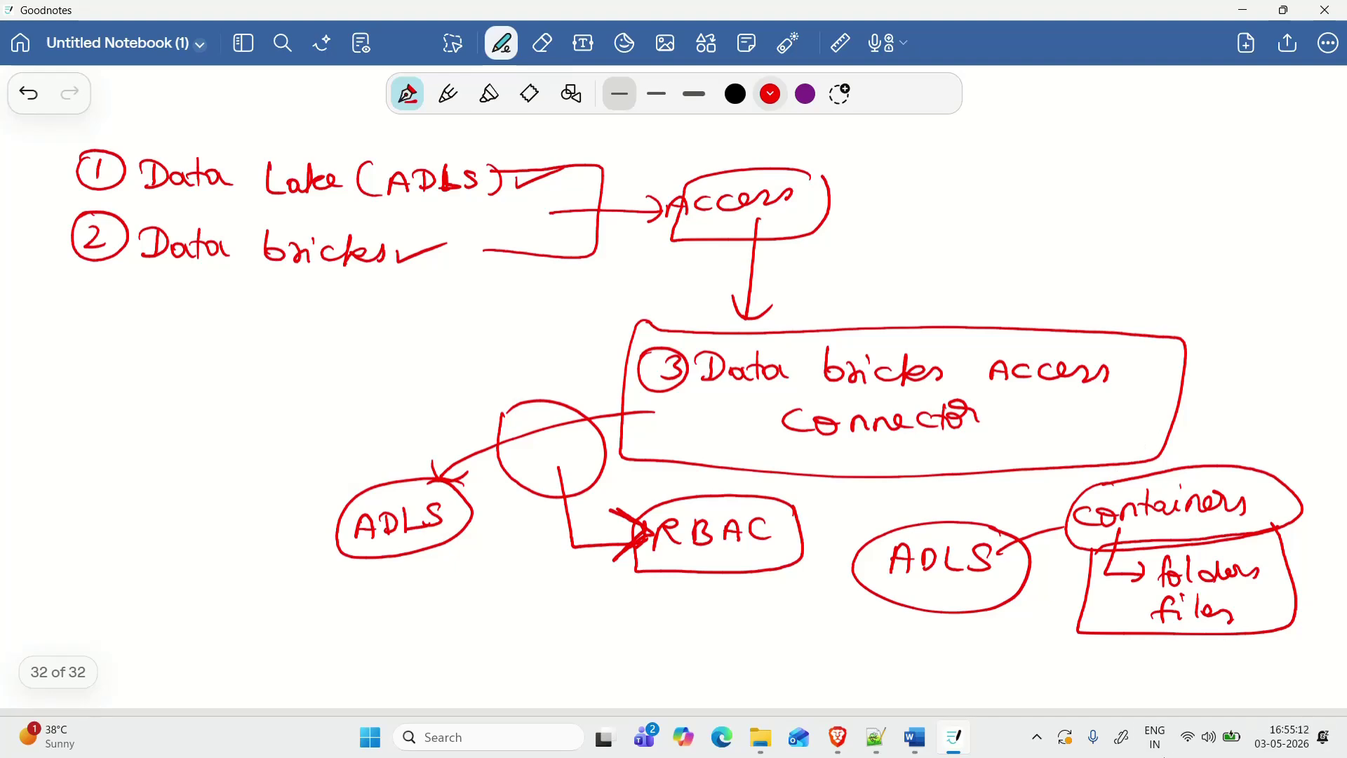
# Step: Switch to the Azure portal in the Brave browser, search for resource groups and open the Resource groups service
pyautogui.click(837, 737)
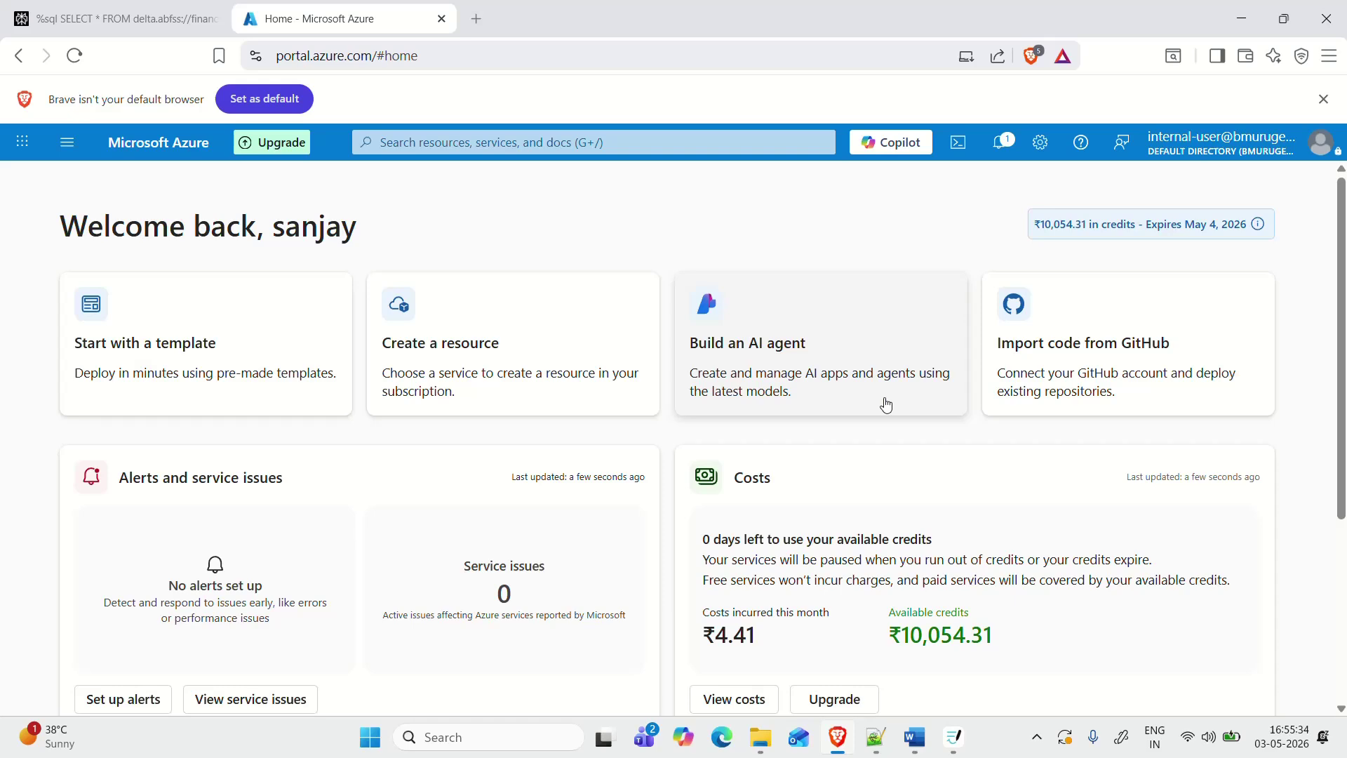
pyautogui.scroll(-1, 940, 272)
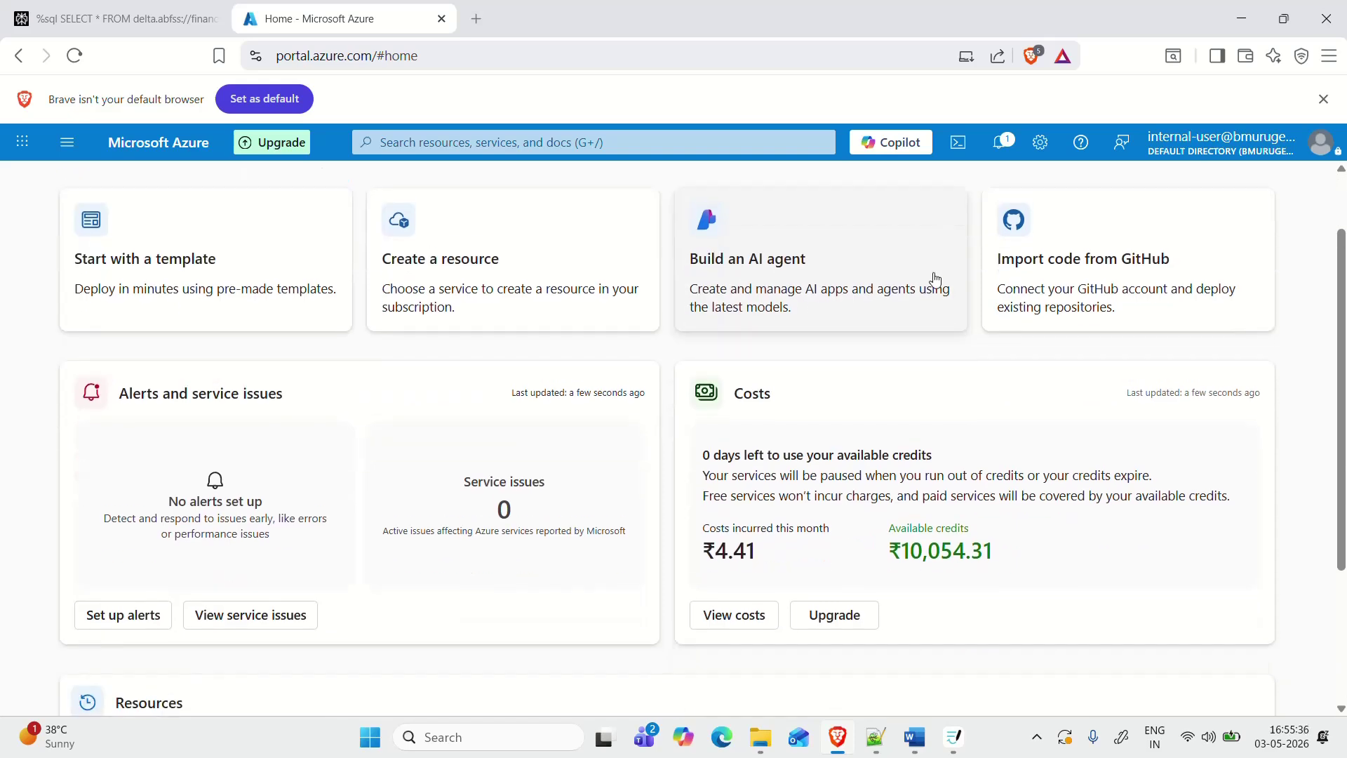
pyautogui.scroll(1, 758, 377)
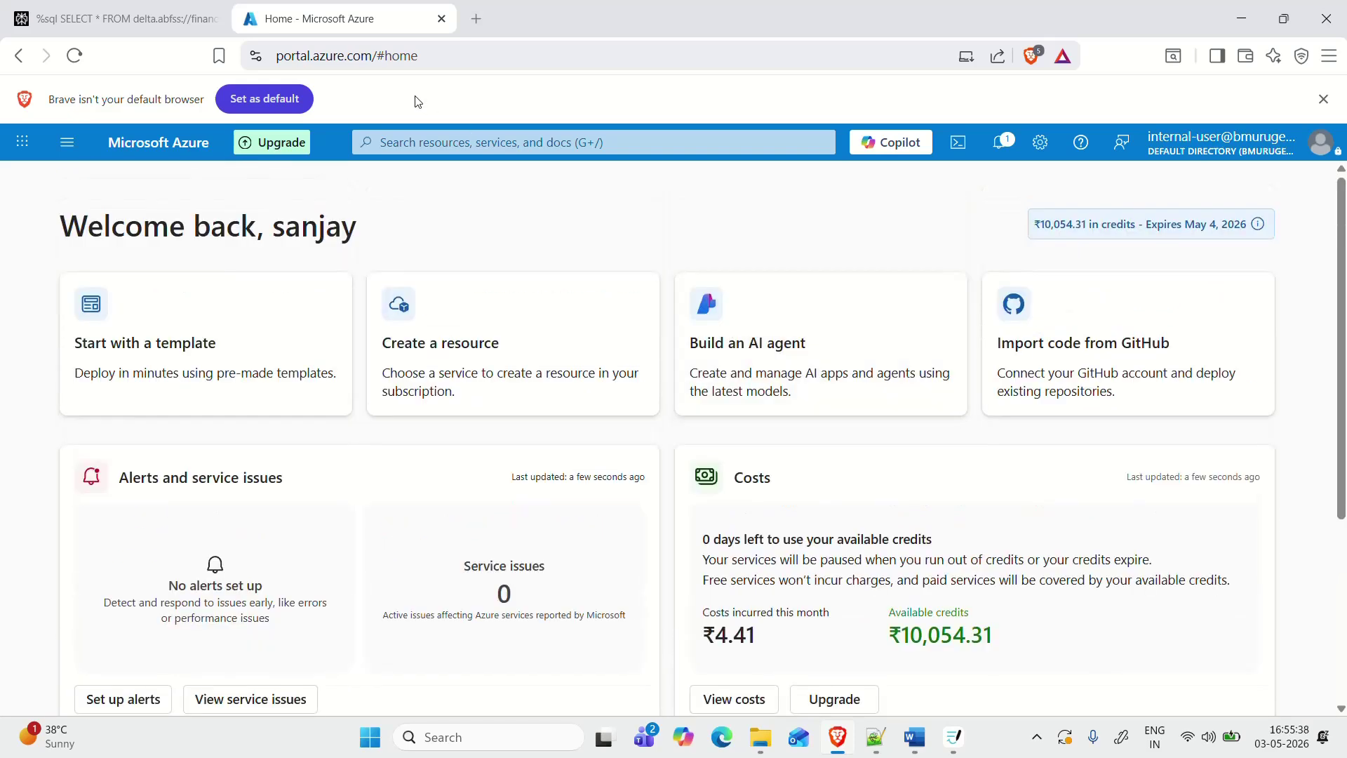
pyautogui.click(489, 141)
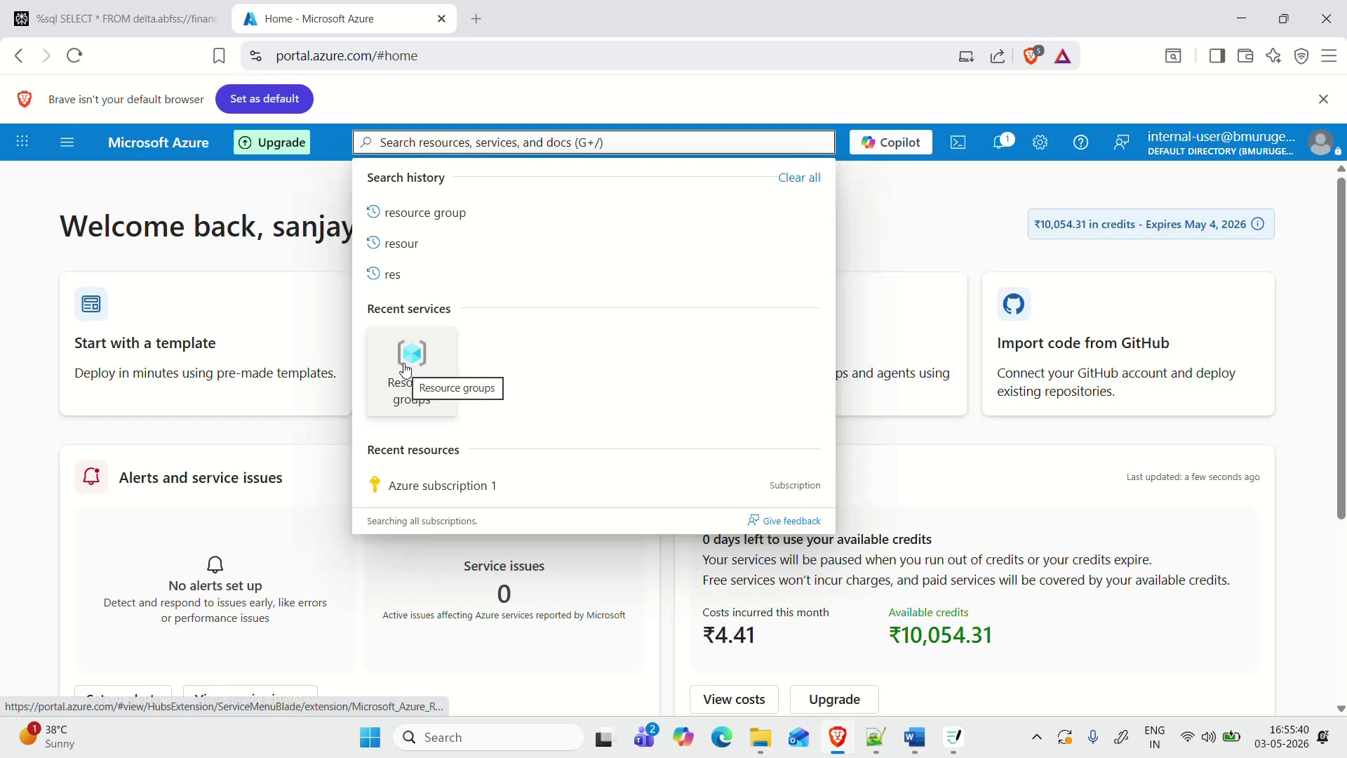
pyautogui.write('rsou')
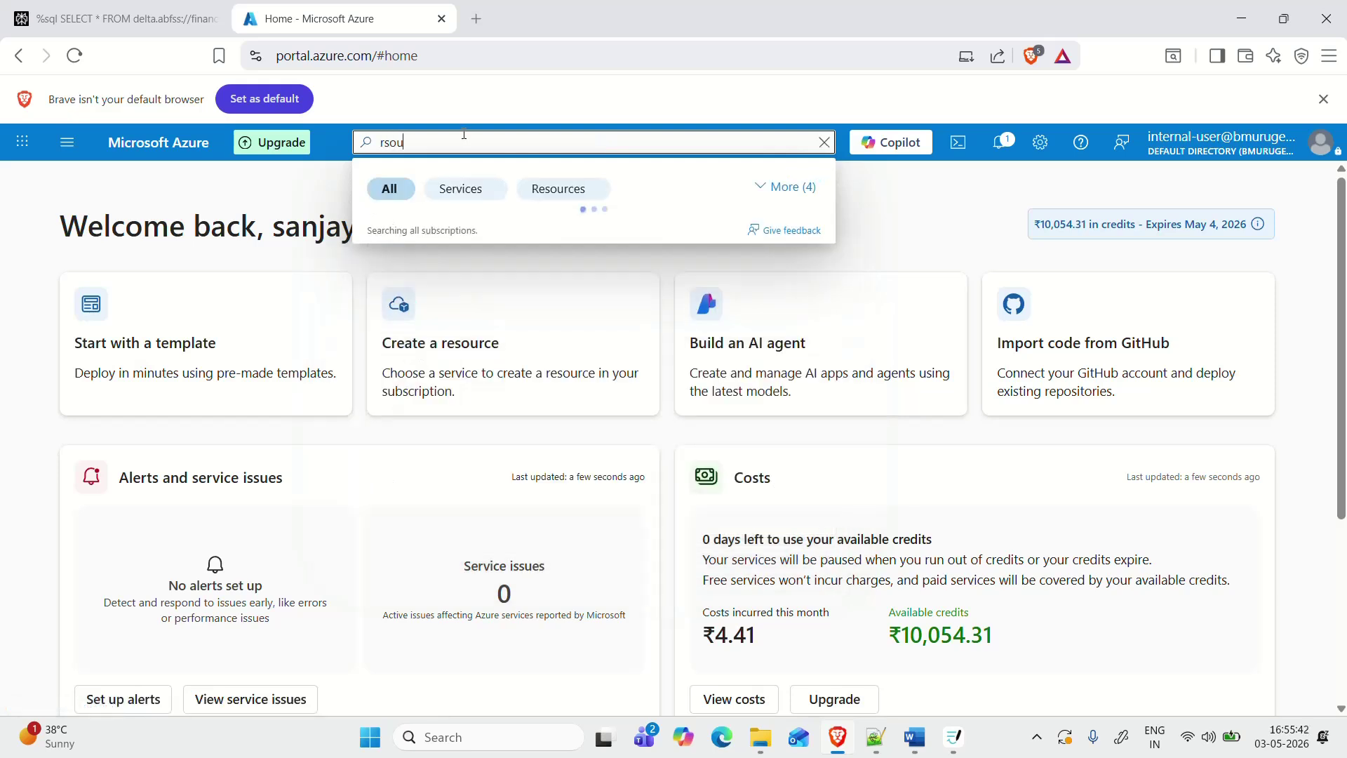
pyautogui.write('rce group')
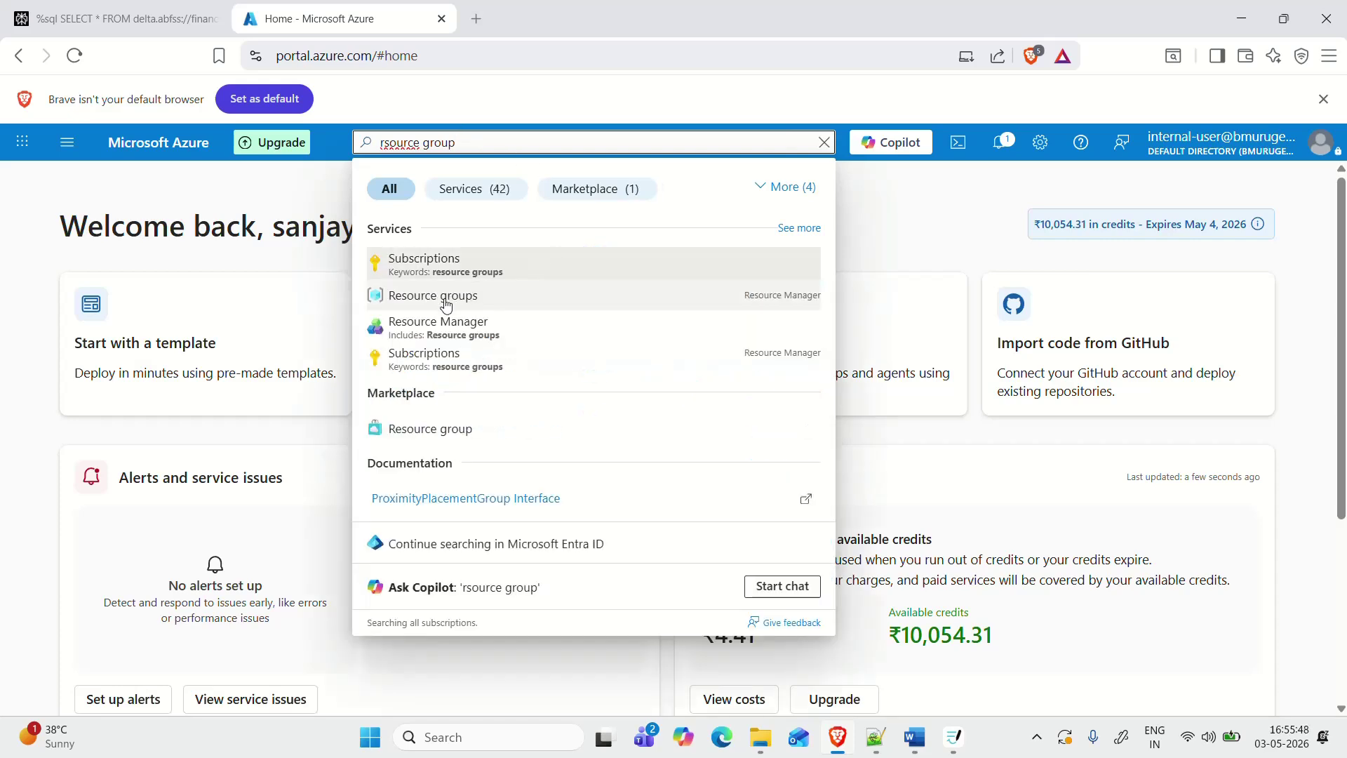
pyautogui.click(444, 304)
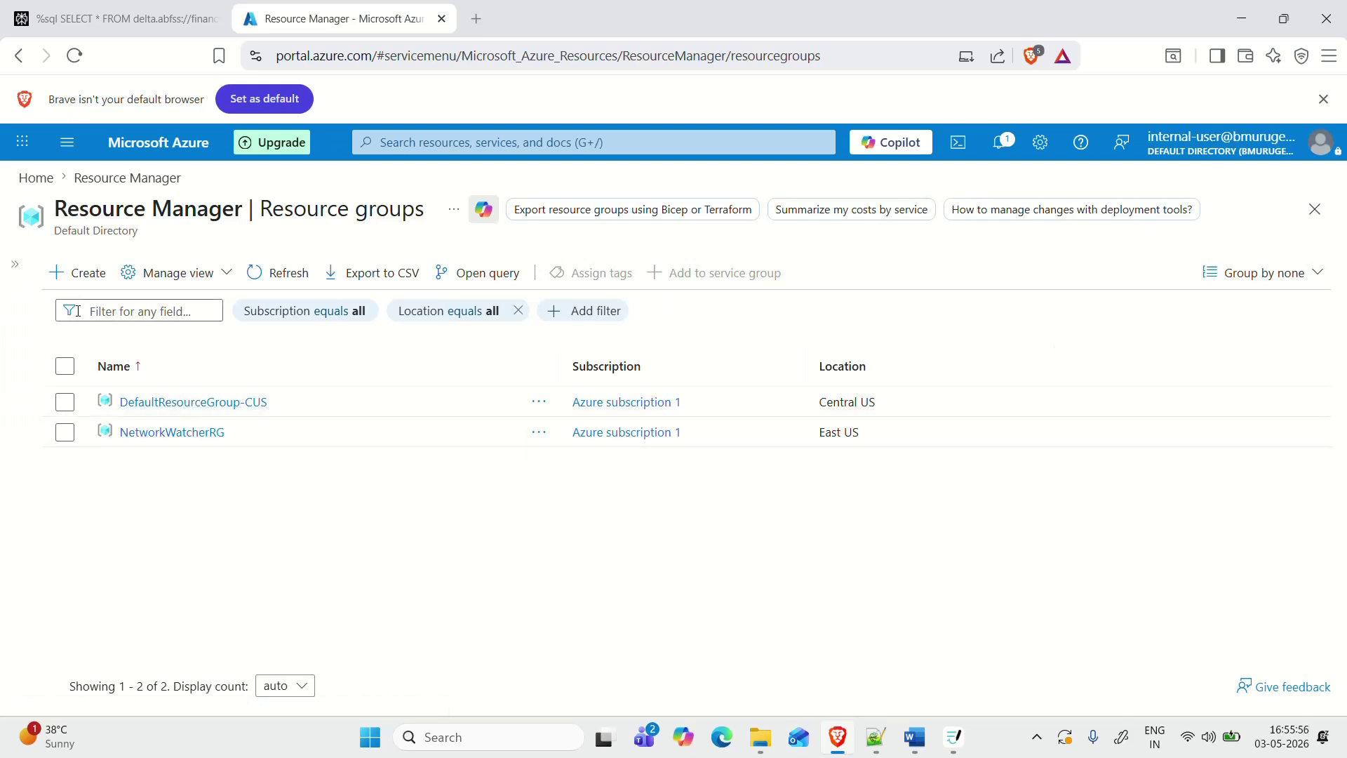
# Step: Create a resource group named RG-DATA-ENGINEERING in Azure subscription 1, keeping the Central India region
pyautogui.click(81, 281)
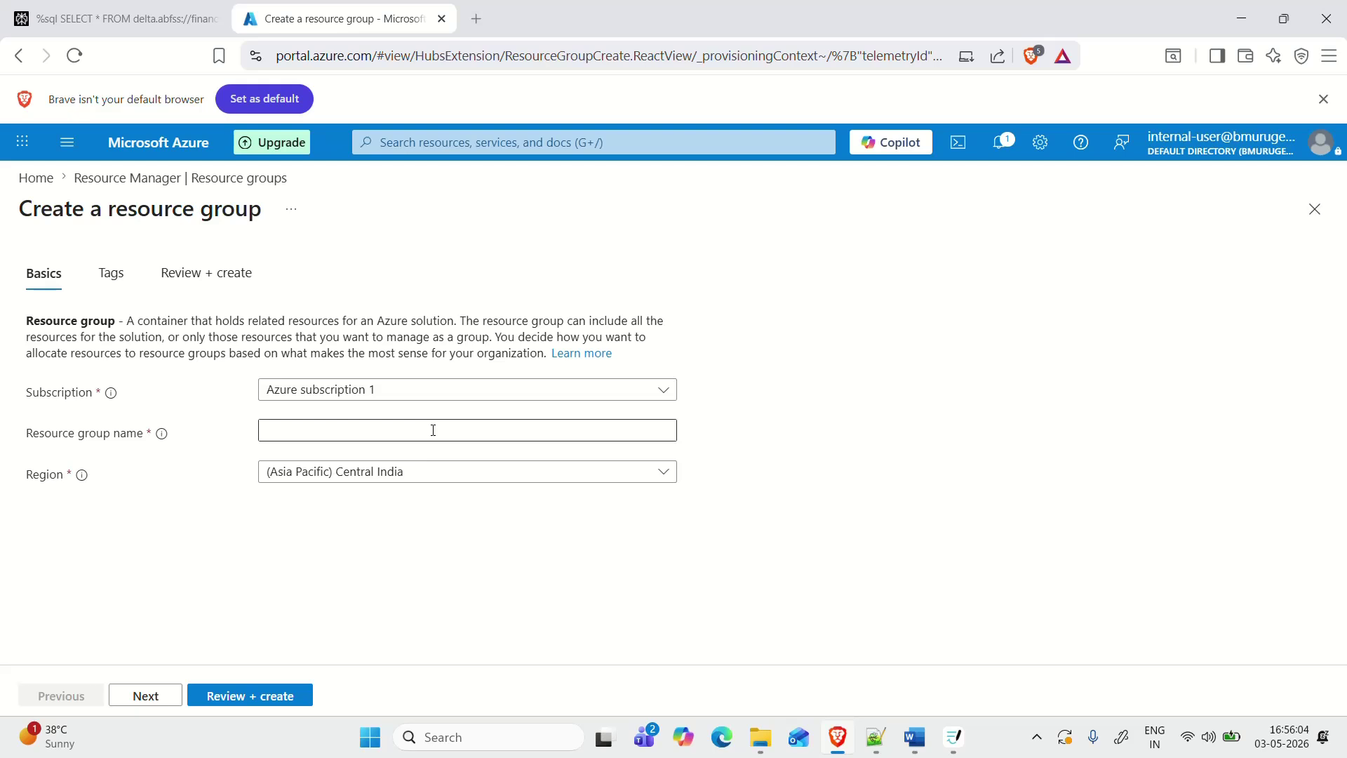
pyautogui.click(366, 436)
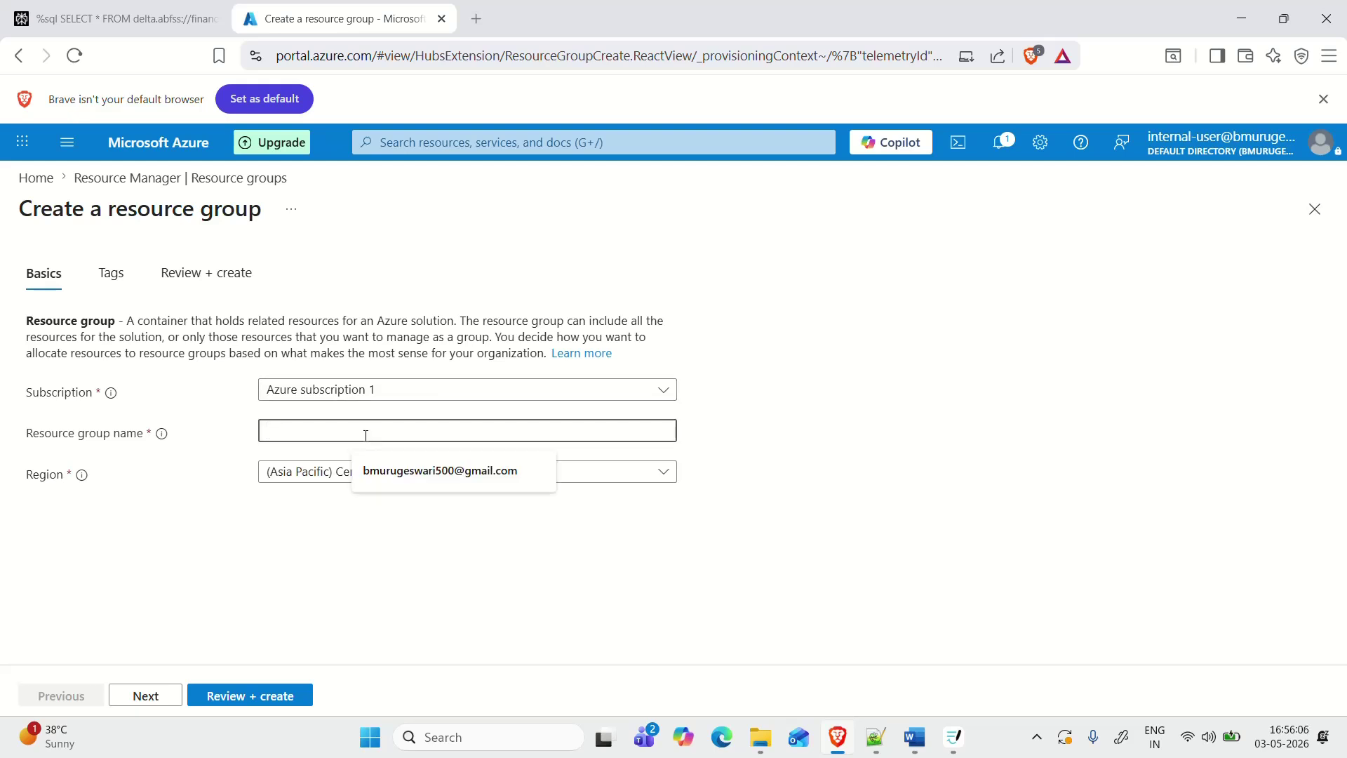
pyautogui.write('RG')
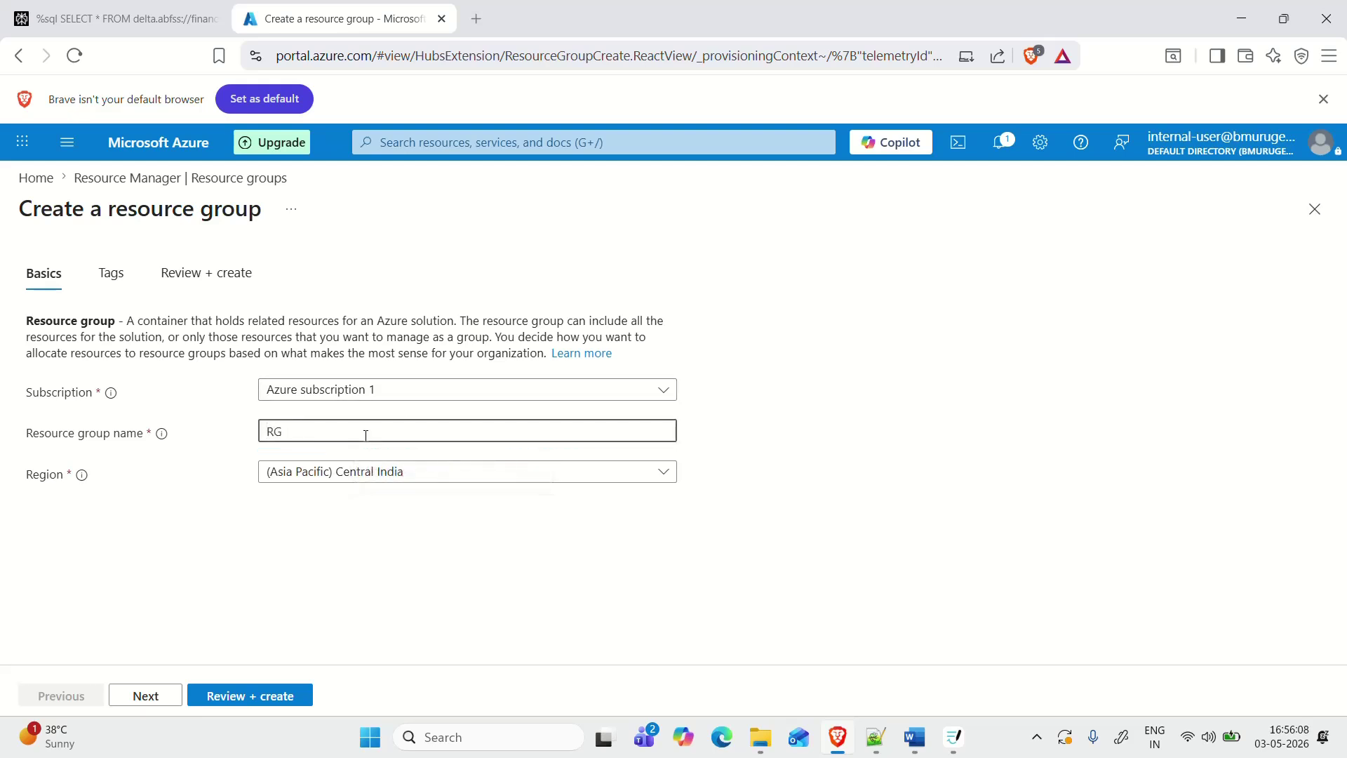
pyautogui.write('-DATA-ENGINEERING')
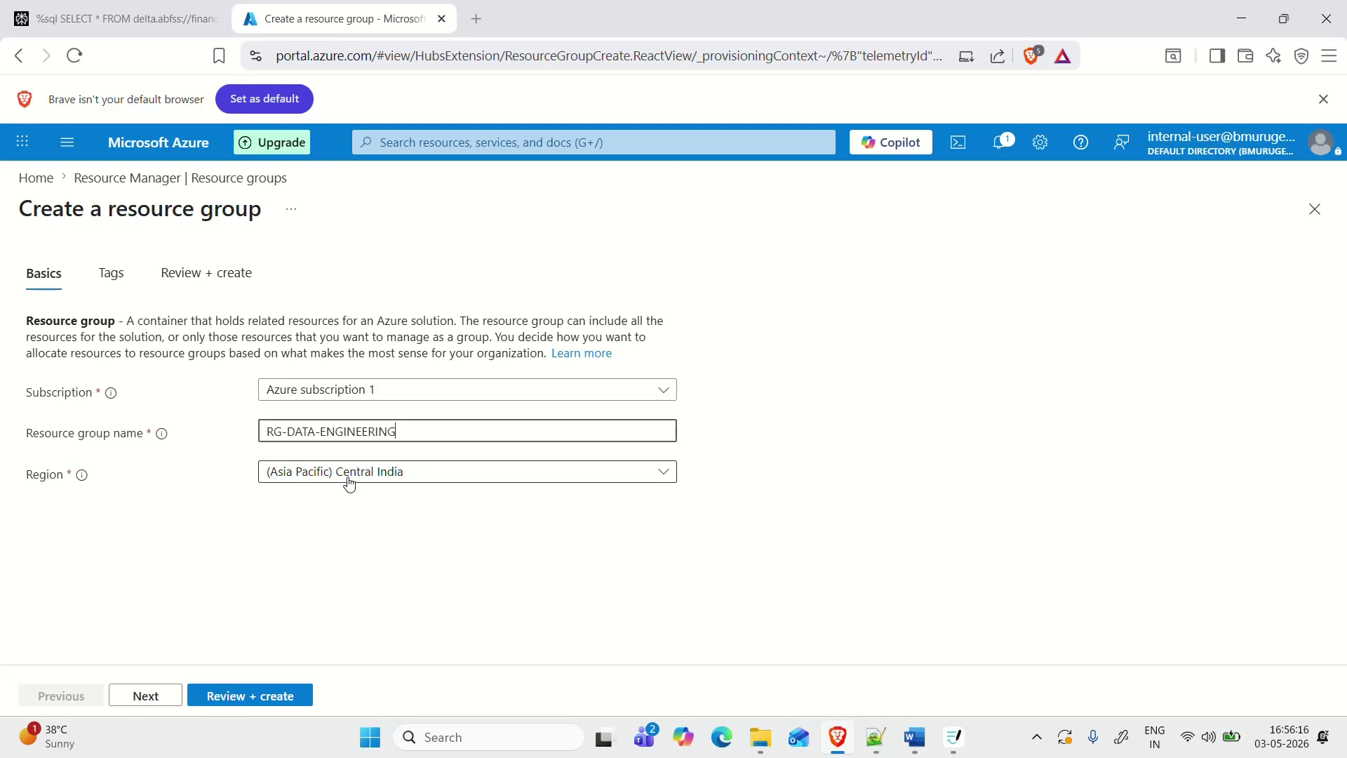
pyautogui.click(246, 696)
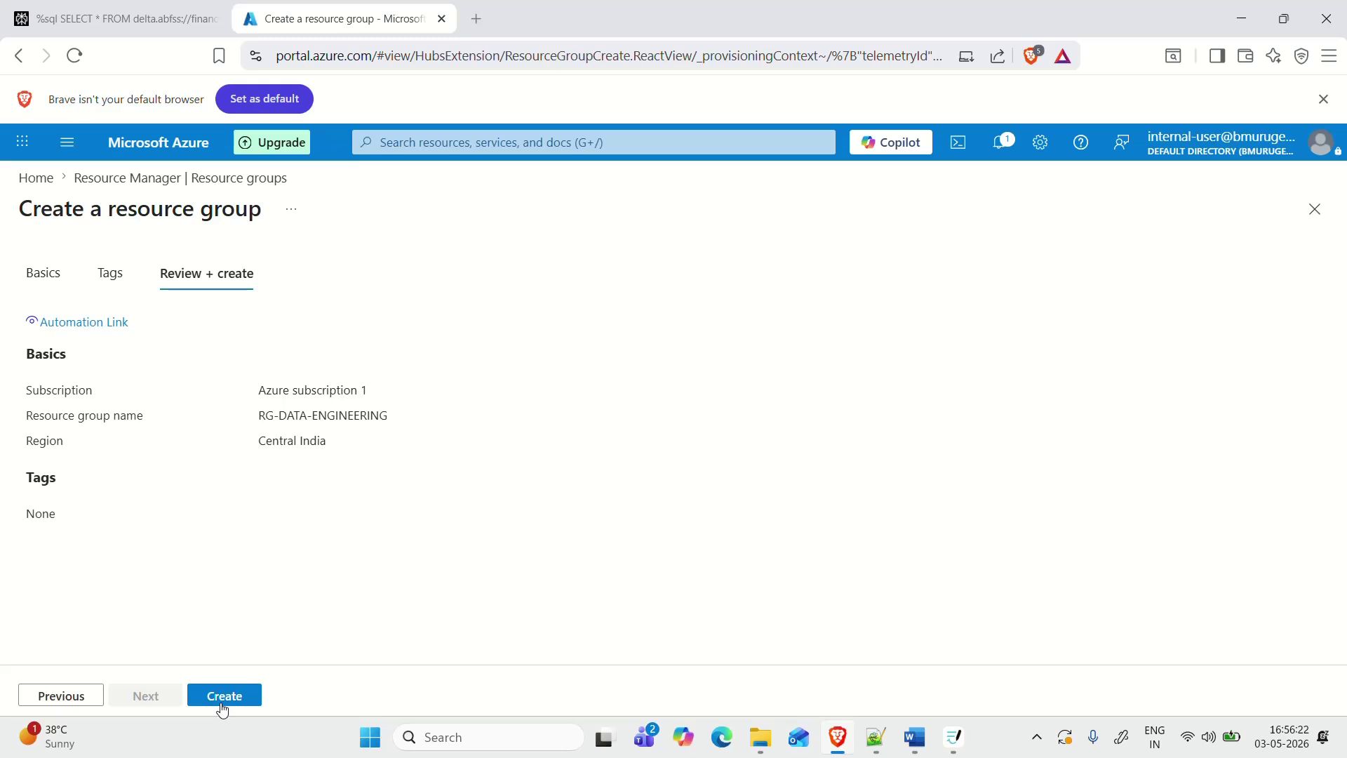
pyautogui.hotkey('ctrl', '-')
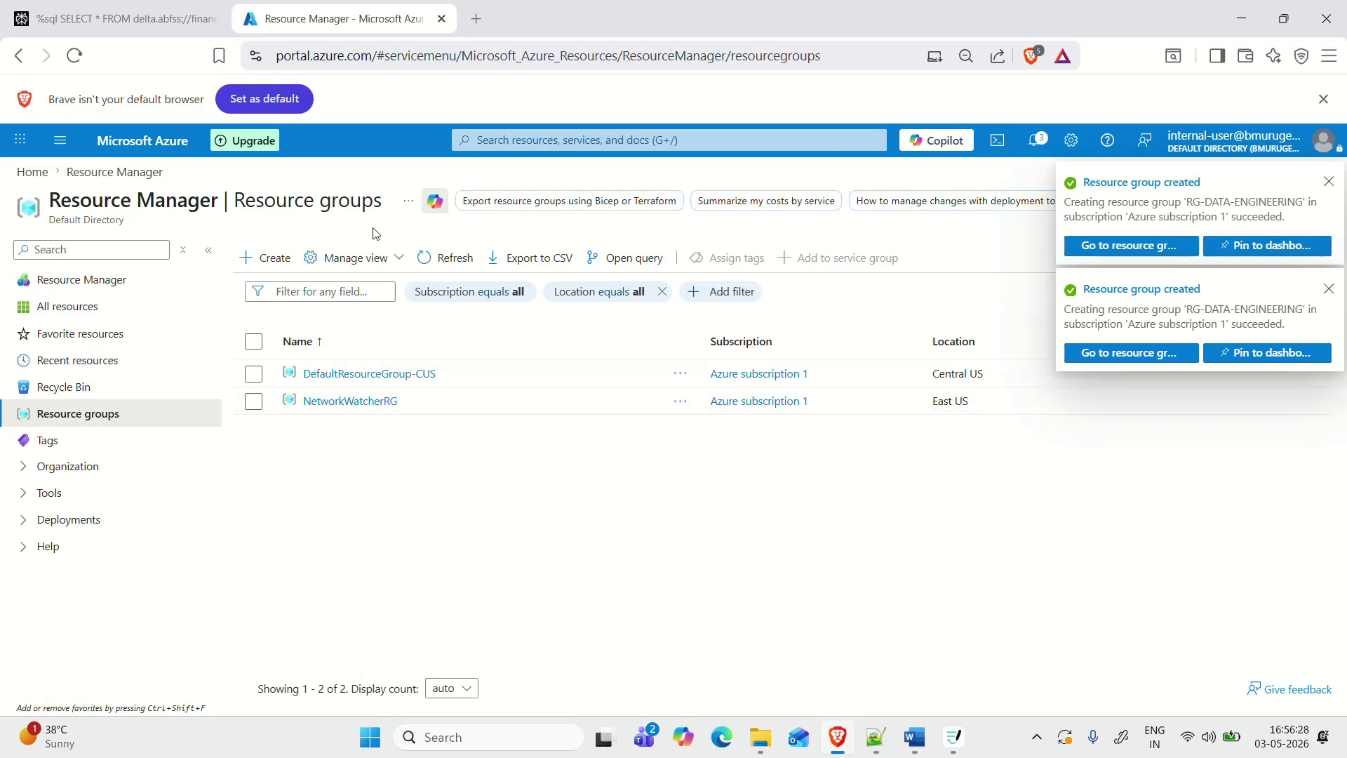
# Step: Refresh the resource group list and open the new RG-DATA-ENGINEERING group with its side menu collapsed
pyautogui.click(446, 259)
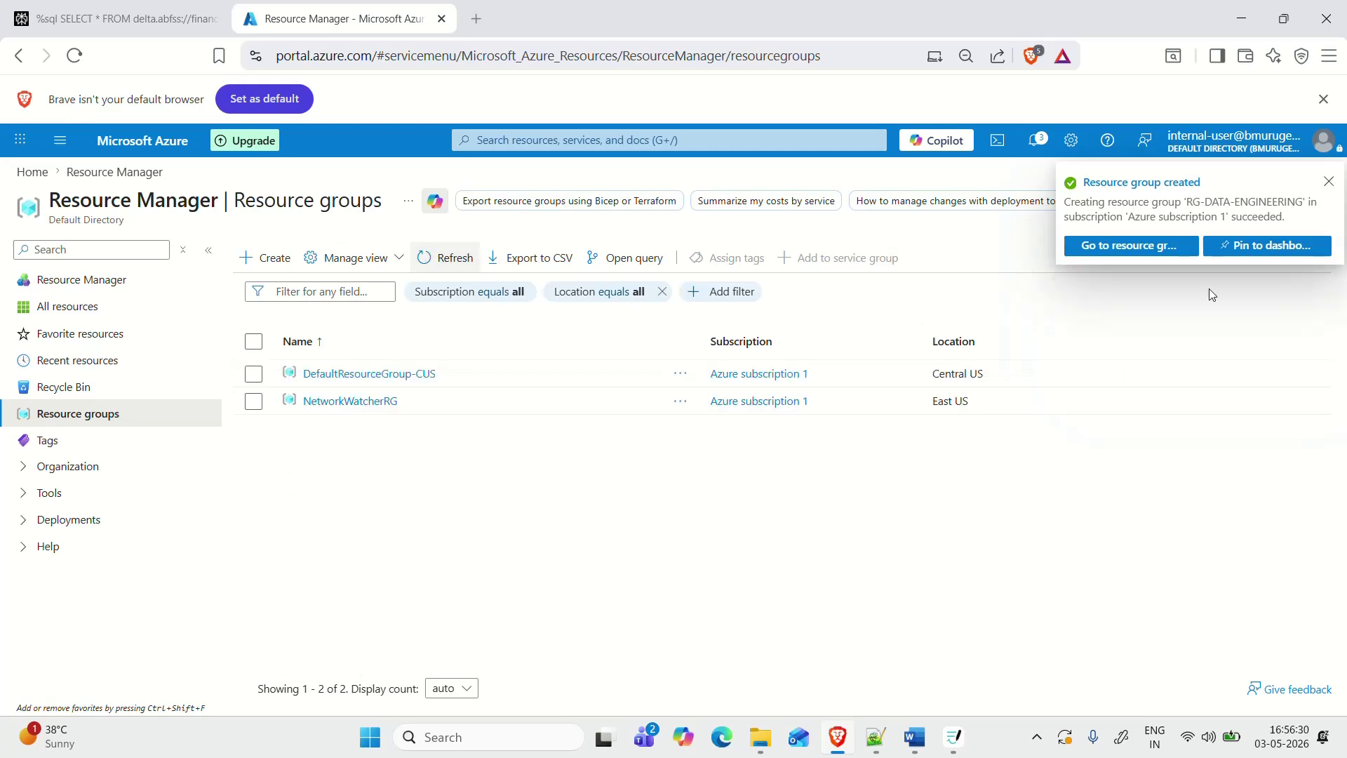
pyautogui.click(1163, 252)
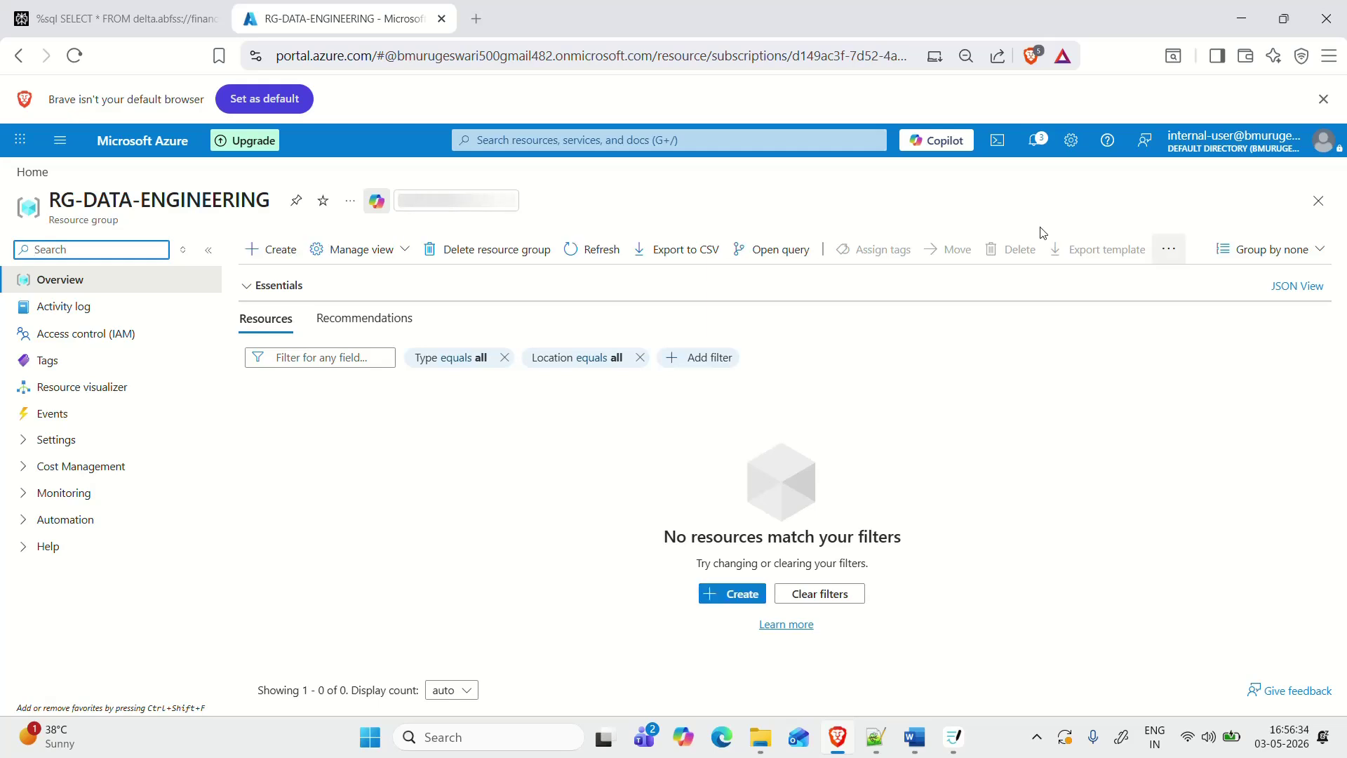
pyautogui.click(208, 250)
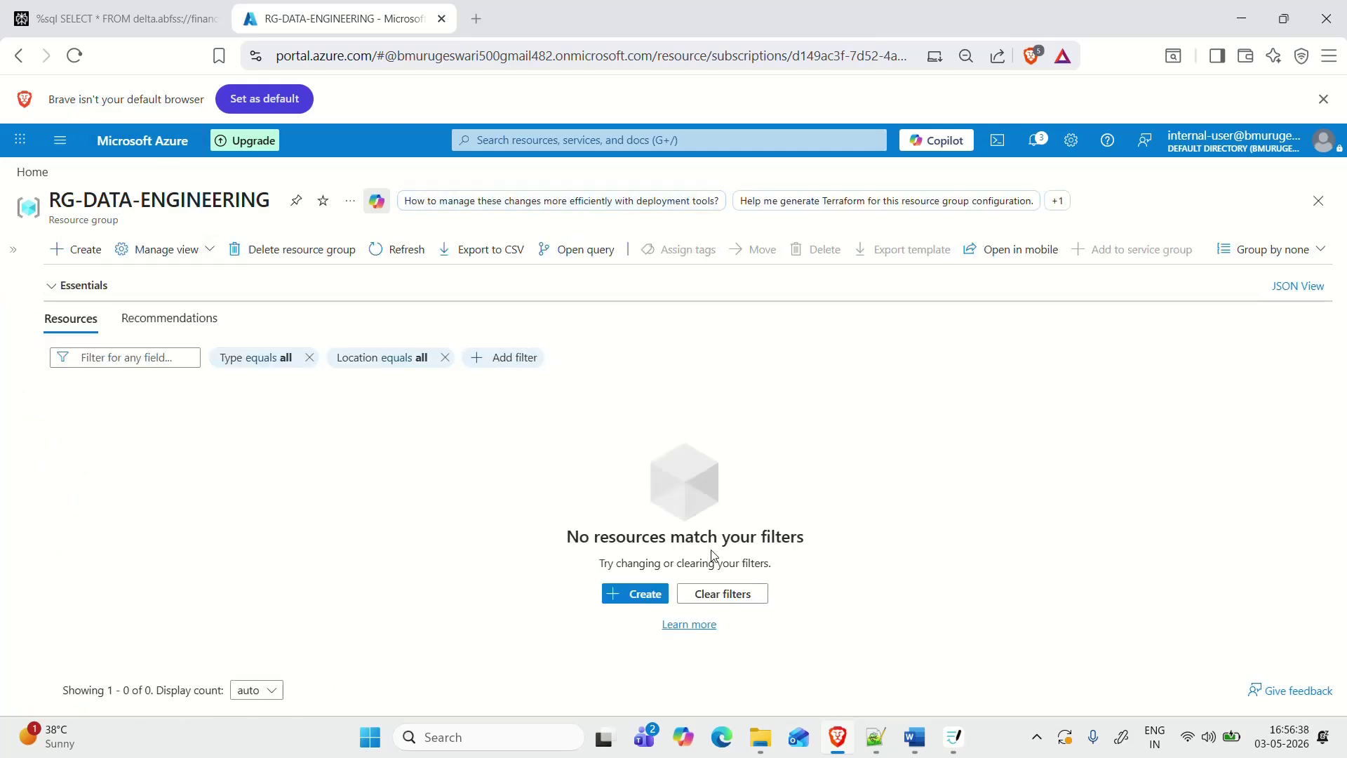
# Step: Start adding a resource to RG-DATA-ENGINEERING and search the Marketplace for "storage account"
pyautogui.click(954, 751)
pyautogui.click(63, 264)
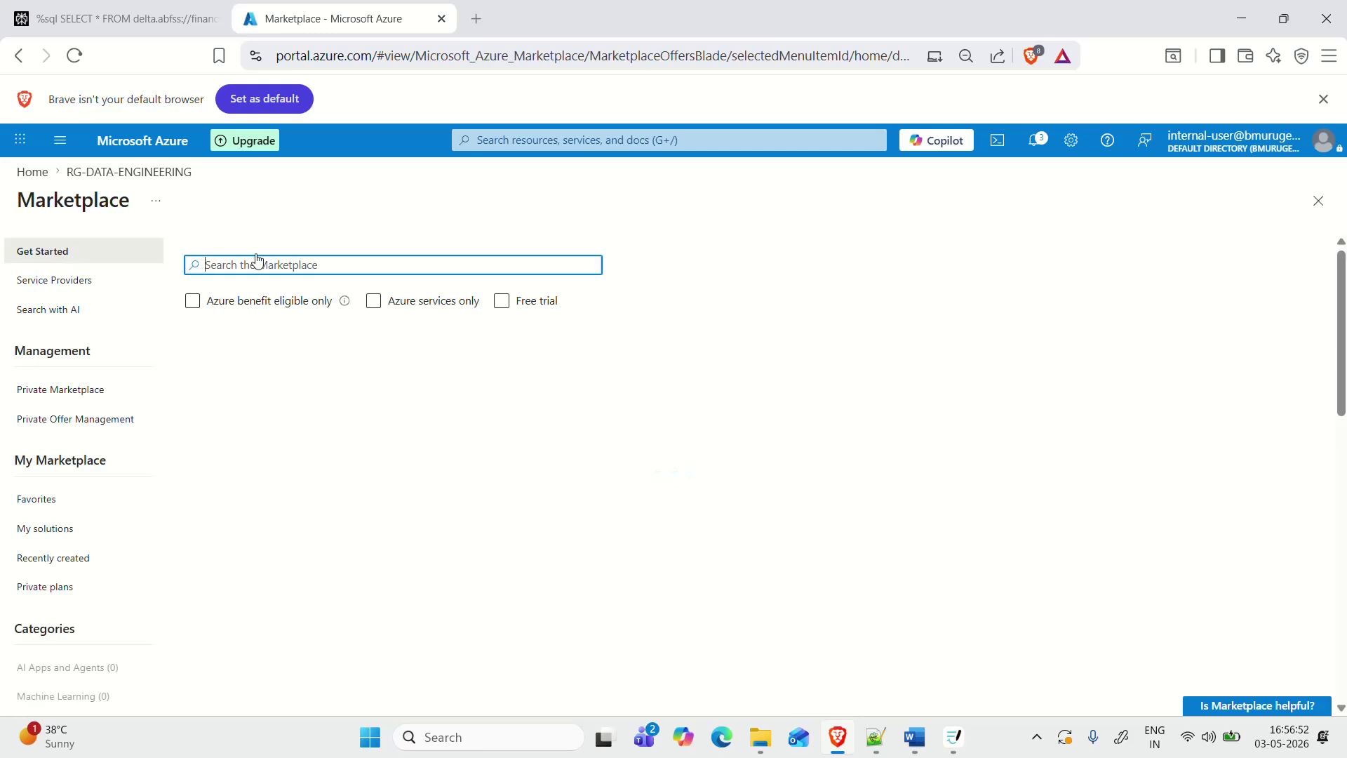
pyautogui.click(241, 407)
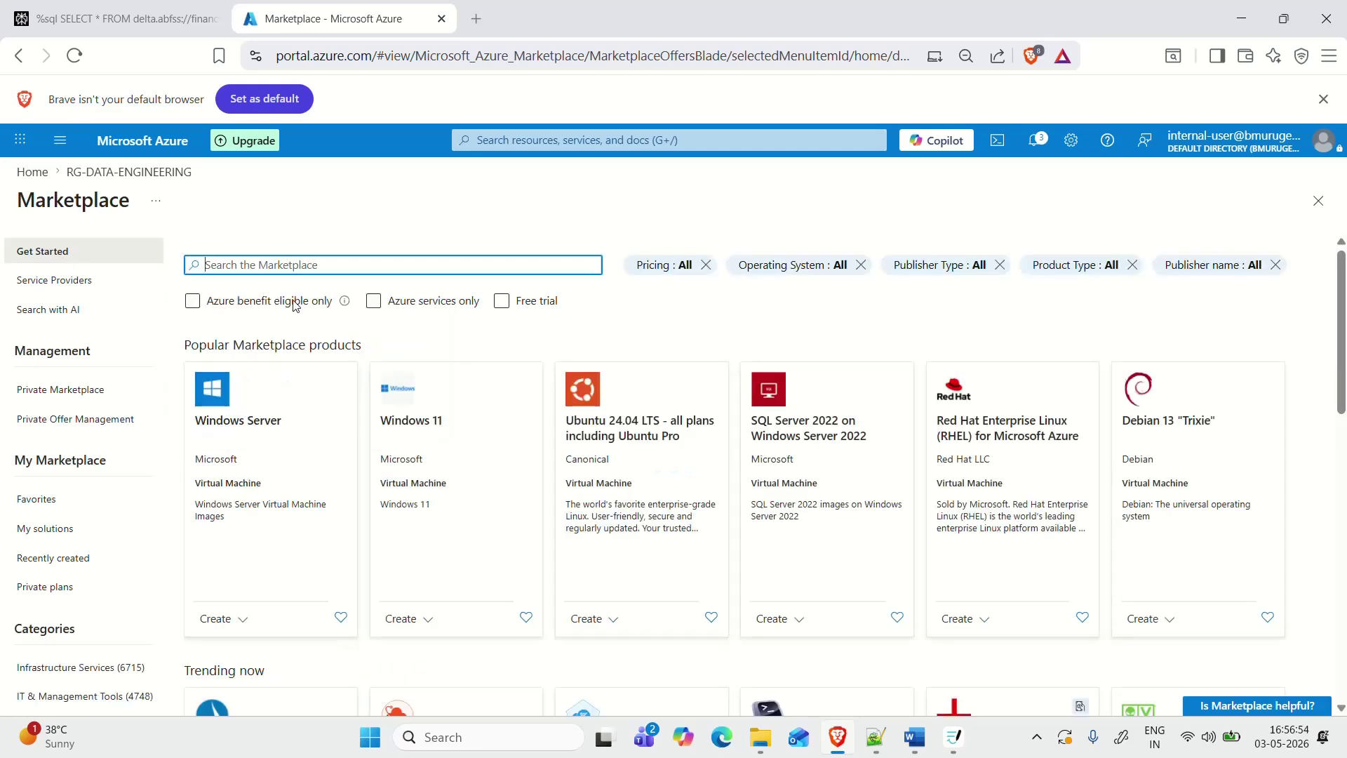
pyautogui.write('STORAGE')
pyautogui.click(316, 291)
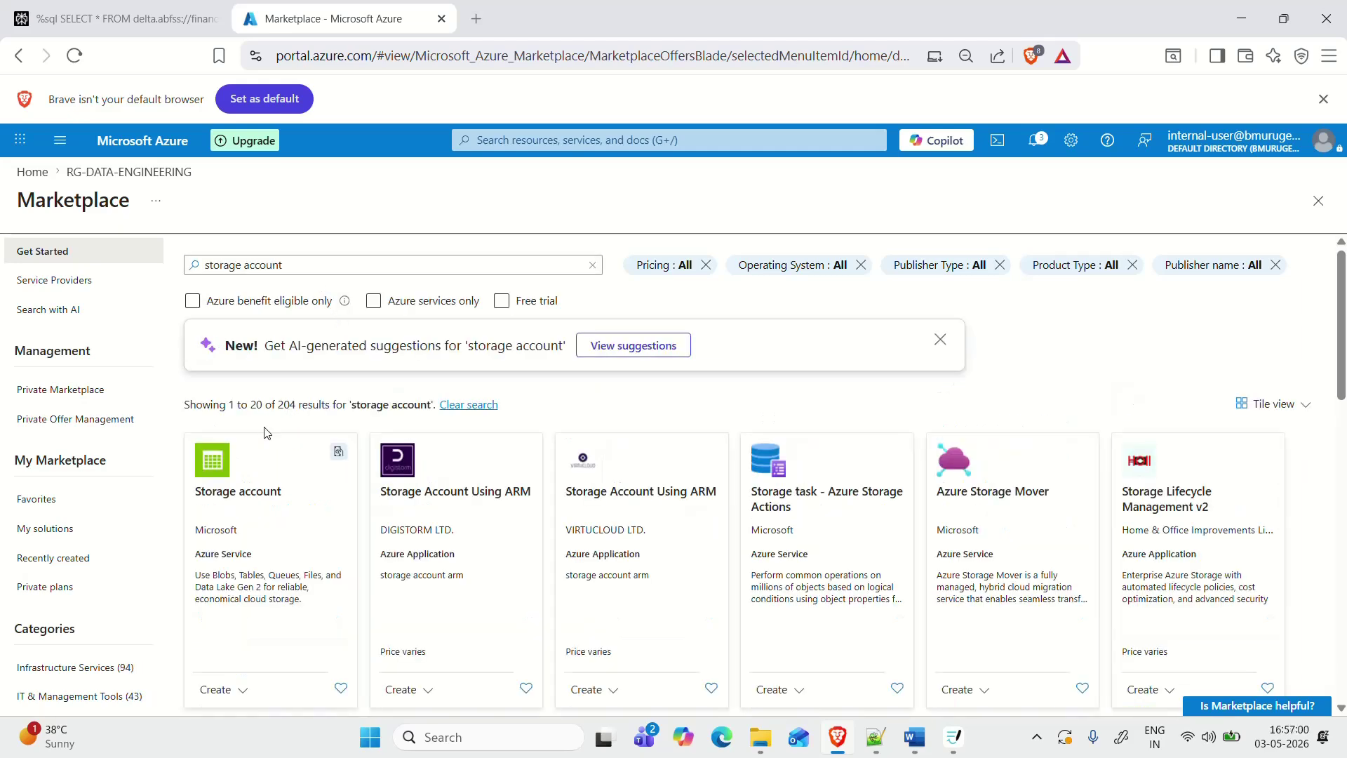
# Step: Start creating Microsoft's Storage account and select RG-DATA-ENGINEERING as its resource group
pyautogui.scroll(-1, 269, 432)
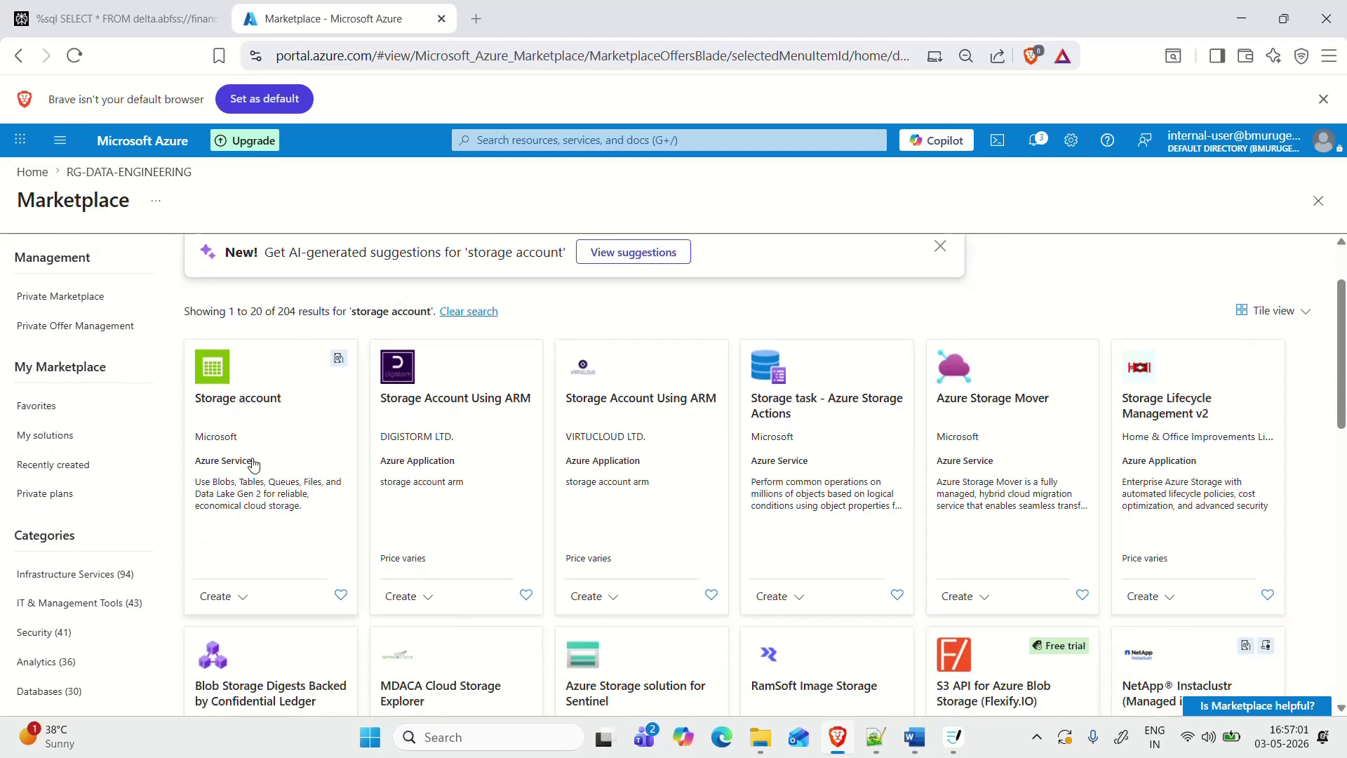
pyautogui.click(217, 441)
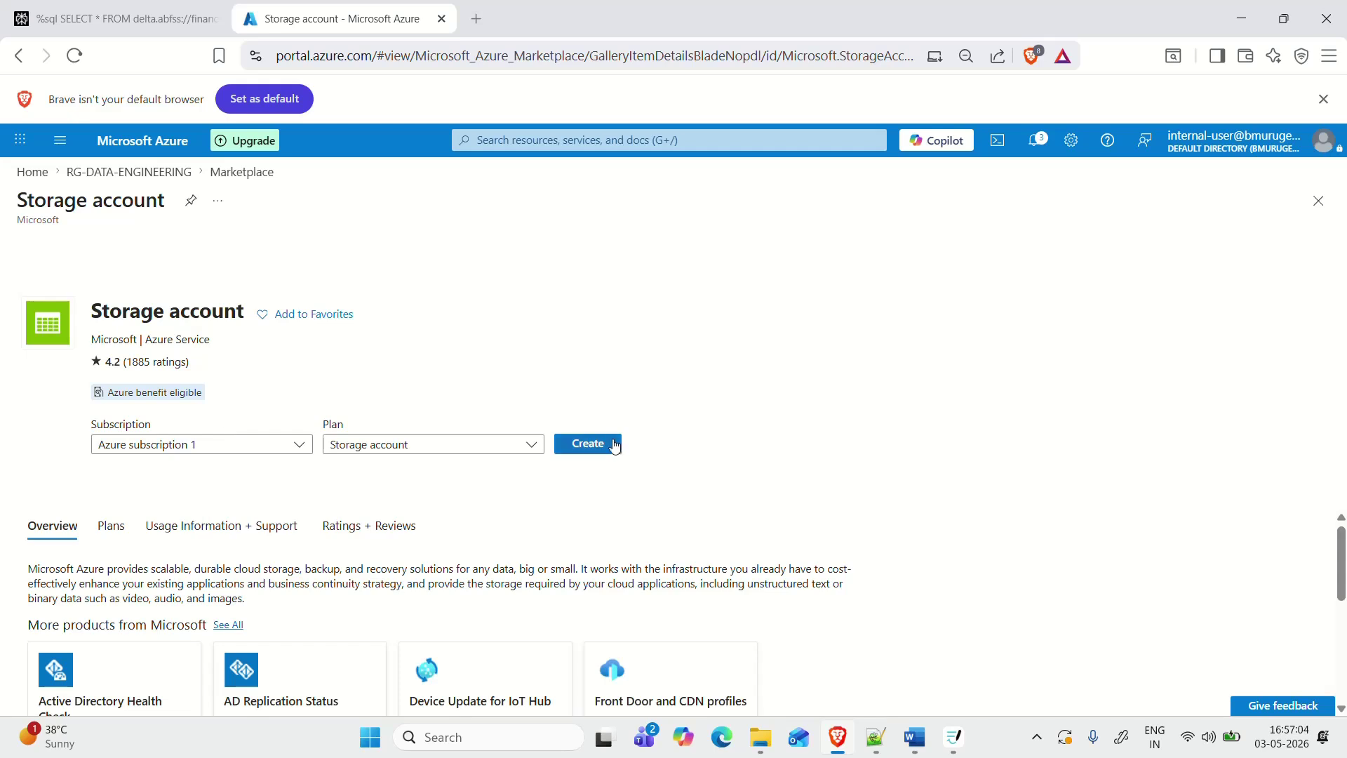
pyautogui.click(601, 449)
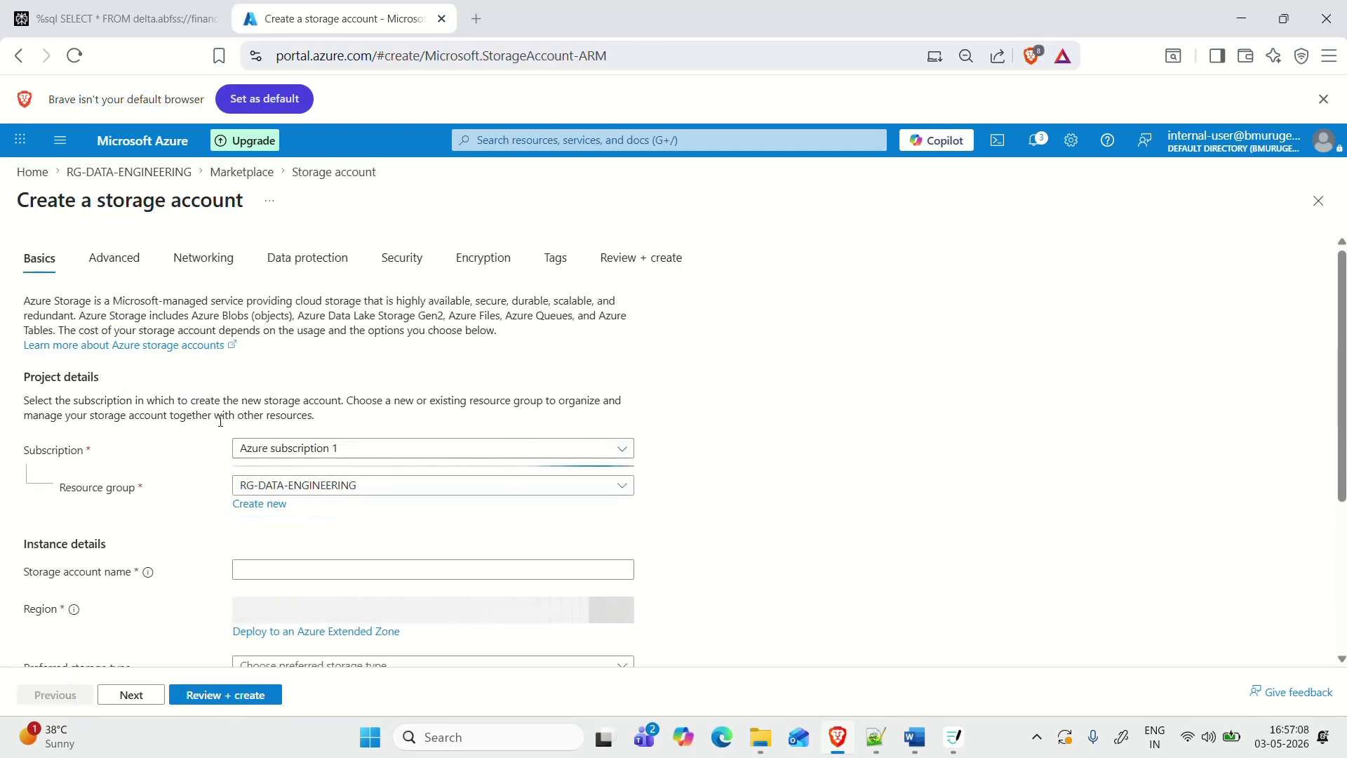
pyautogui.scroll(-1, 220, 421)
pyautogui.click(489, 399)
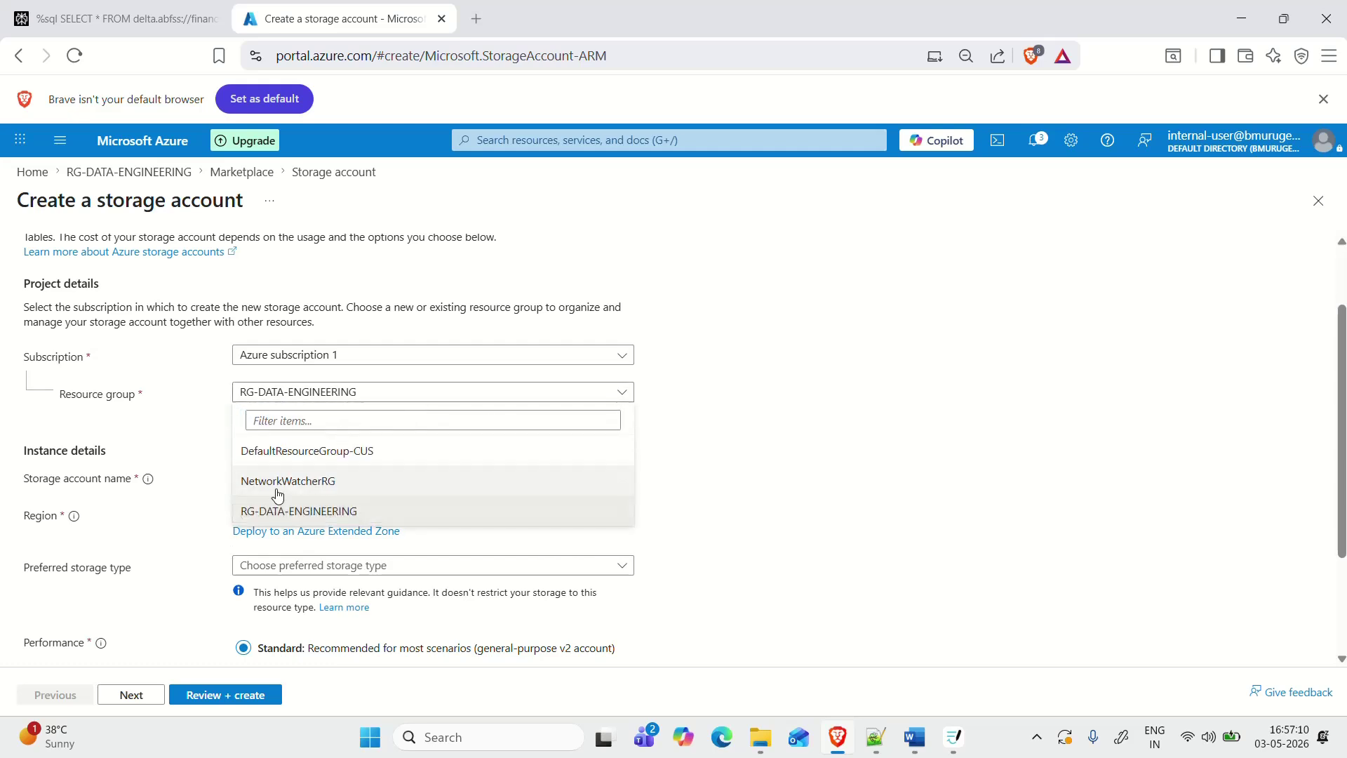
pyautogui.click(279, 509)
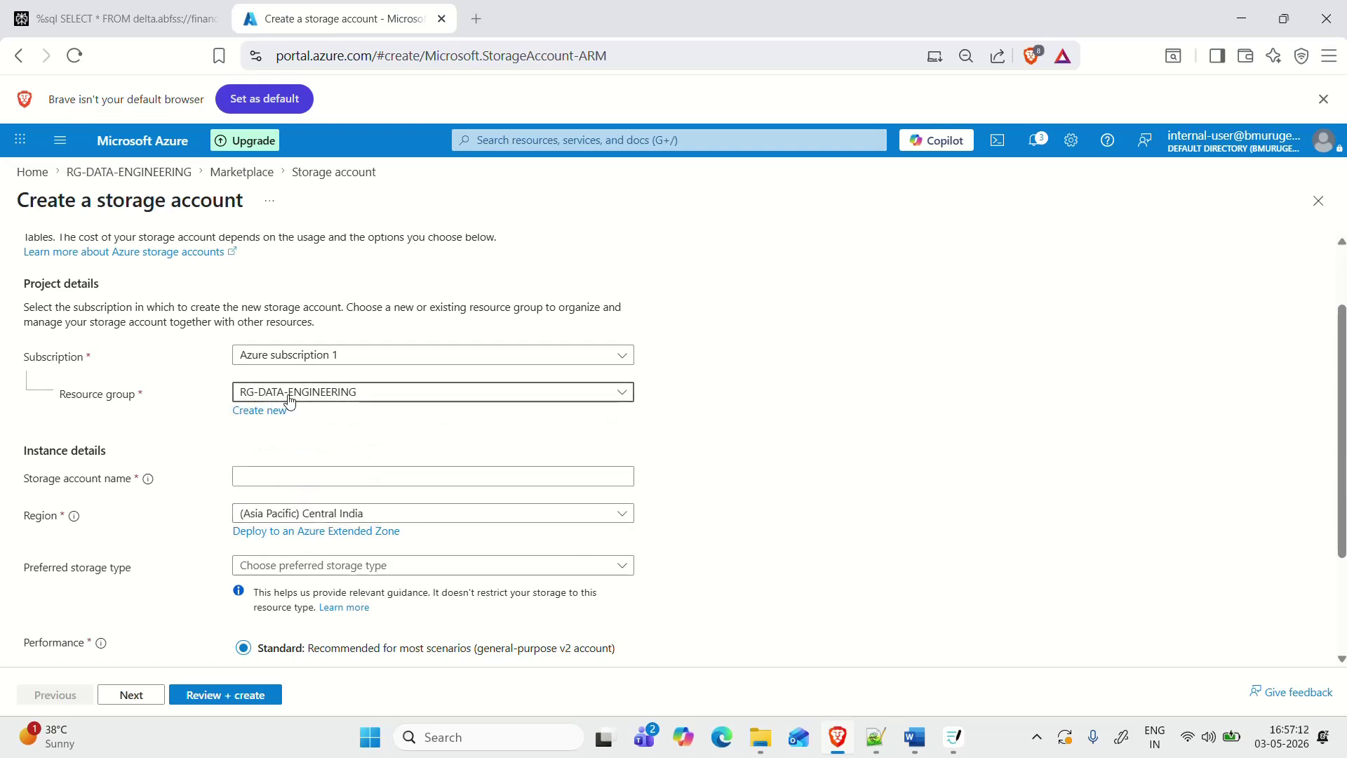
# Step: Name the new storage account adls010, keeping the Central India region
pyautogui.click(269, 473)
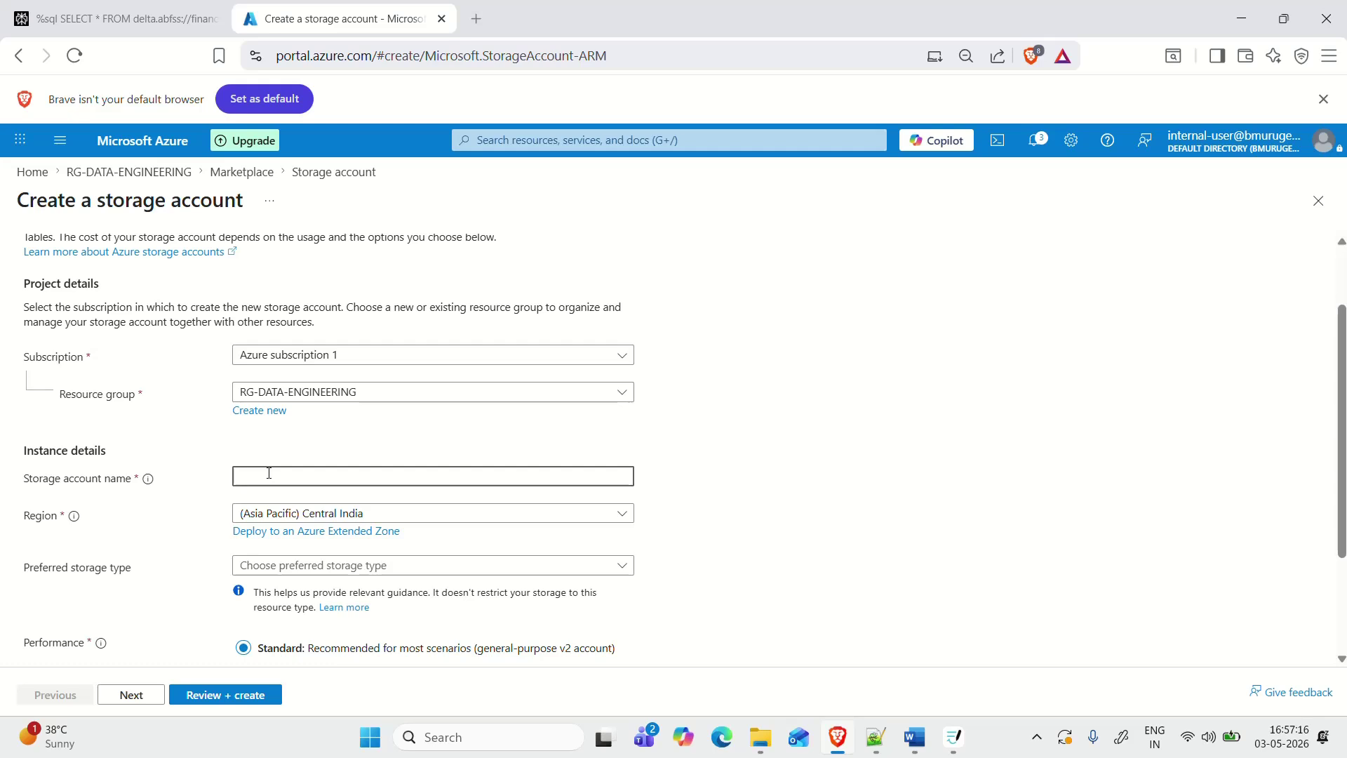
pyautogui.write('adls01')
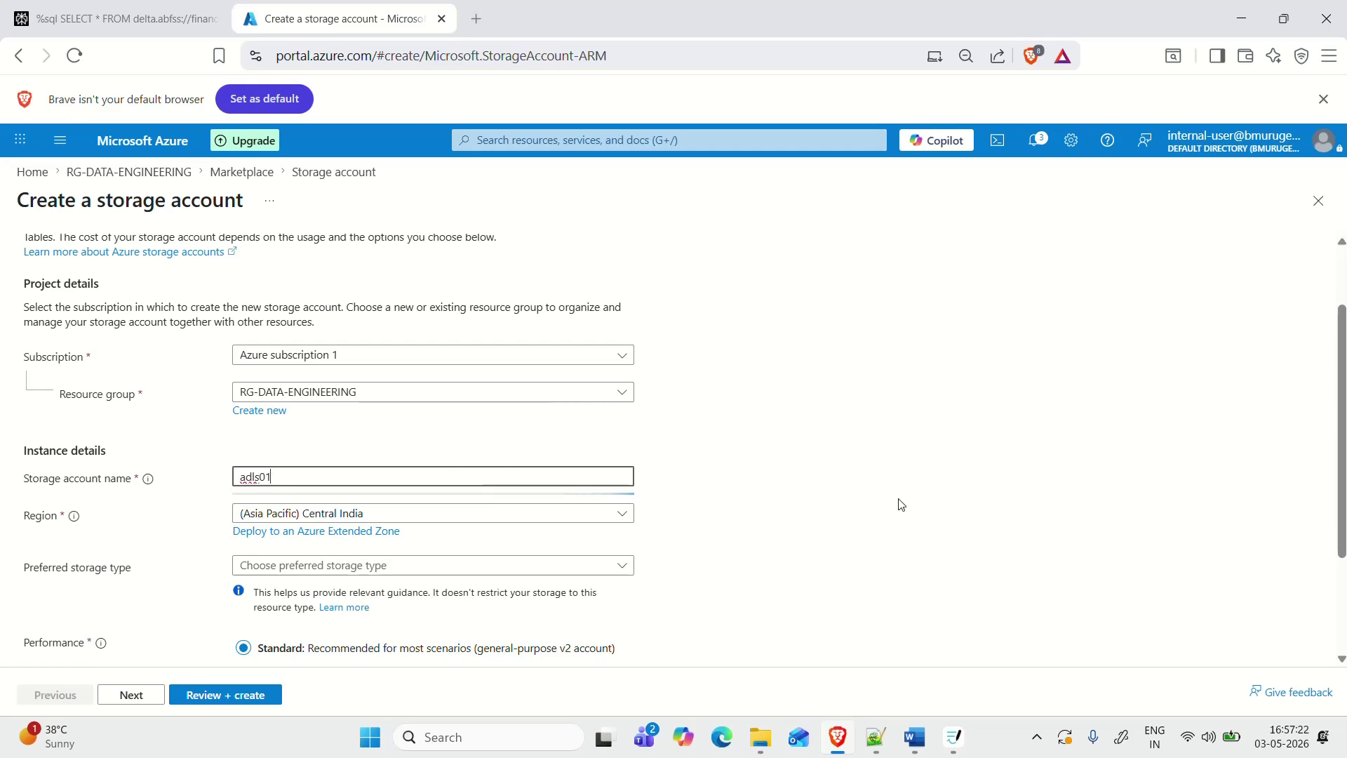
pyautogui.click(395, 479)
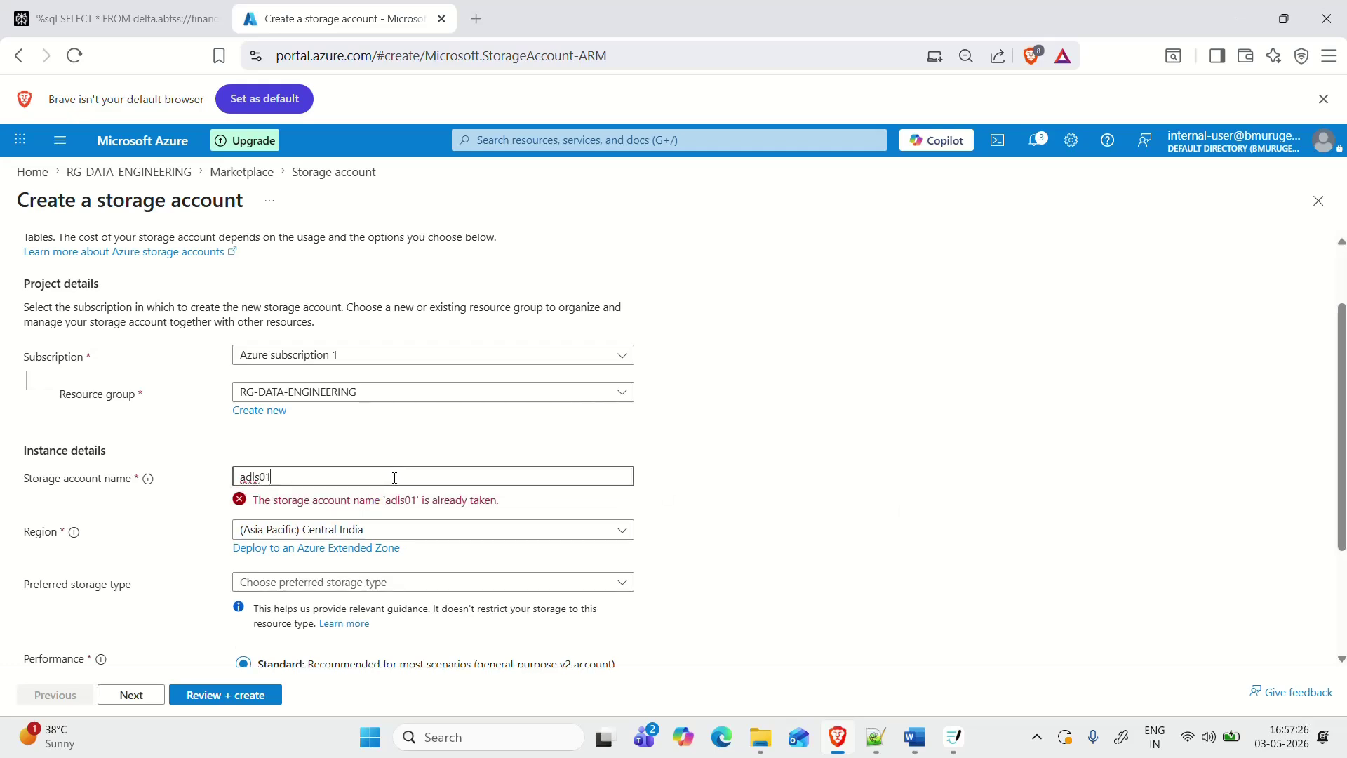
pyautogui.write('0')
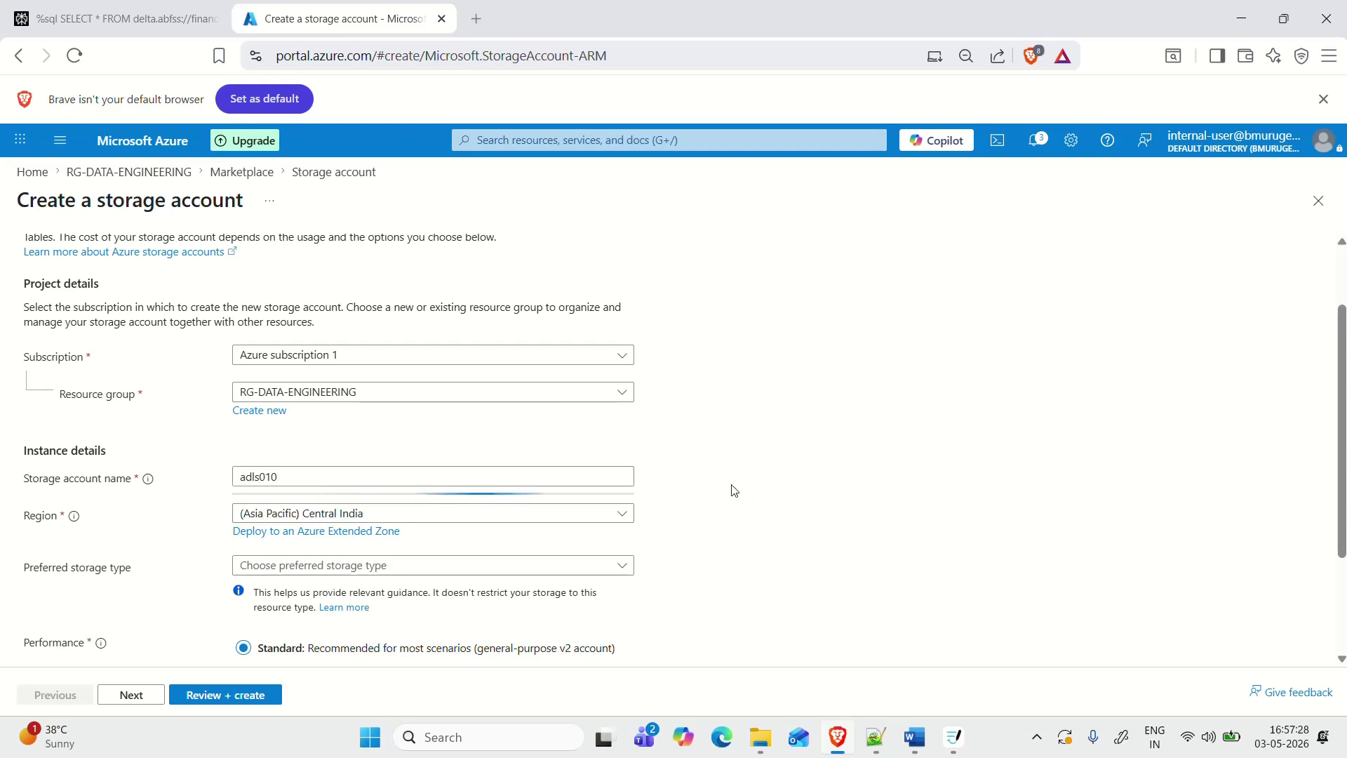
# Step: Set the storage account's preferred storage type to Azure Blob Storage or Azure Data Lake Storage Gen 2
pyautogui.scroll(-1, 297, 522)
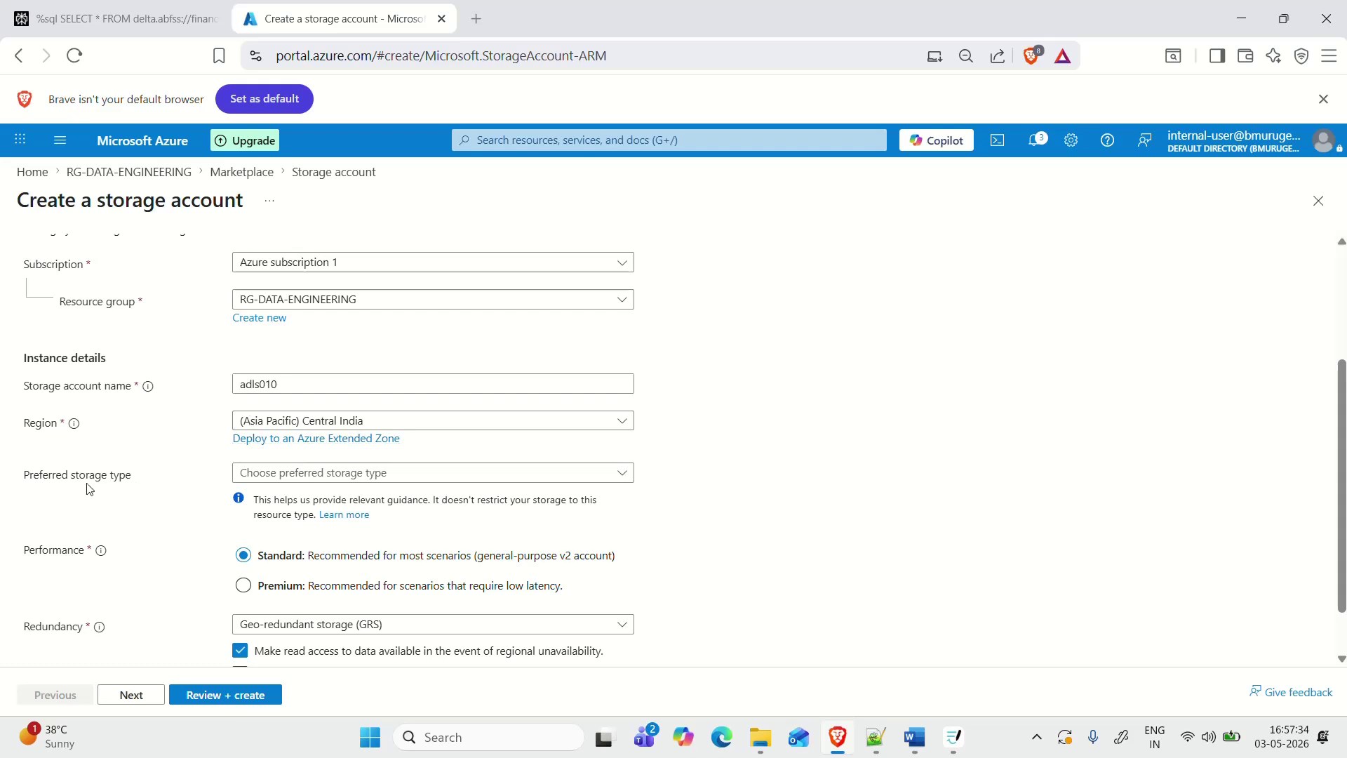
pyautogui.moveTo(135, 475); pyautogui.dragTo(20, 475)
pyautogui.click(287, 474)
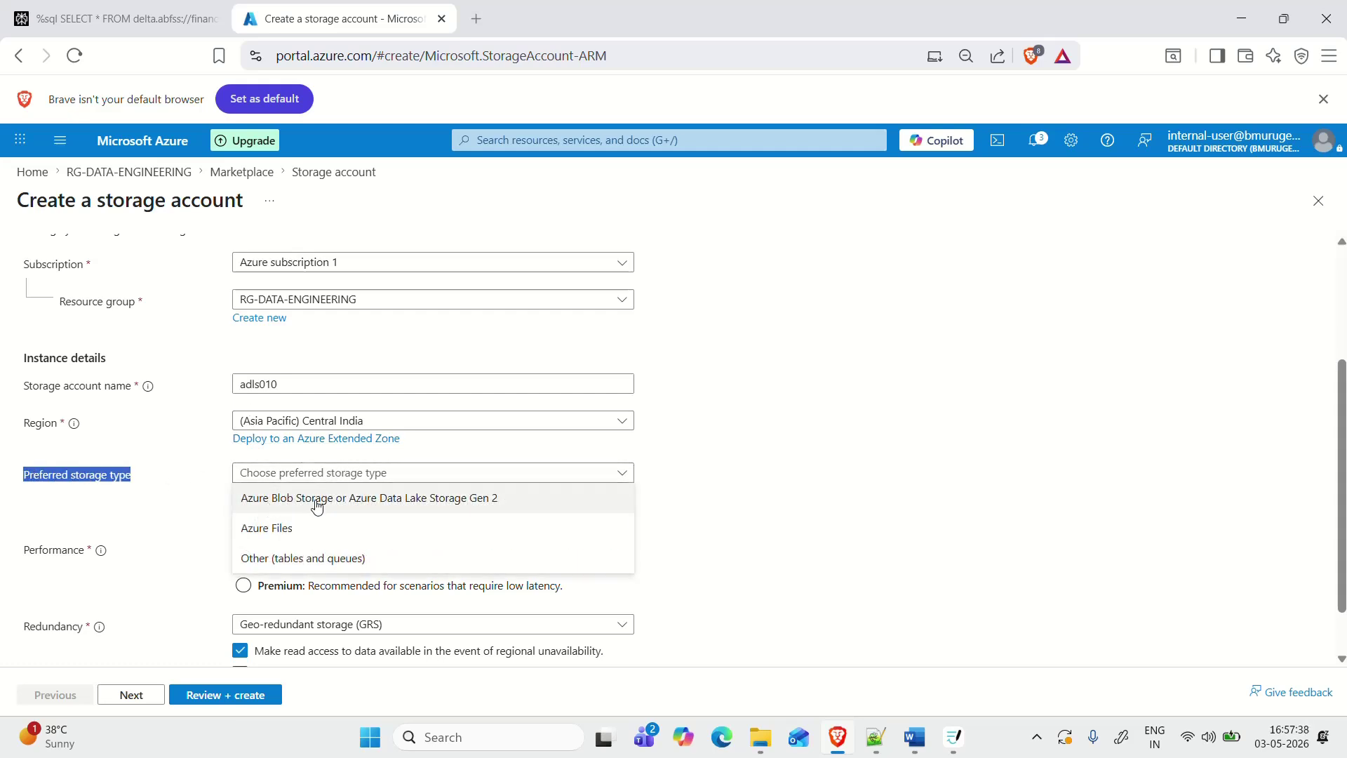
pyautogui.click(317, 499)
# Step: Keep Standard performance and set the storage account's redundancy to Locally-redundant storage (LRS)
pyautogui.scroll(-1, 344, 502)
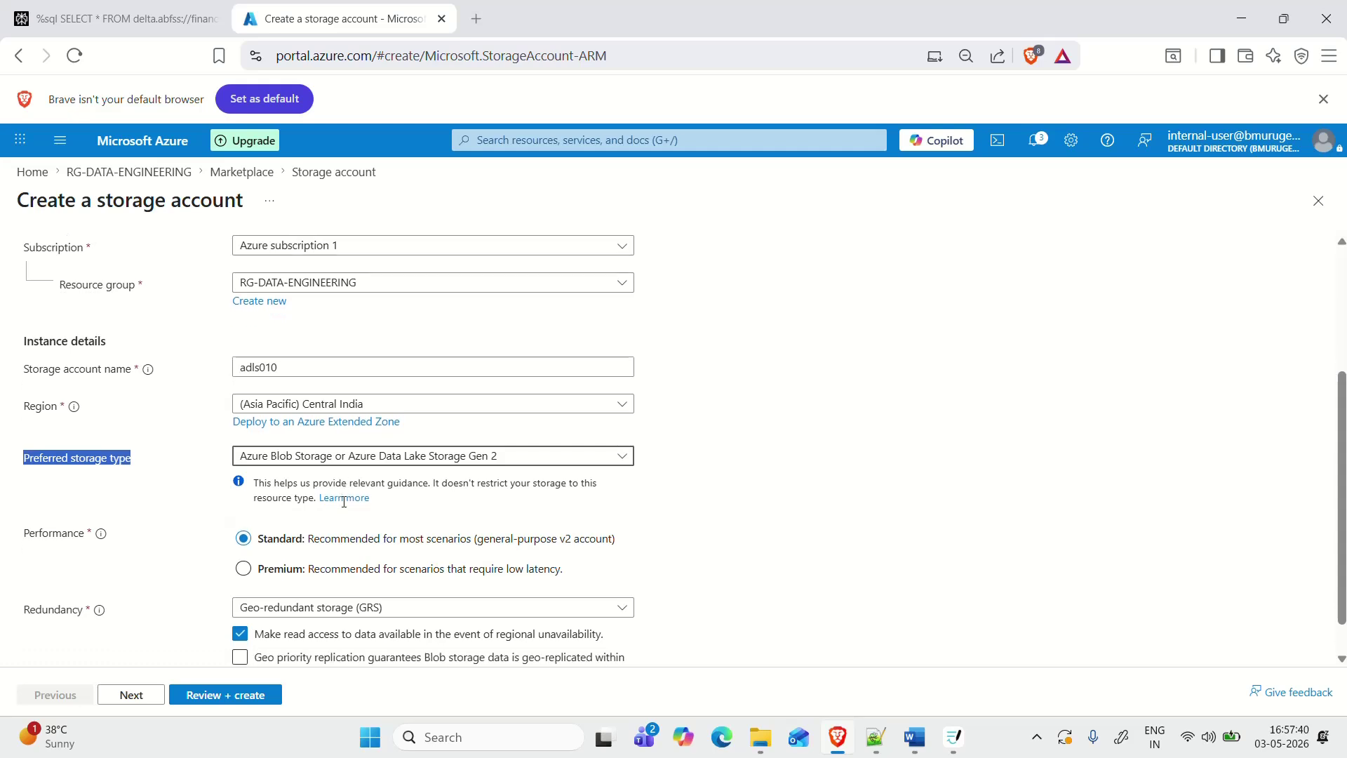
pyautogui.scroll(-1, 344, 501)
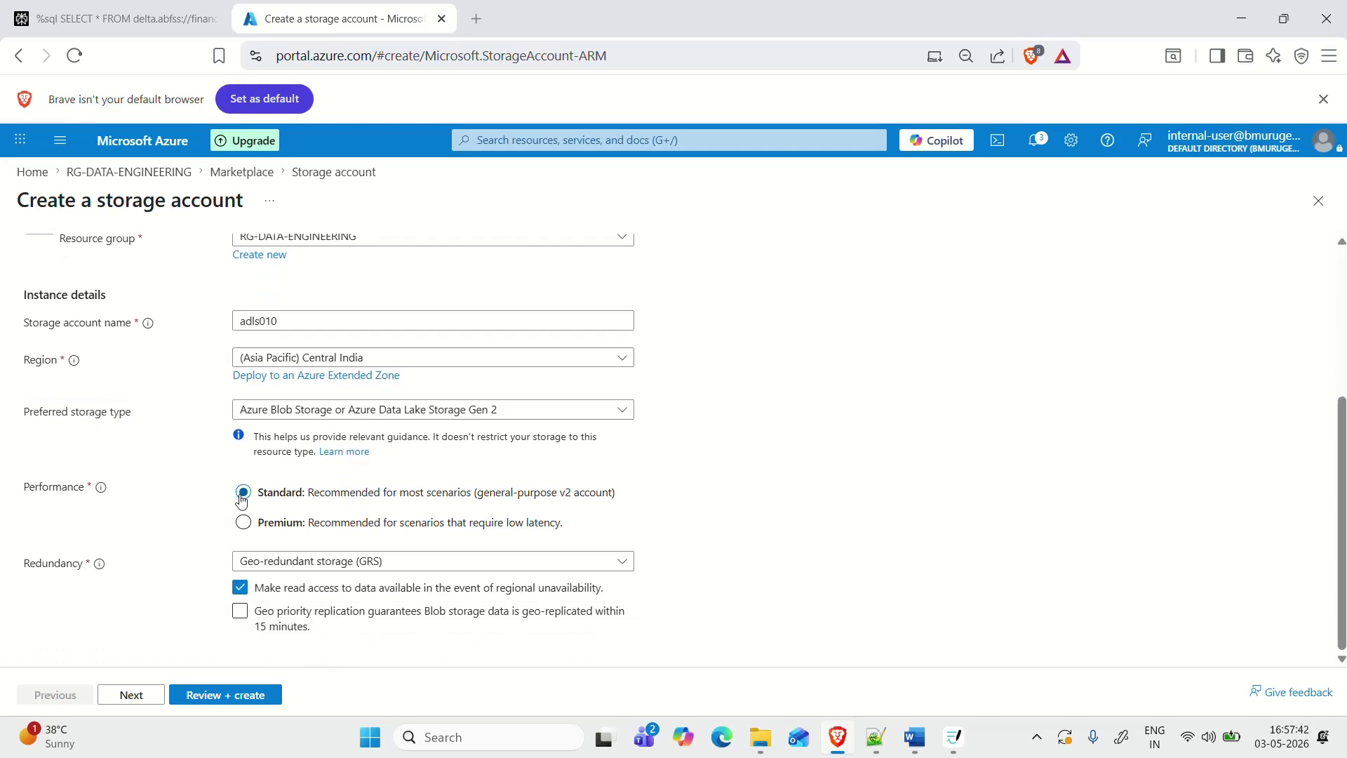
pyautogui.click(623, 560)
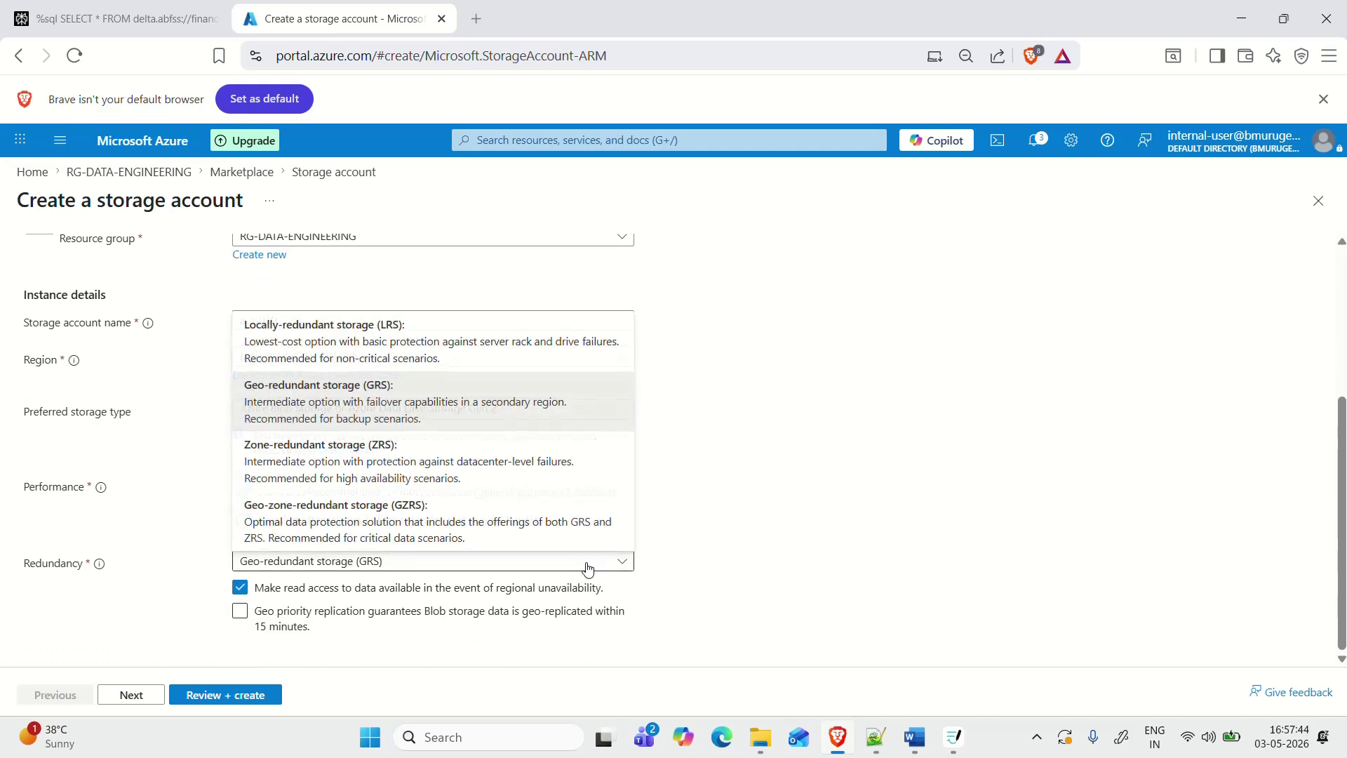
pyautogui.click(307, 345)
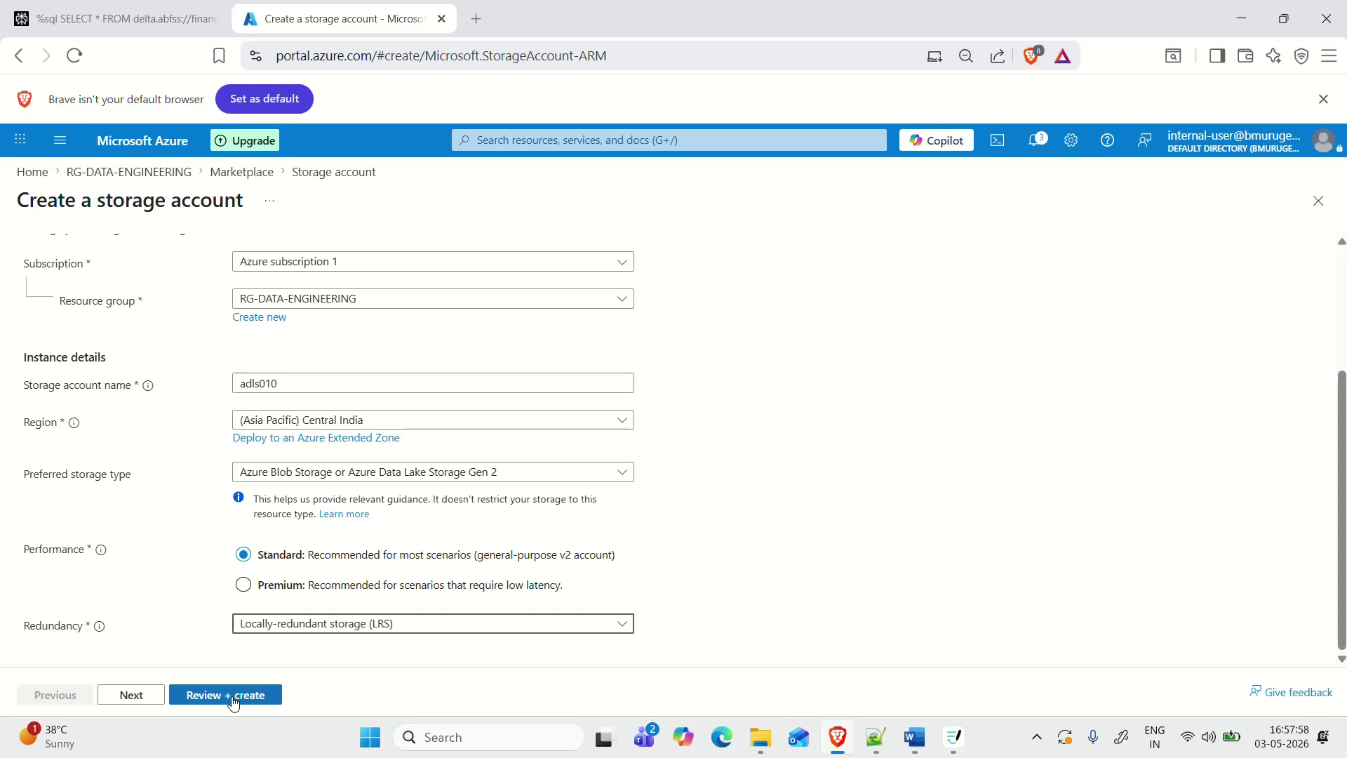
# Step: Enable the hierarchical namespace in the storage account's advanced settings, keeping the Hot access tier
pyautogui.click(132, 696)
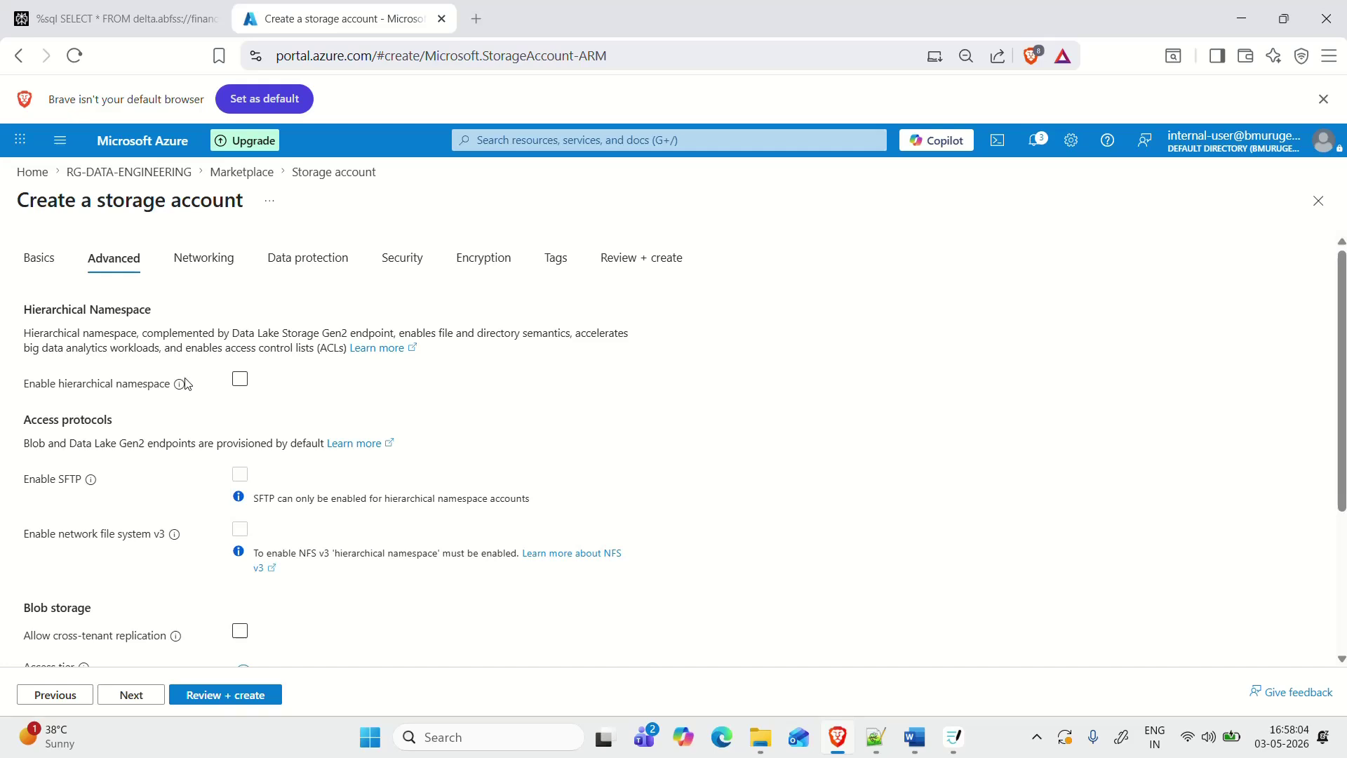
pyautogui.moveTo(25, 399); pyautogui.dragTo(181, 404)
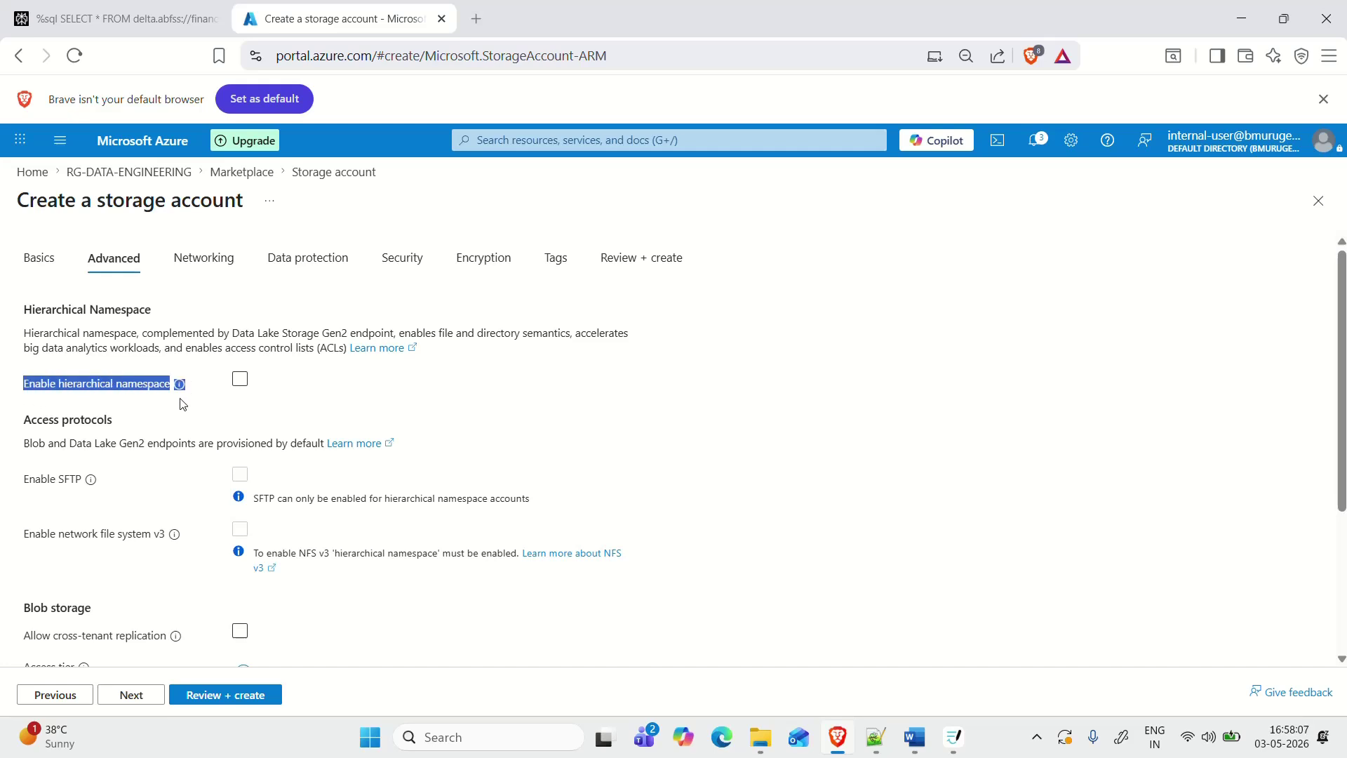
pyautogui.click(242, 382)
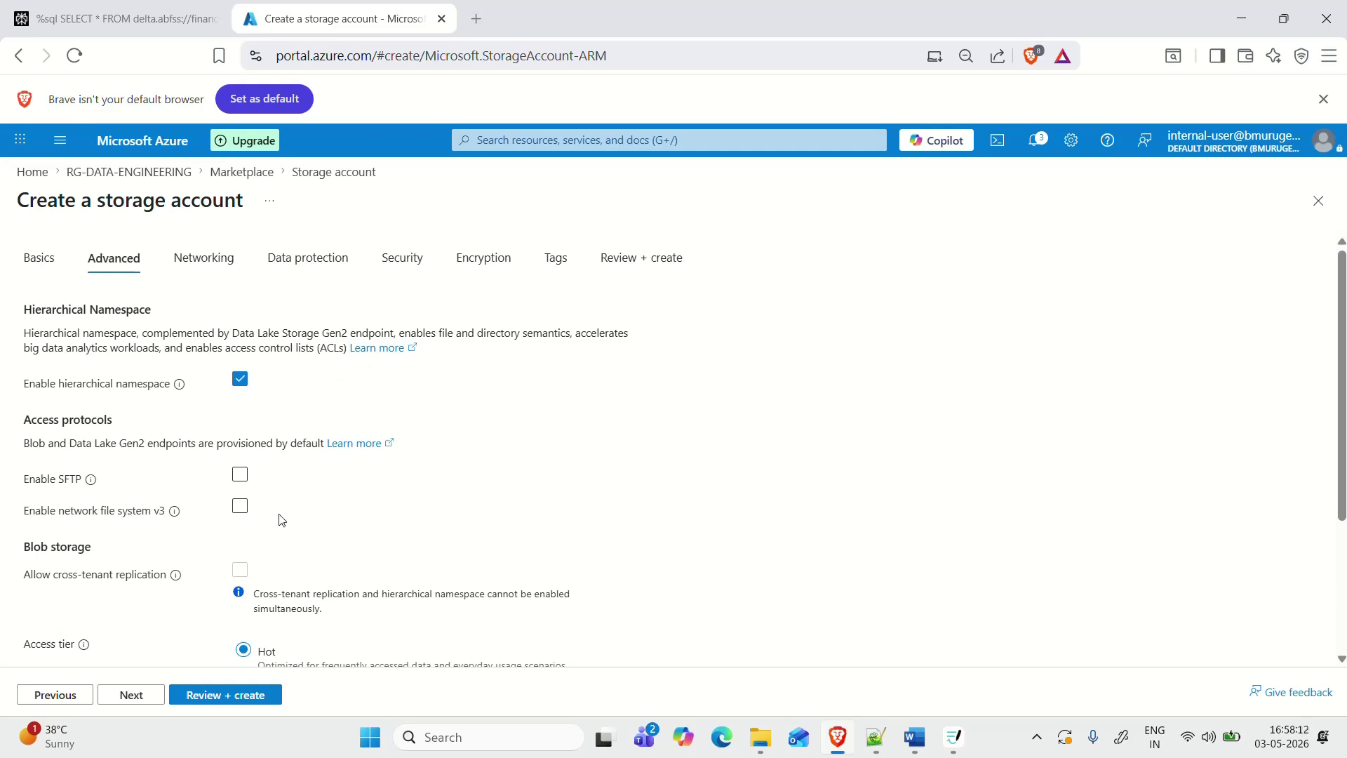
pyautogui.scroll(-3, 281, 520)
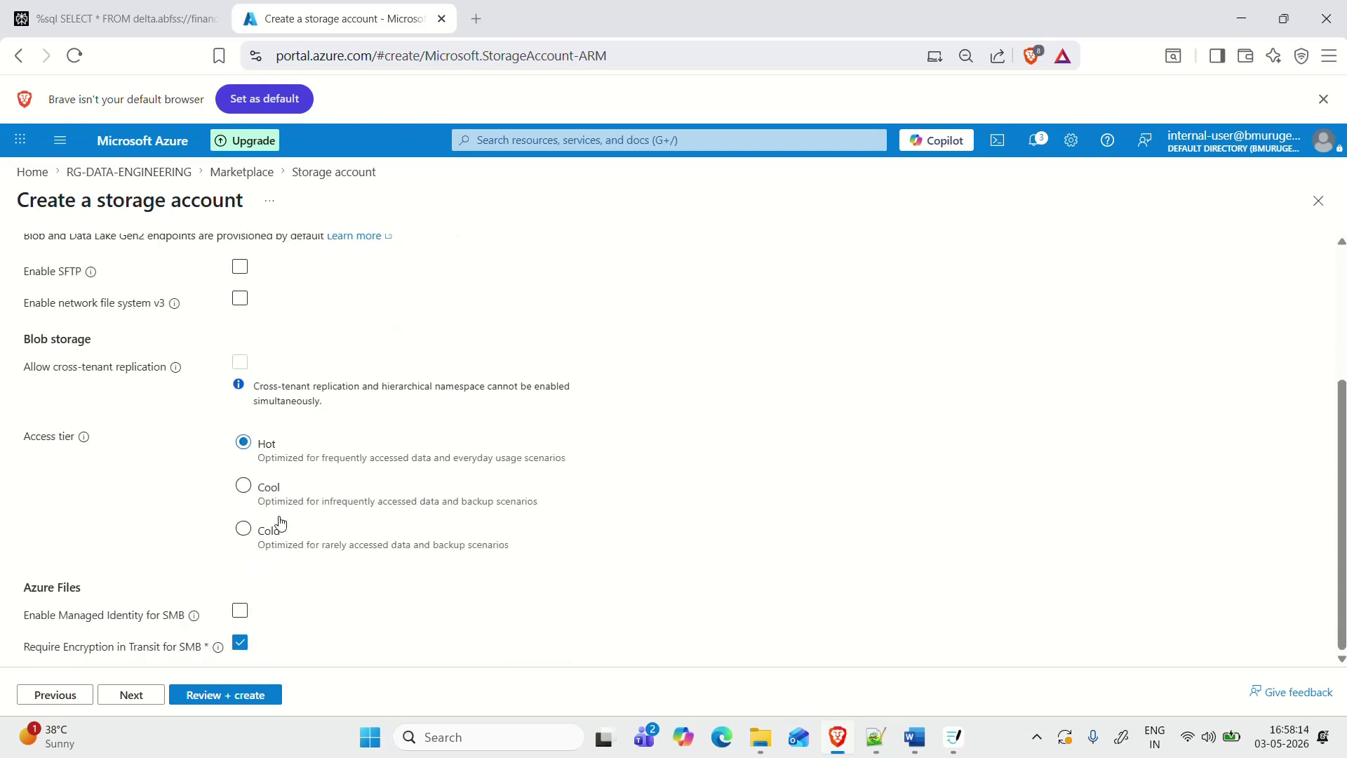
pyautogui.scroll(3, 280, 523)
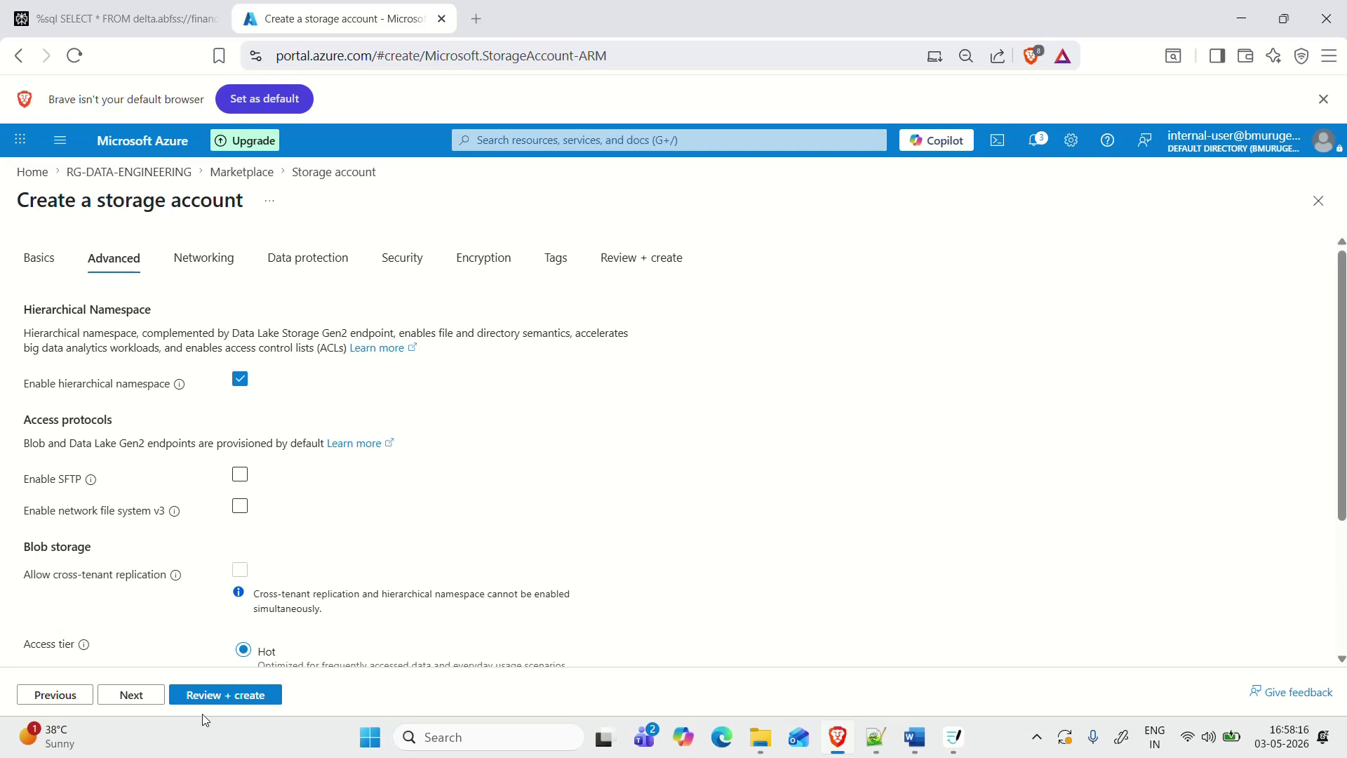
# Step: Review the storage account's summary, including its location, name and hierarchical namespace setting, and create the account
pyautogui.click(214, 696)
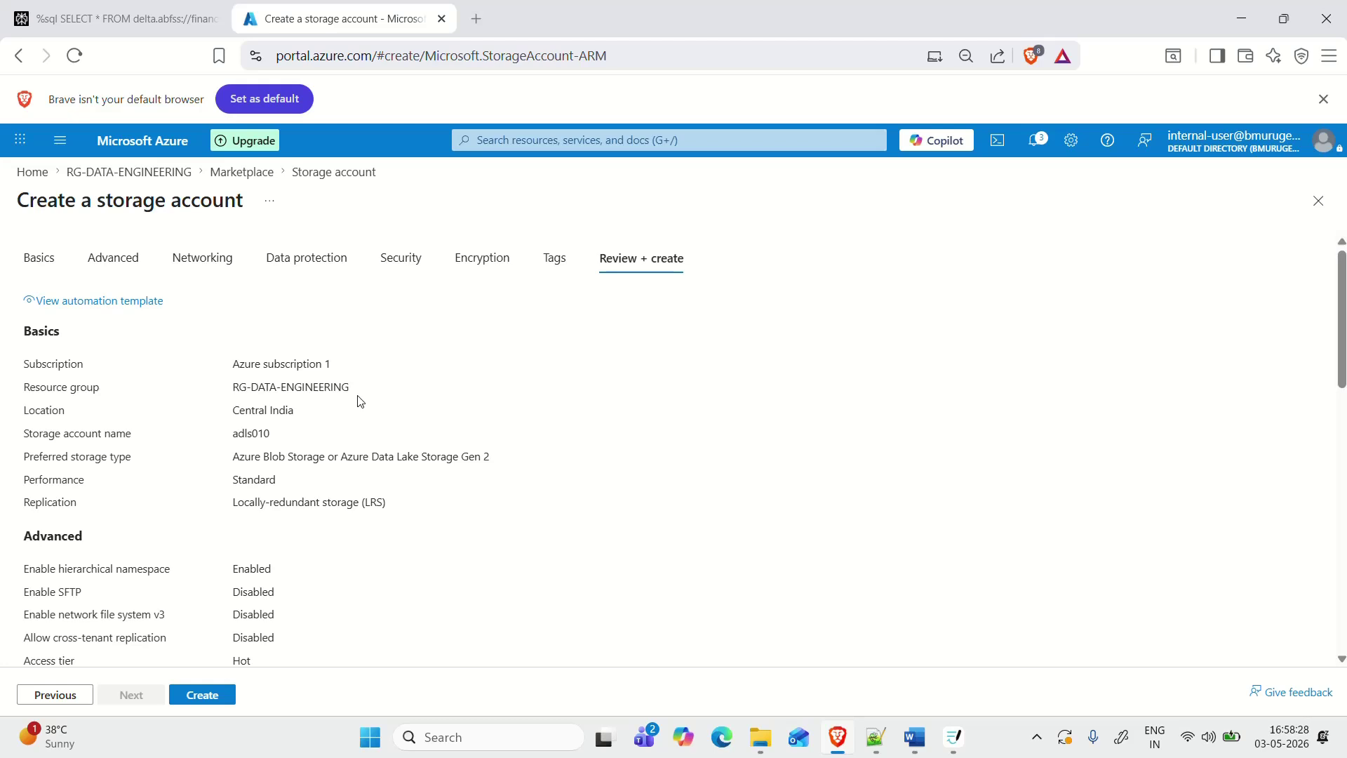
pyautogui.scroll(-3, 360, 398)
pyautogui.scroll(3, 352, 393)
pyautogui.scroll(-1, 144, 498)
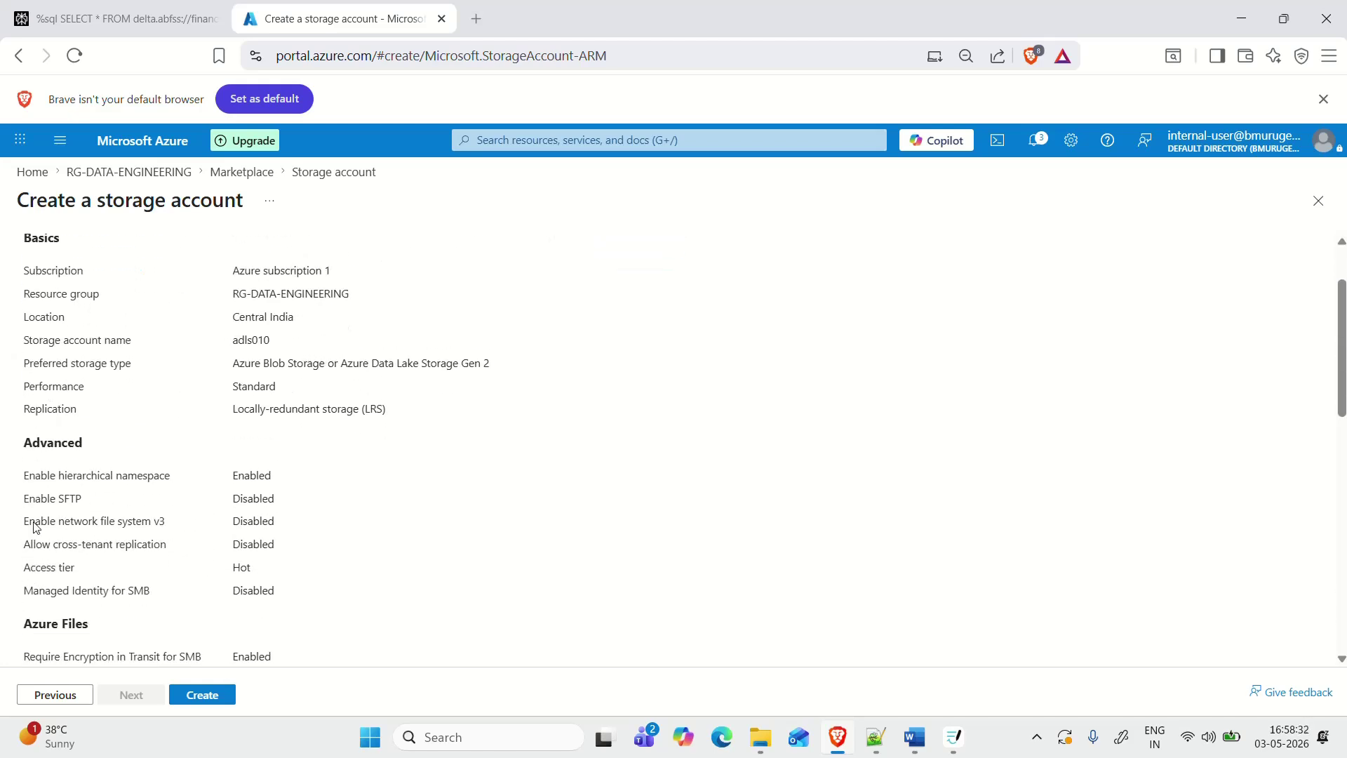
pyautogui.moveTo(51, 475); pyautogui.dragTo(164, 475)
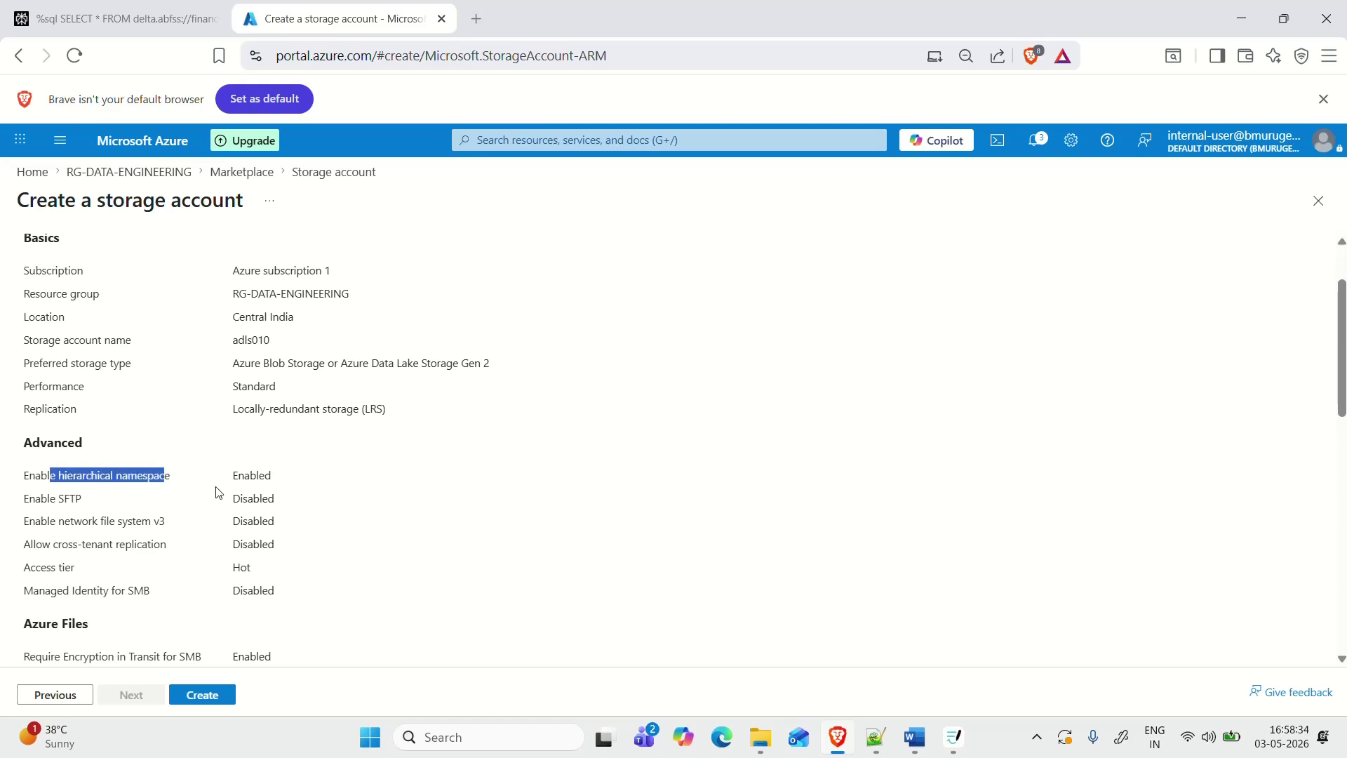
pyautogui.scroll(1, 330, 544)
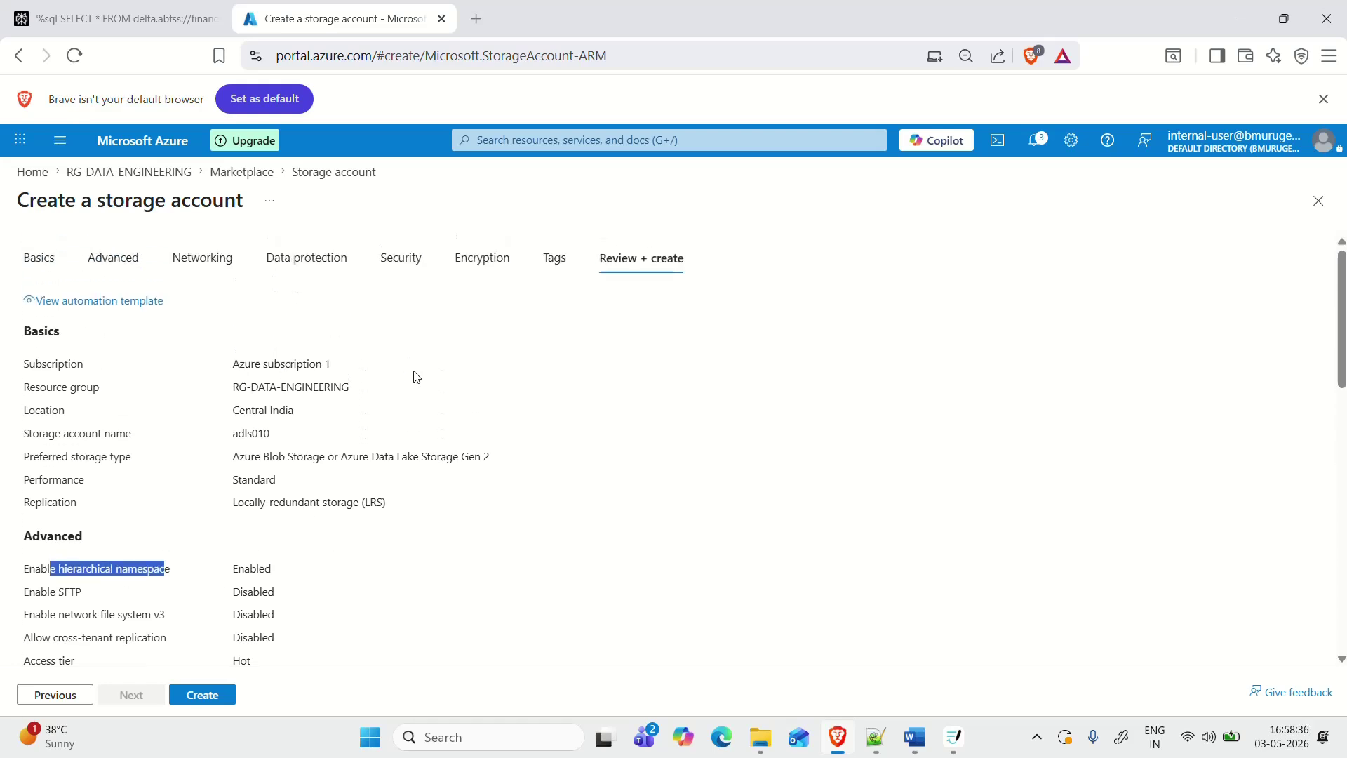
pyautogui.click(63, 390)
pyautogui.moveTo(218, 393); pyautogui.dragTo(275, 423)
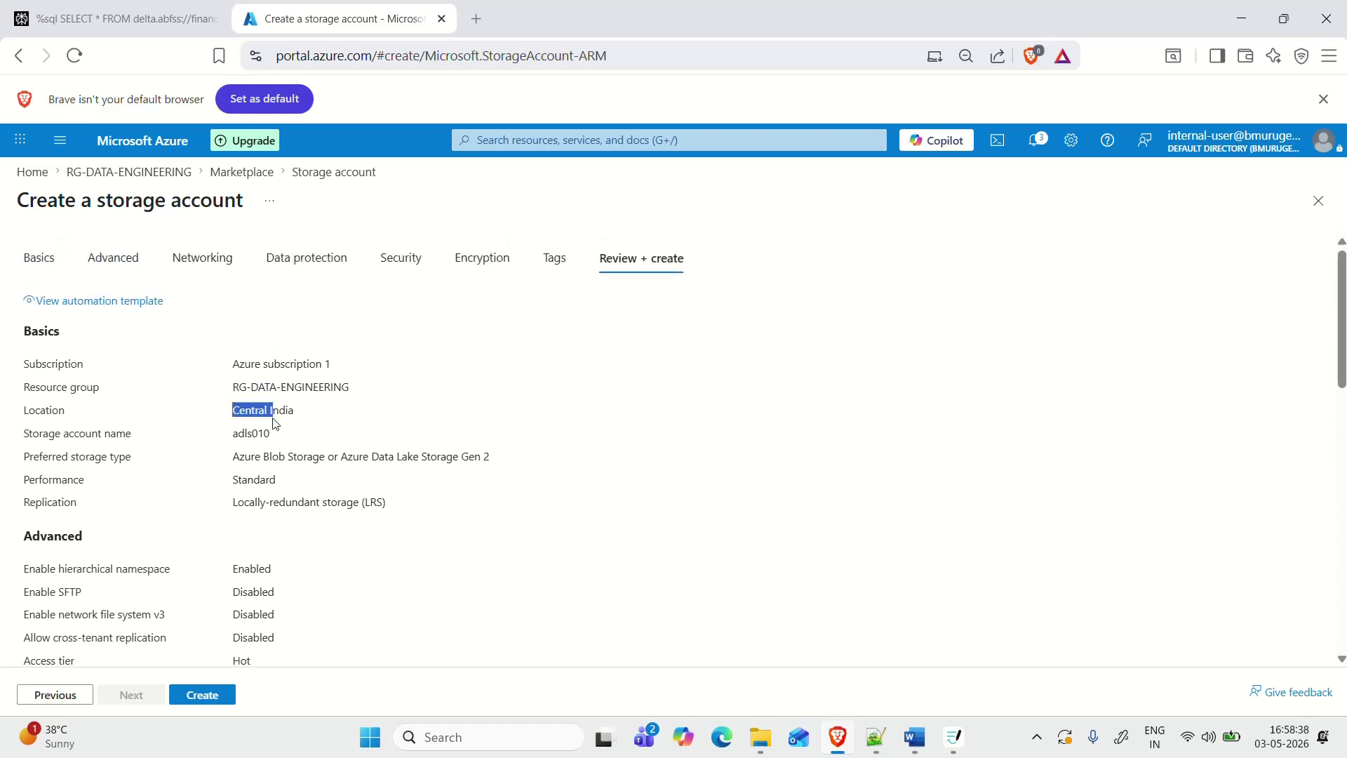
pyautogui.moveTo(117, 434); pyautogui.dragTo(298, 445)
pyautogui.click(629, 545)
pyautogui.scroll(-5, 630, 545)
pyautogui.scroll(5, 631, 544)
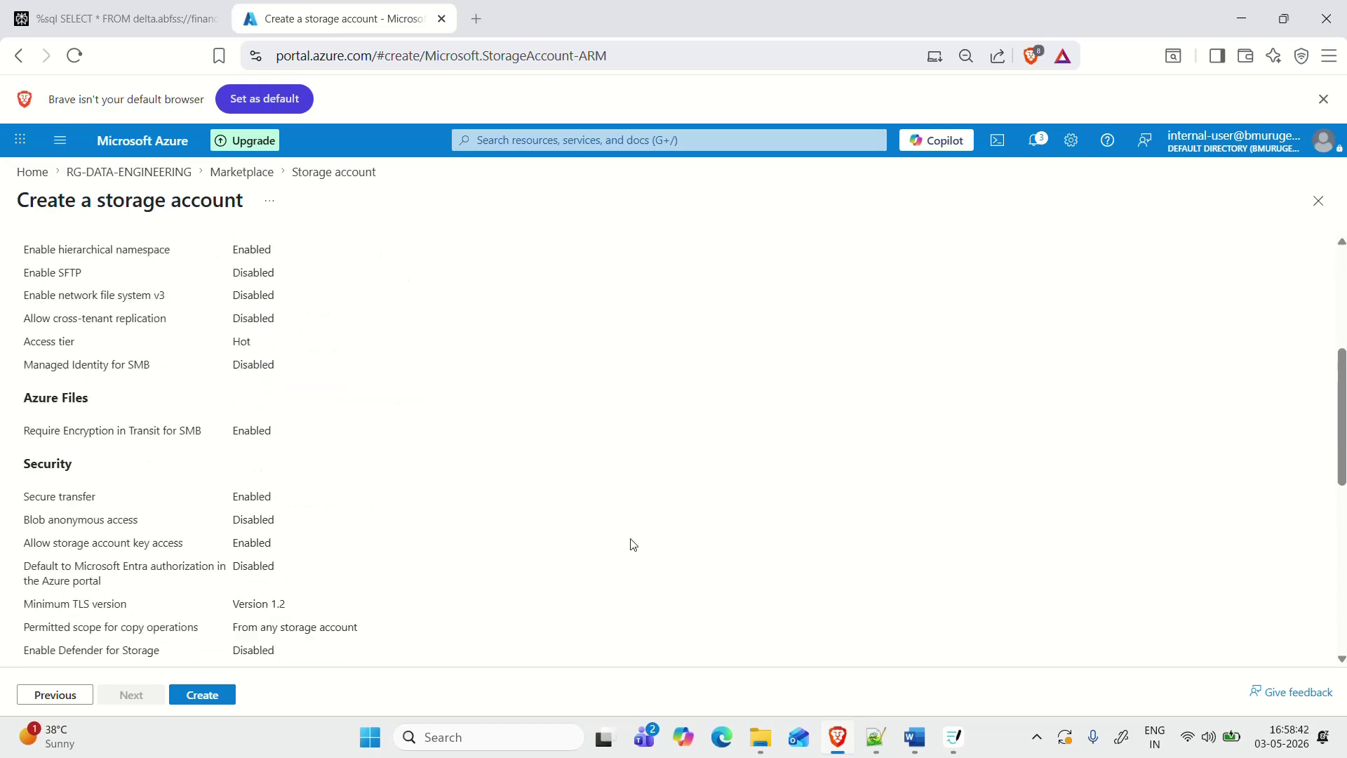
pyautogui.click(200, 693)
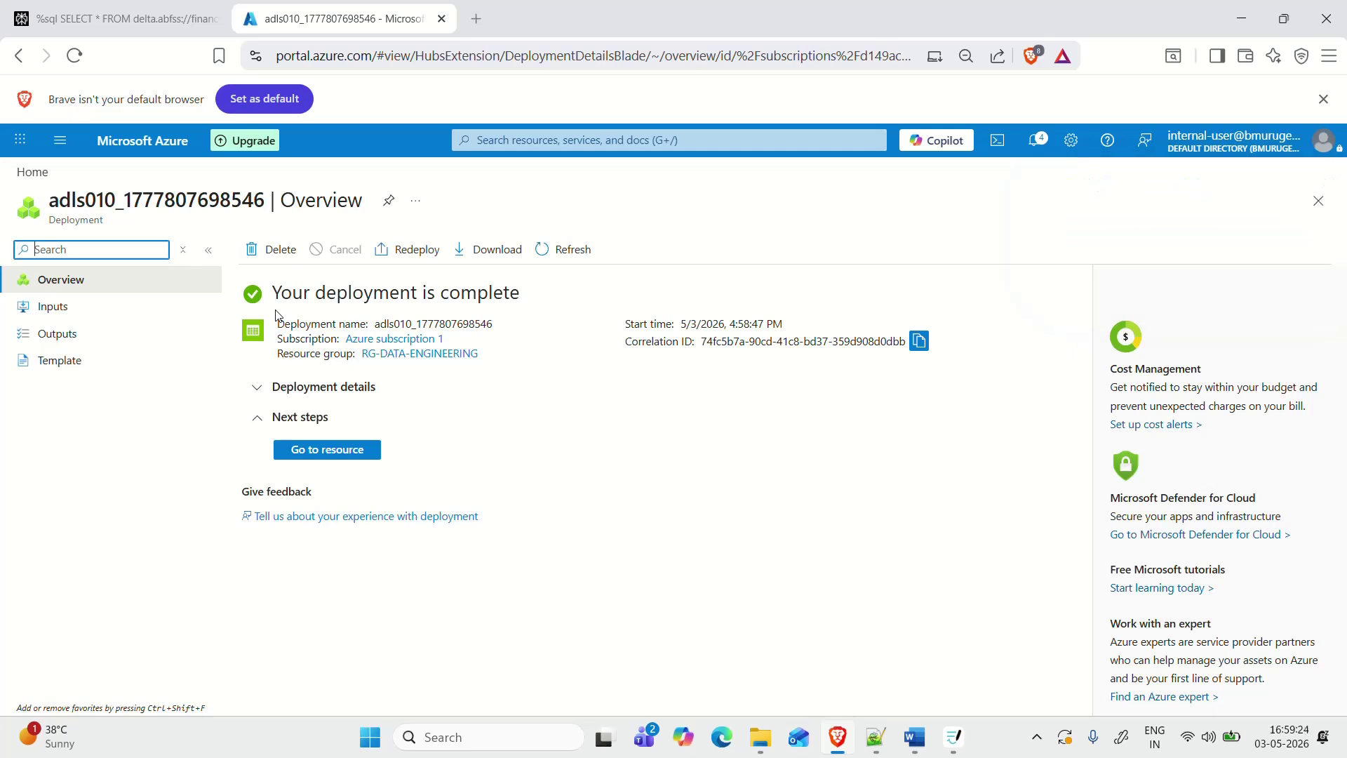
# Step: View the deployed adls010 storage account and reopen the RG-DATA-ENGINEERING resource group from the portal home page
pyautogui.click(335, 453)
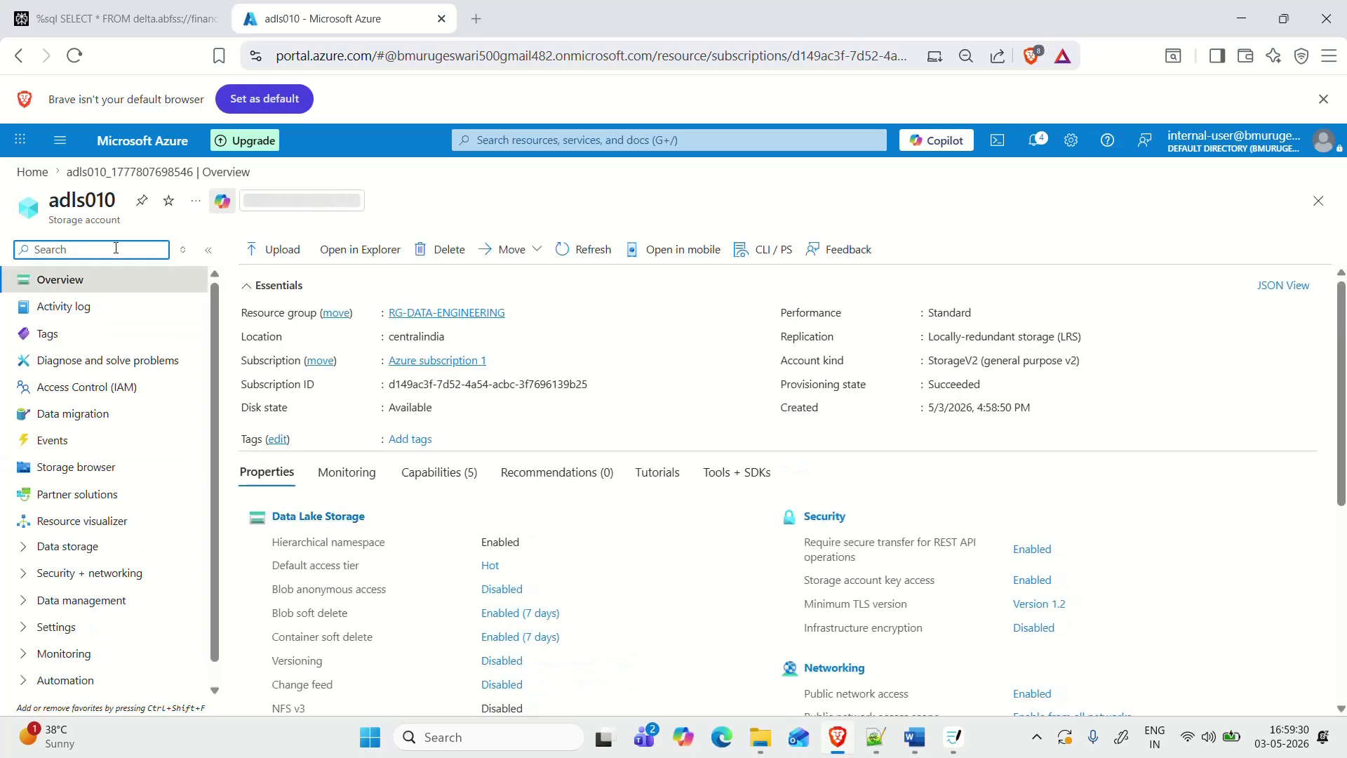
pyautogui.click(154, 174)
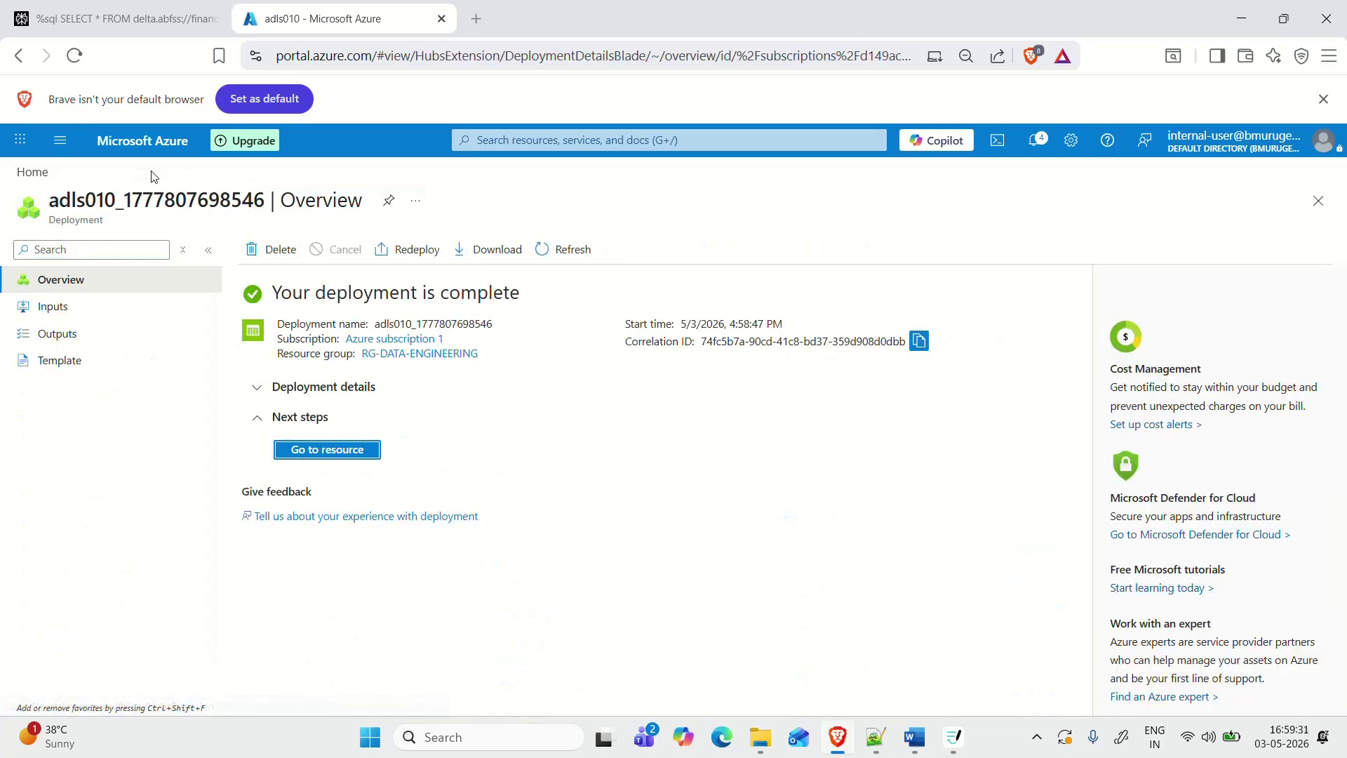
pyautogui.click(32, 171)
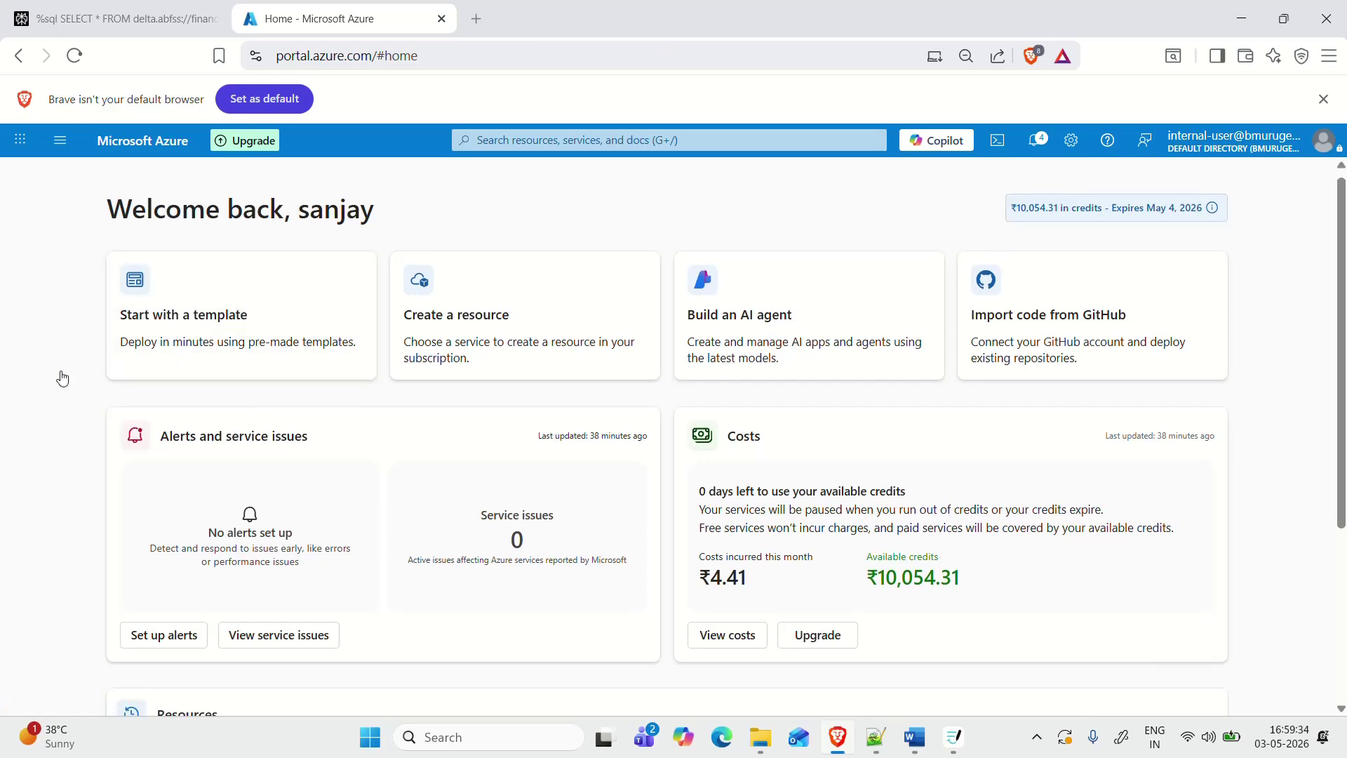
pyautogui.scroll(-4, 62, 379)
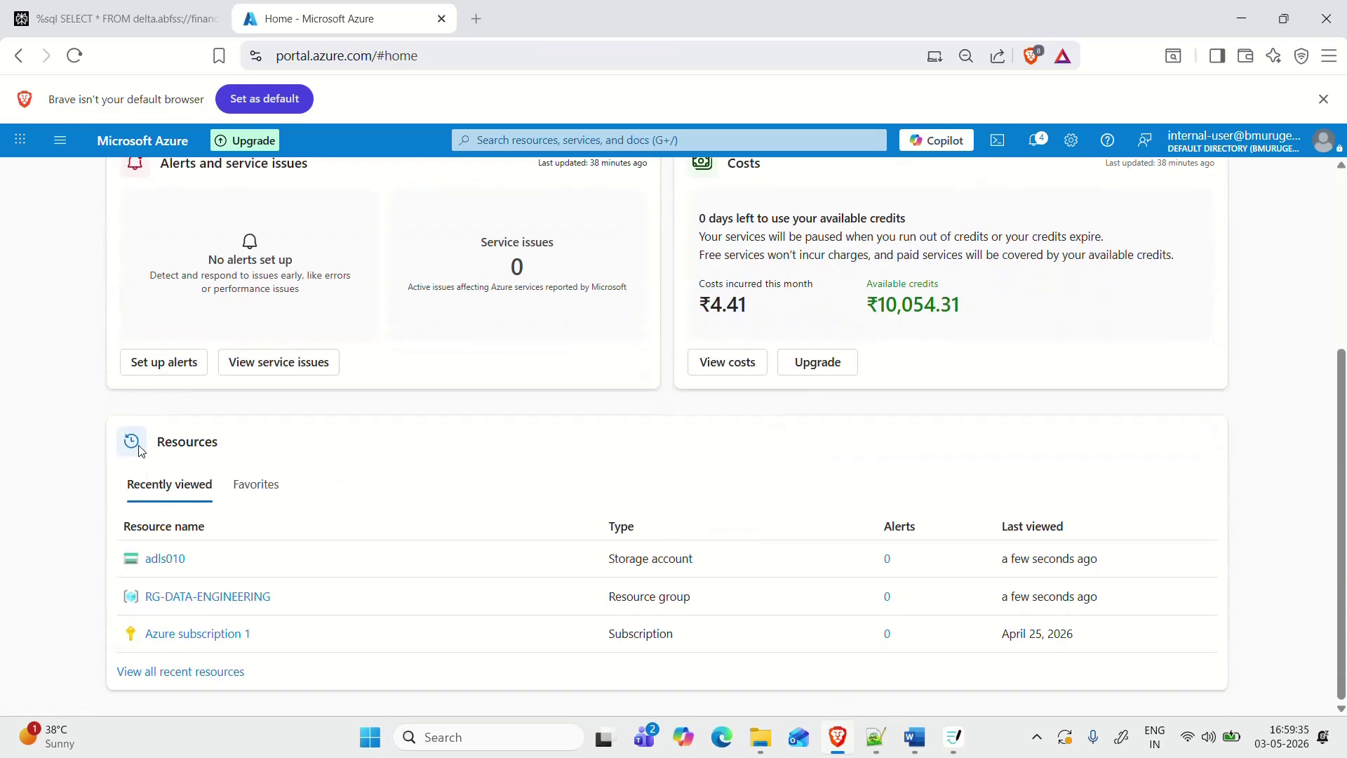
pyautogui.click(165, 600)
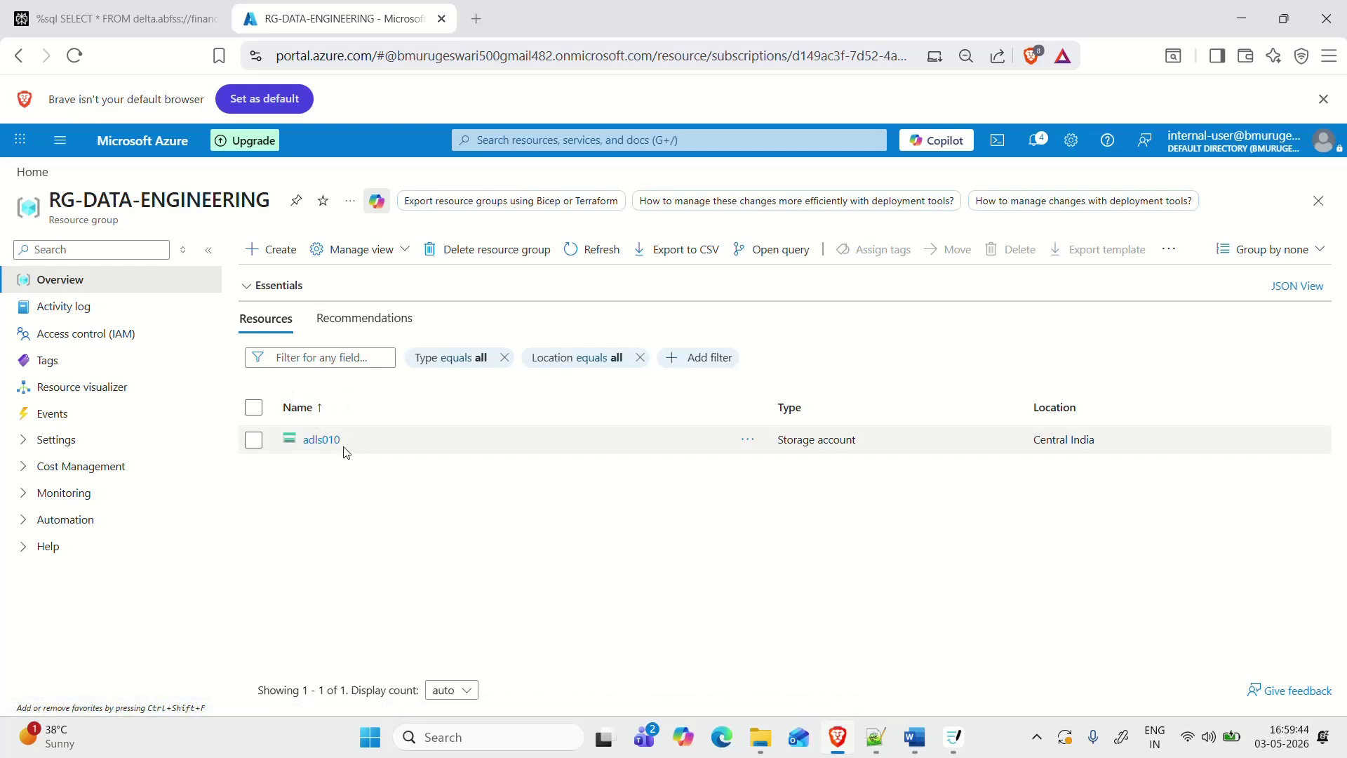
# Step: Start adding another resource to RG-DATA-ENGINEERING and search the Marketplace for "data bricks"
pyautogui.click(273, 250)
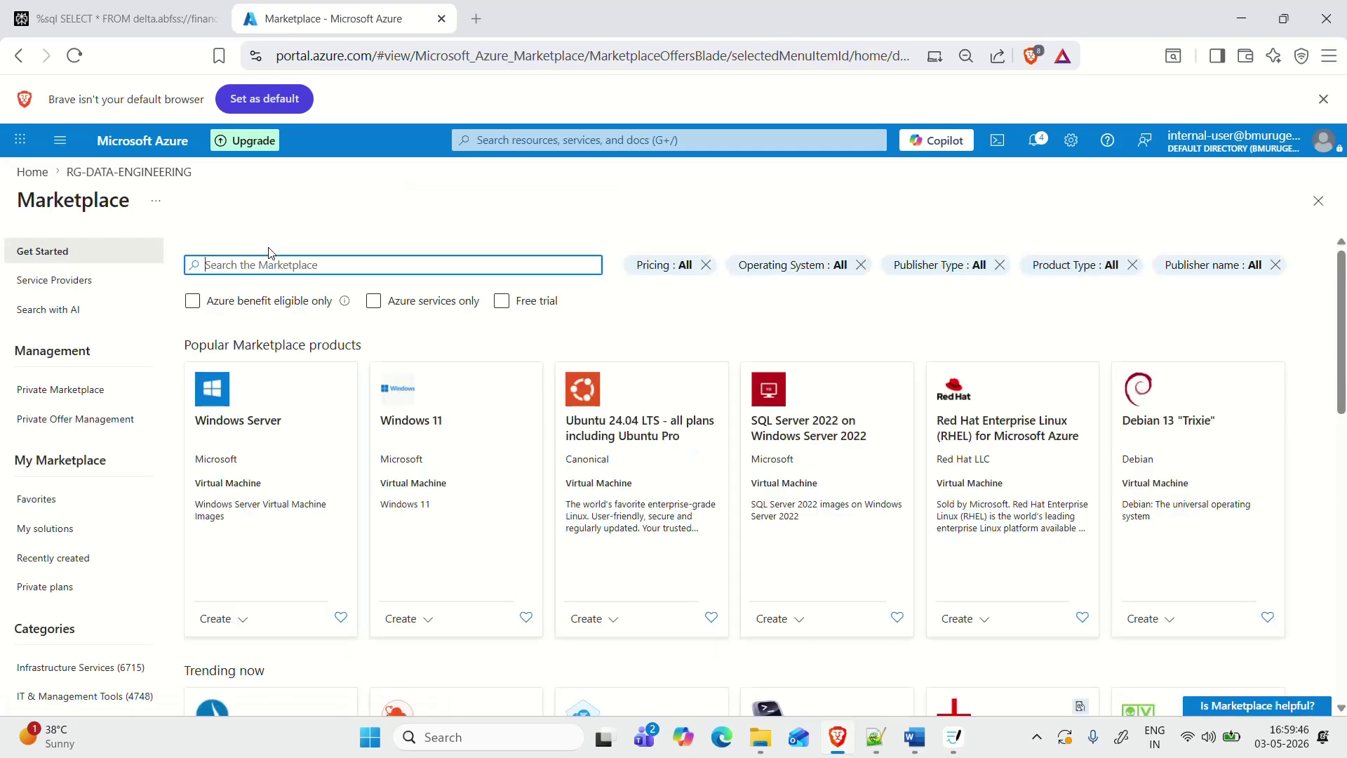
pyautogui.hotkey('alt', 'Left')
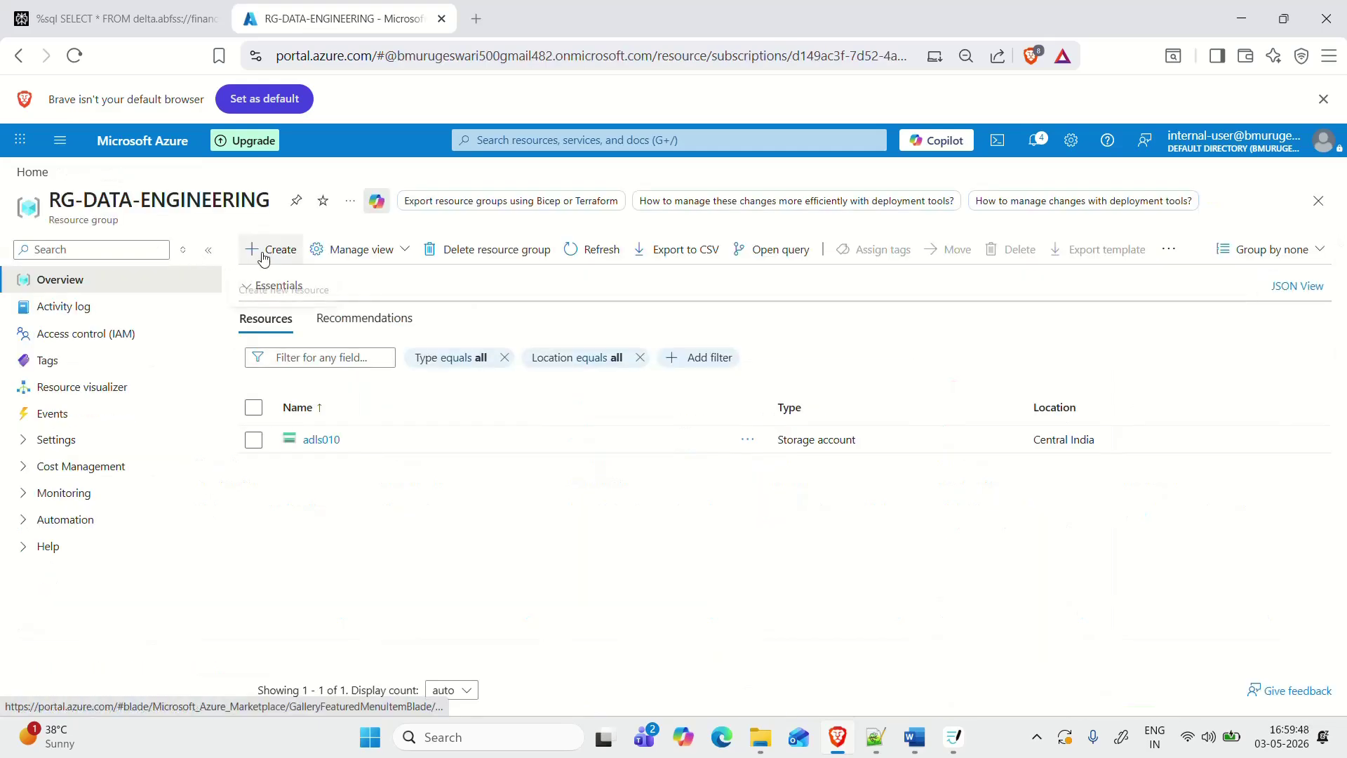
pyautogui.click(253, 250)
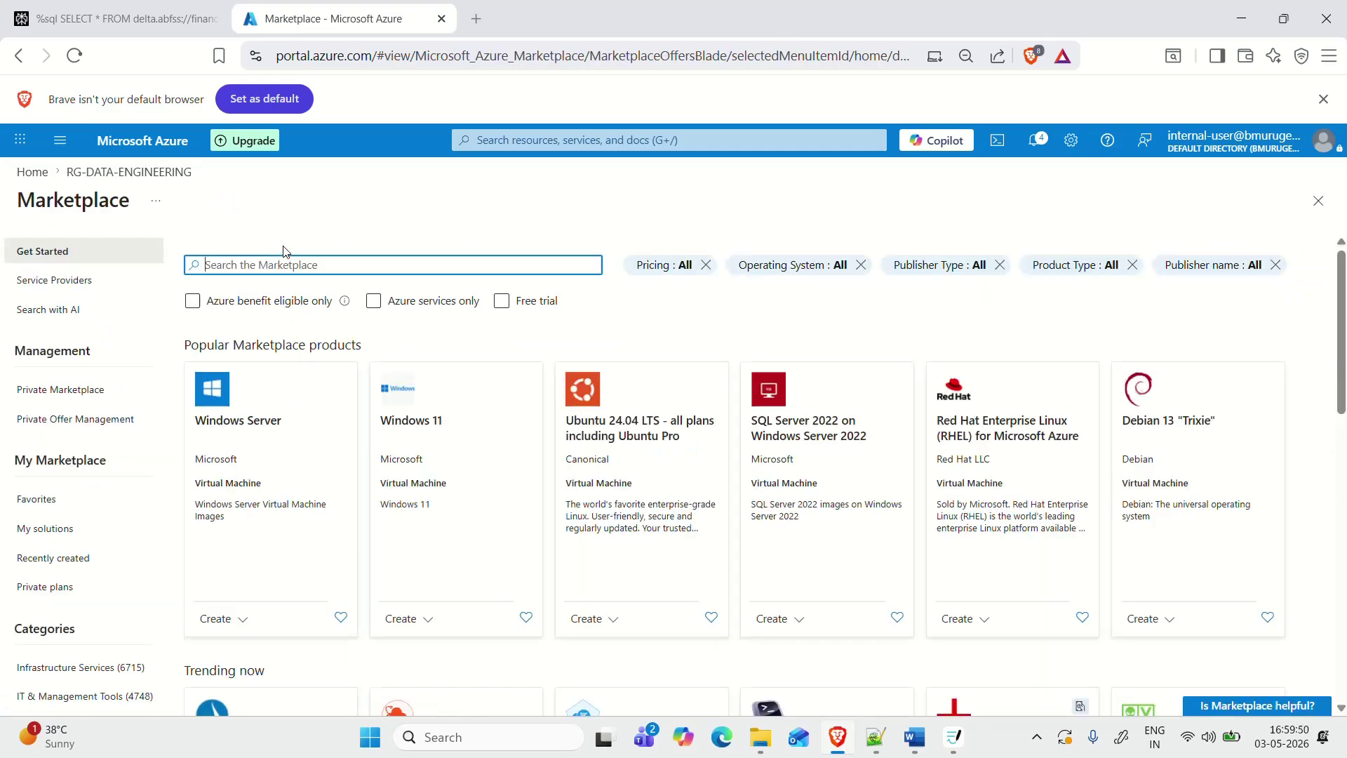
pyautogui.write('daa')
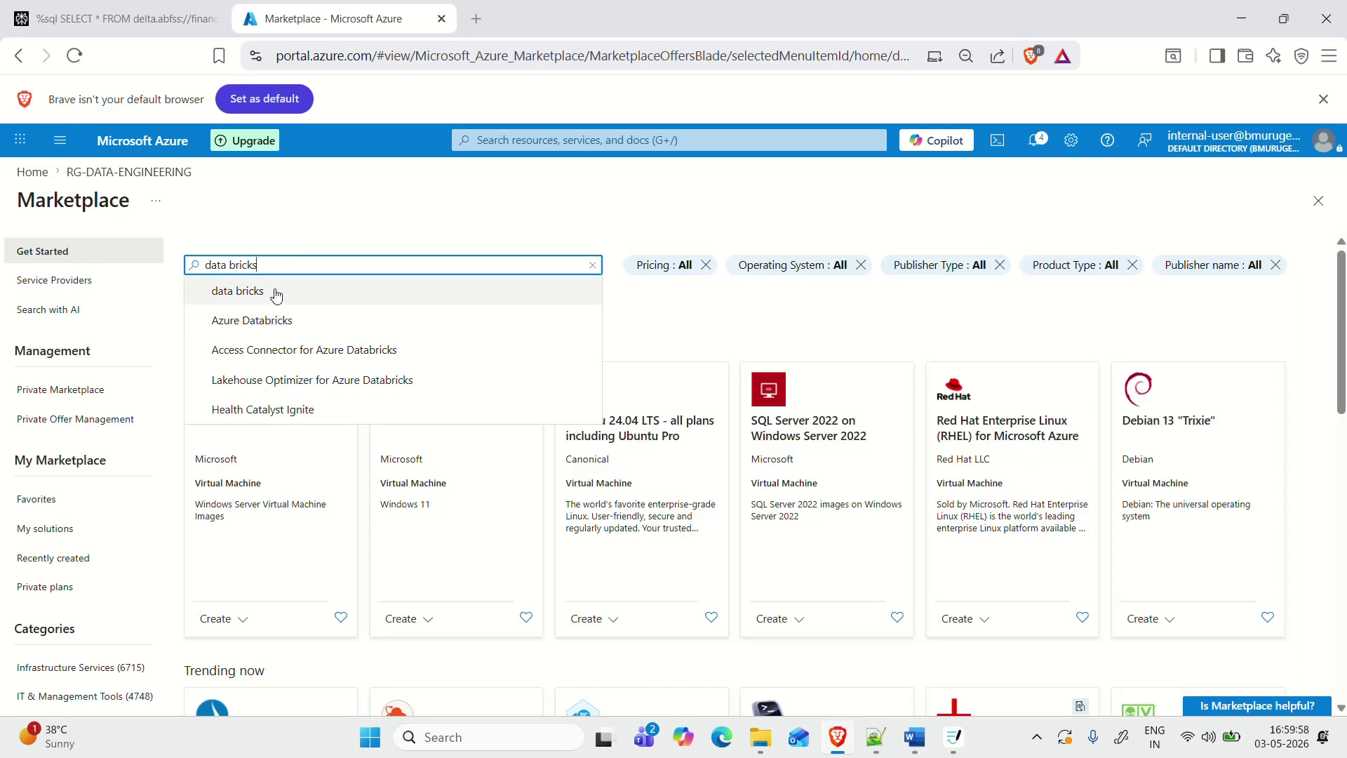
pyautogui.click(275, 291)
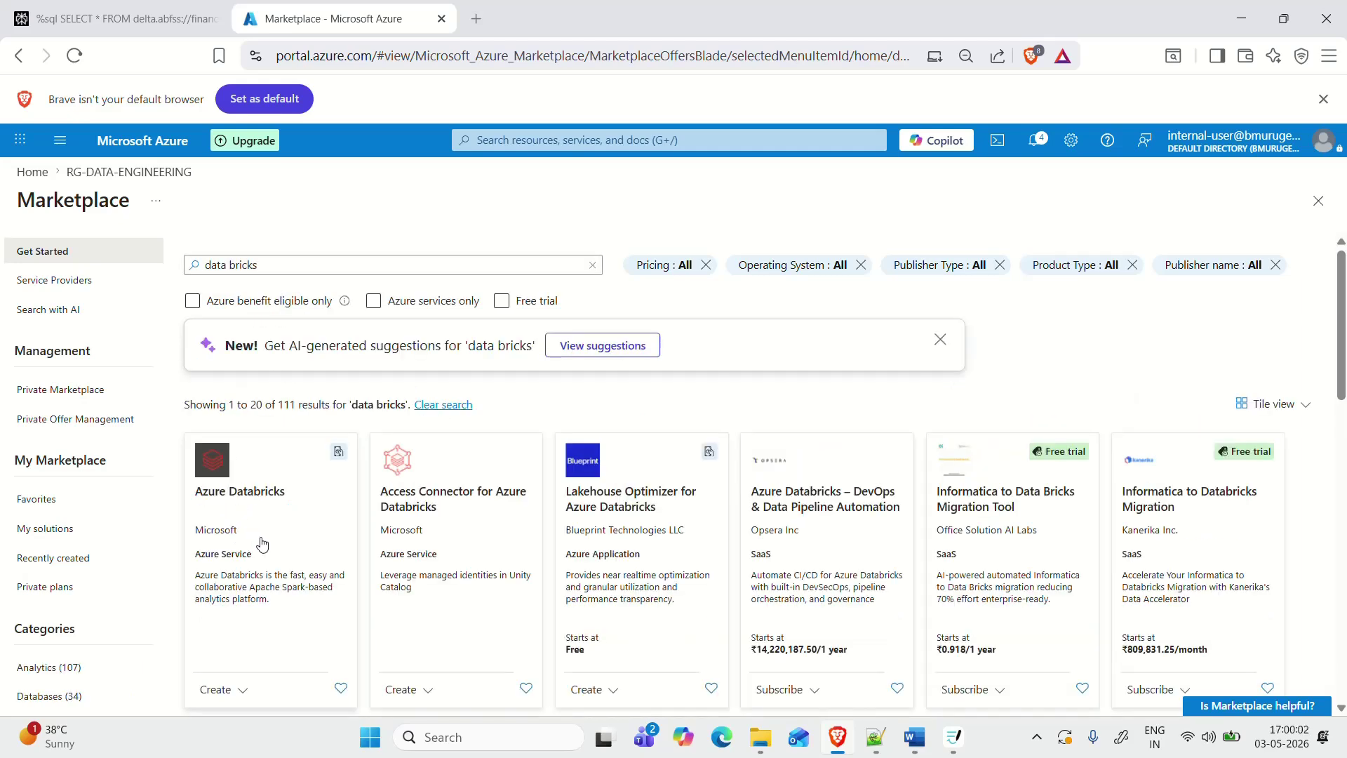
# Step: Start creating Microsoft's Azure Databricks workspace under Azure subscription 1 and look over its basic settings form
pyautogui.click(231, 503)
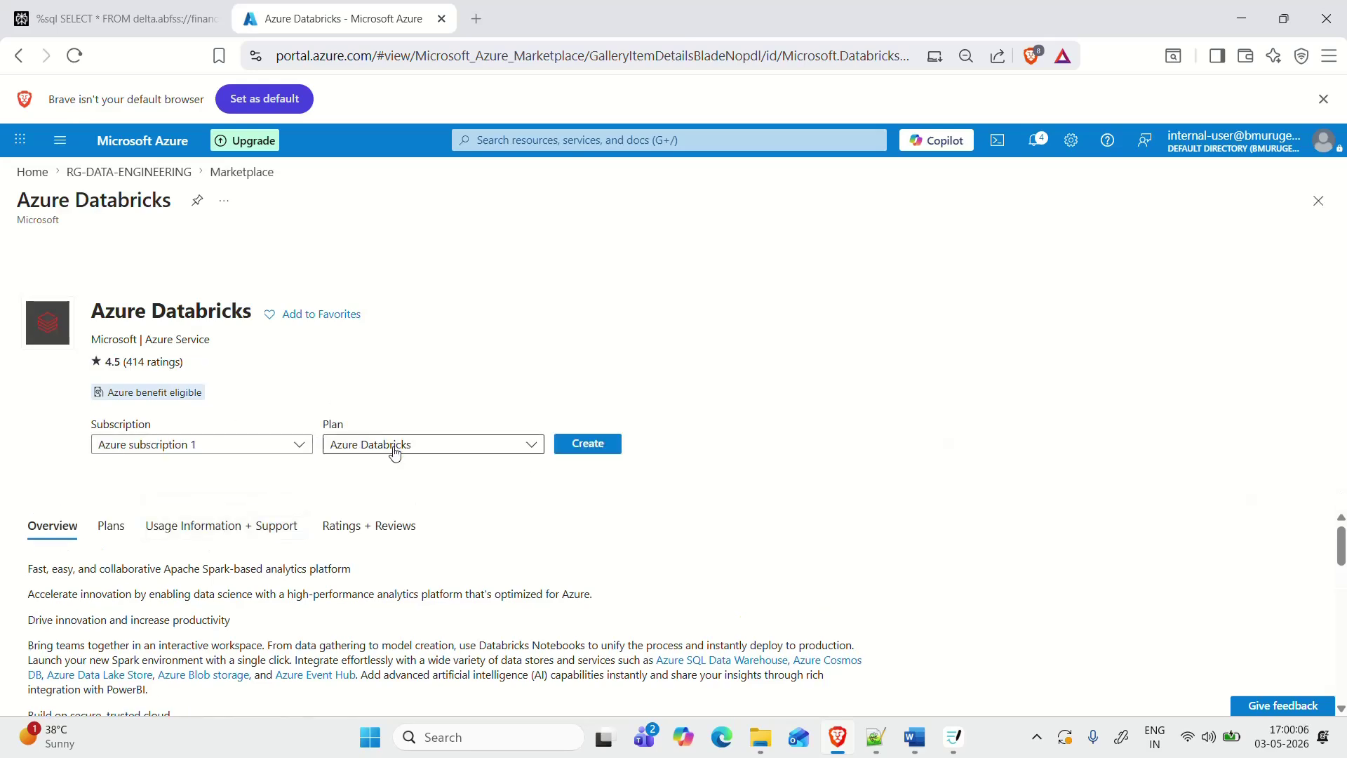
pyautogui.click(593, 450)
pyautogui.click(591, 445)
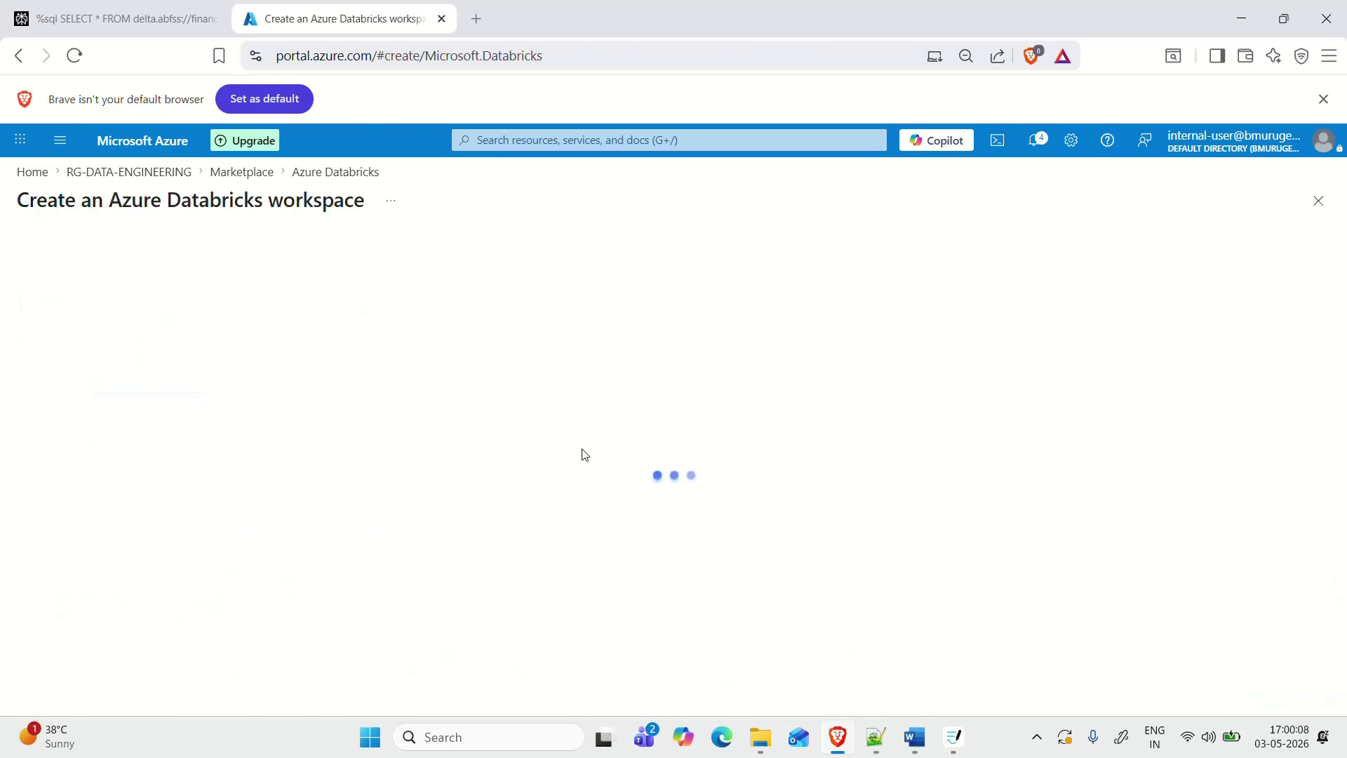
pyautogui.scroll(-3, 334, 383)
pyautogui.scroll(3, 334, 384)
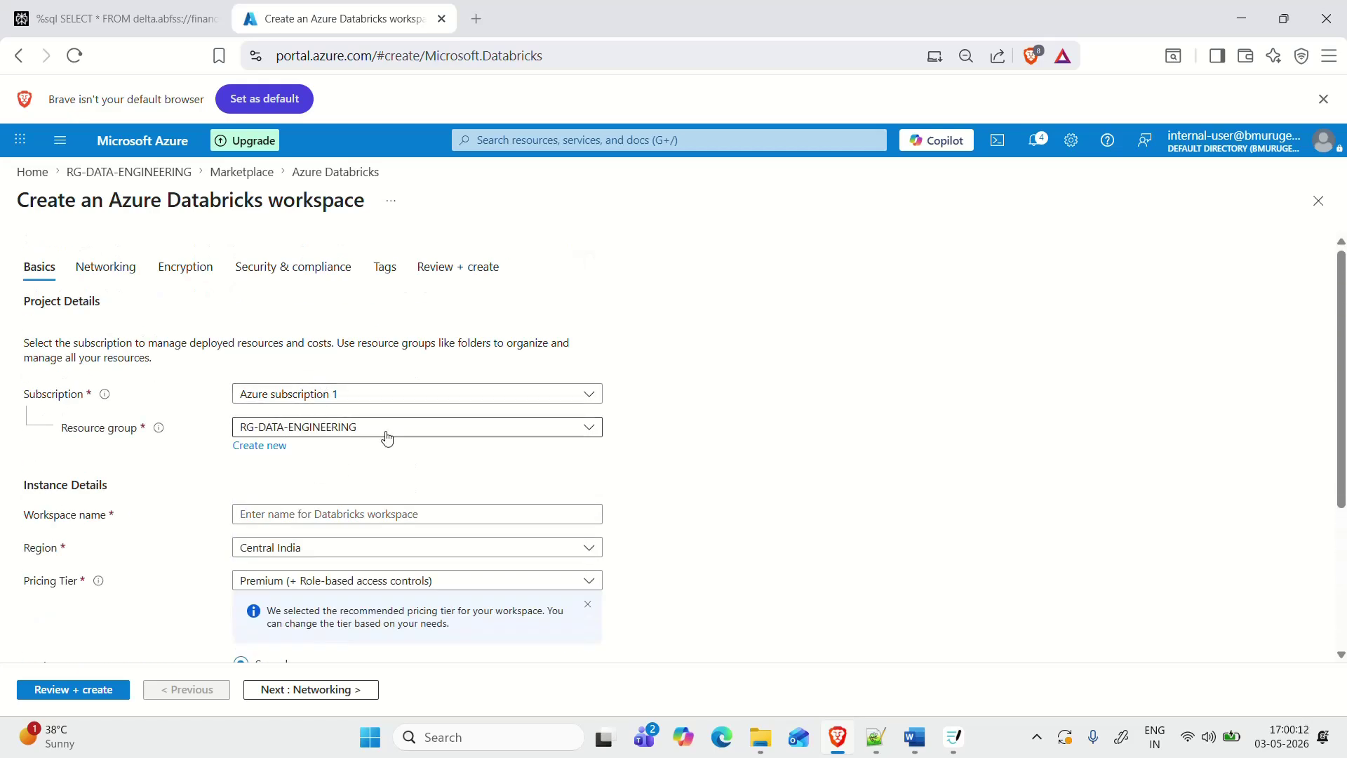
# Step: Name the Databricks workspace databricks-01
pyautogui.click(355, 515)
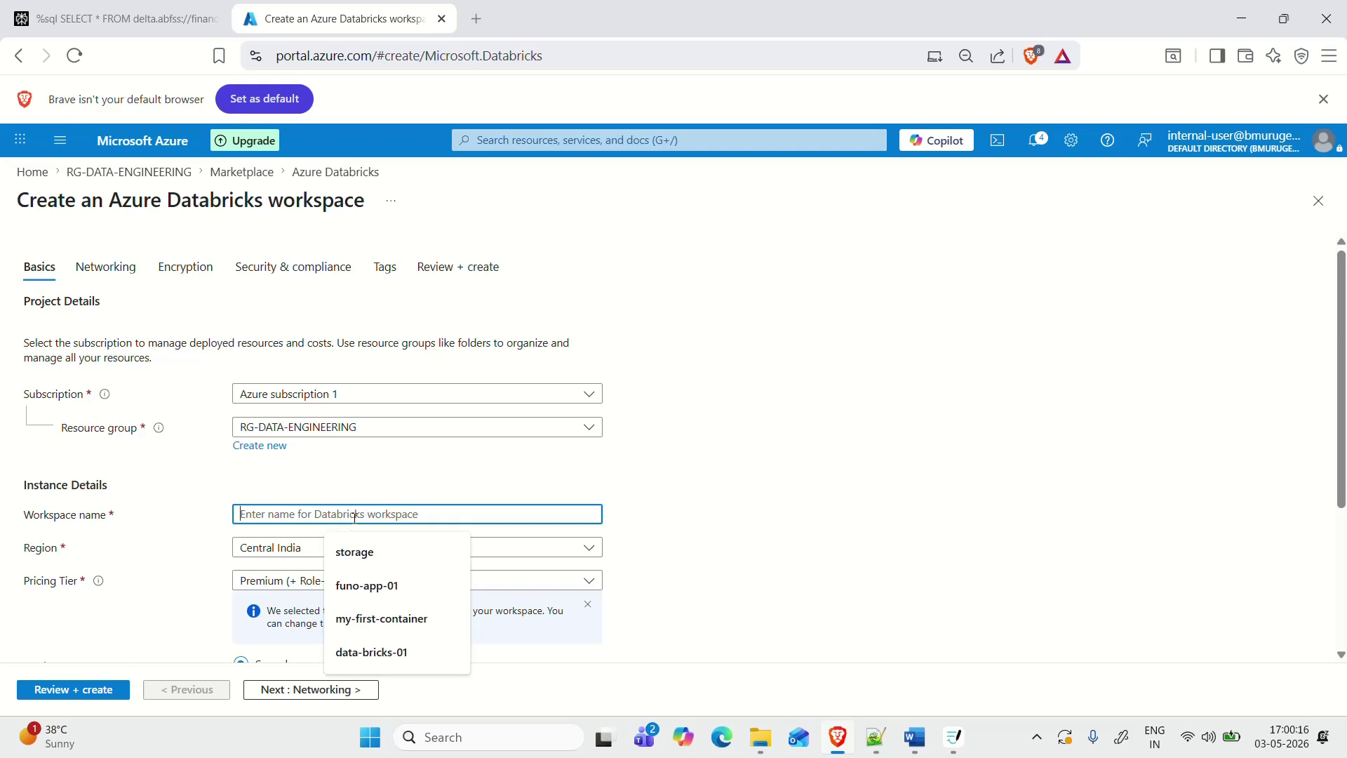
pyautogui.write('data')
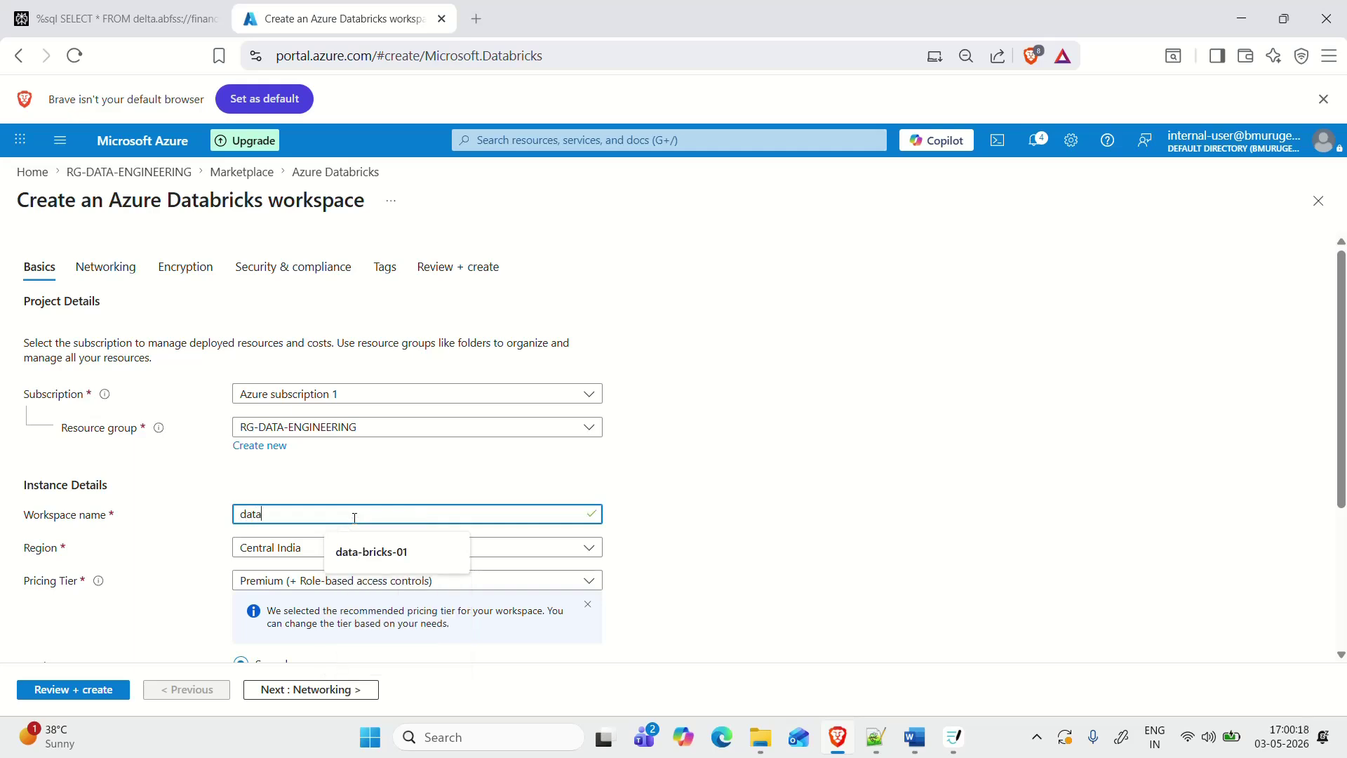
pyautogui.write('bricks-01')
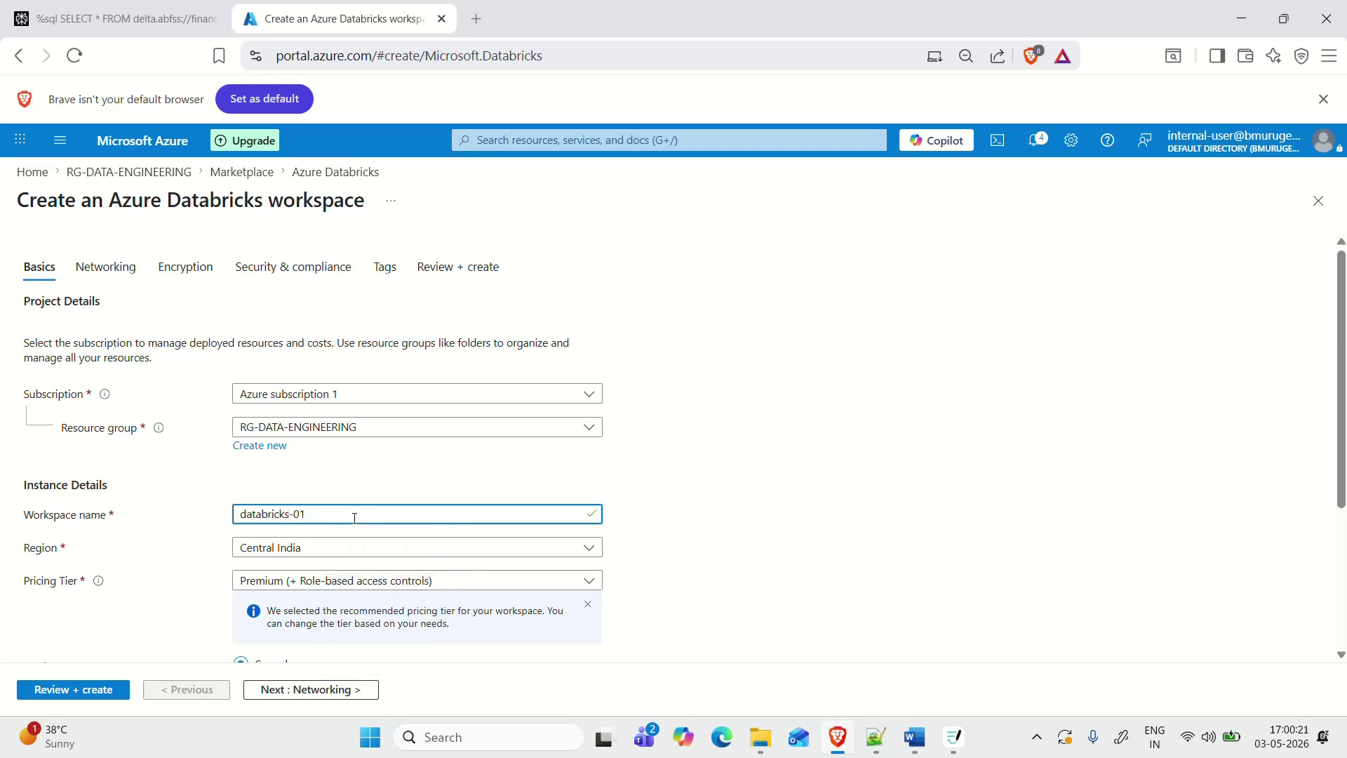
pyautogui.click(811, 472)
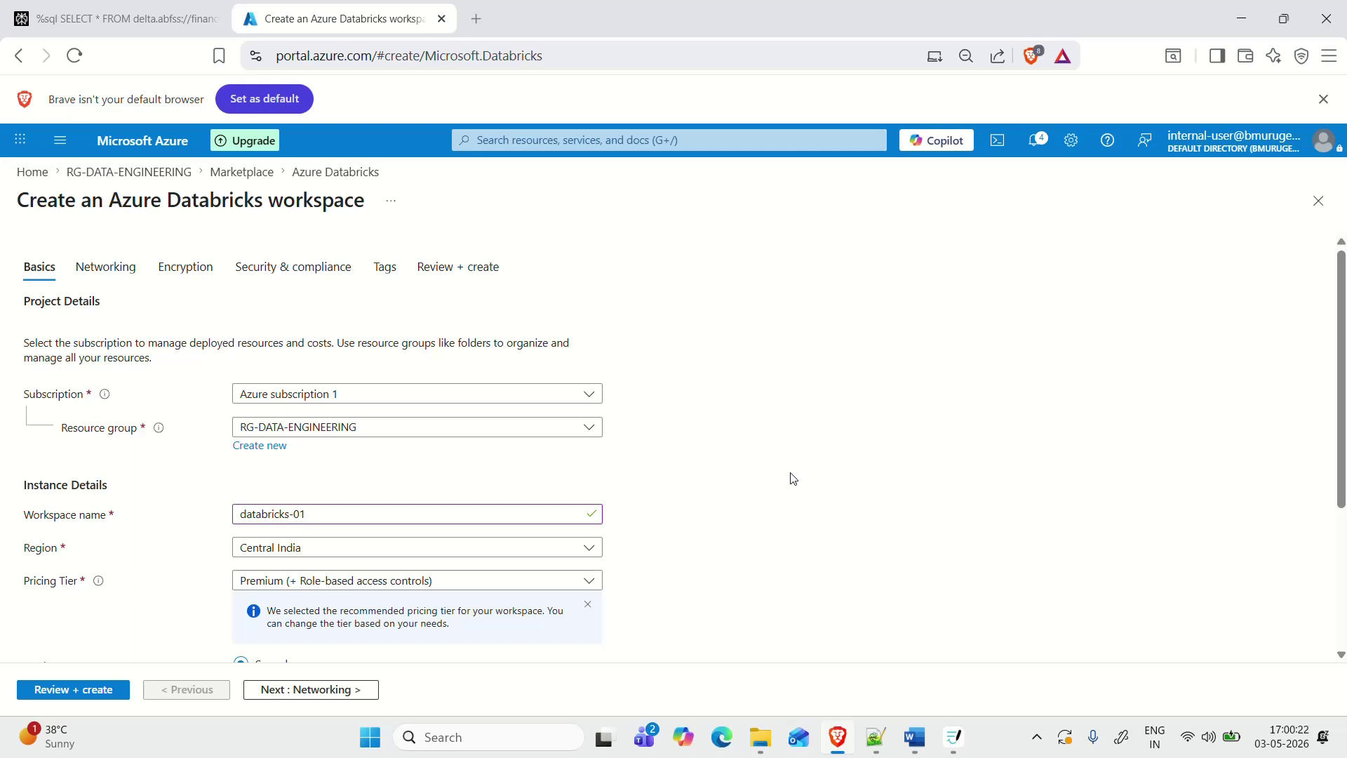
pyautogui.click(363, 514)
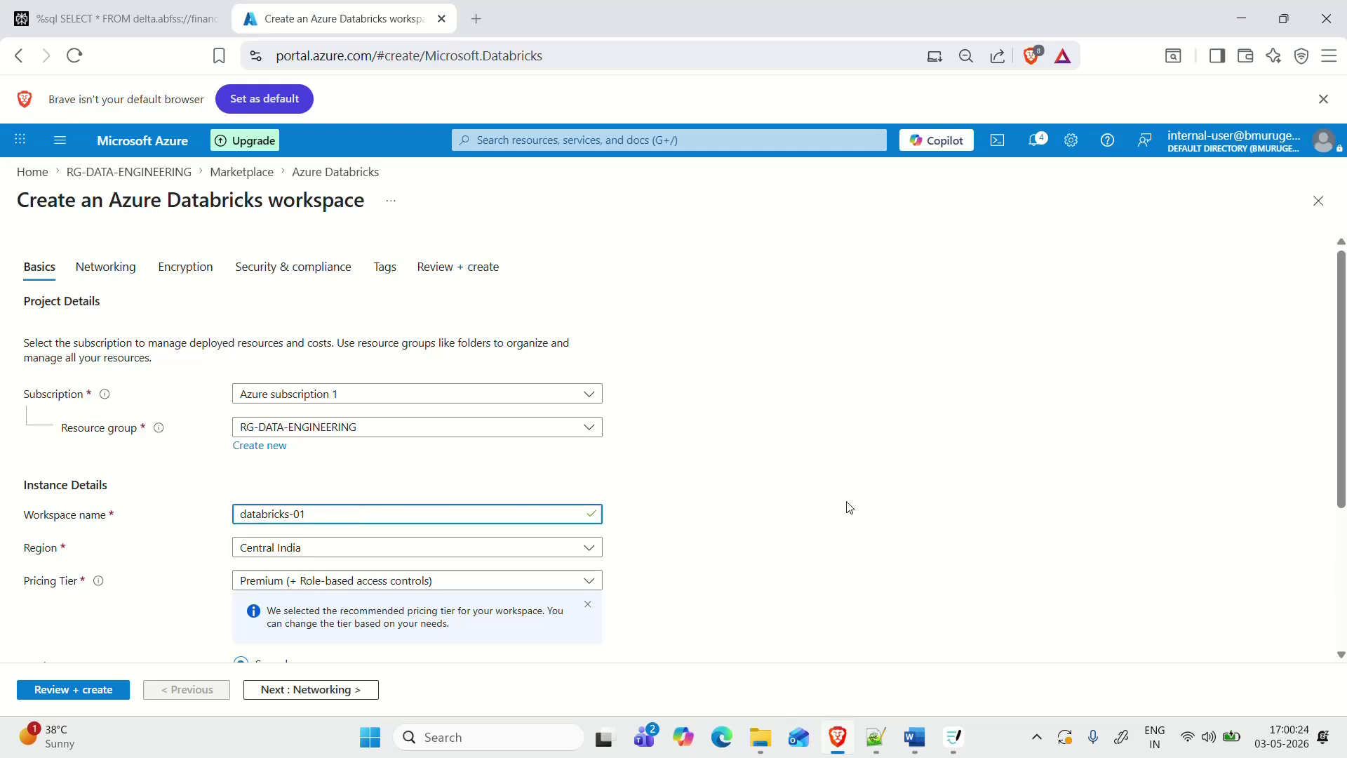
# Step: Check the available pricing tiers for the workspace and choose Premium (+ Role-based access controls)
pyautogui.scroll(-3, 849, 508)
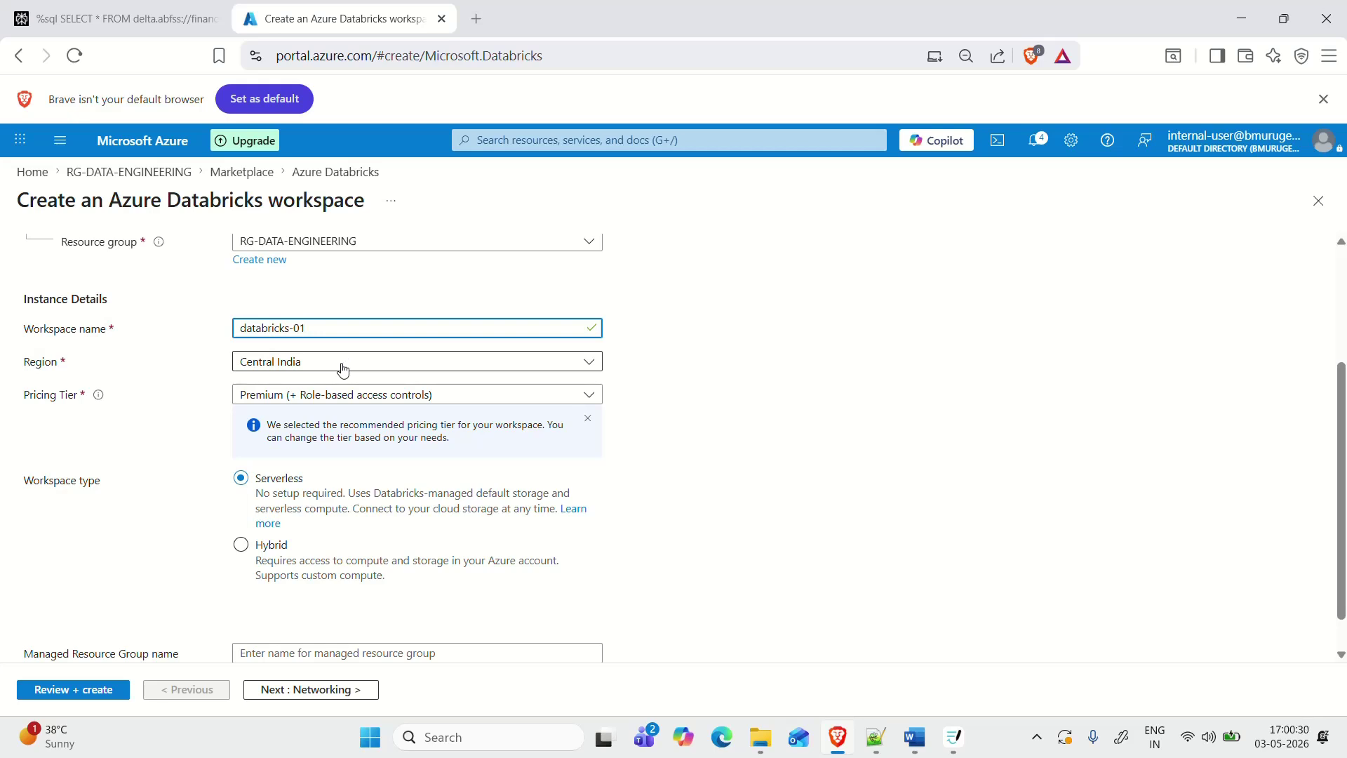
pyautogui.click(584, 406)
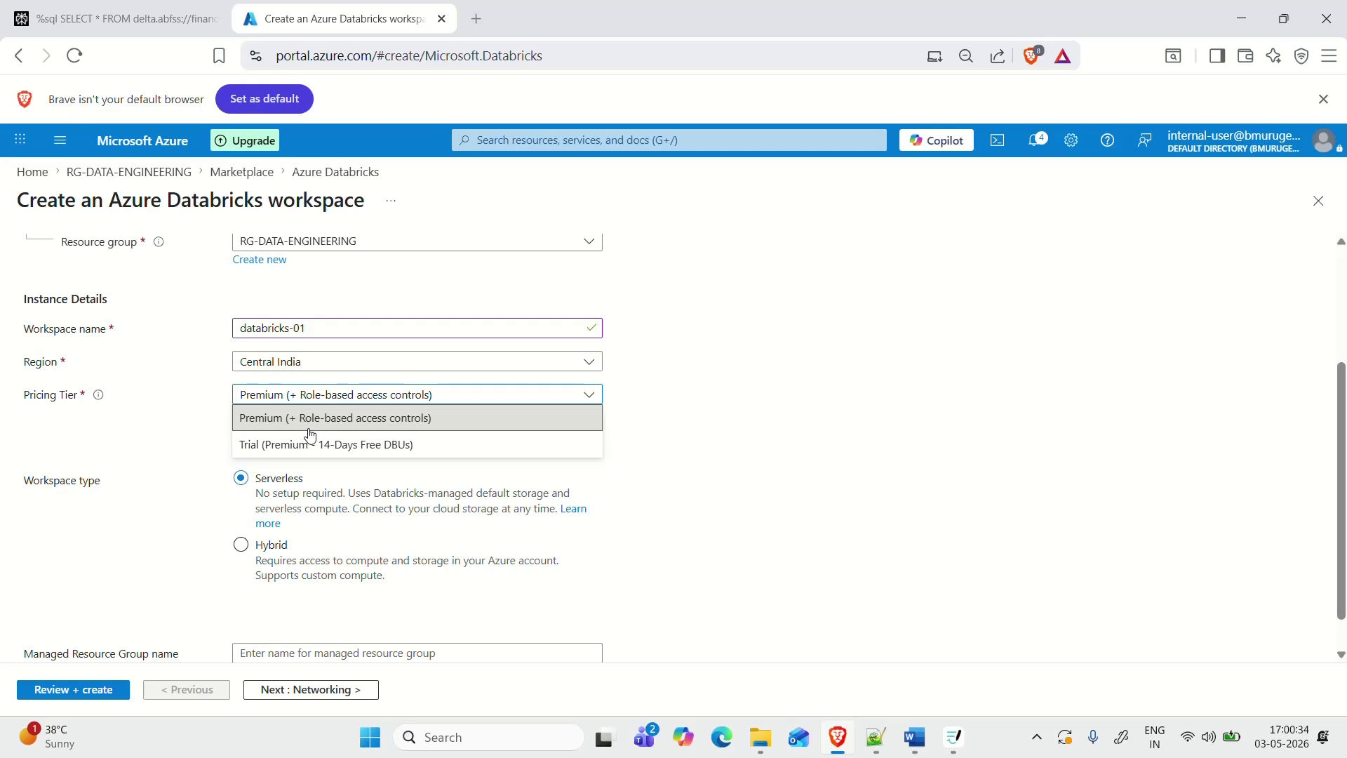
pyautogui.click(492, 417)
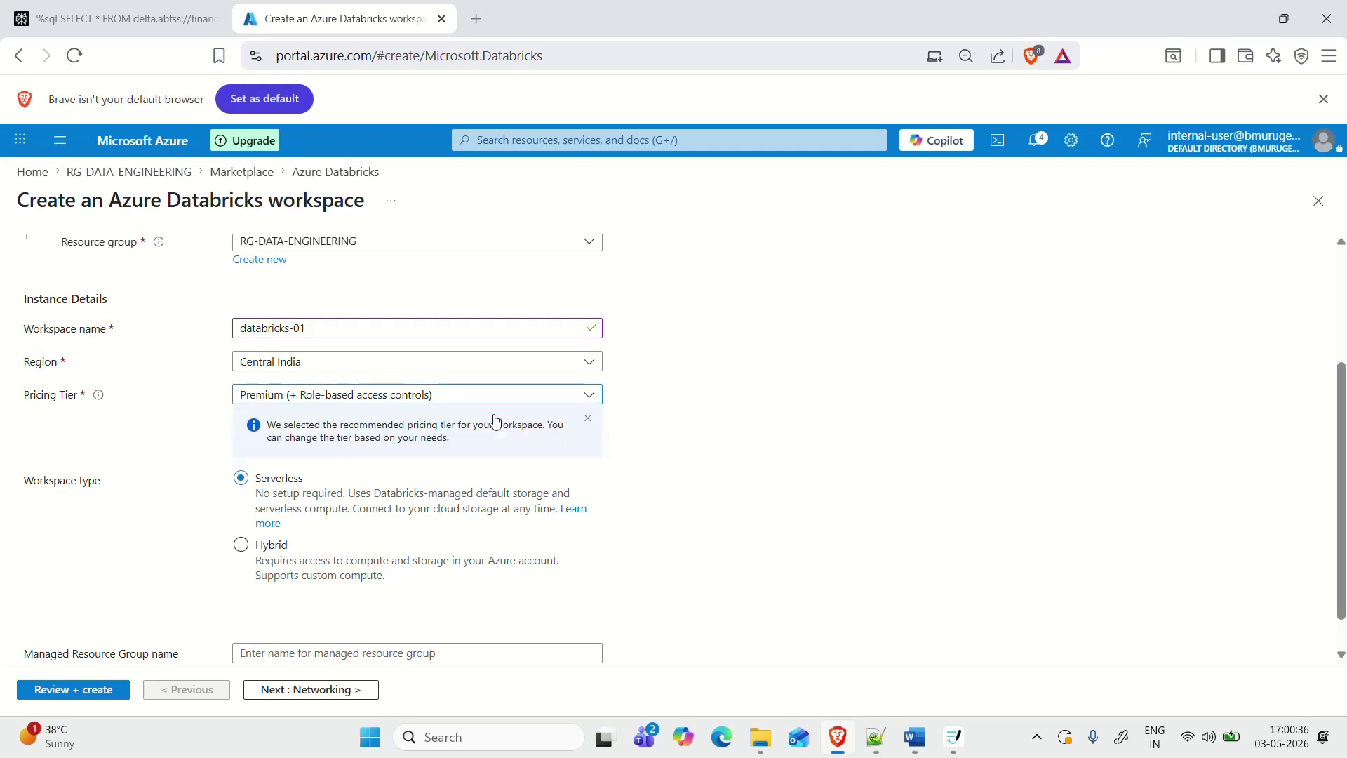
pyautogui.click(595, 396)
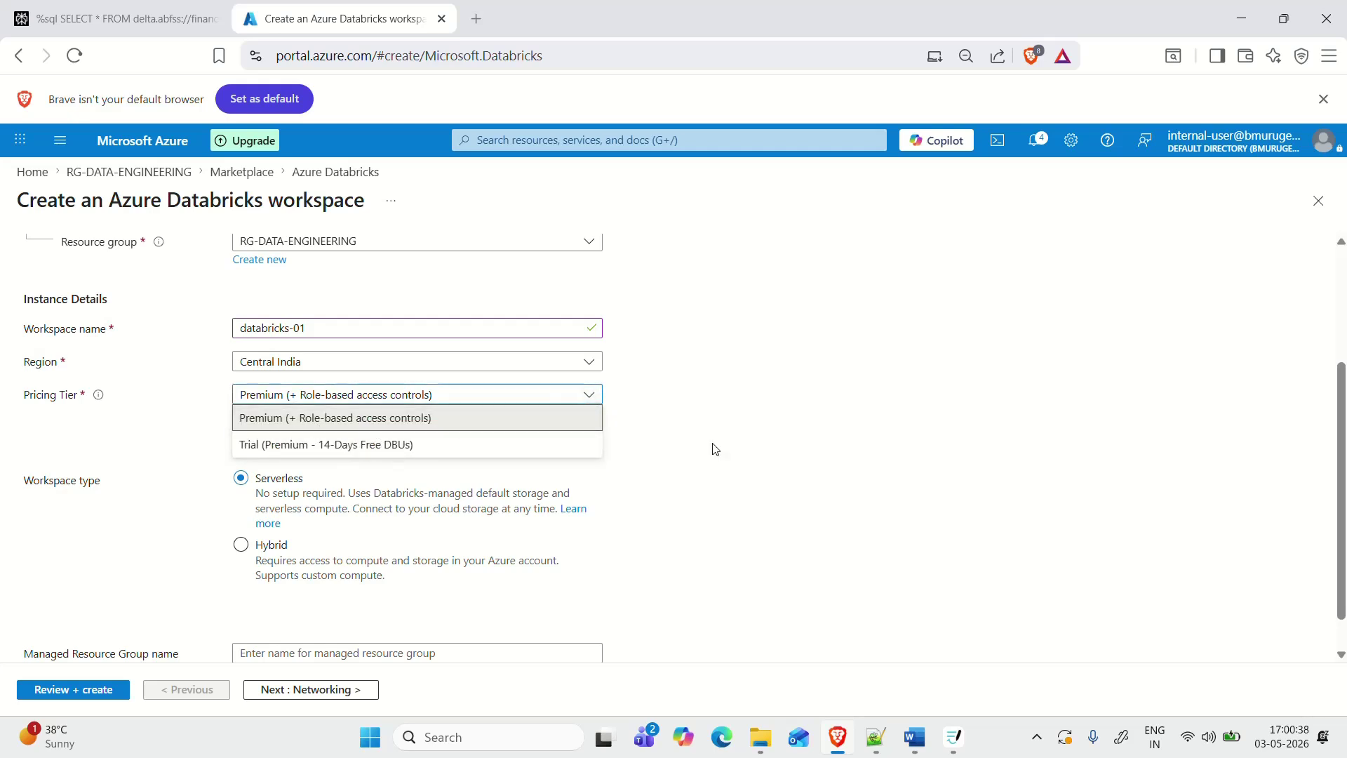
pyautogui.click(678, 430)
pyautogui.click(580, 398)
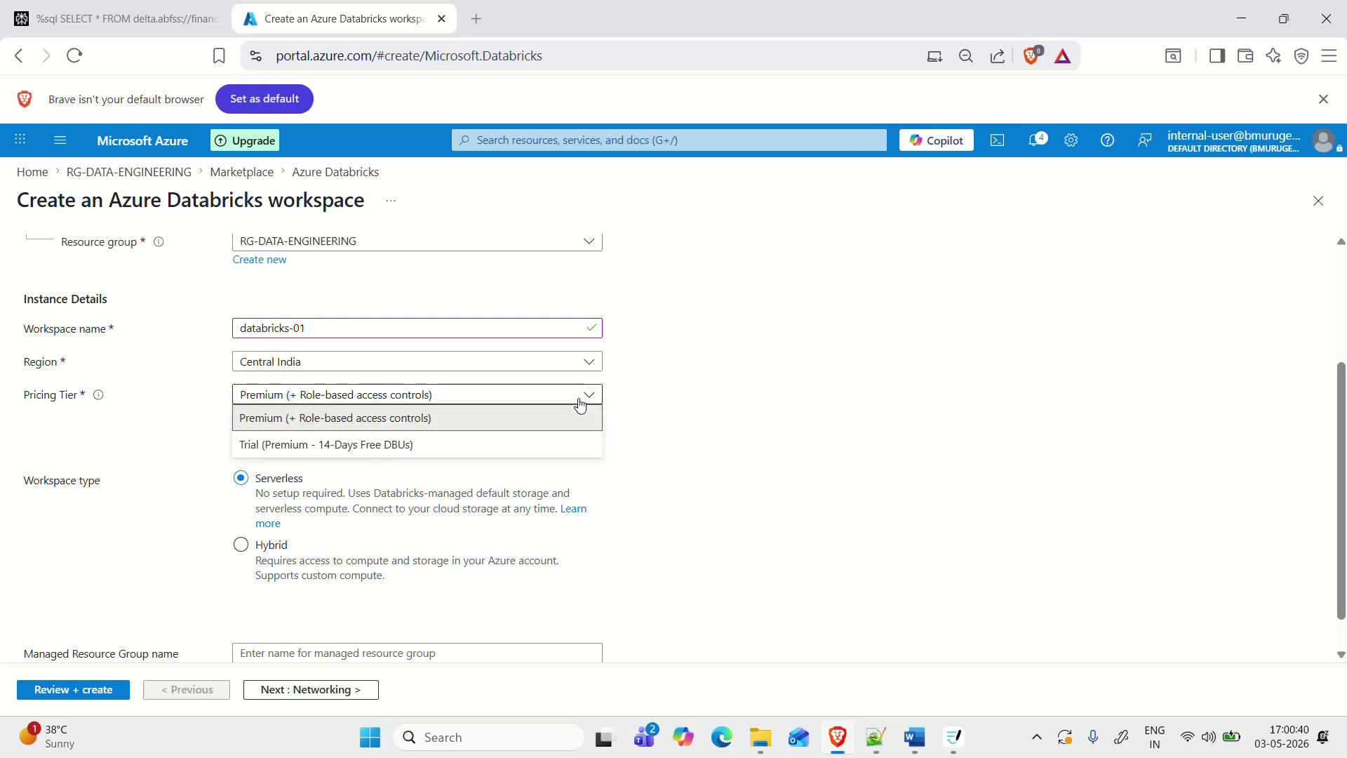
pyautogui.click(340, 415)
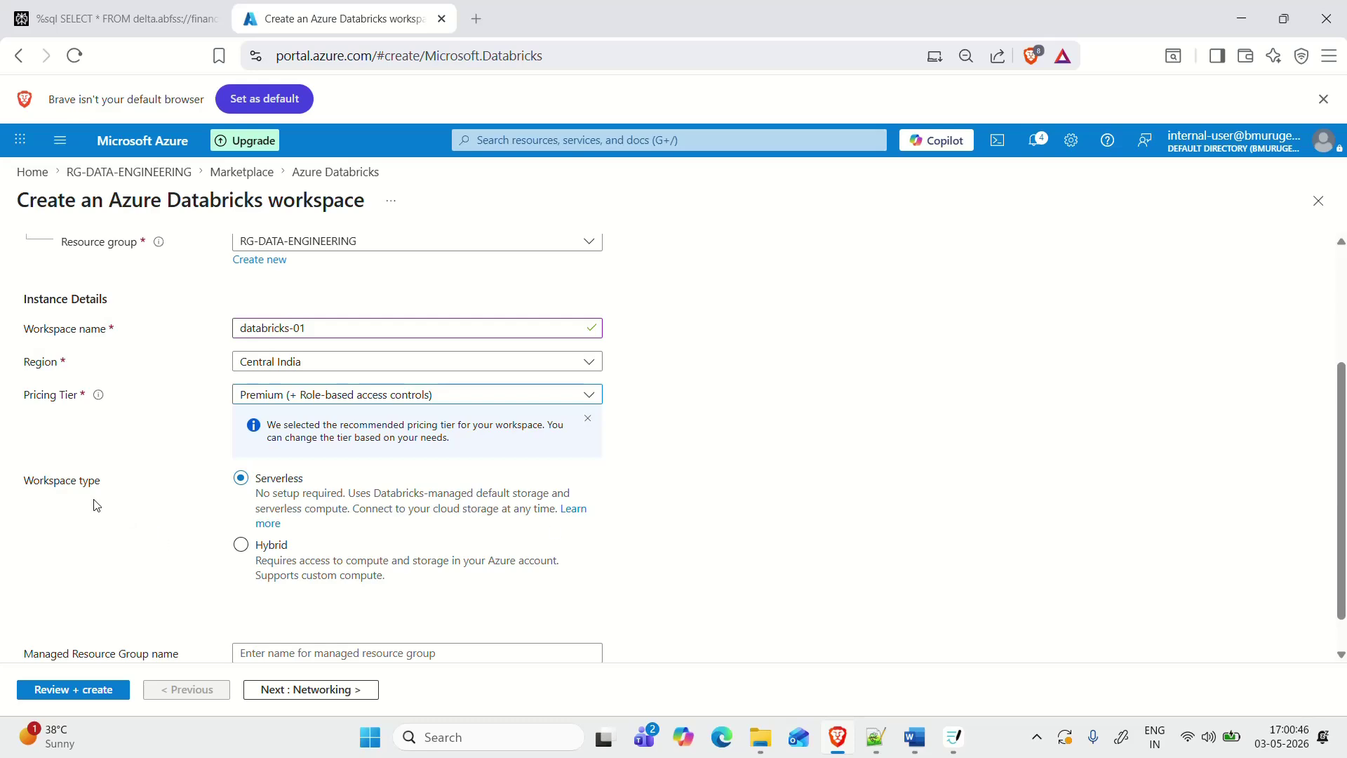
# Step: Switch to the DATA BRICKS WITH UNITY CATALOG document in Word and examine its example of the workspace's instance details, then return to the Azure form
pyautogui.click(915, 737)
pyautogui.click(1076, 156)
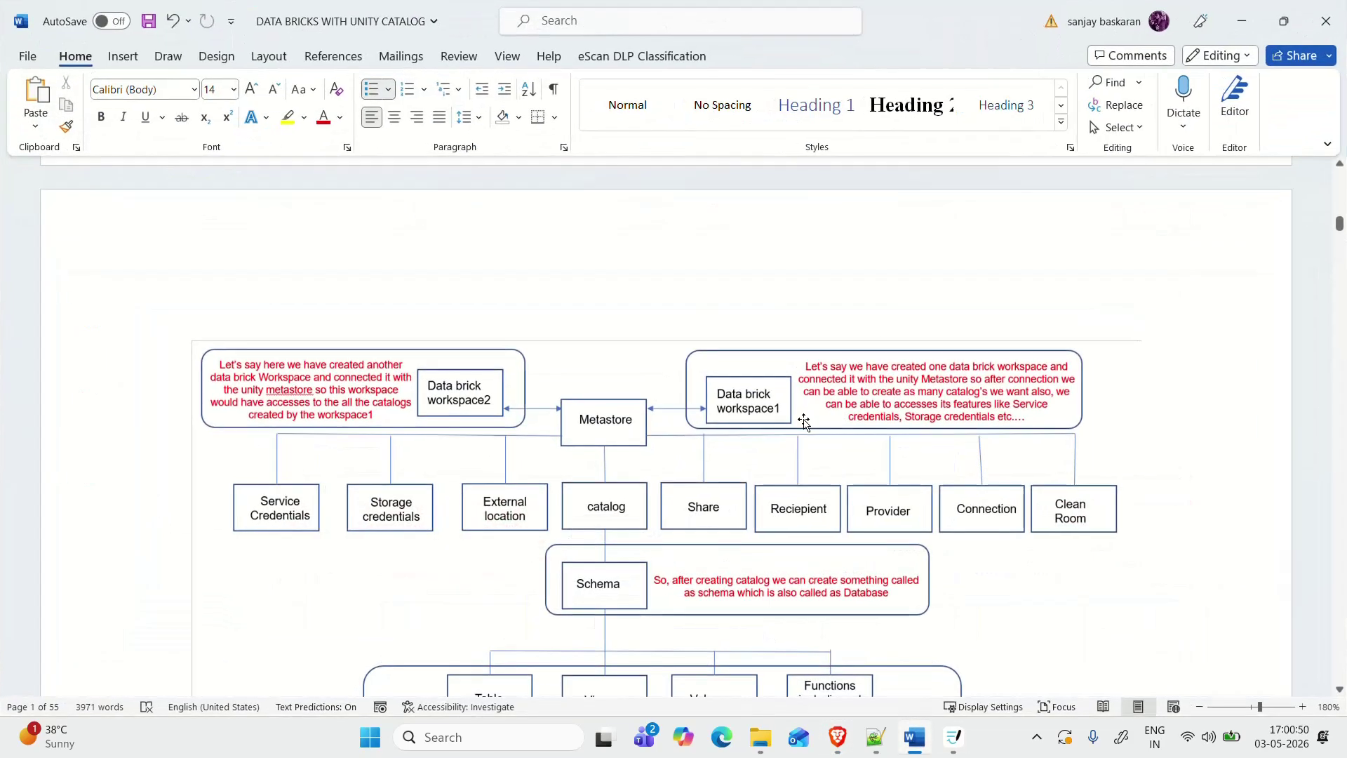
pyautogui.scroll(-5, 801, 422)
pyautogui.scroll(20, 800, 421)
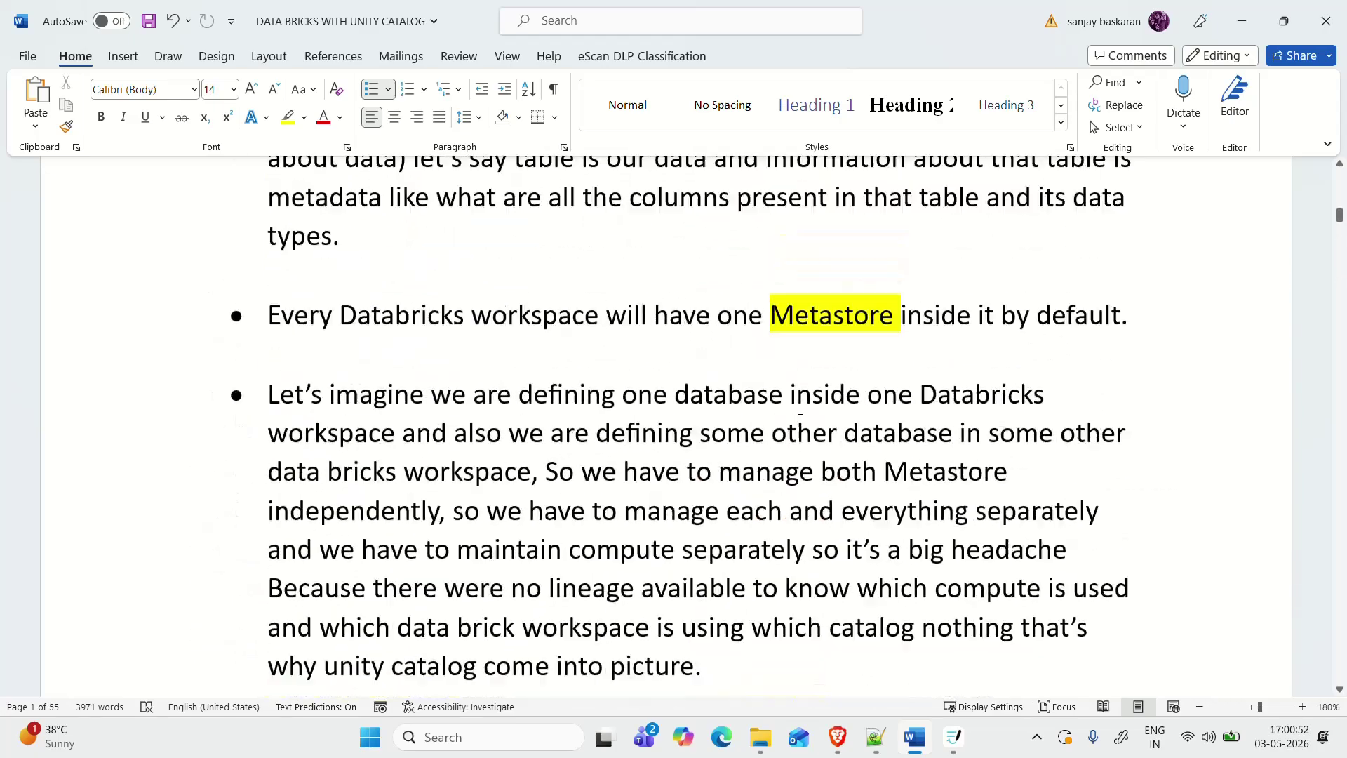
pyautogui.scroll(15, 799, 420)
pyautogui.scroll(-10, 800, 420)
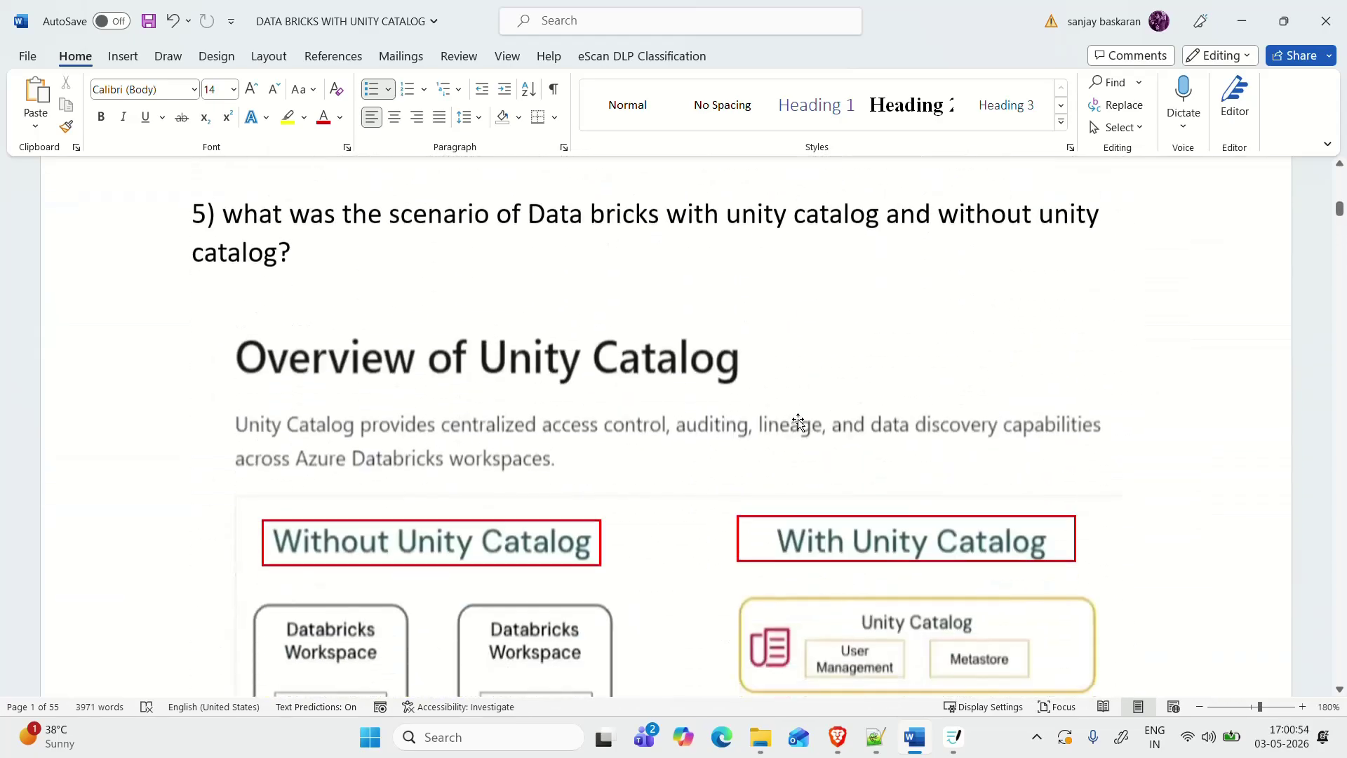
pyautogui.scroll(10, 799, 420)
pyautogui.scroll(15, 799, 420)
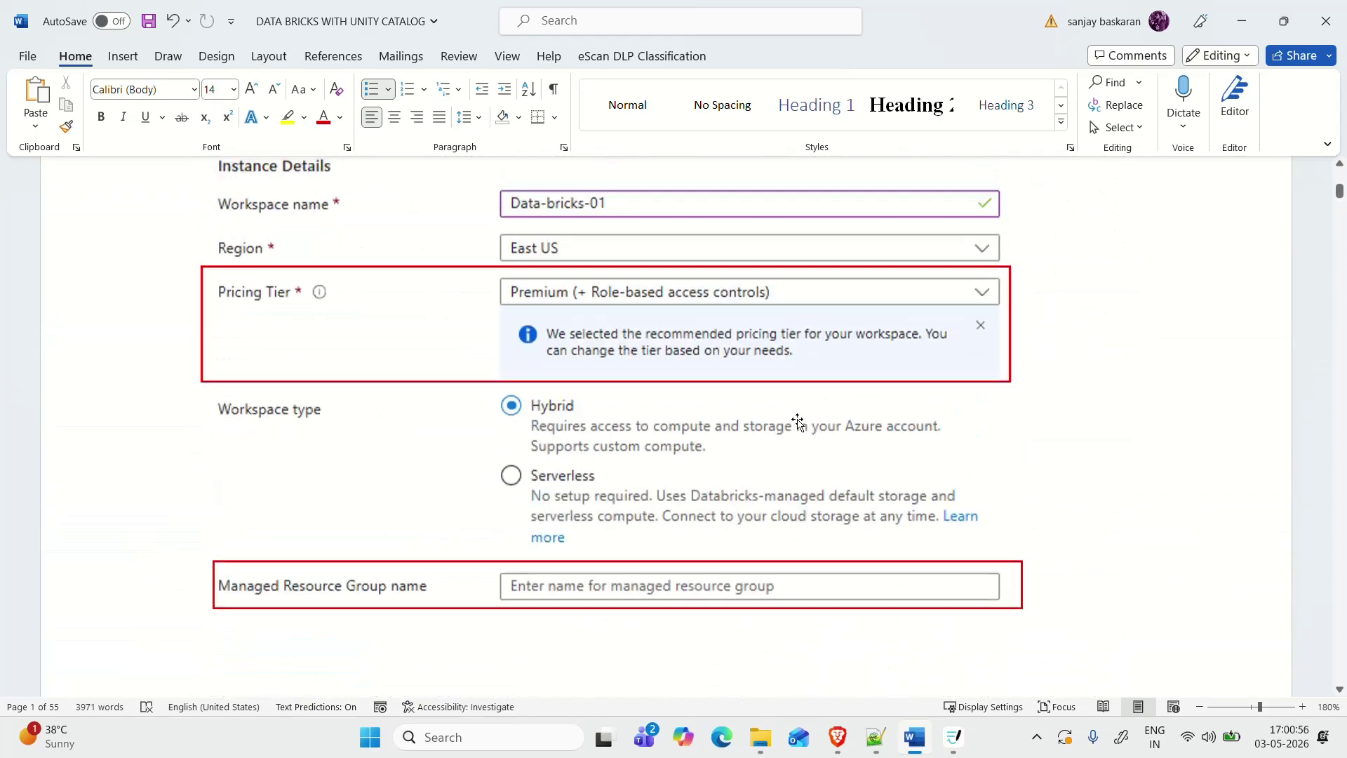
pyautogui.scroll(-5, 798, 421)
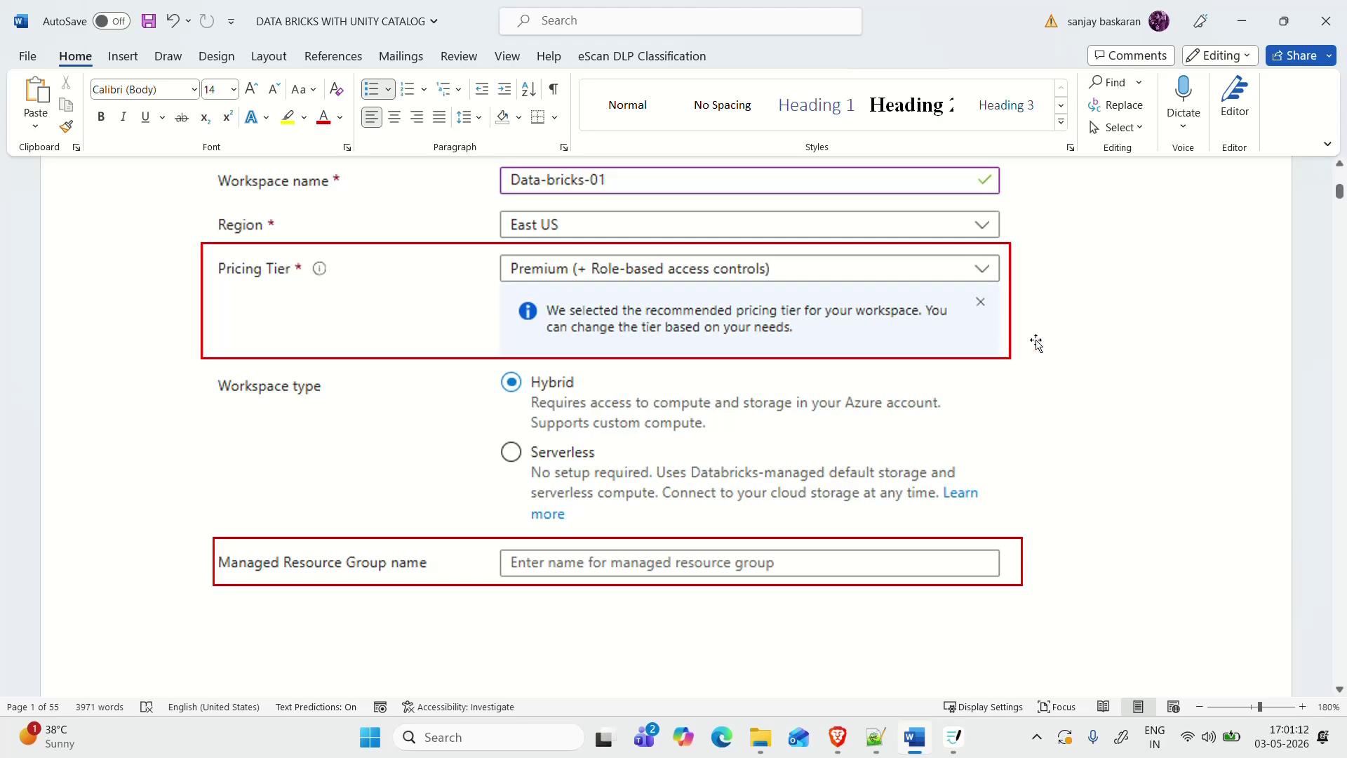
pyautogui.click(1254, 8)
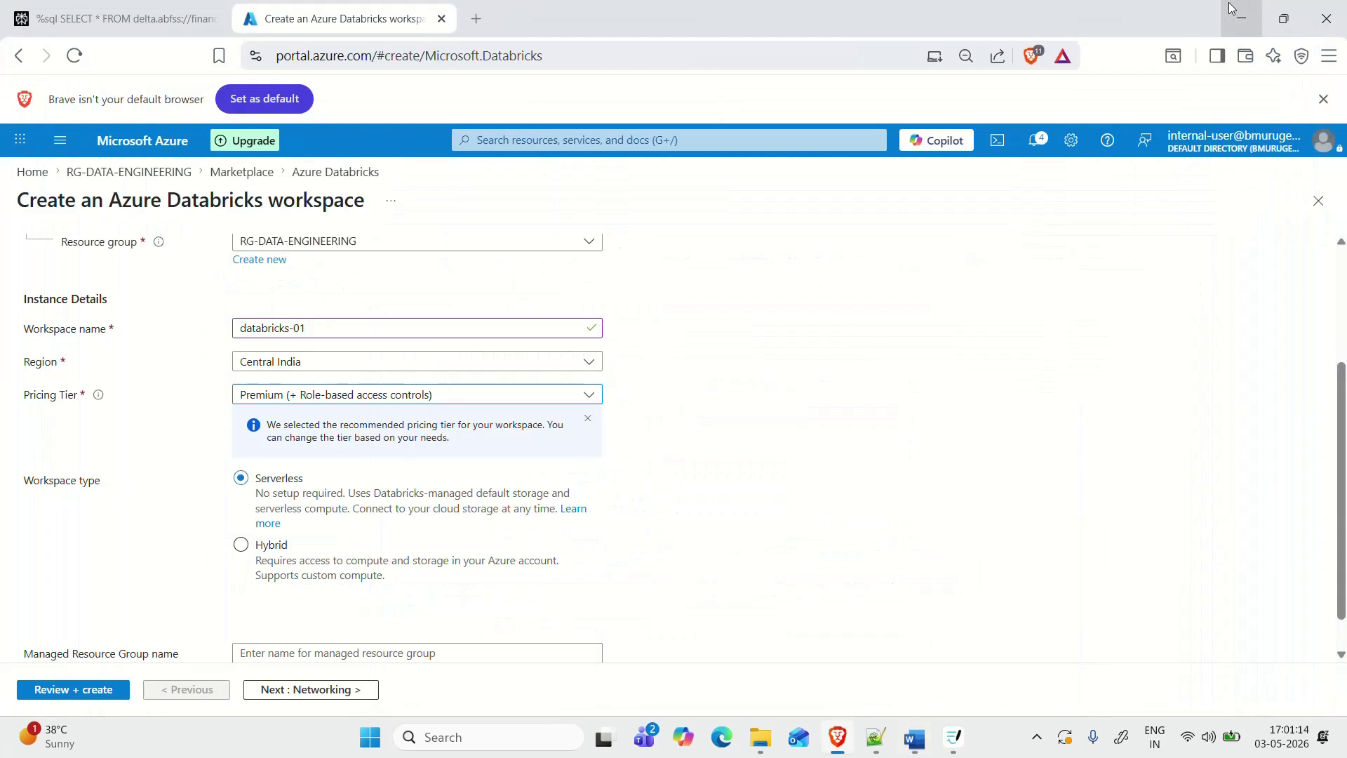
# Step: Set the workspace type to Hybrid and begin the managed resource group name with the prefix MAN-RG-
pyautogui.click(242, 545)
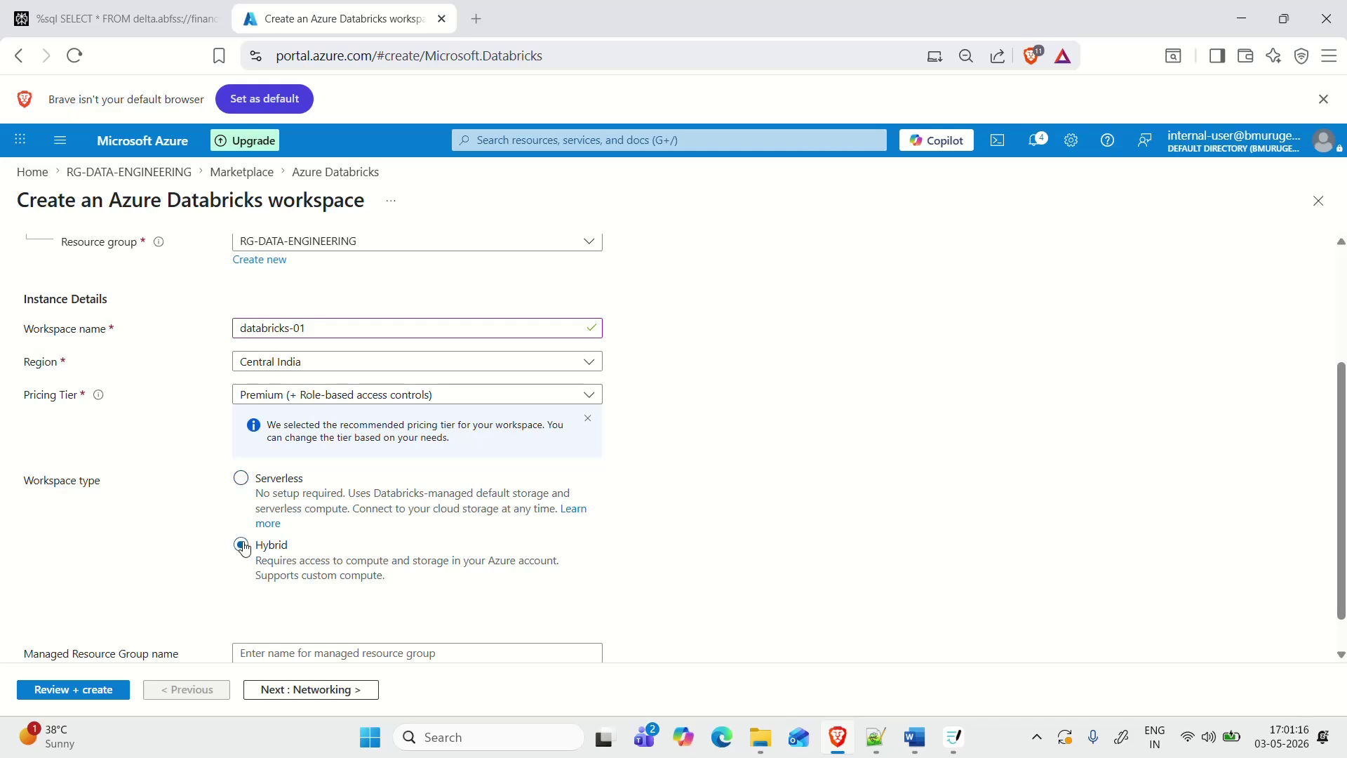
pyautogui.scroll(-1, 710, 520)
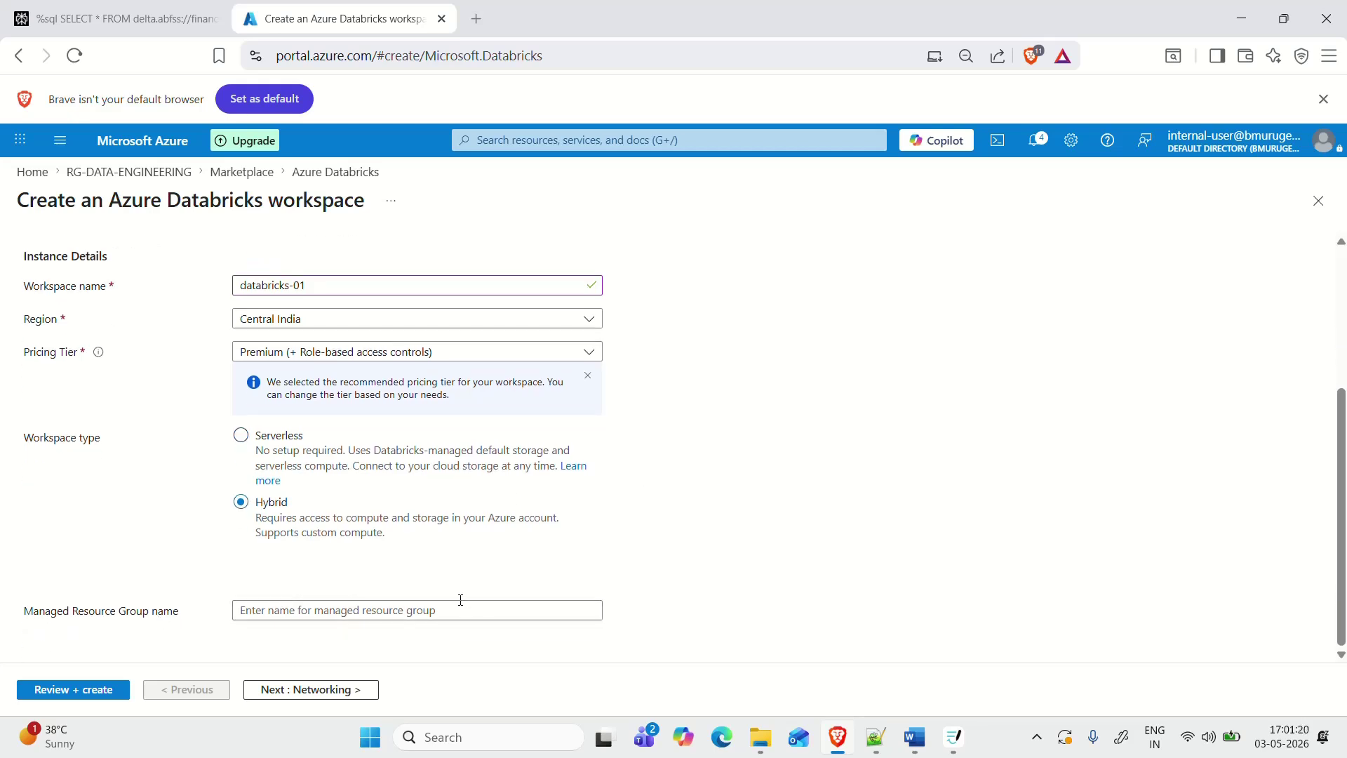
pyautogui.click(429, 612)
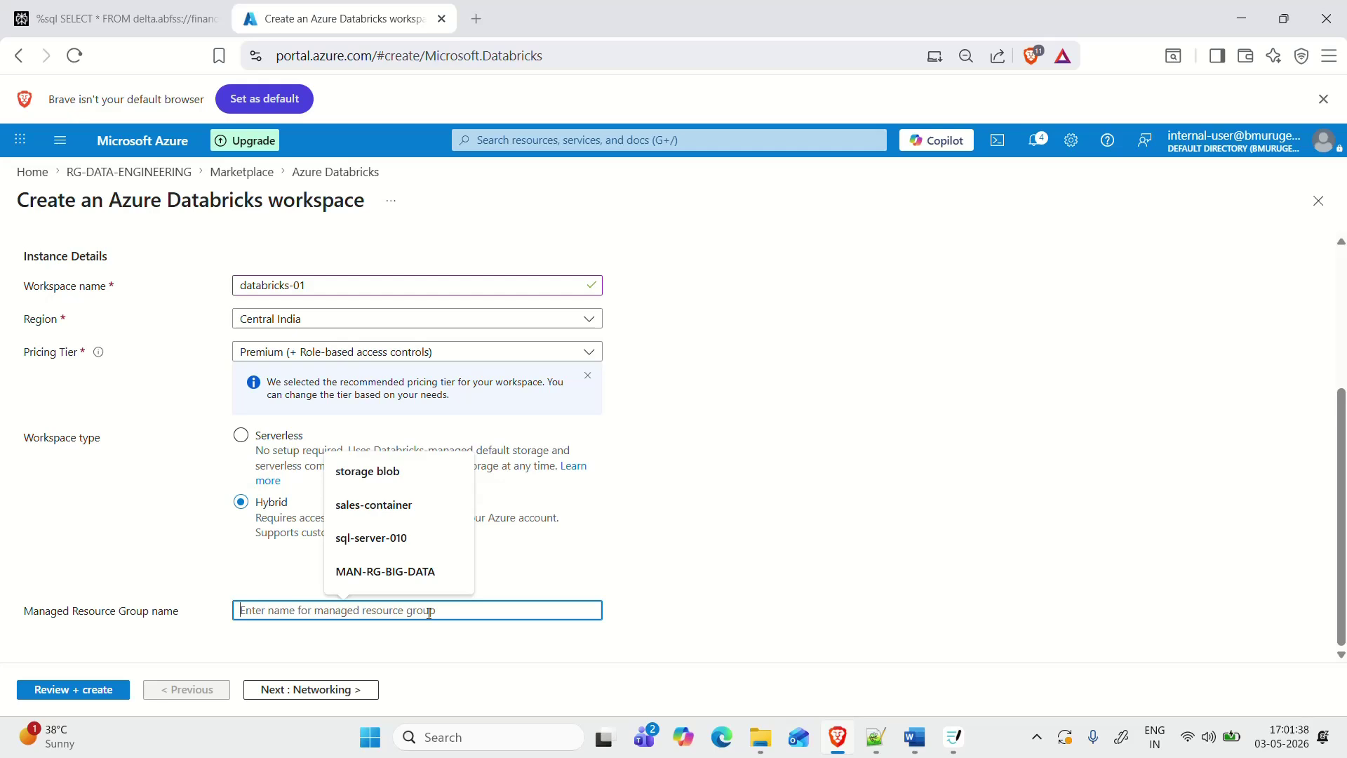
pyautogui.write('ma')
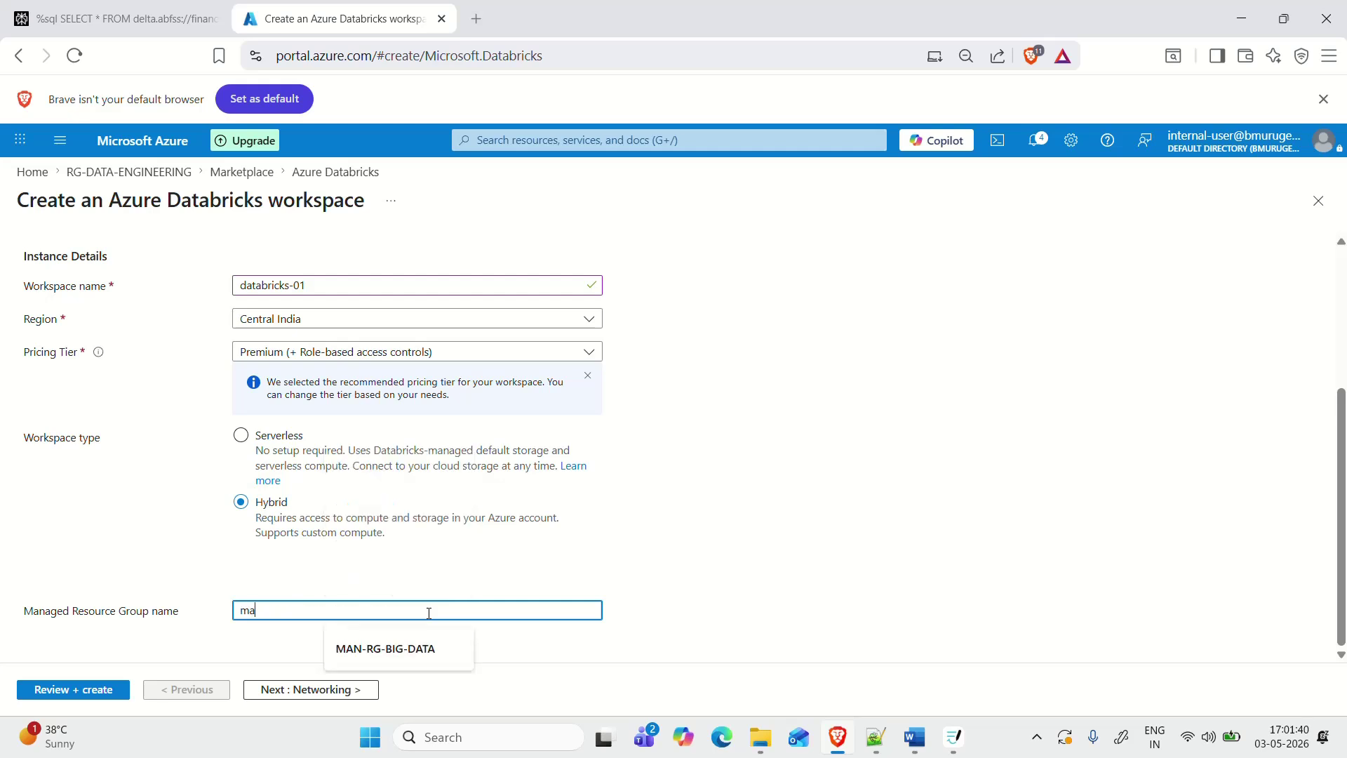
pyautogui.press('BackSpace')
pyautogui.press('BackSpace')
pyautogui.write('MAN')
# Step: Copy the workspace name and append it to the managed resource group name, making it MAN-RG-databricks-01
pyautogui.scroll(3, 630, 467)
pyautogui.moveTo(320, 475); pyautogui.dragTo(217, 468)
pyautogui.hotkey('ctrl', 'c')
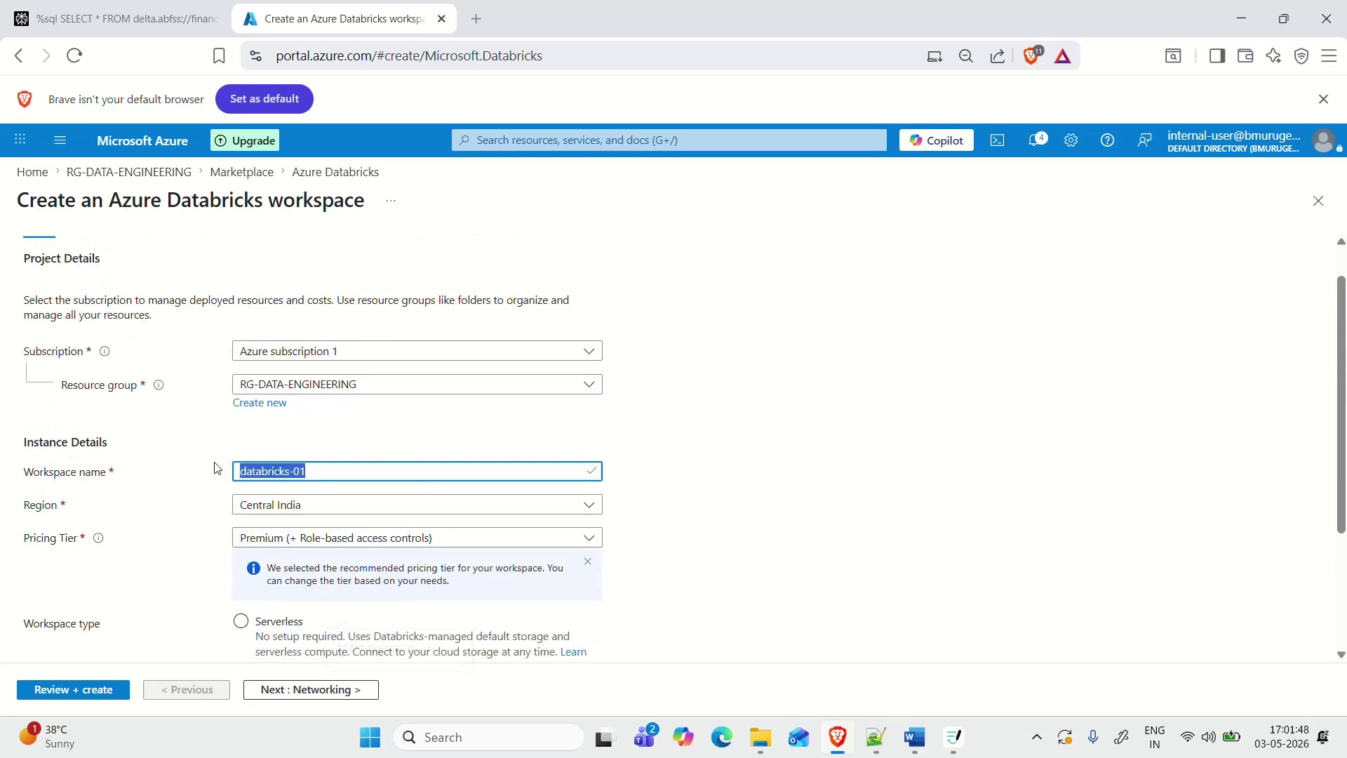
pyautogui.scroll(-3, 214, 469)
pyautogui.click(327, 619)
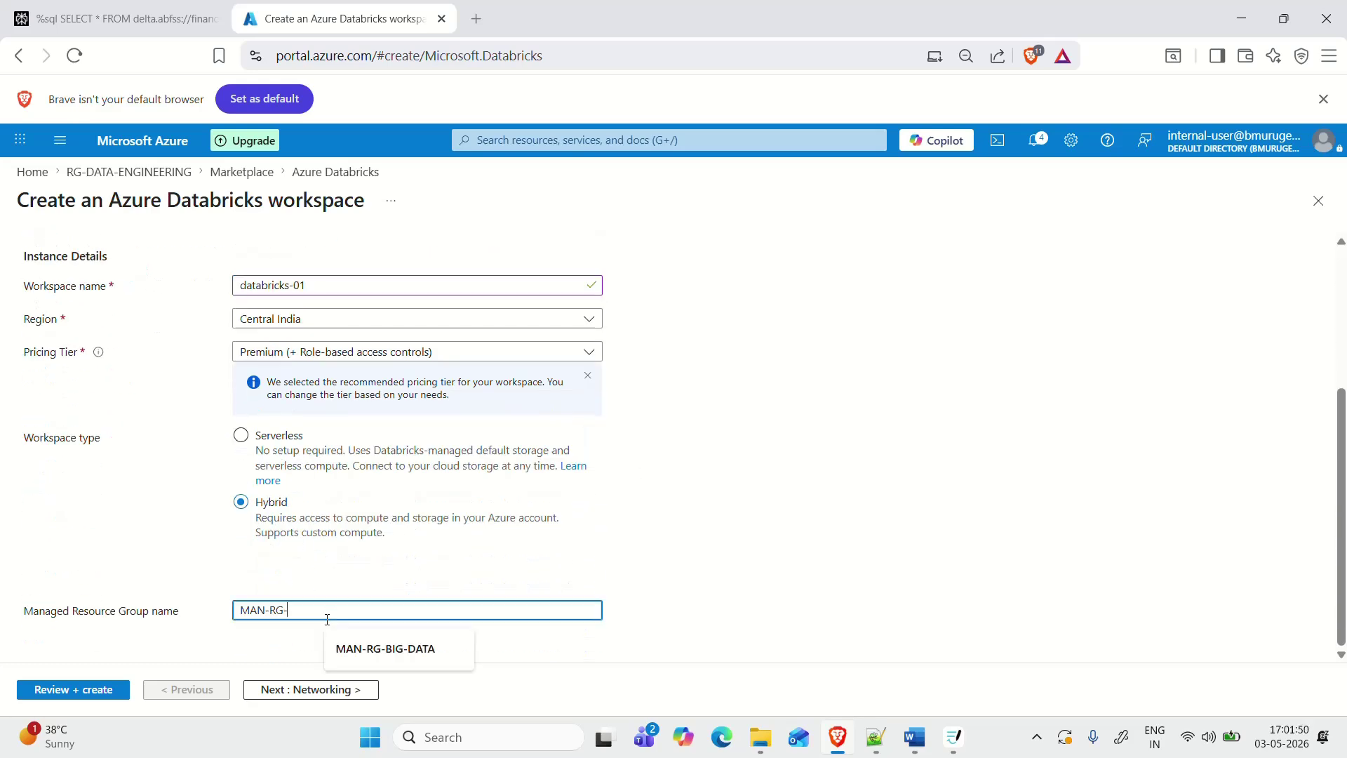
pyautogui.write('MAN-RG-')
pyautogui.hotkey('ctrl', 'v')
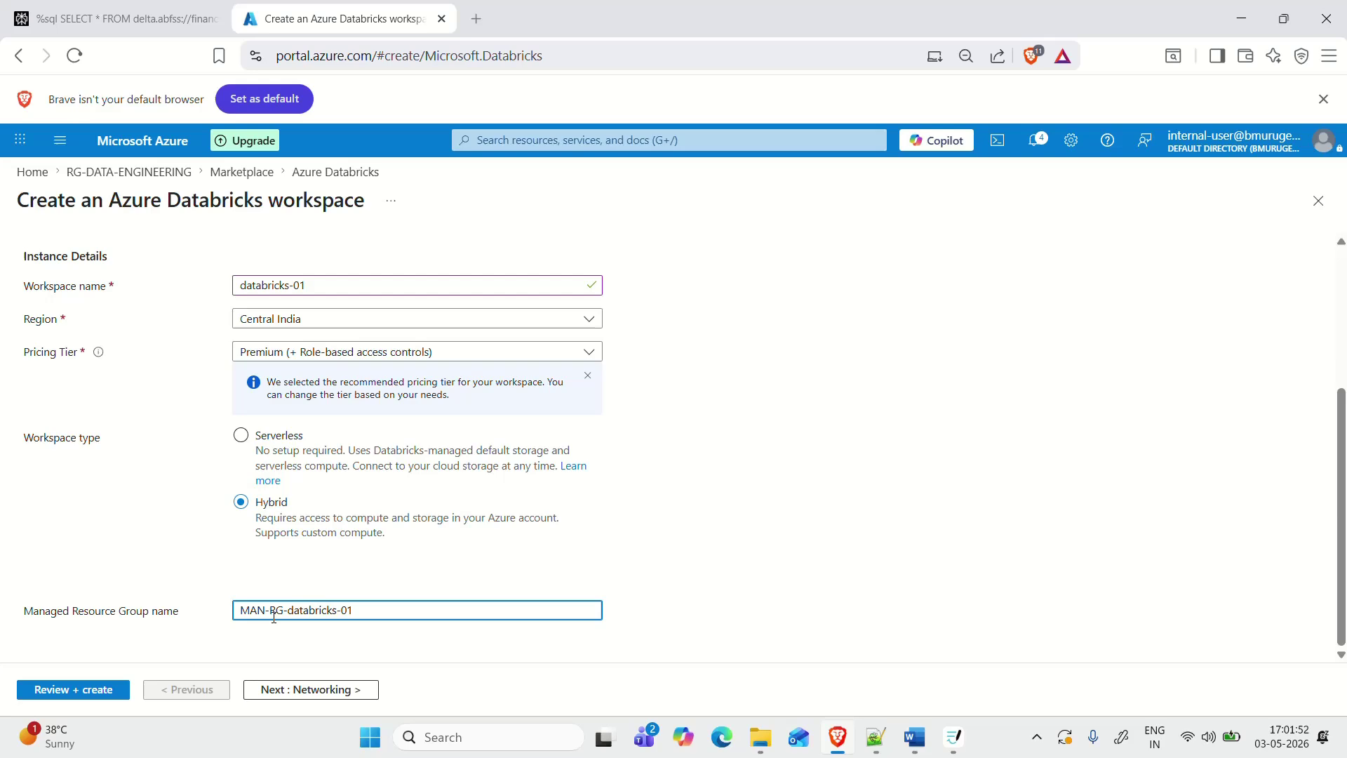
pyautogui.click(544, 662)
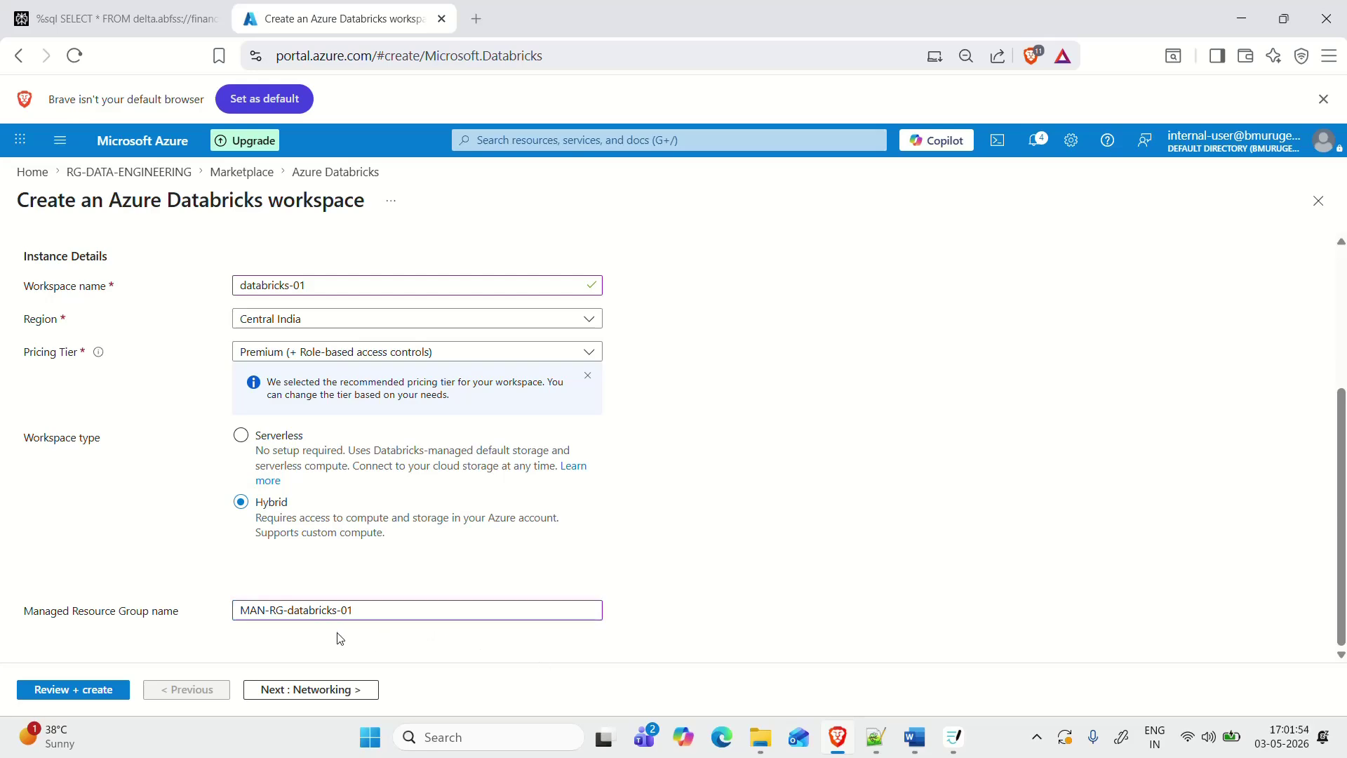
# Step: Run the workspace validation and go back to the basic settings to recheck the resource group, region, pricing tier and workspace type
pyautogui.scroll(4, 524, 446)
pyautogui.scroll(-4, 441, 447)
pyautogui.click(90, 690)
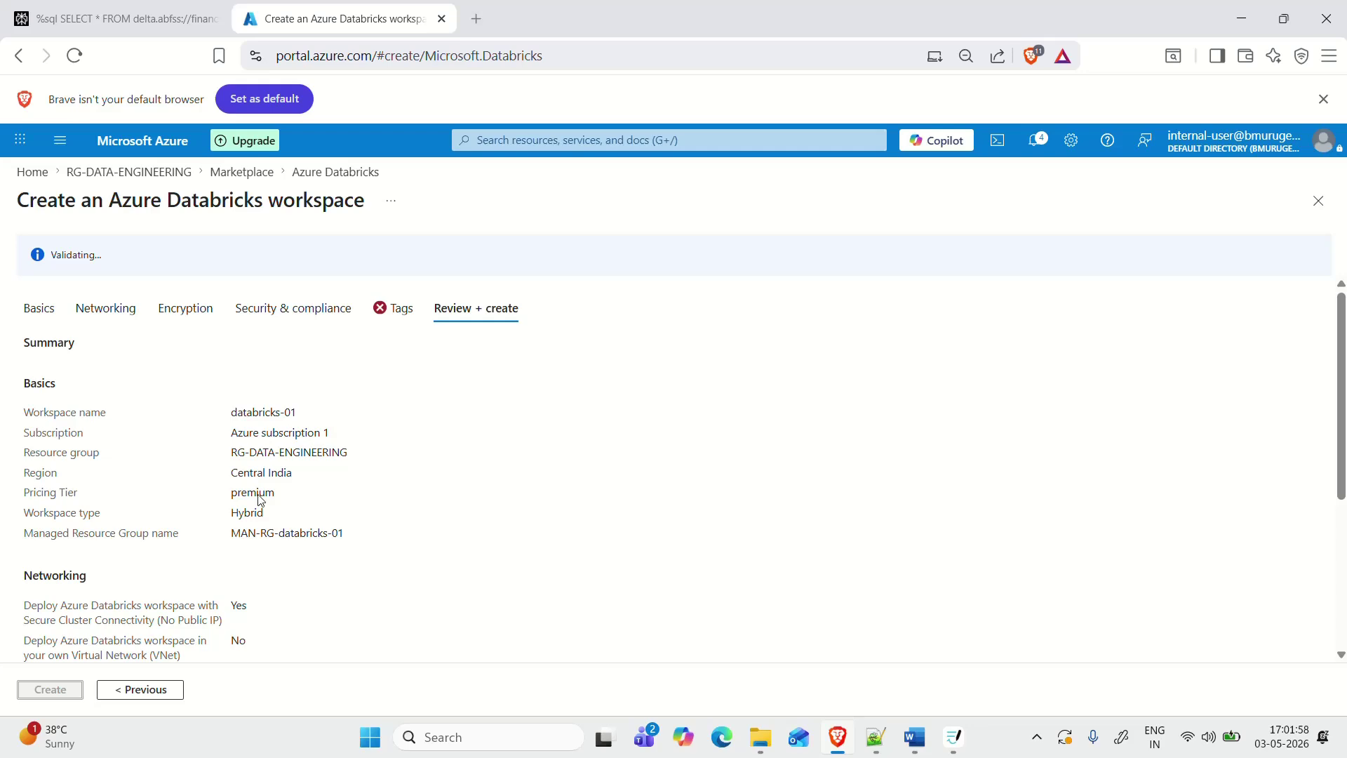
pyautogui.click(37, 309)
pyautogui.scroll(-4, 183, 508)
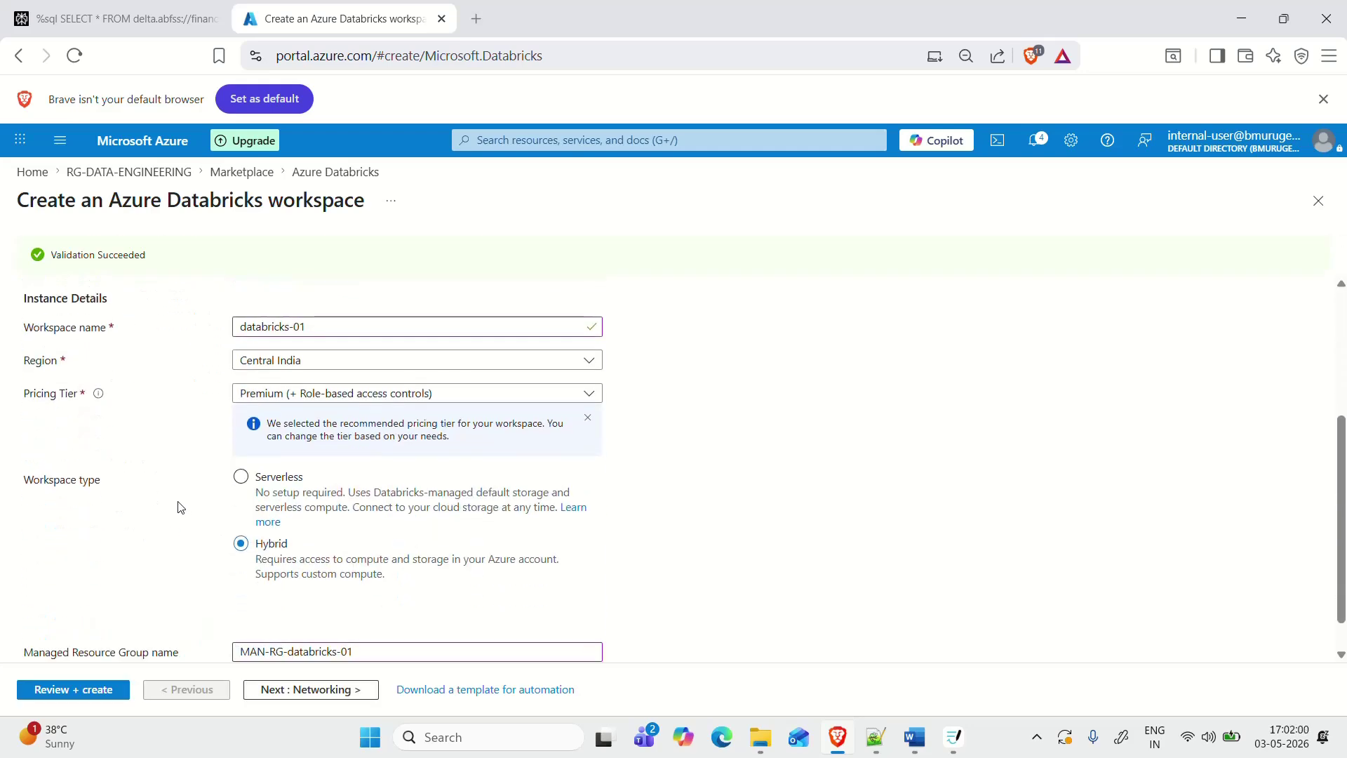
pyautogui.scroll(4, 178, 508)
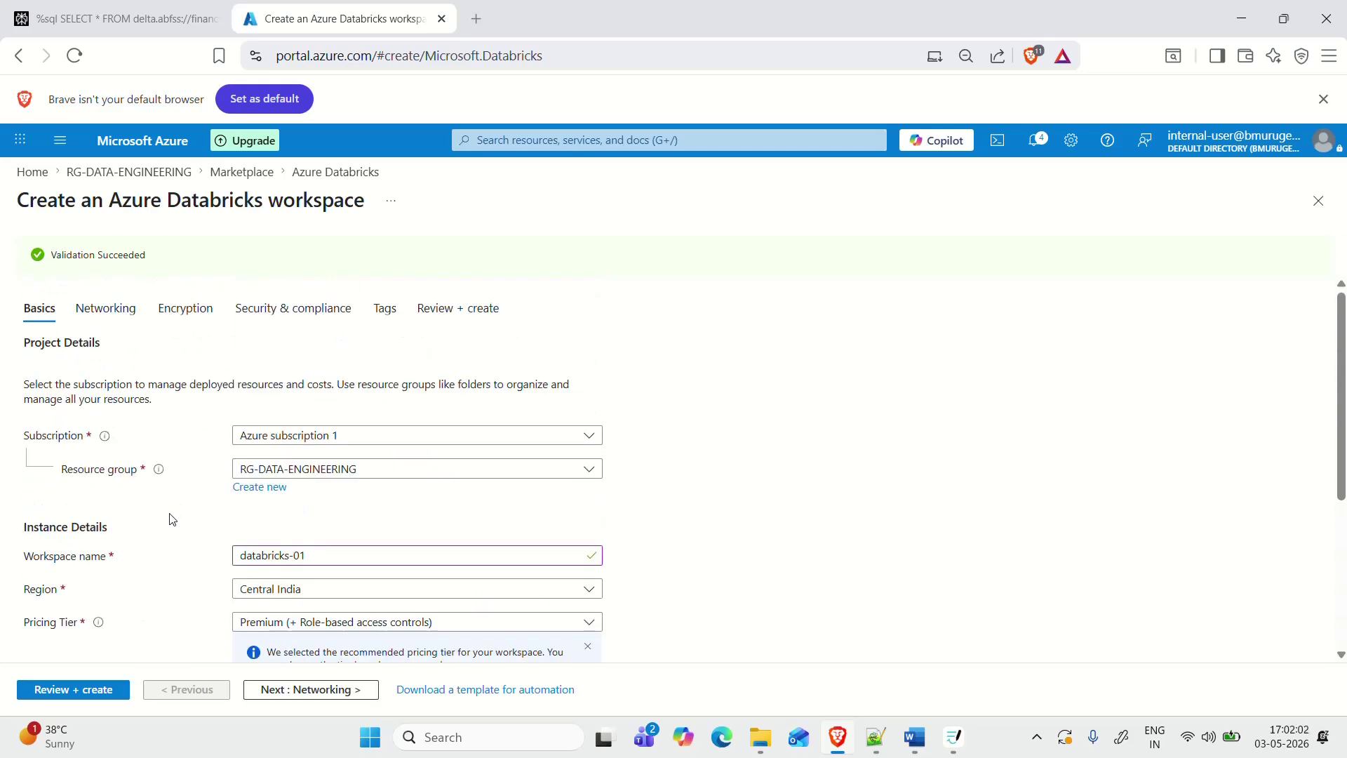
pyautogui.scroll(-4, 171, 522)
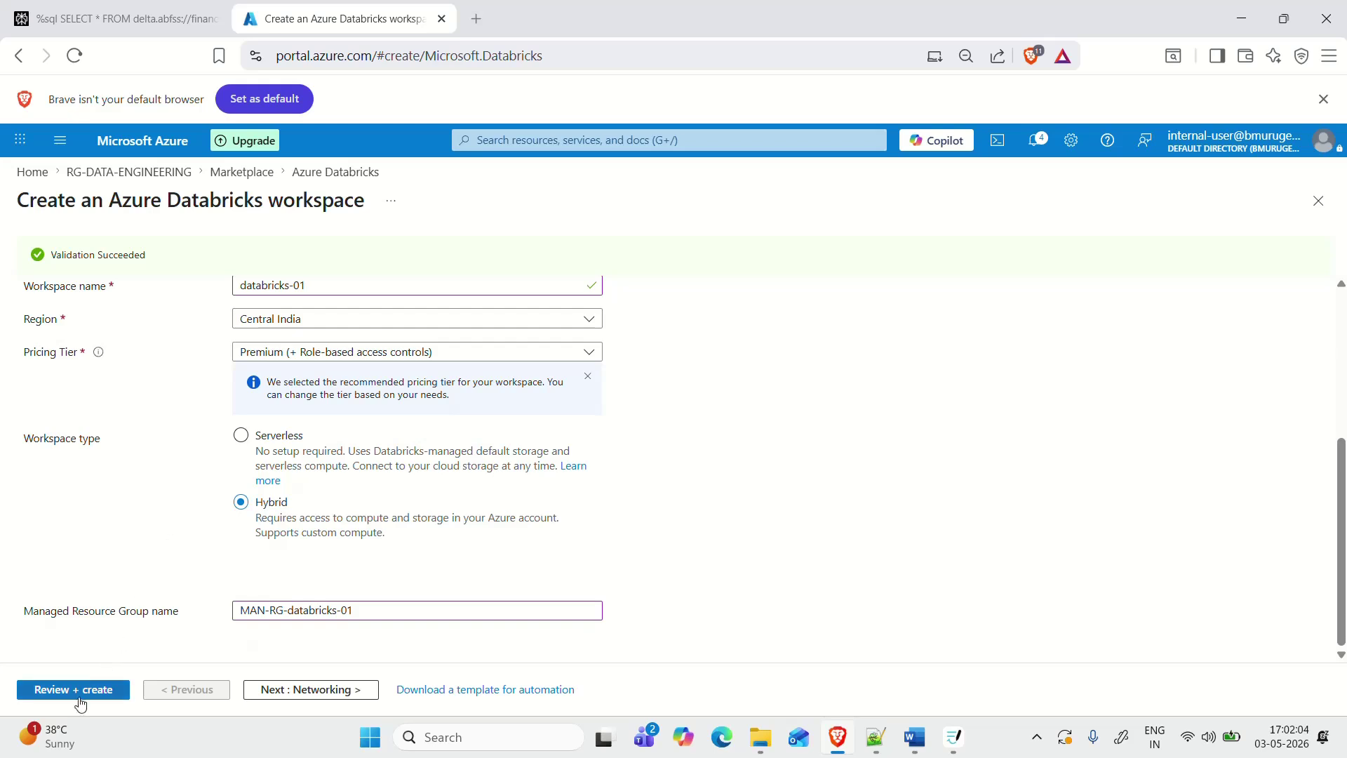
pyautogui.scroll(2, 201, 355)
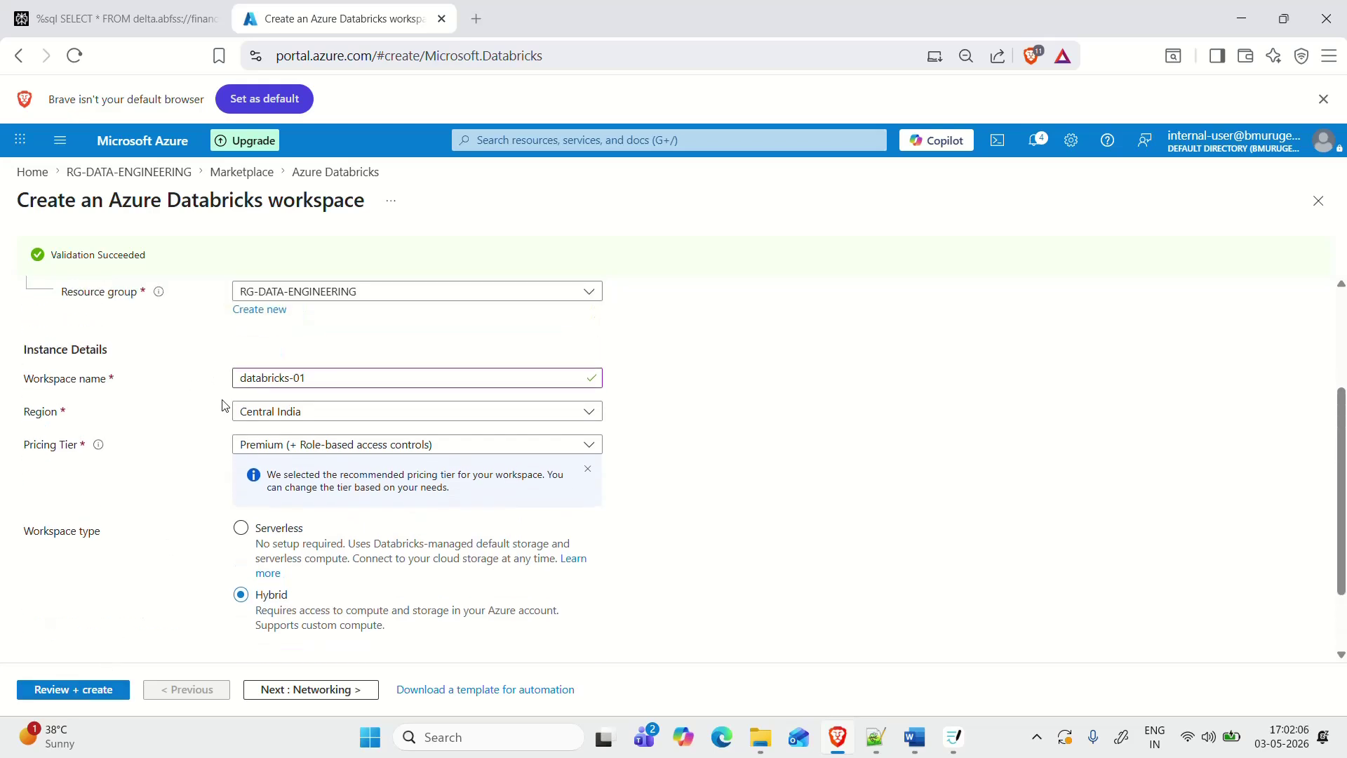
pyautogui.scroll(-2, 218, 413)
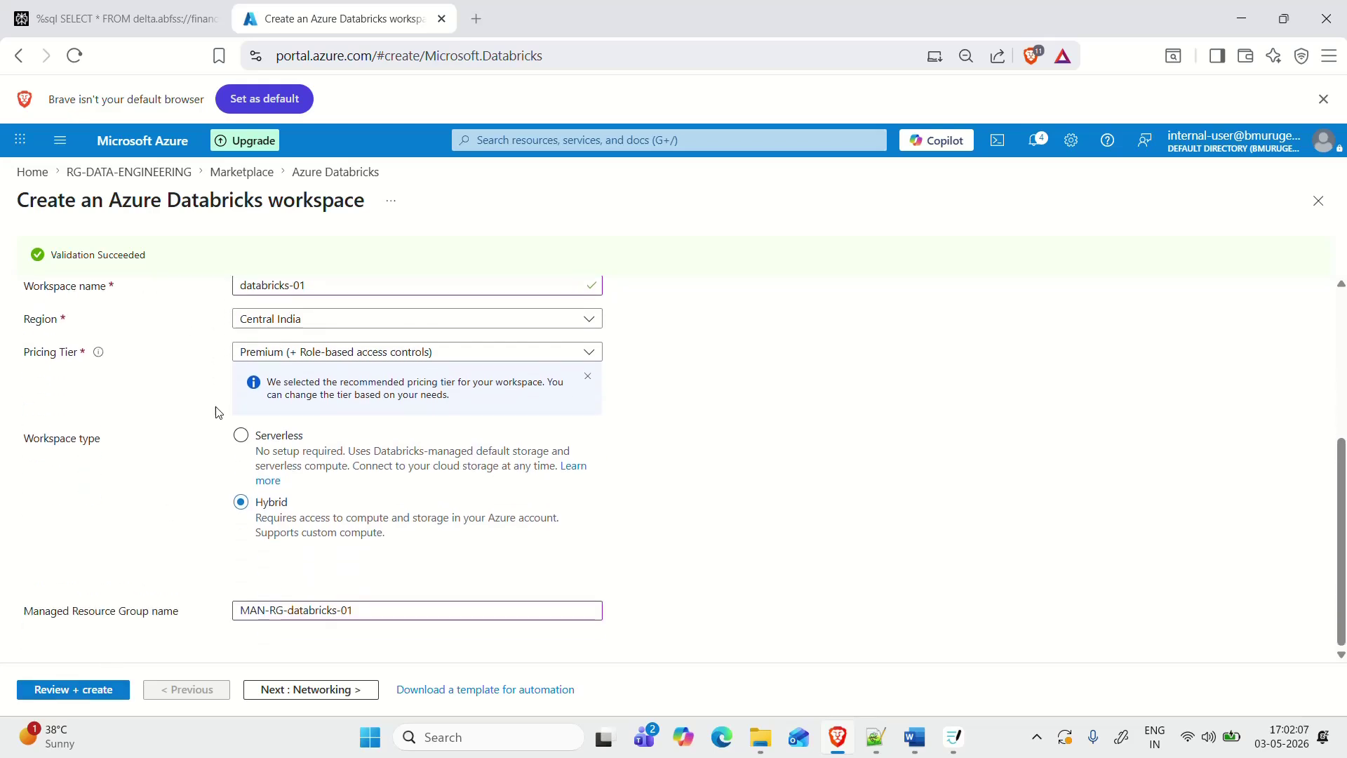
# Step: Review the workspace summary, including its networking and encryption settings, and create the databricks-01 workspace
pyautogui.click(102, 690)
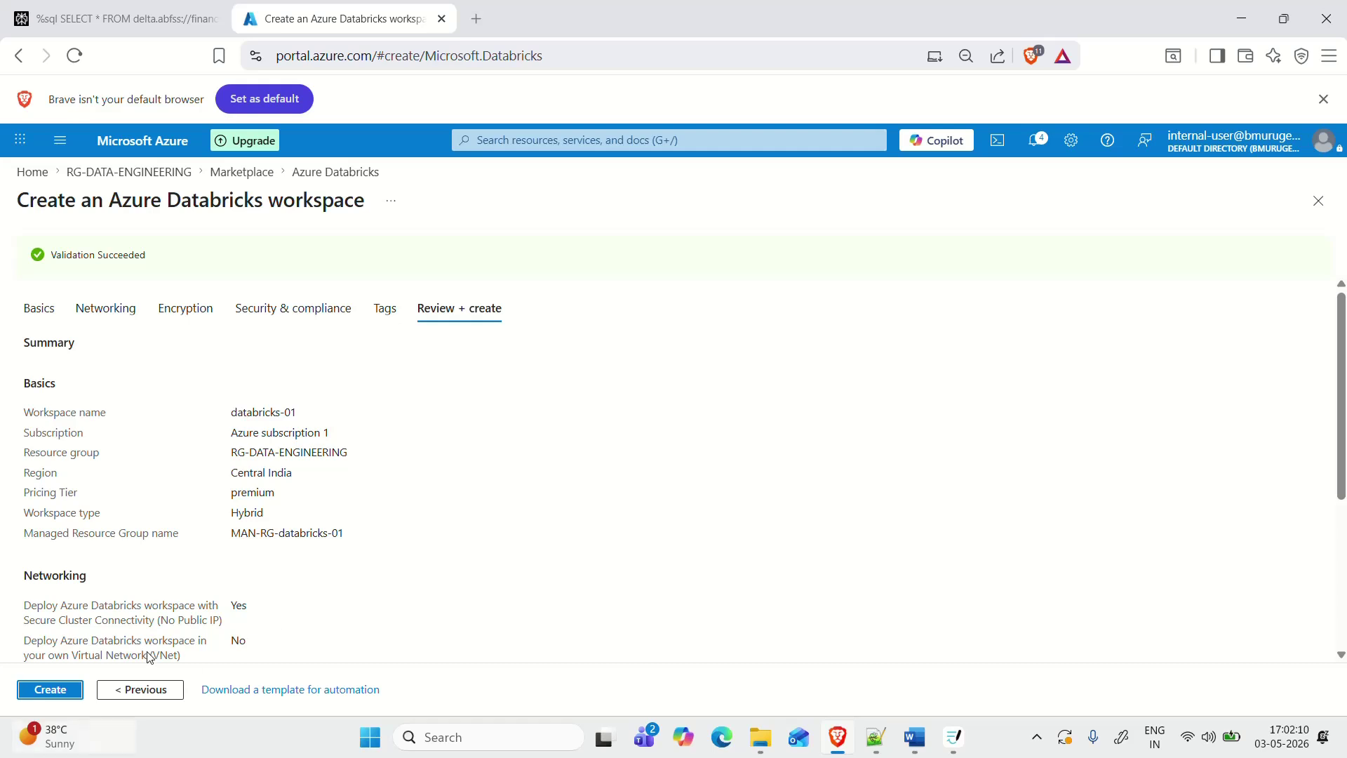
pyautogui.scroll(-3, 270, 632)
pyautogui.moveTo(49, 242); pyautogui.dragTo(225, 286)
pyautogui.click(455, 488)
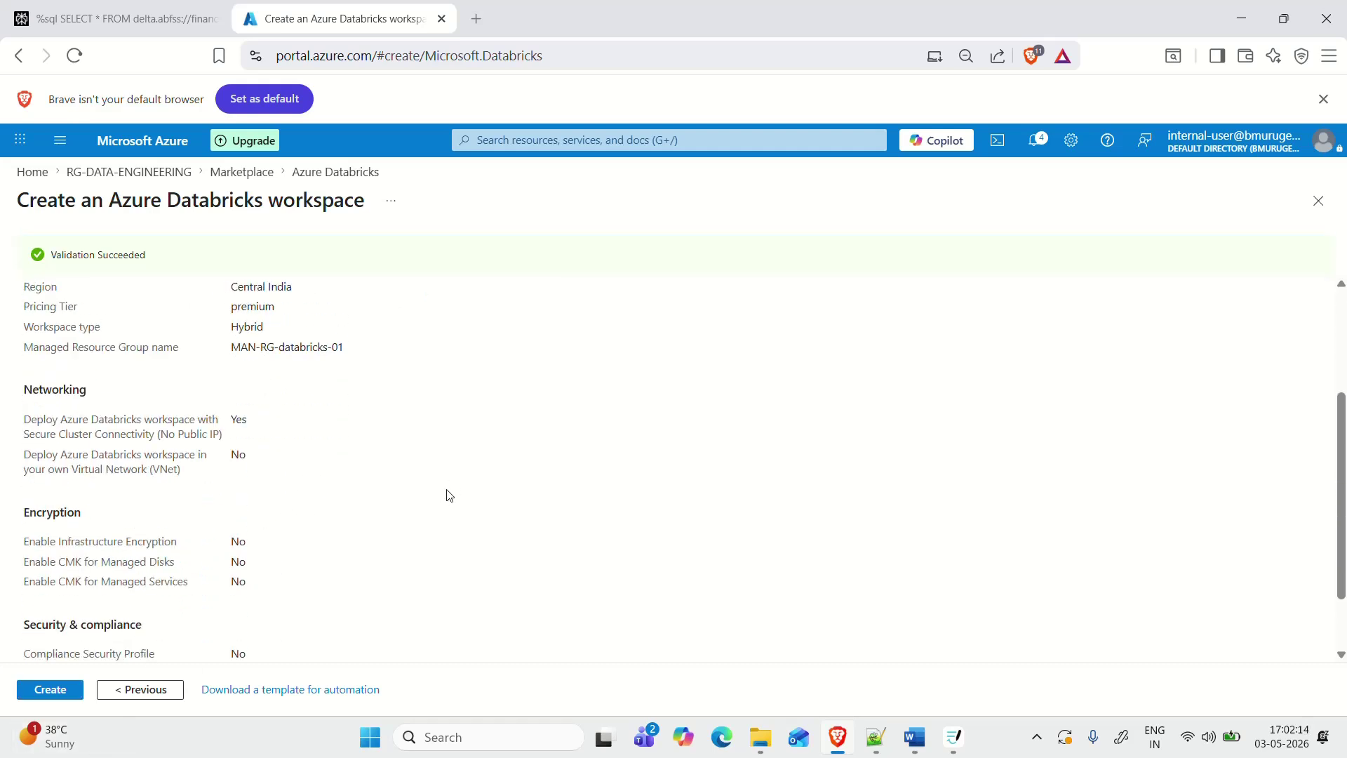
pyautogui.click(60, 695)
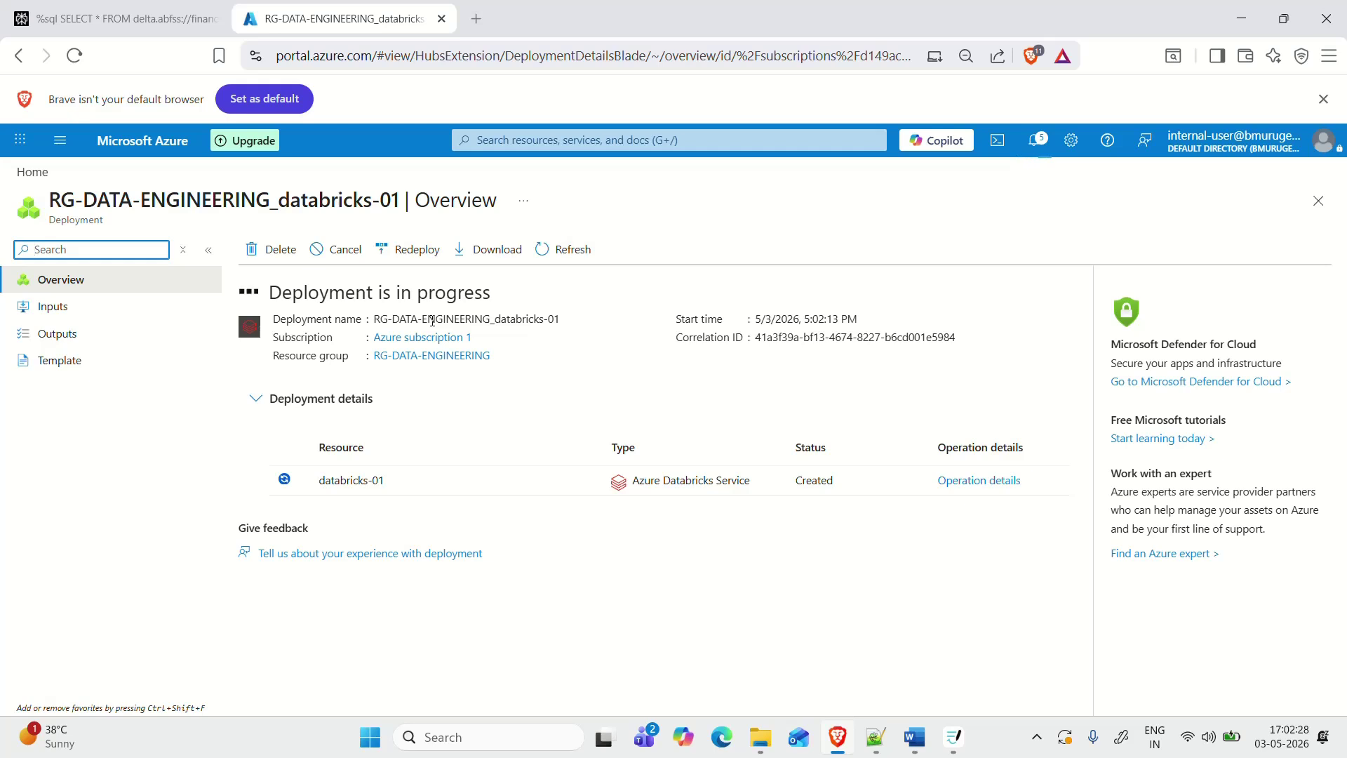
# Step: Duplicate the browser tab showing the databricks-01 deployment
pyautogui.rightClick(322, 23)
pyautogui.click(377, 189)
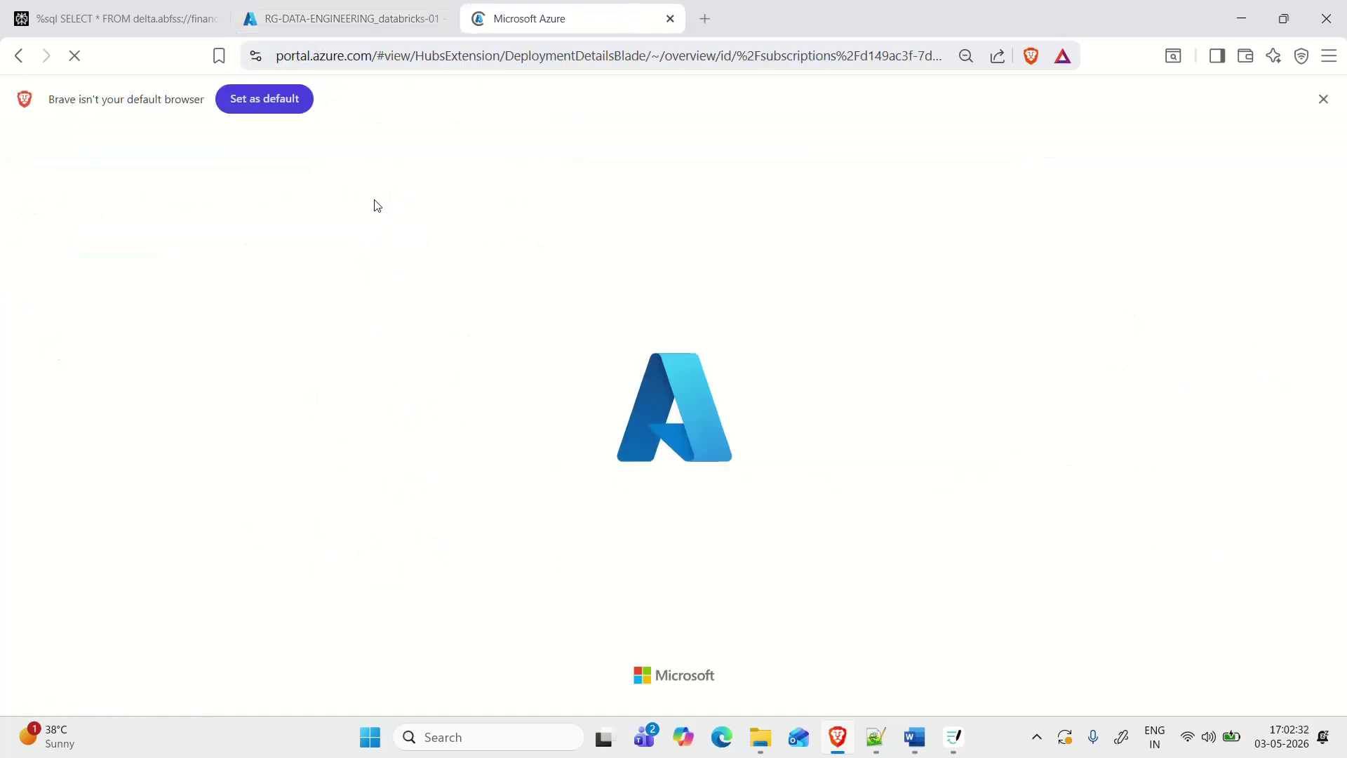
# Step: Open the RG-DATA-ENGINEERING resource group from the Azure home page in the duplicated browser tab
pyautogui.hotkey('ctrl', 'shift', 'Tab')
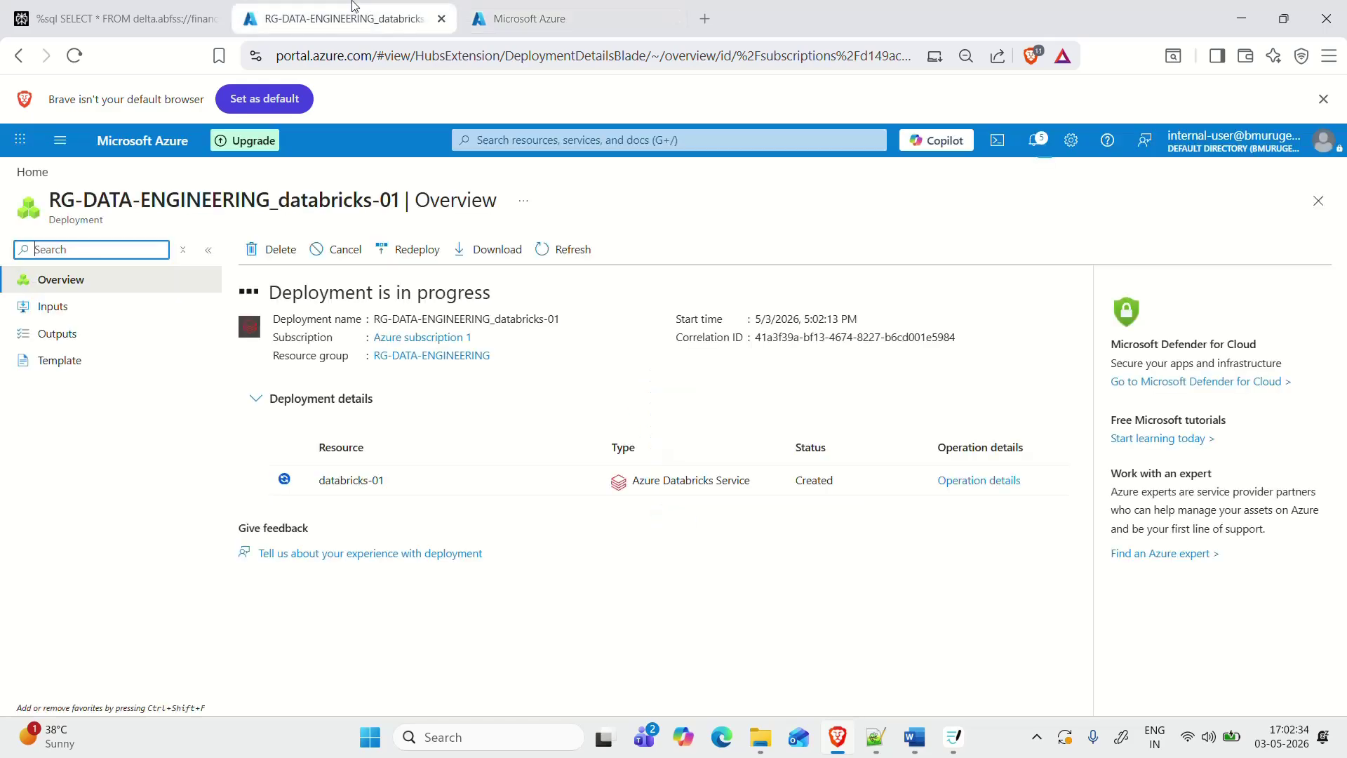
pyautogui.click(546, 13)
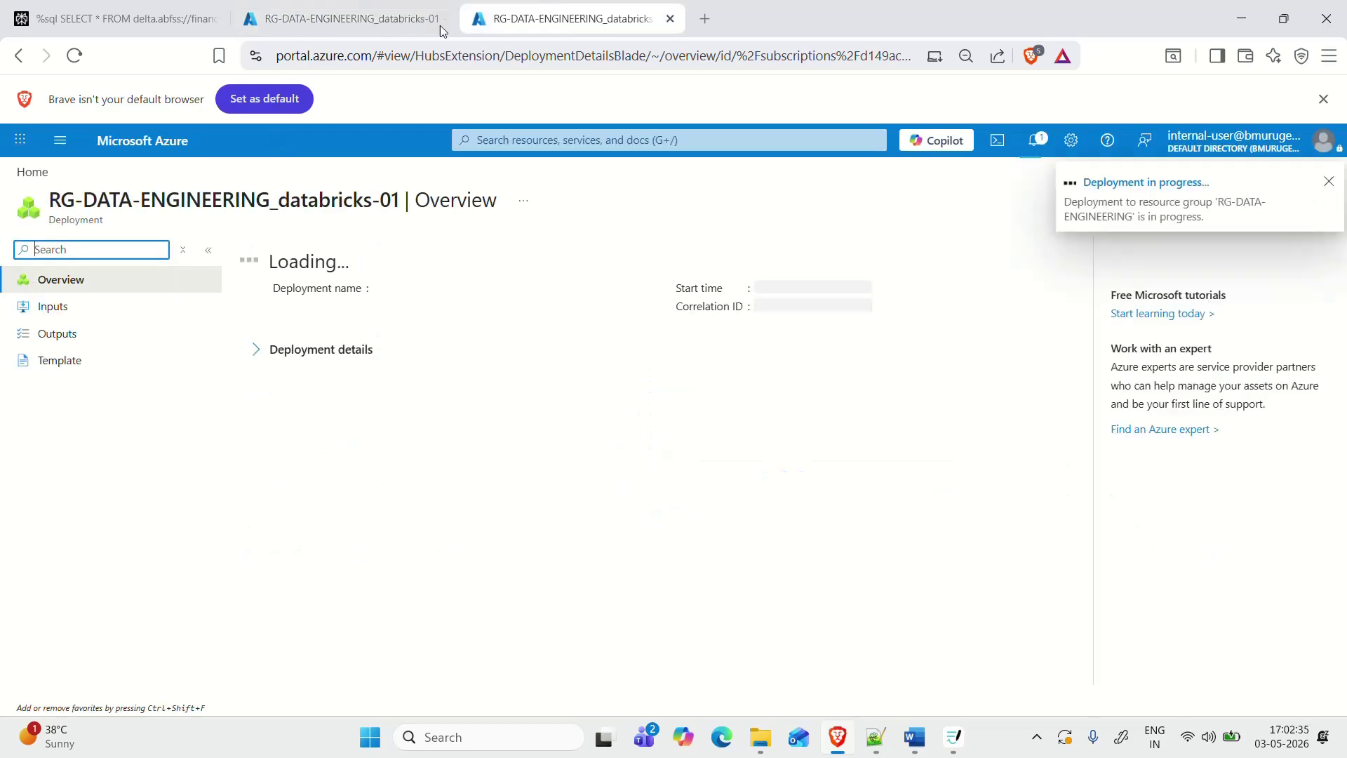
pyautogui.click(34, 173)
pyautogui.scroll(-4, 208, 570)
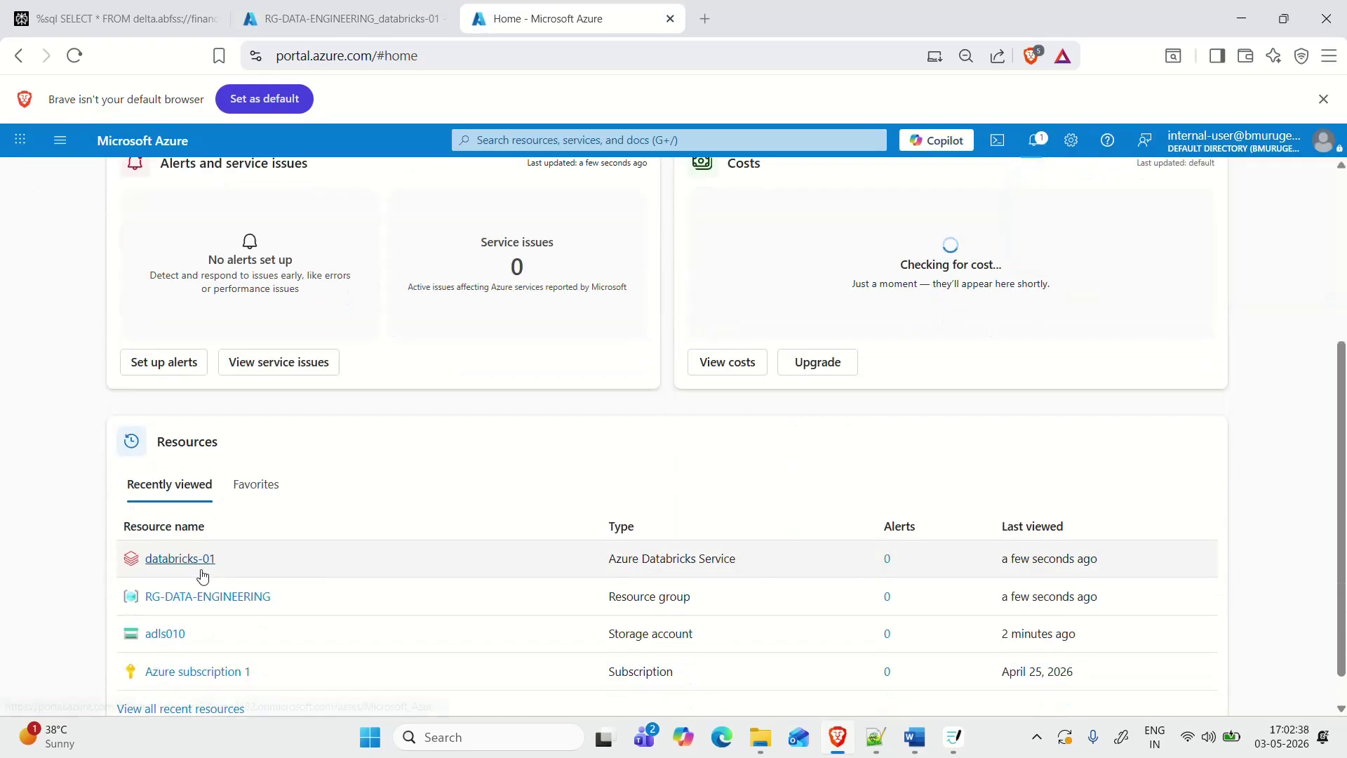
pyautogui.click(184, 597)
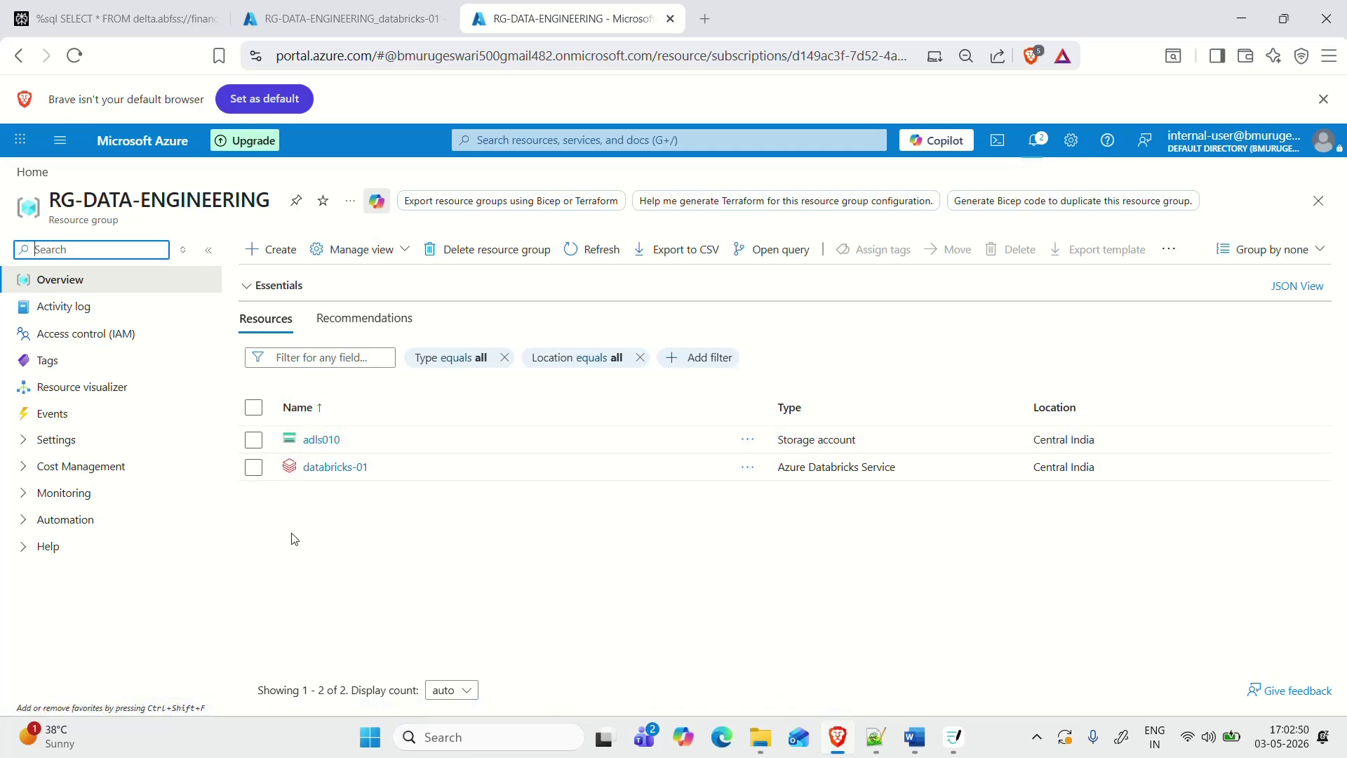
# Step: Search the Marketplace for "data bricks access connector" and start creating an Access Connector for Azure Databricks in the resource group
pyautogui.click(272, 250)
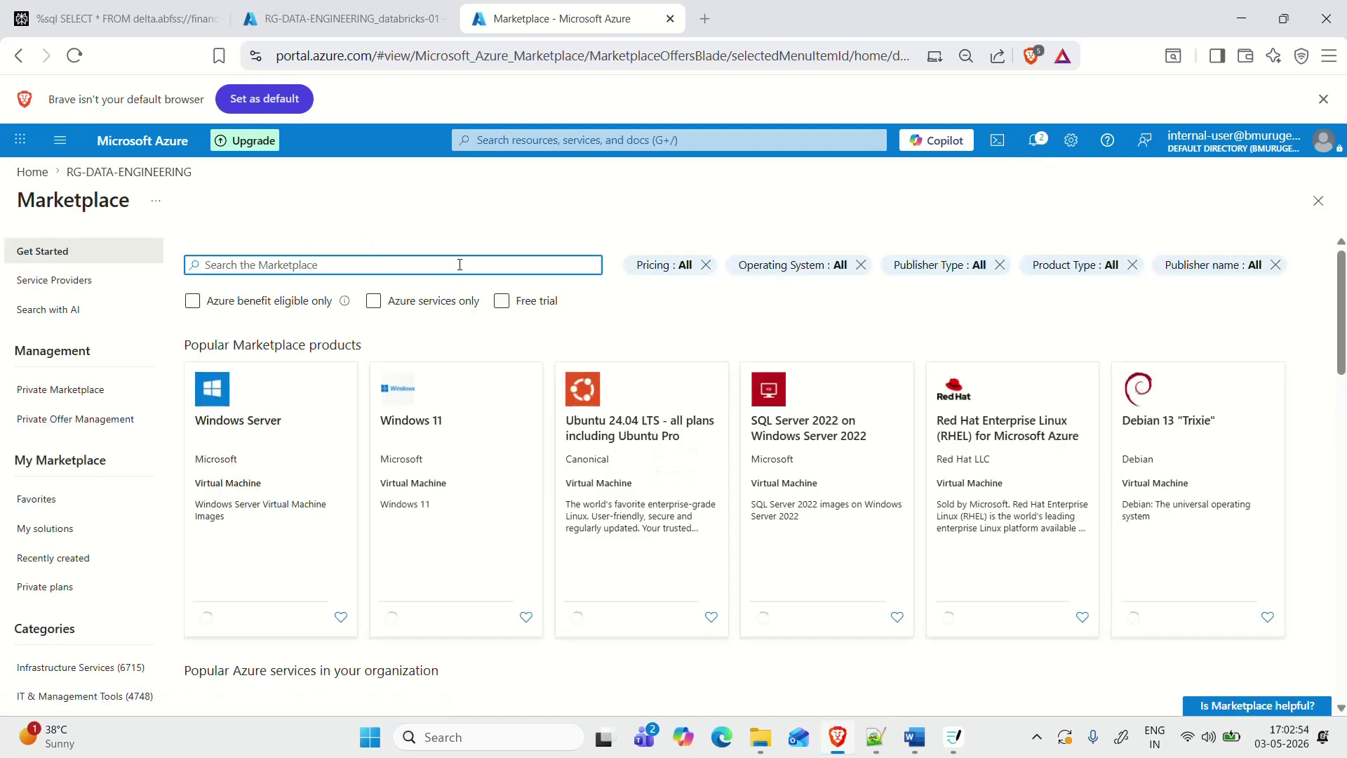
pyautogui.write('data bricks a')
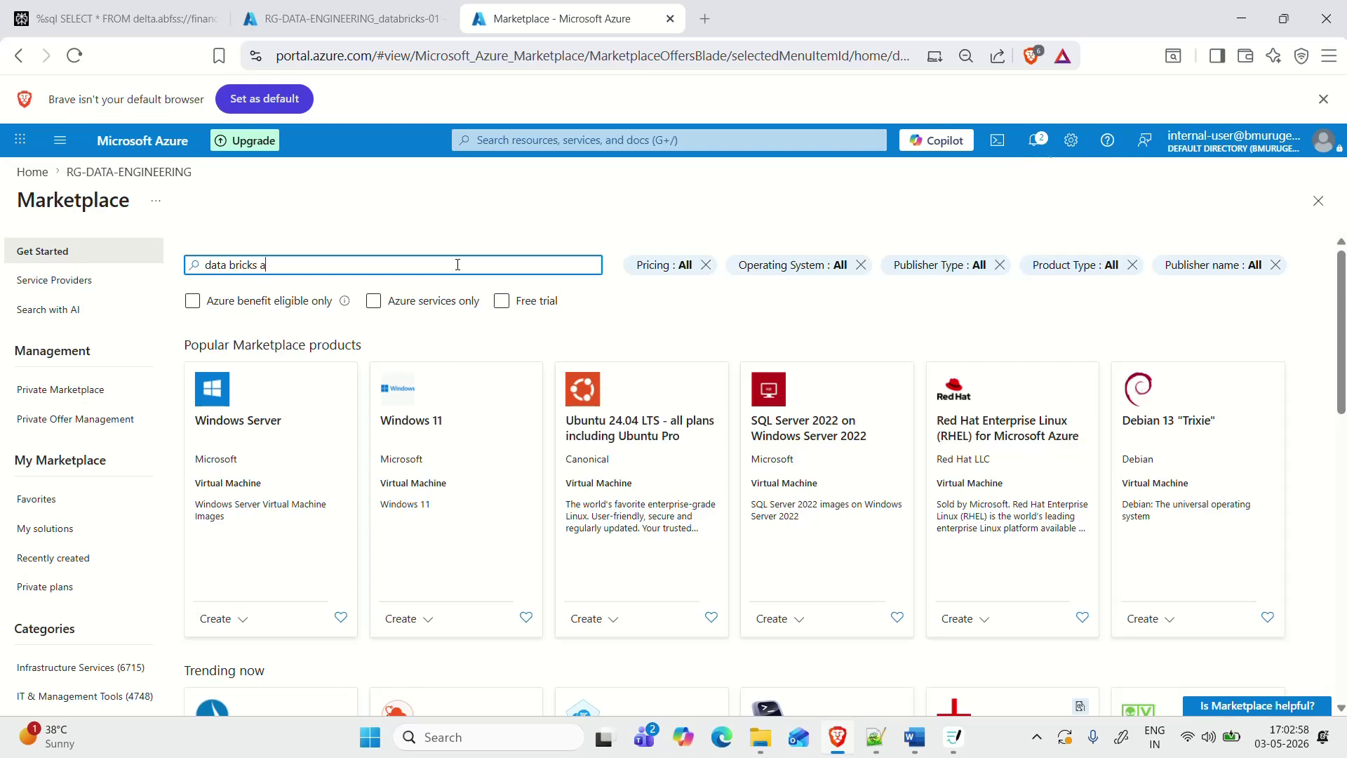
pyautogui.write('ccess connec')
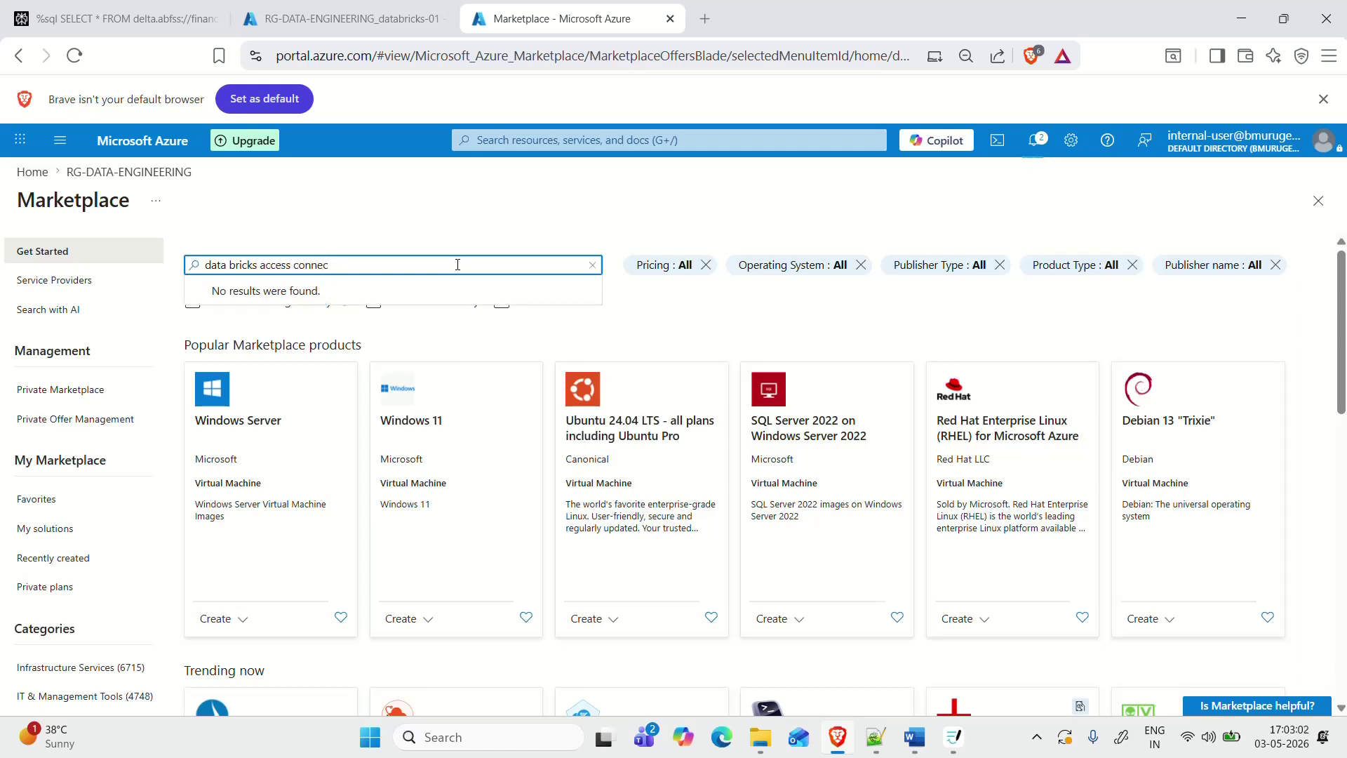
pyautogui.write('tor')
pyautogui.press('Return')
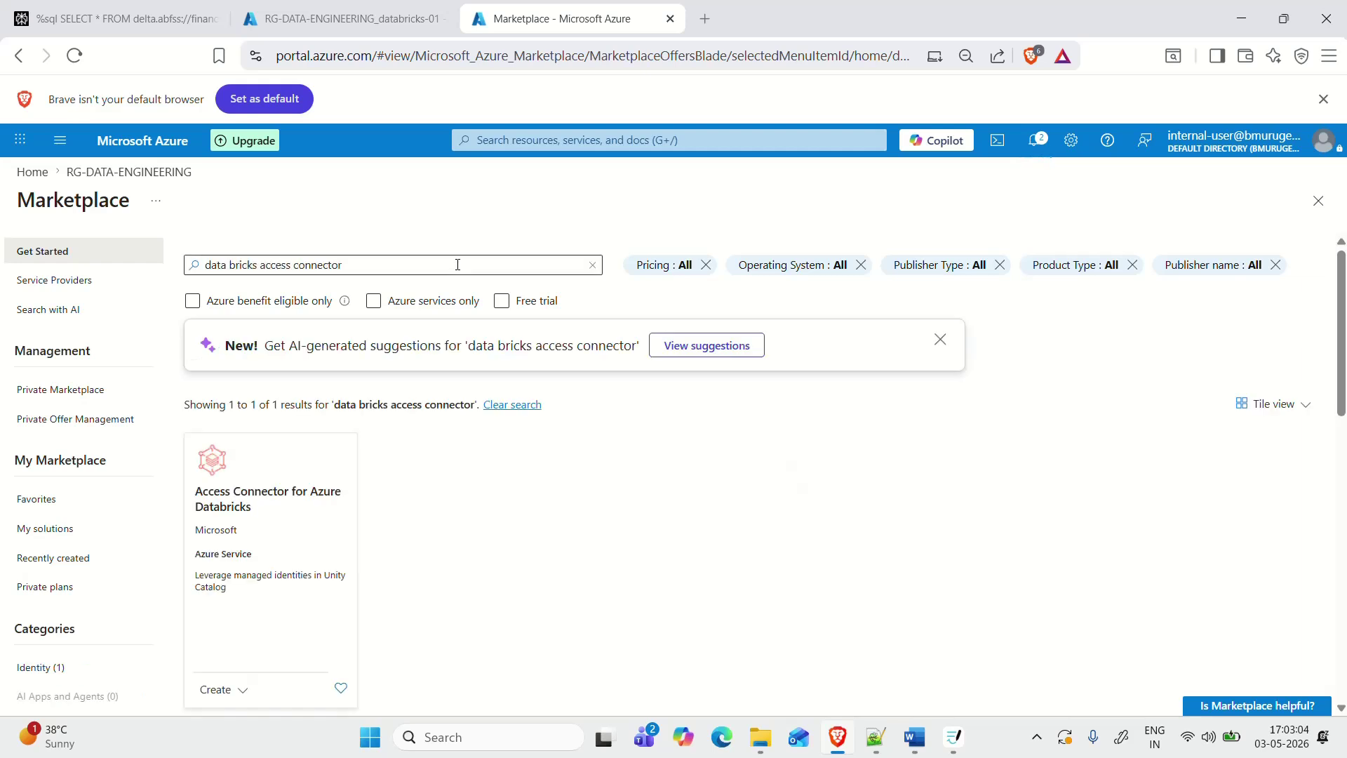
pyautogui.scroll(-1, 337, 455)
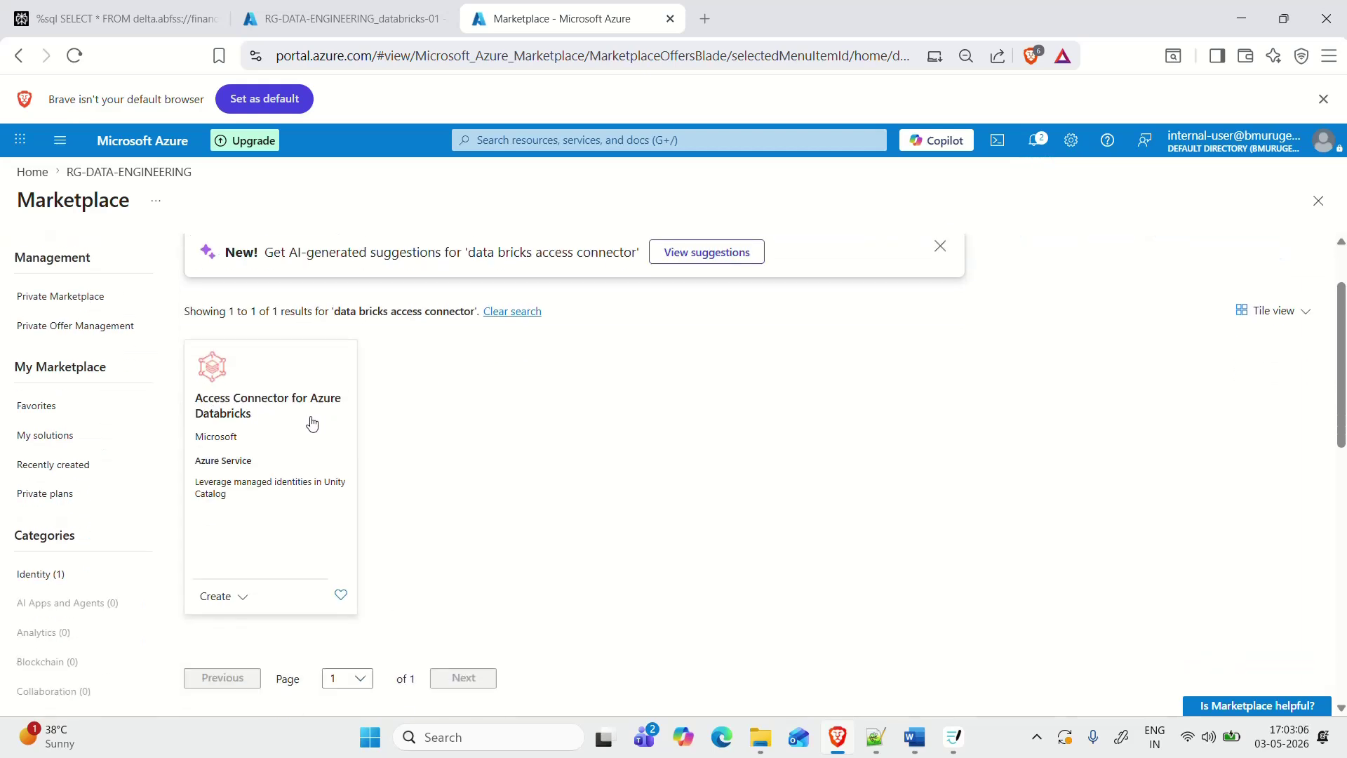
pyautogui.click(280, 417)
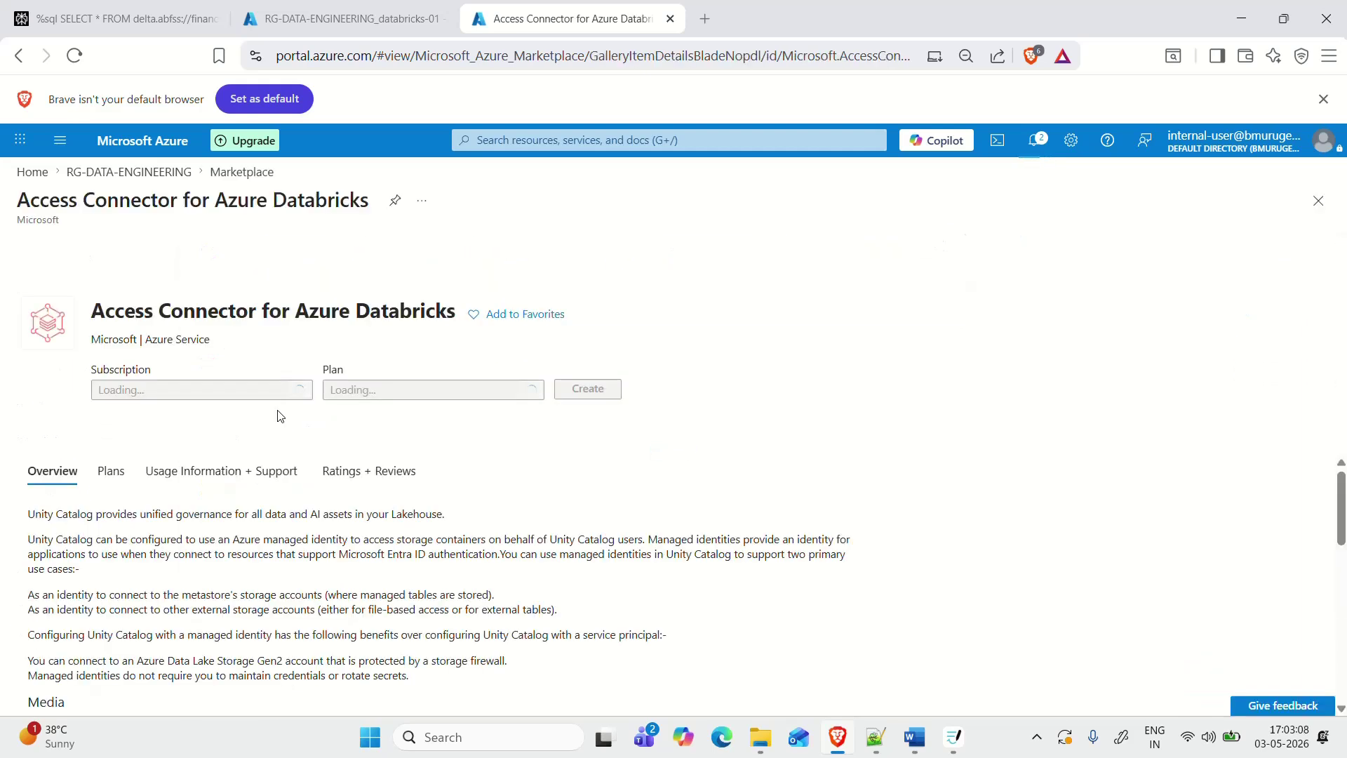
pyautogui.click(604, 421)
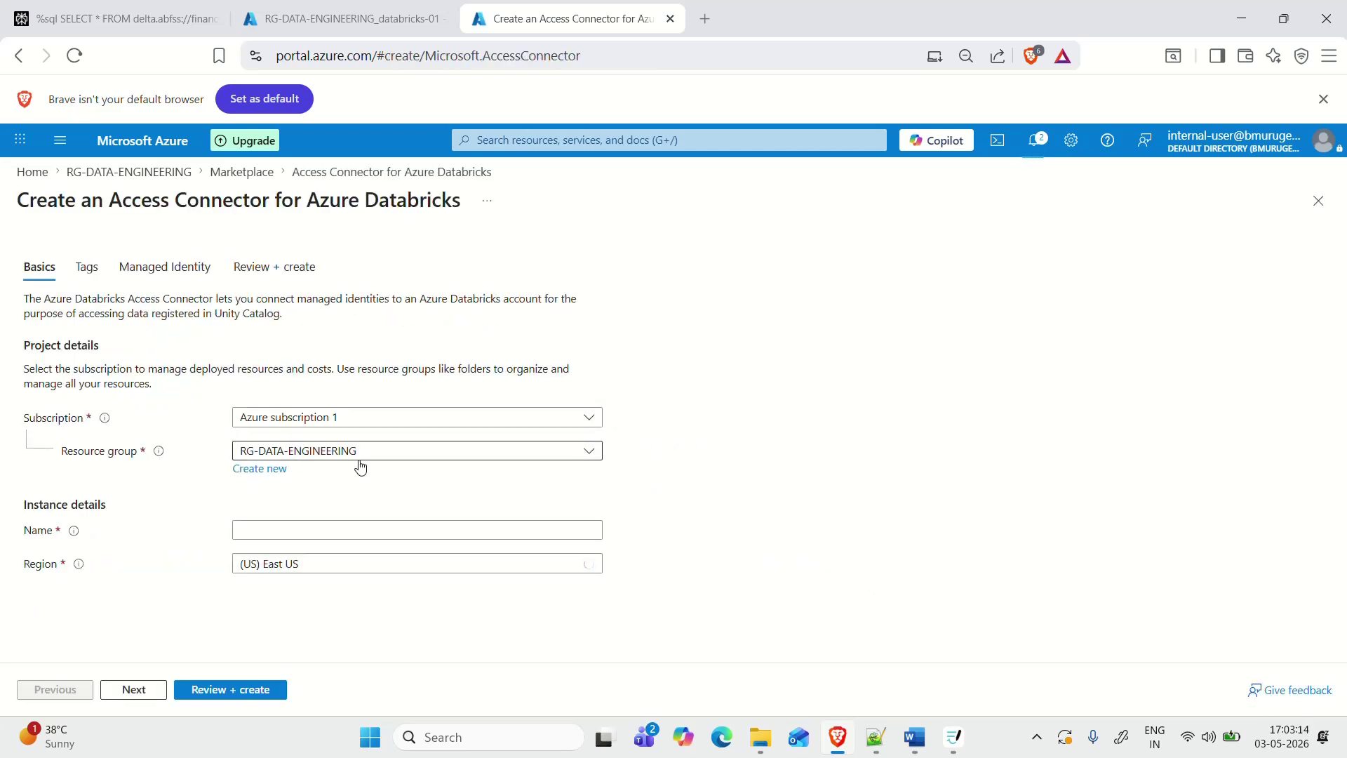
# Step: Name the access connector access-connector-databricks and set its region to (Asia Pacific) Central India
pyautogui.click(351, 532)
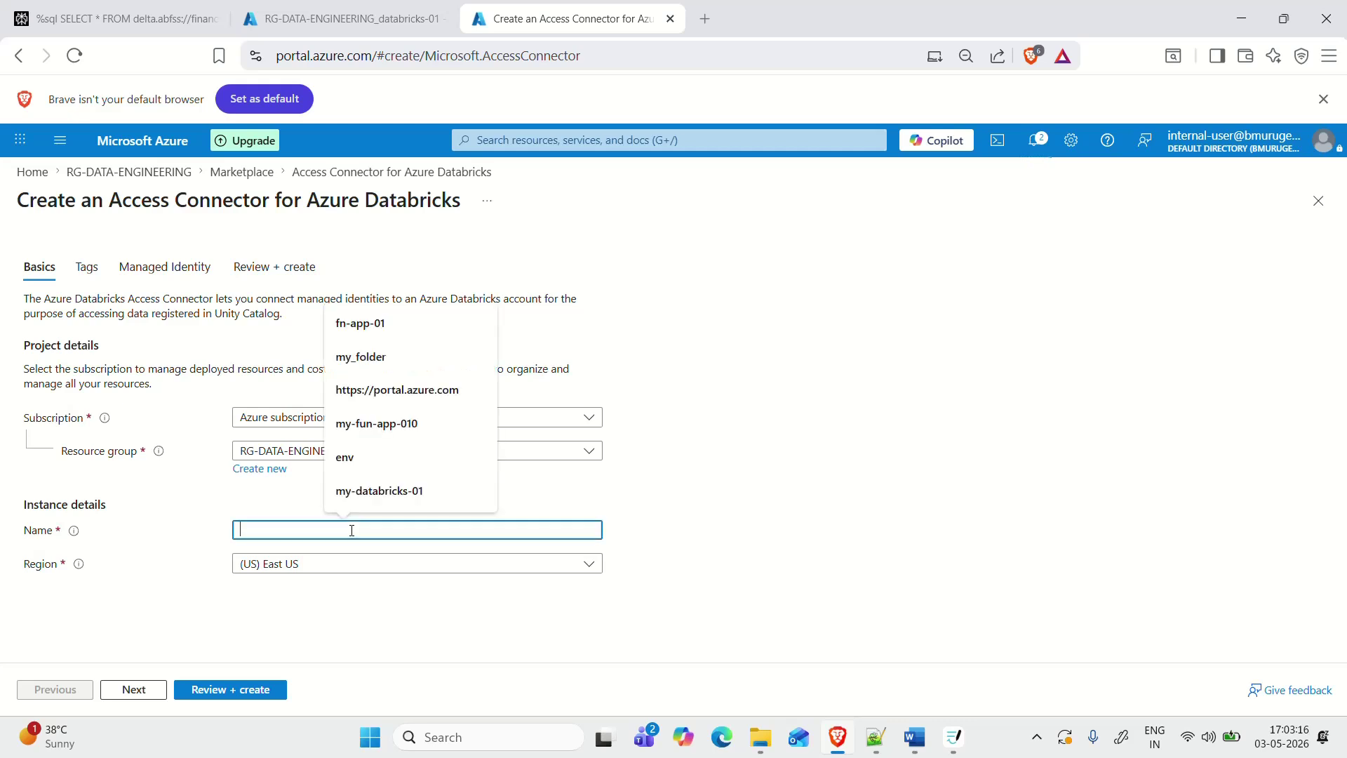
pyautogui.write('access-connecto')
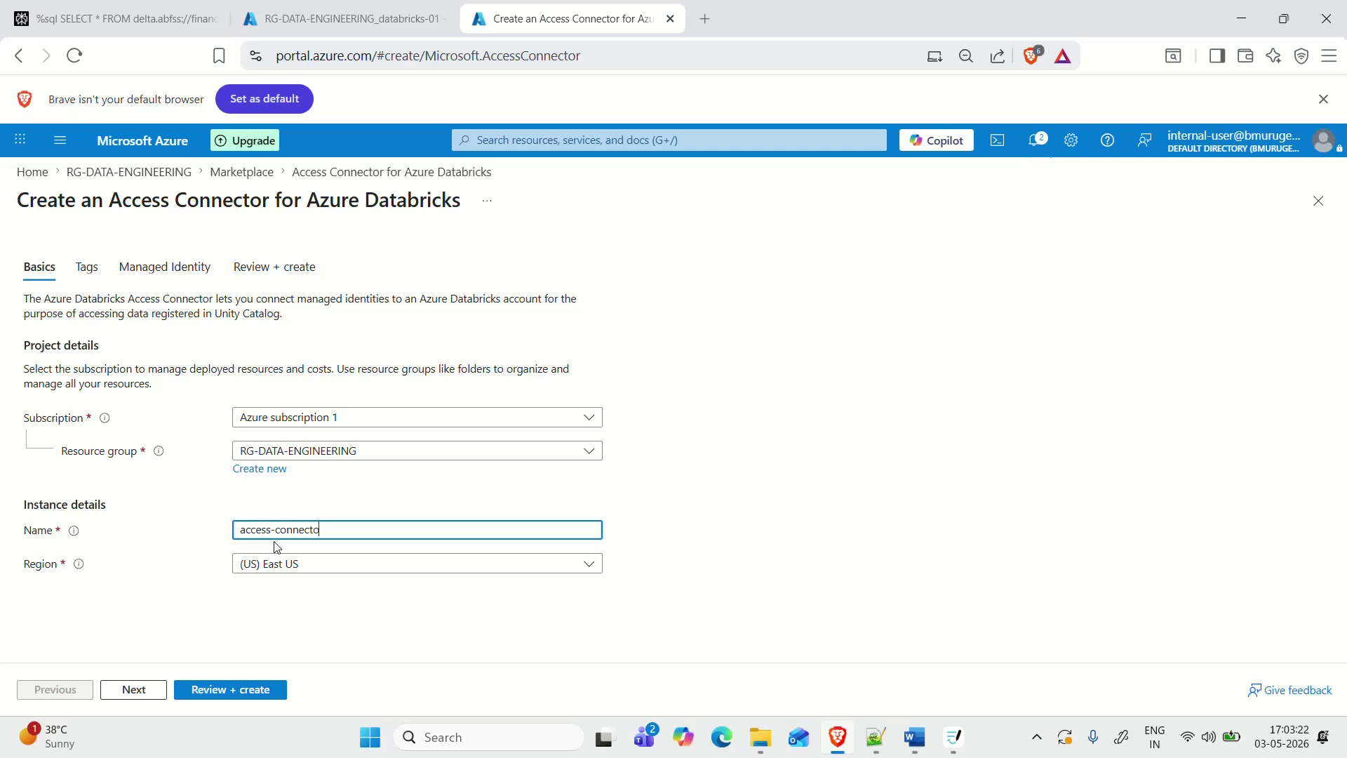
pyautogui.write('r-databricks')
pyautogui.click(409, 574)
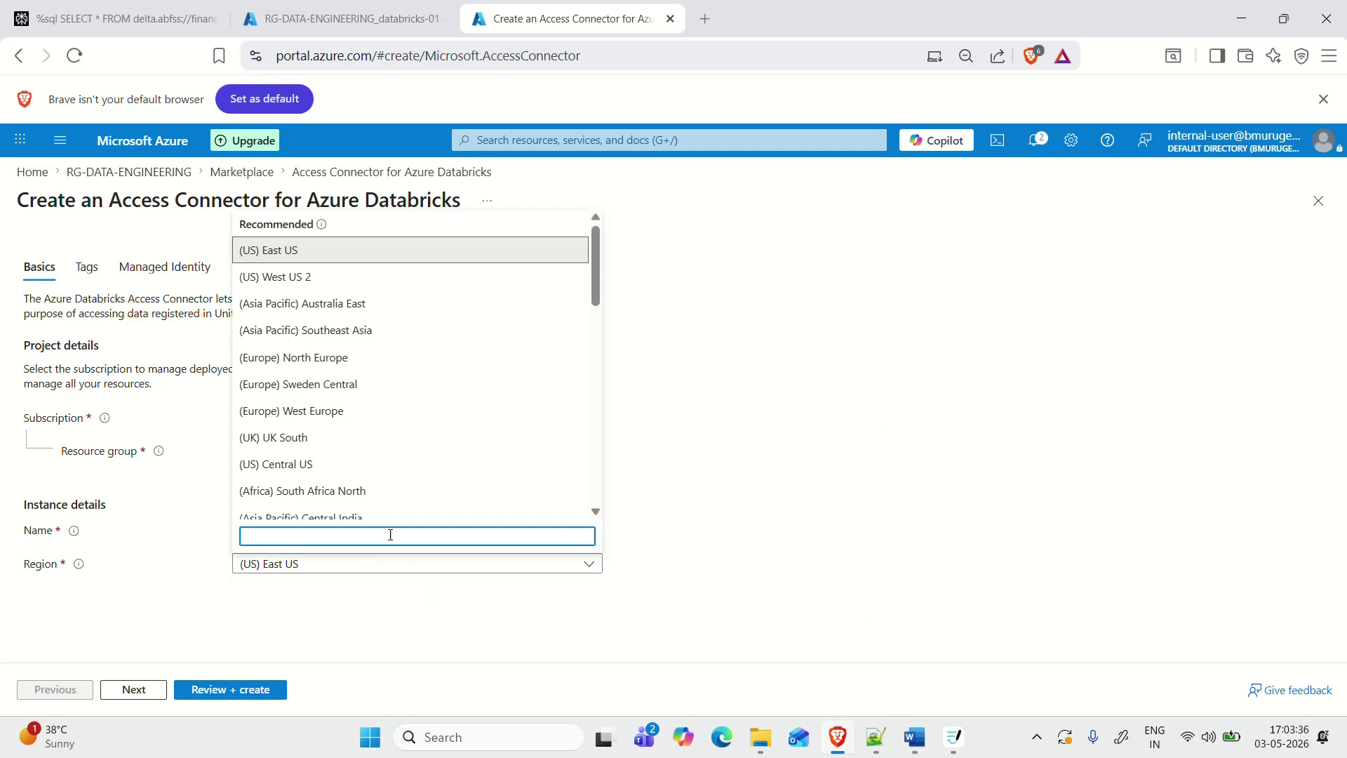
pyautogui.write('centra')
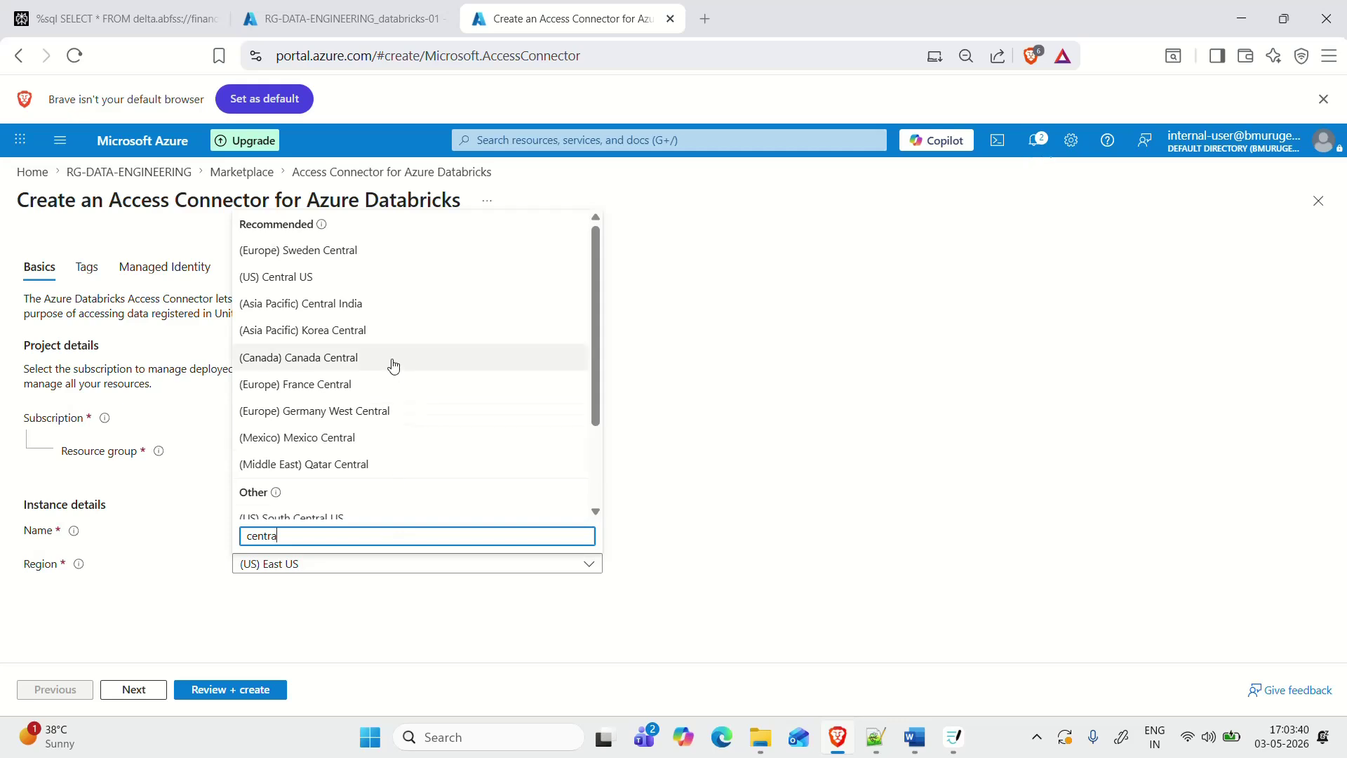
pyautogui.write('l india')
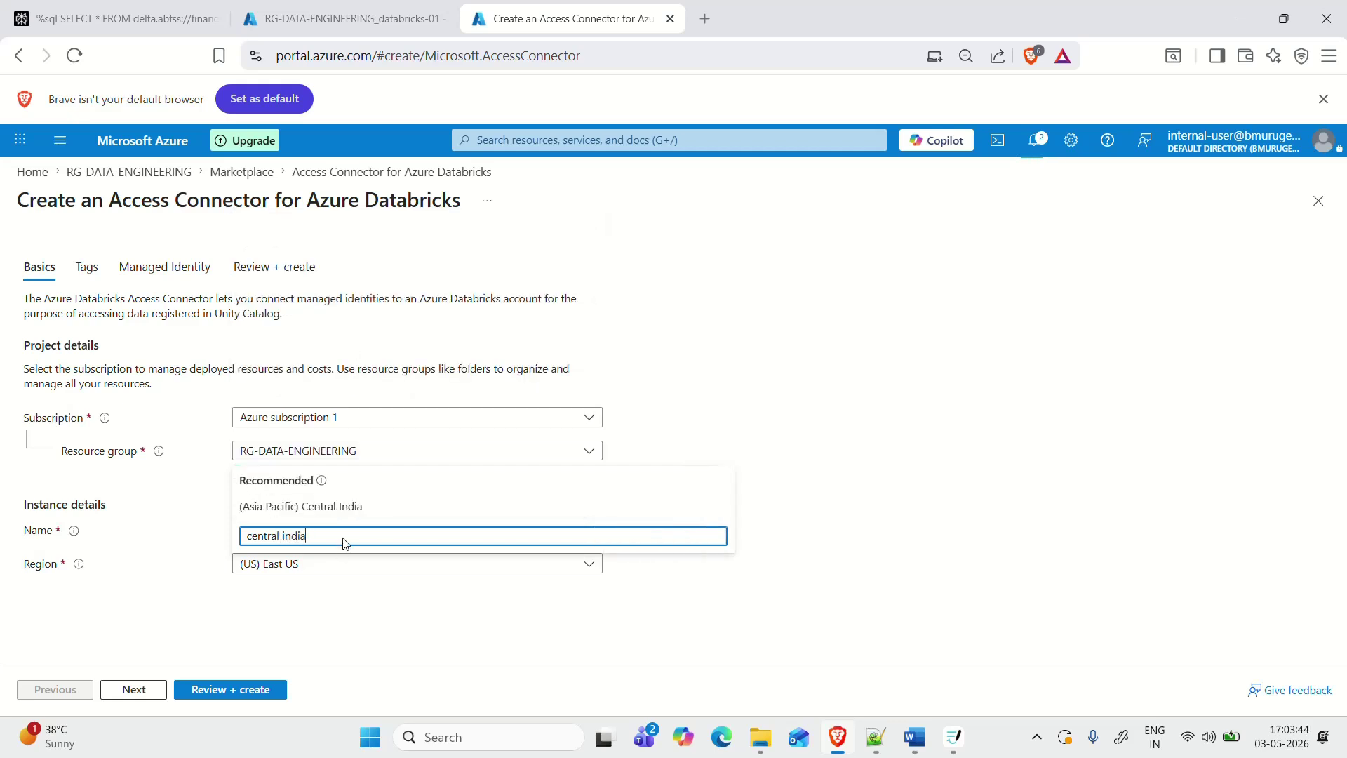
pyautogui.click(314, 508)
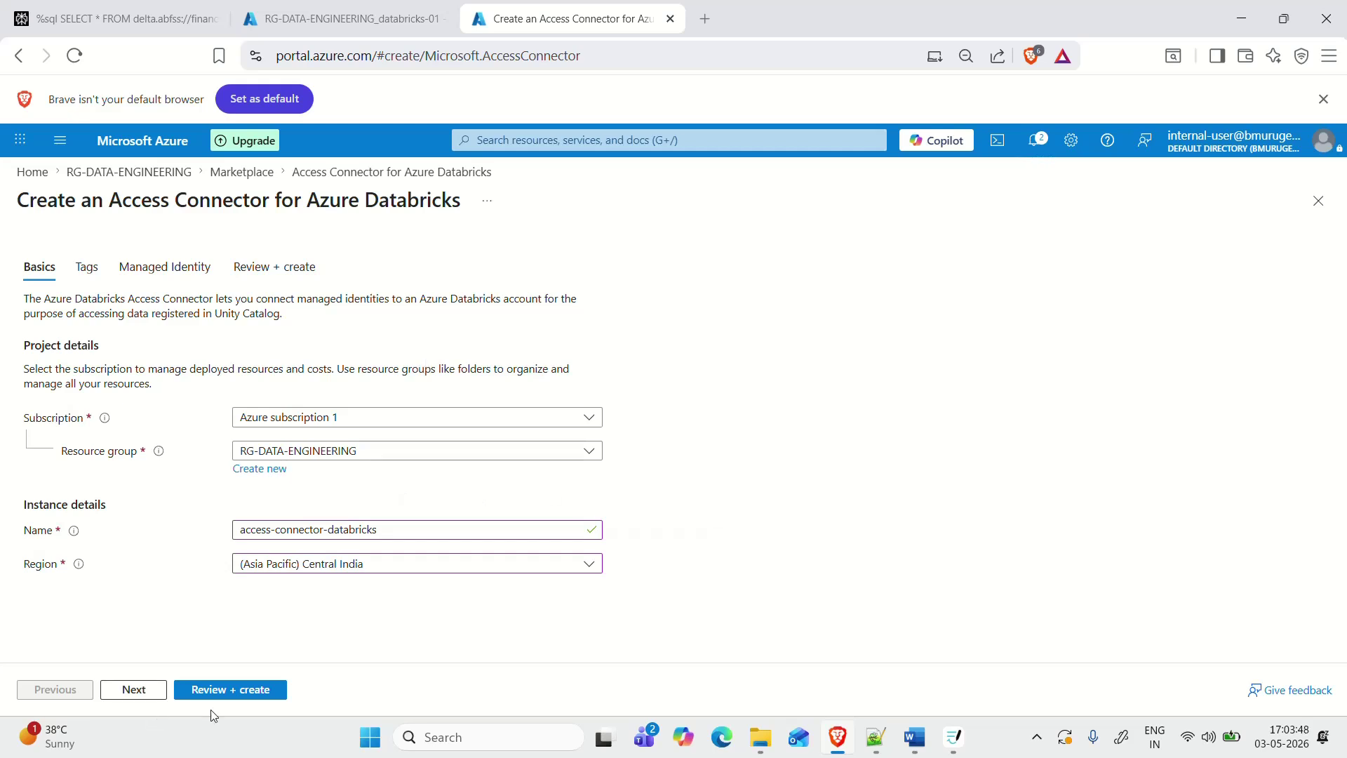
# Step: Review the access connector's summary, checking its resource group and name, and create it
pyautogui.click(228, 694)
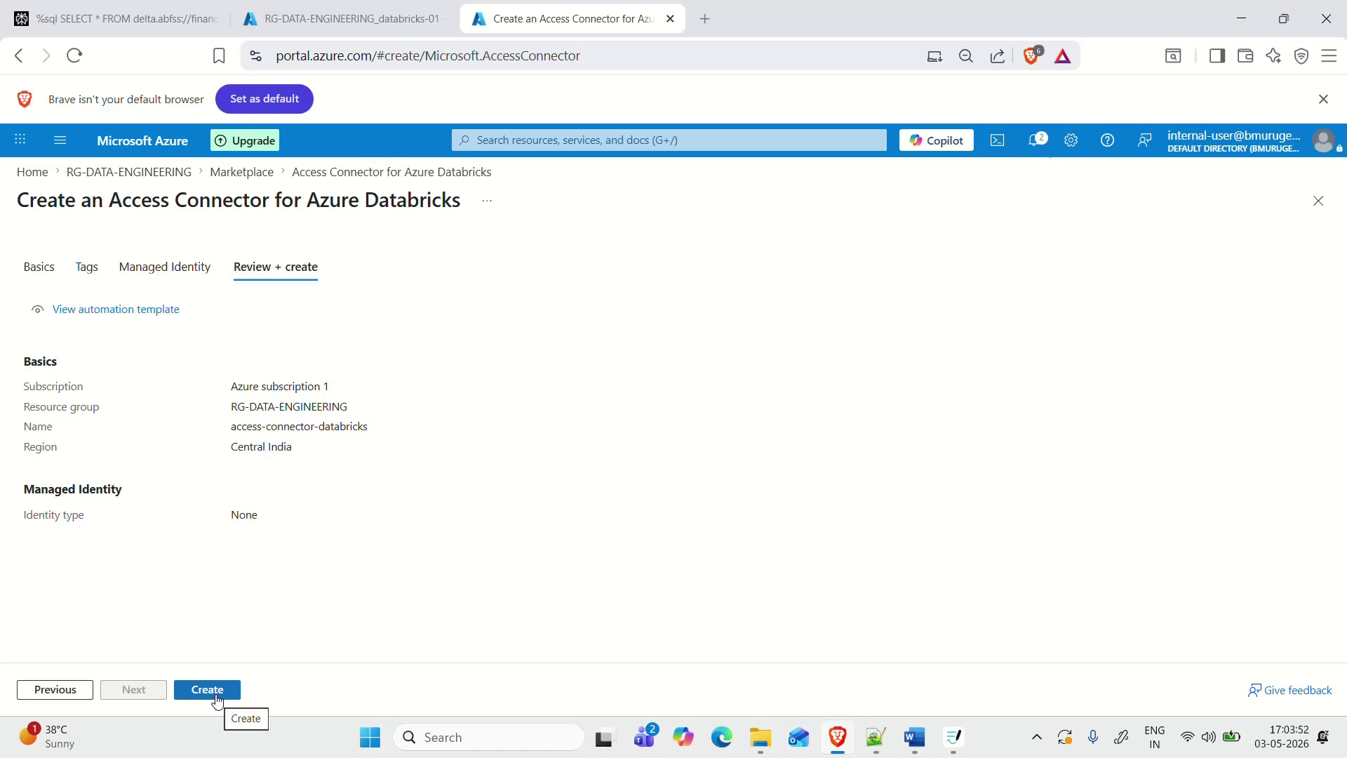
pyautogui.click(190, 697)
pyautogui.moveTo(58, 410); pyautogui.dragTo(189, 425)
pyautogui.click(383, 424)
pyautogui.click(216, 693)
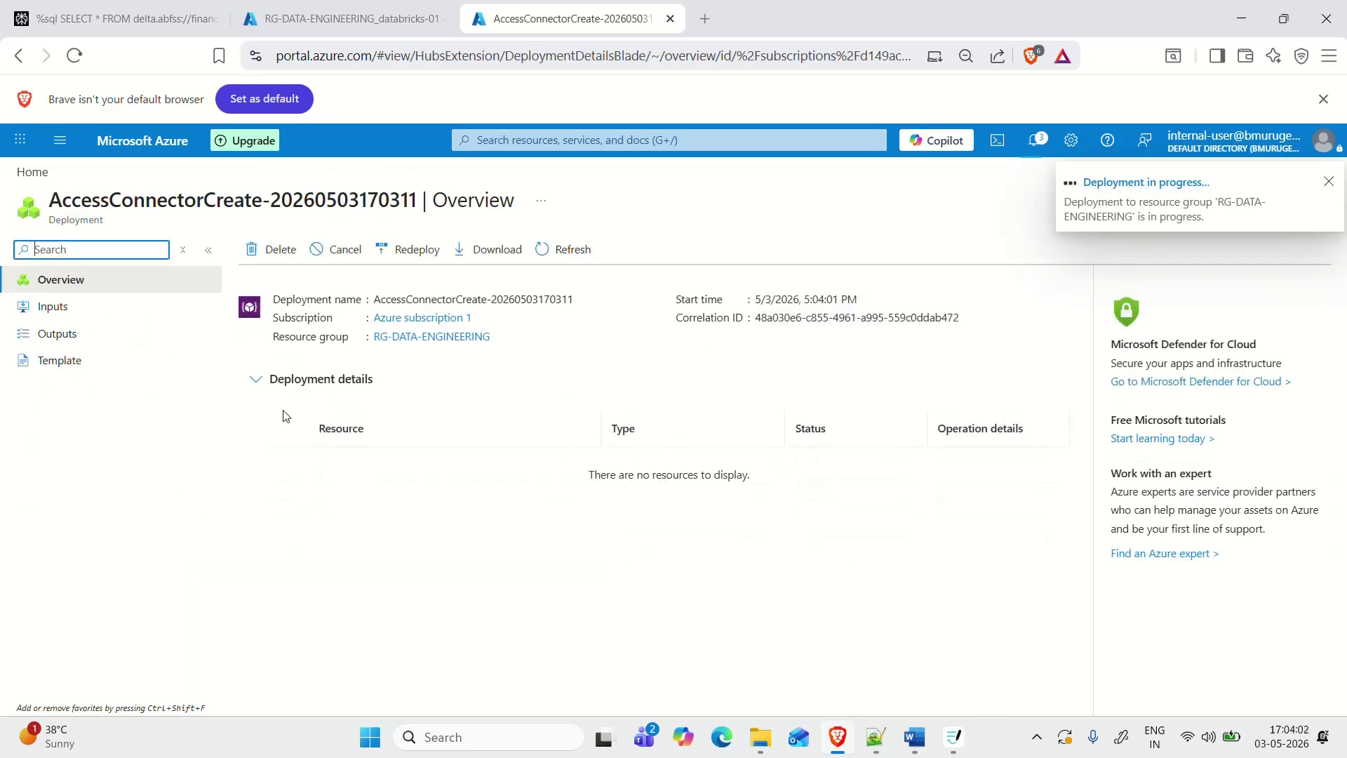
# Step: Check the databricks-01 and access connector deployments, and reload the RG-DATA-ENGINEERING resource group to view its resource list
pyautogui.click(330, 10)
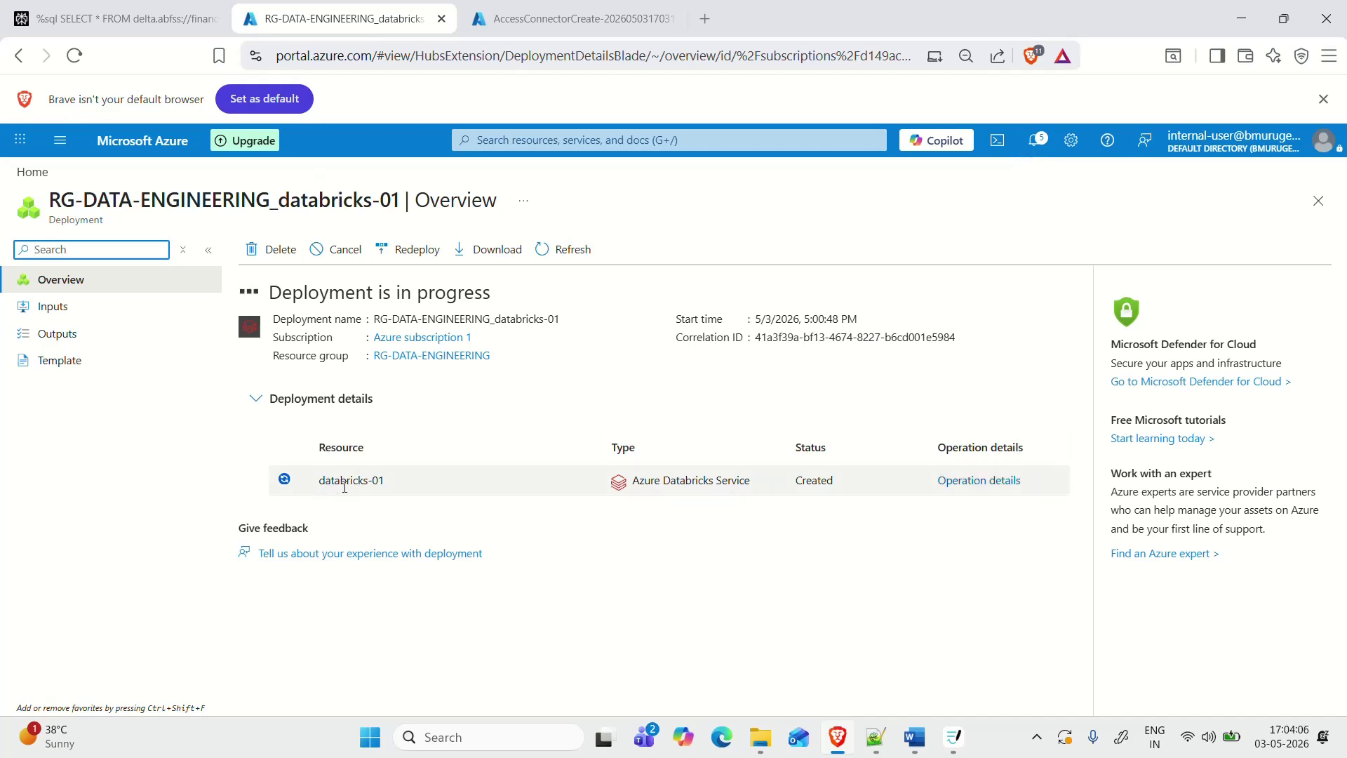
pyautogui.click(613, 6)
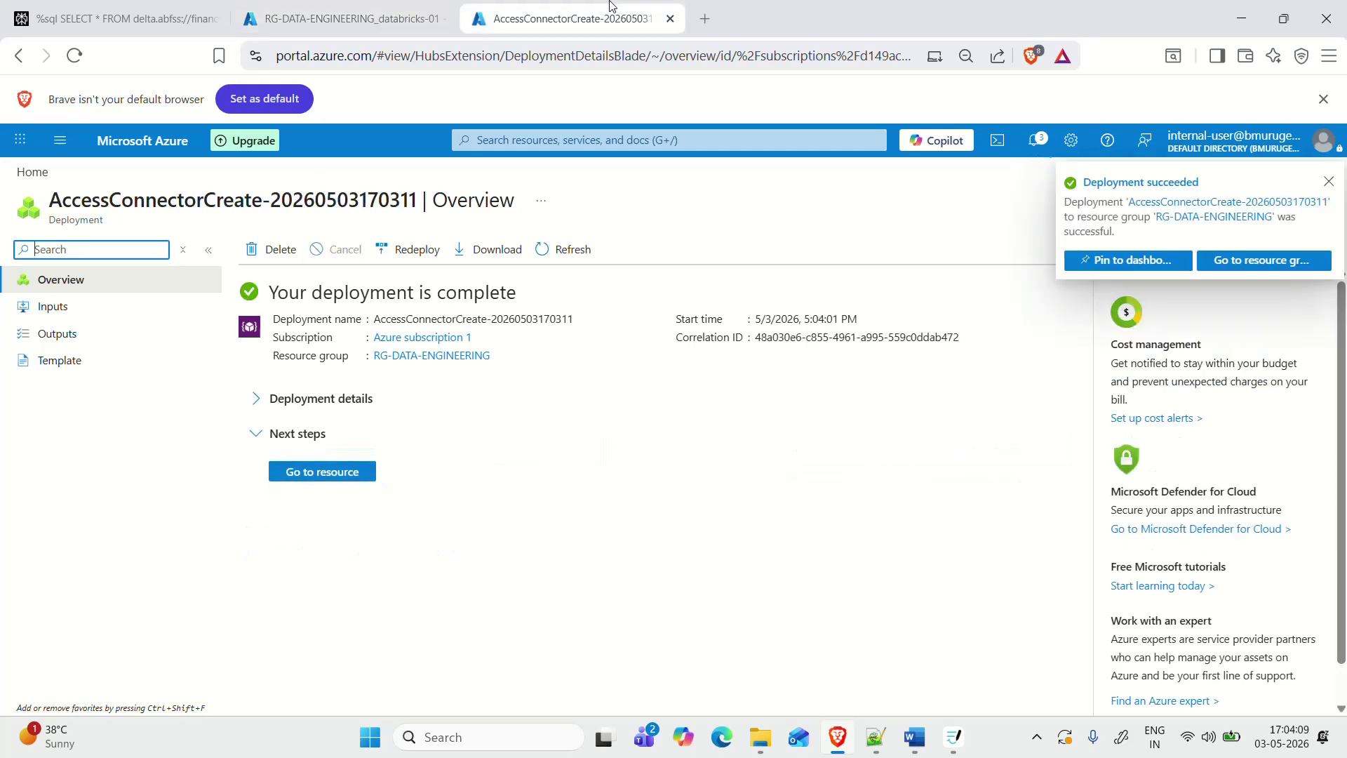
pyautogui.click(323, 474)
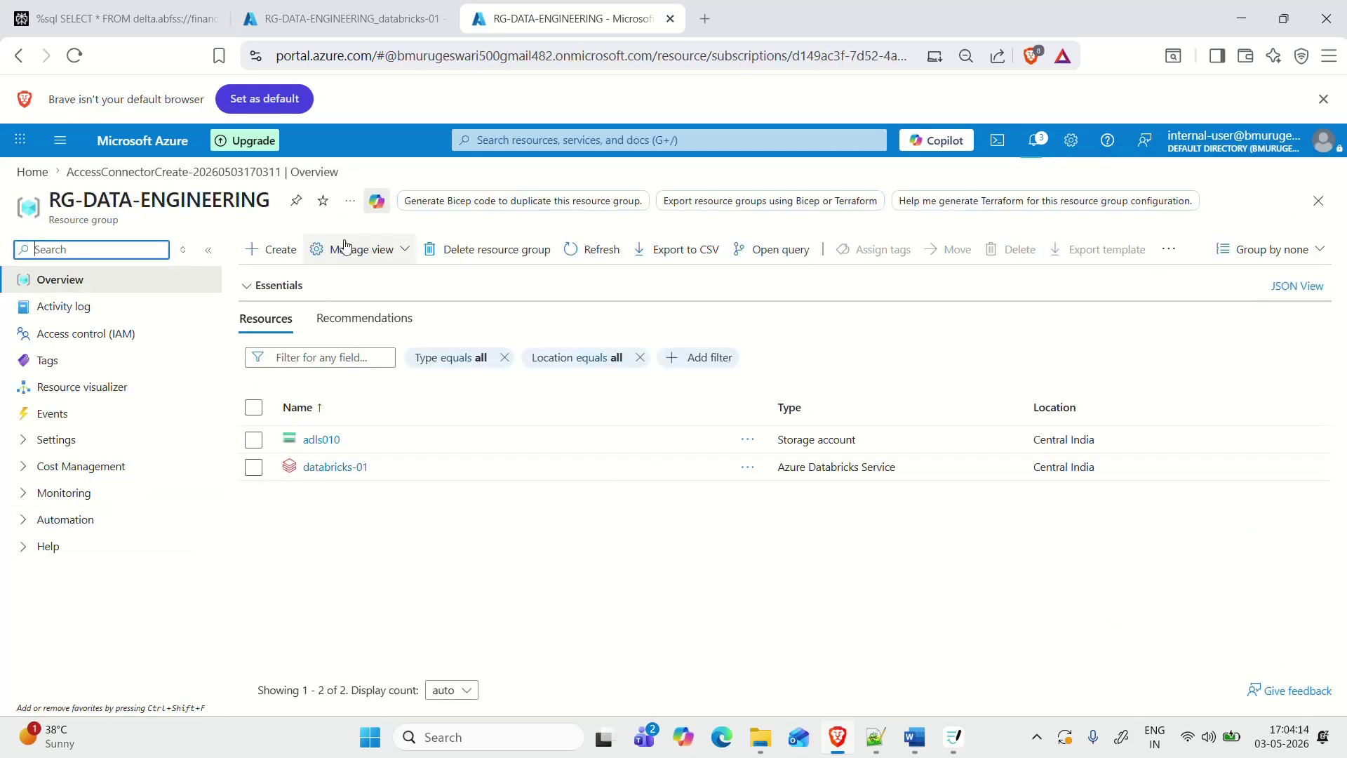
pyautogui.click(603, 254)
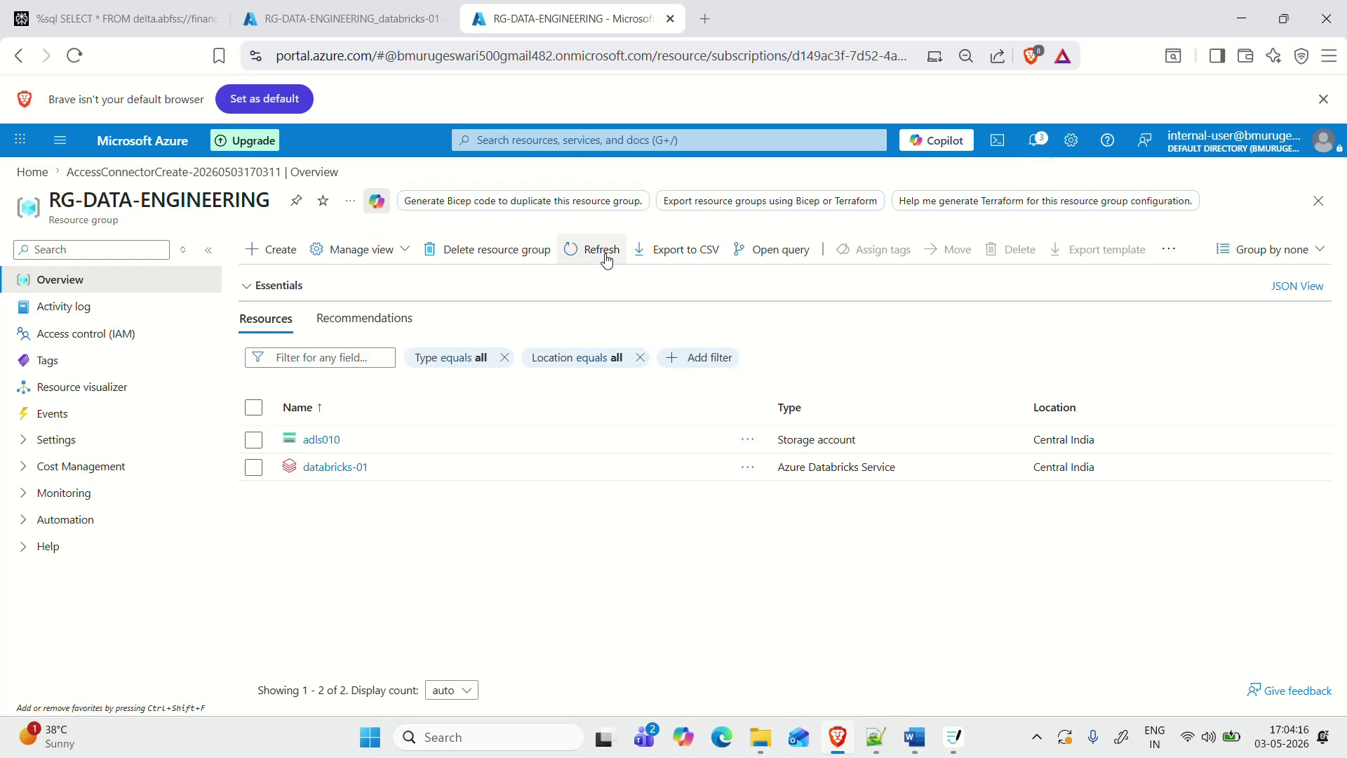
pyautogui.click(33, 172)
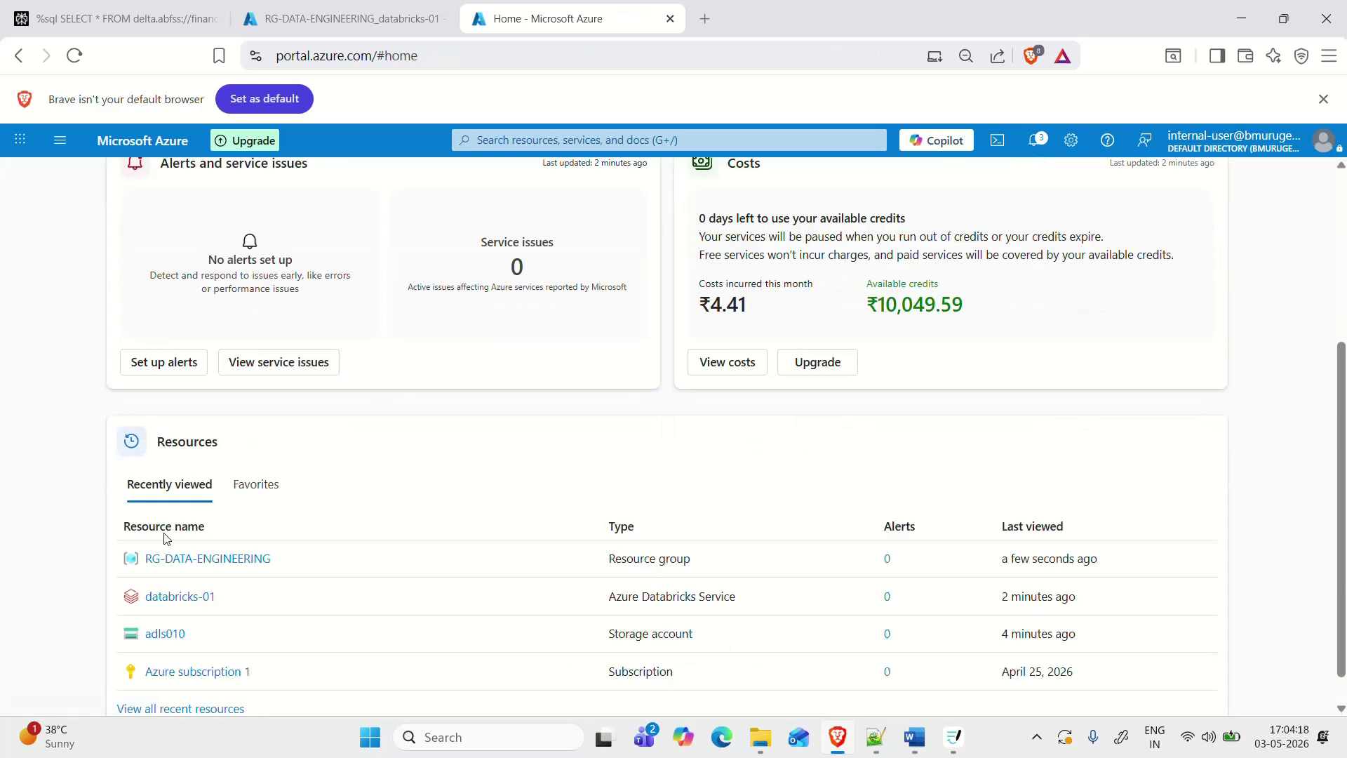
pyautogui.scroll(-1, 166, 539)
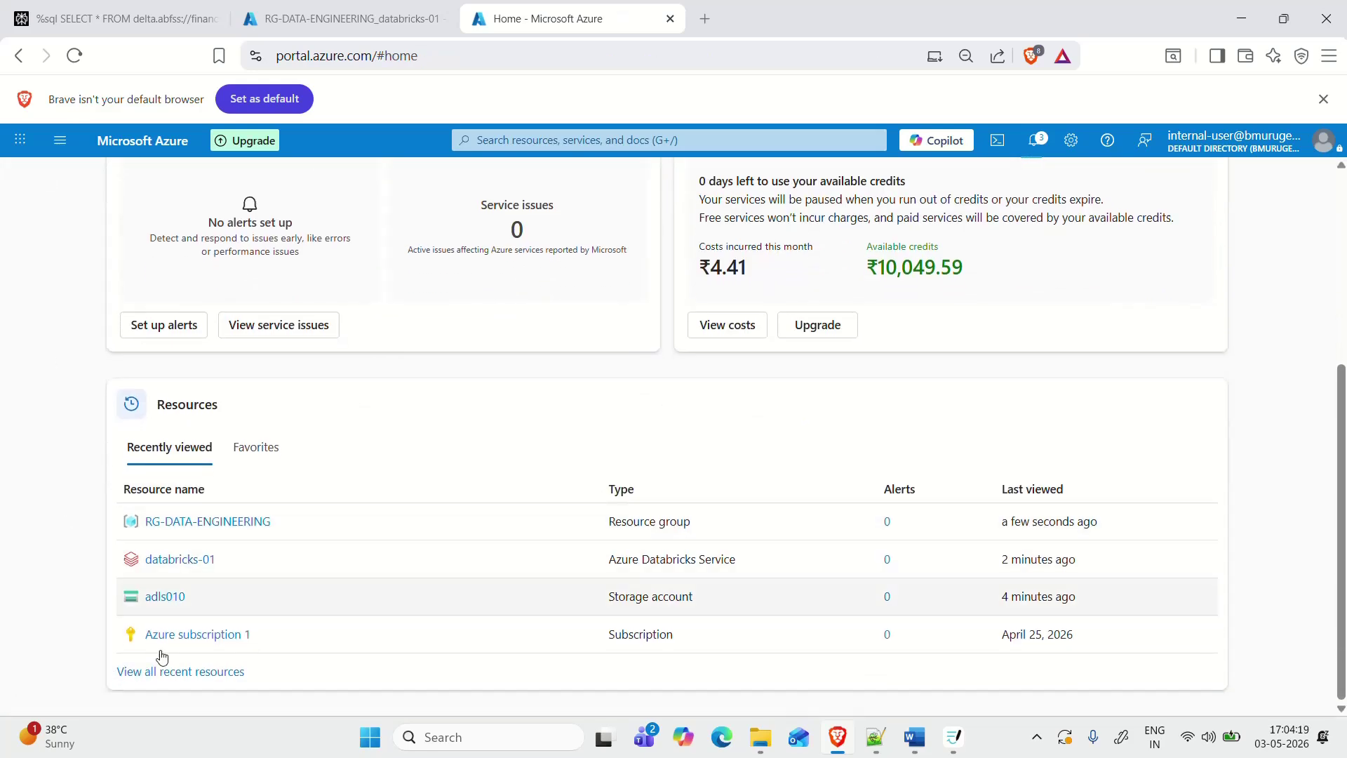
pyautogui.click(244, 523)
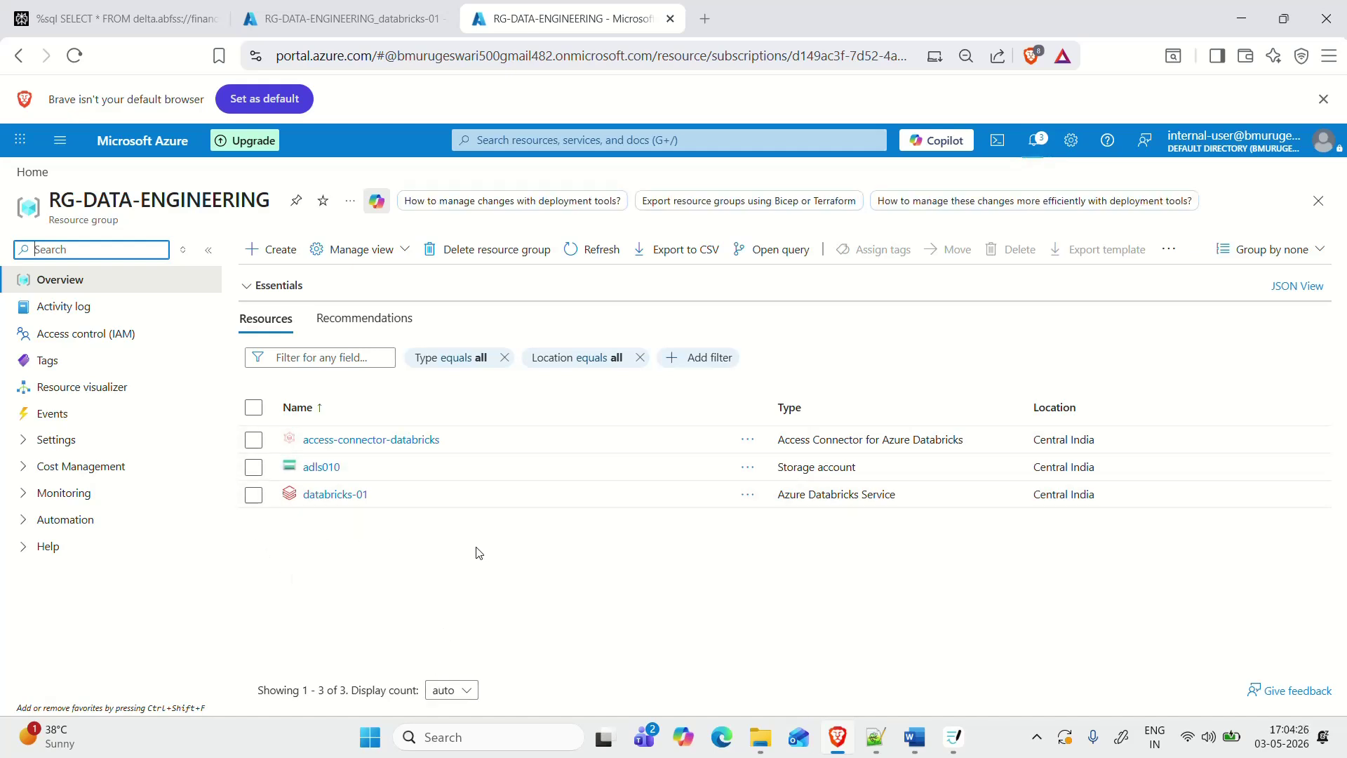
# Step: Enlarge the resource group page and capture a screenshot of the resource list names
pyautogui.hotkey('ctrl', '+')
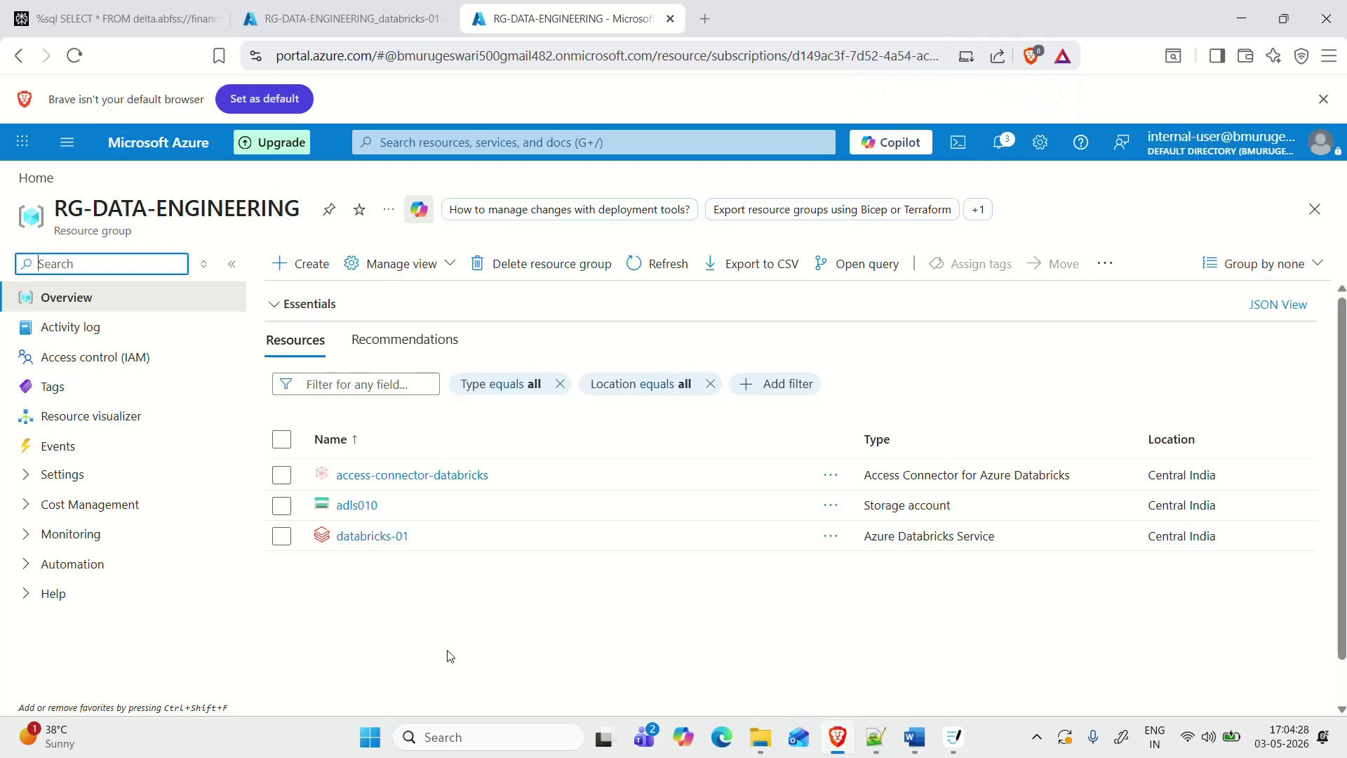
pyautogui.press('shift+super+s')
pyautogui.moveTo(234, 441); pyautogui.dragTo(395, 483)
pyautogui.moveTo(482, 504); pyautogui.dragTo(584, 572)
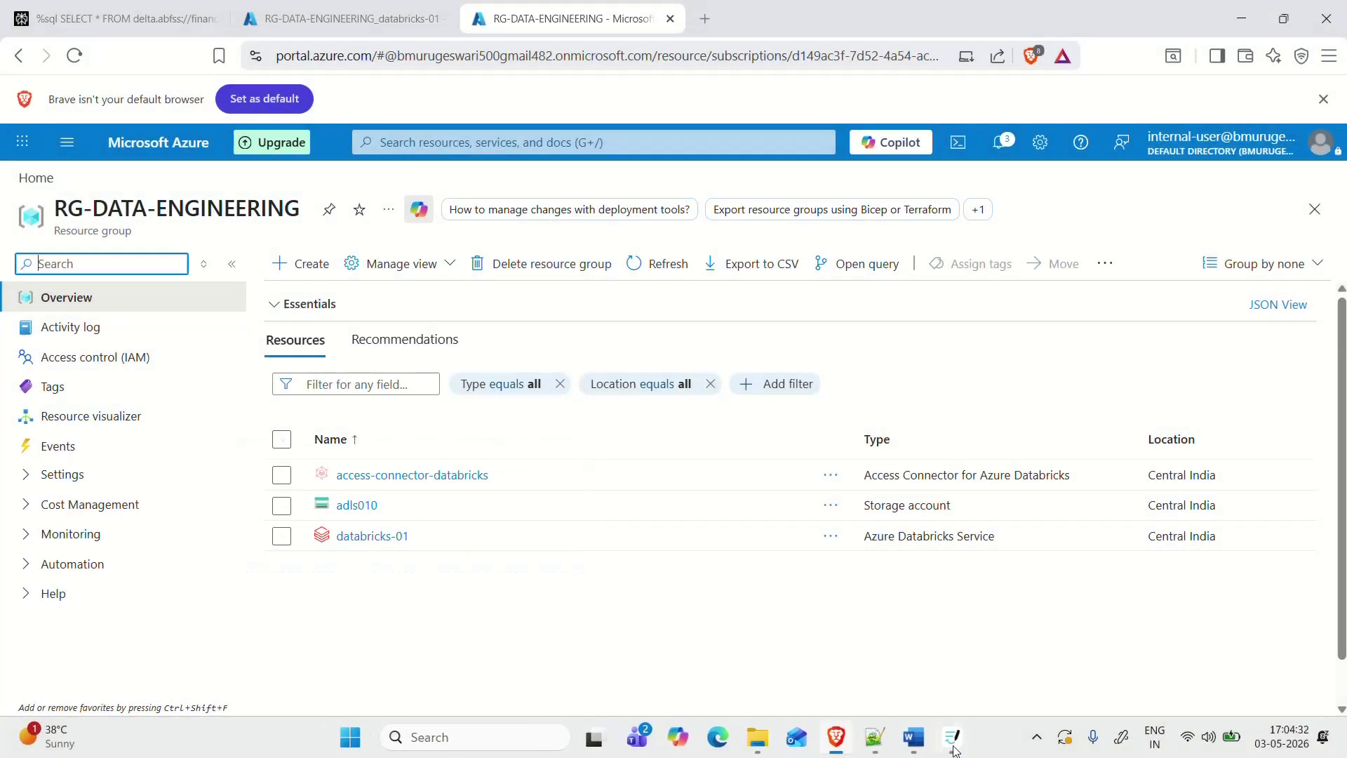
# Step: Switch to Goodnotes, add a blank page with the current template after page 32, and paste the resource list screenshot
pyautogui.click(953, 738)
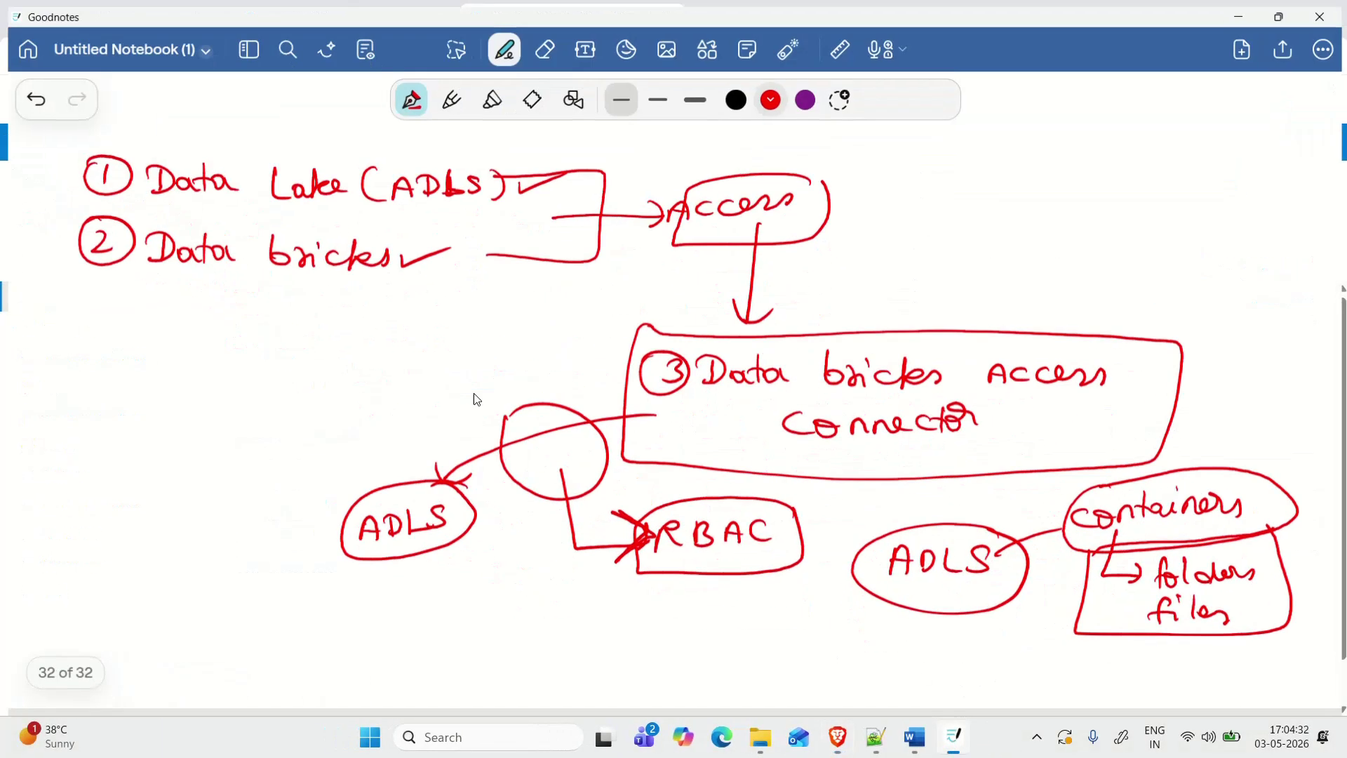
pyautogui.click(1248, 44)
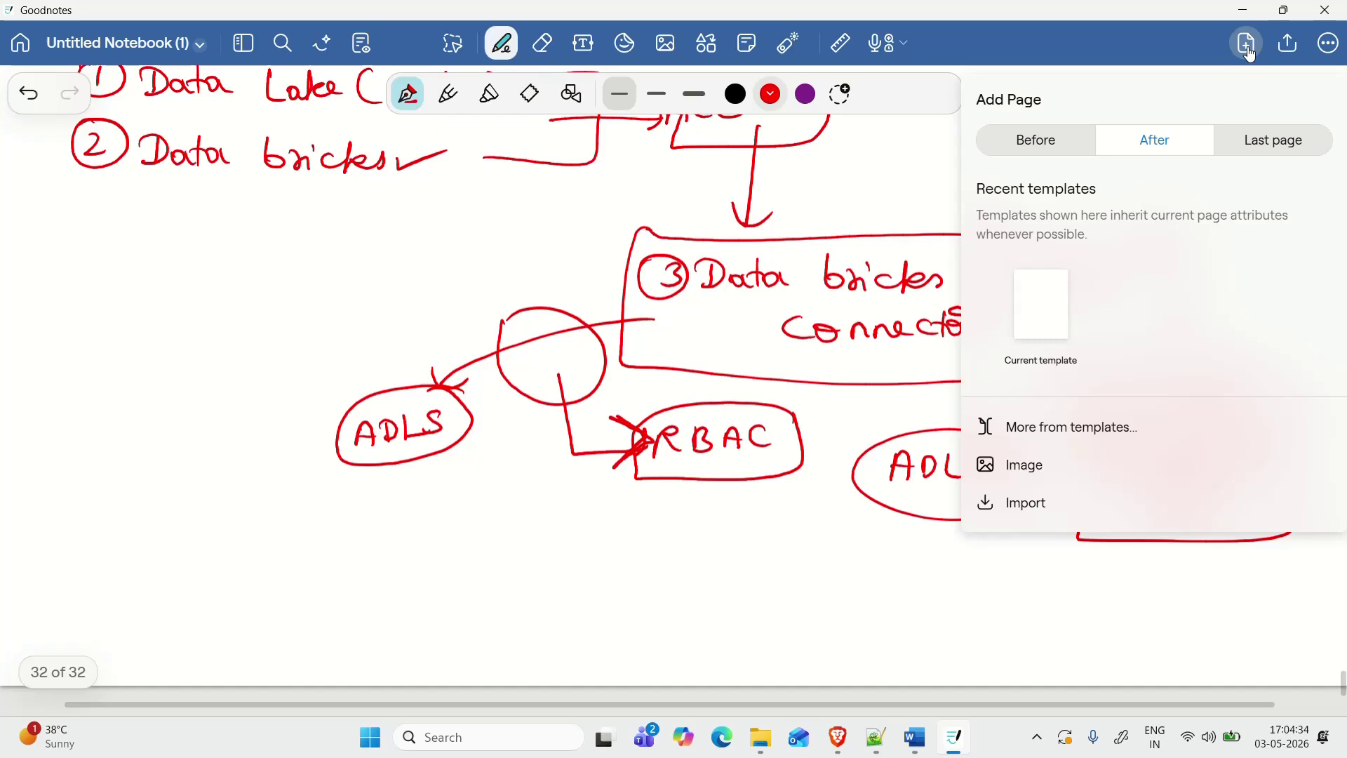
pyautogui.click(1032, 302)
pyautogui.hotkey('ctrl', 'v')
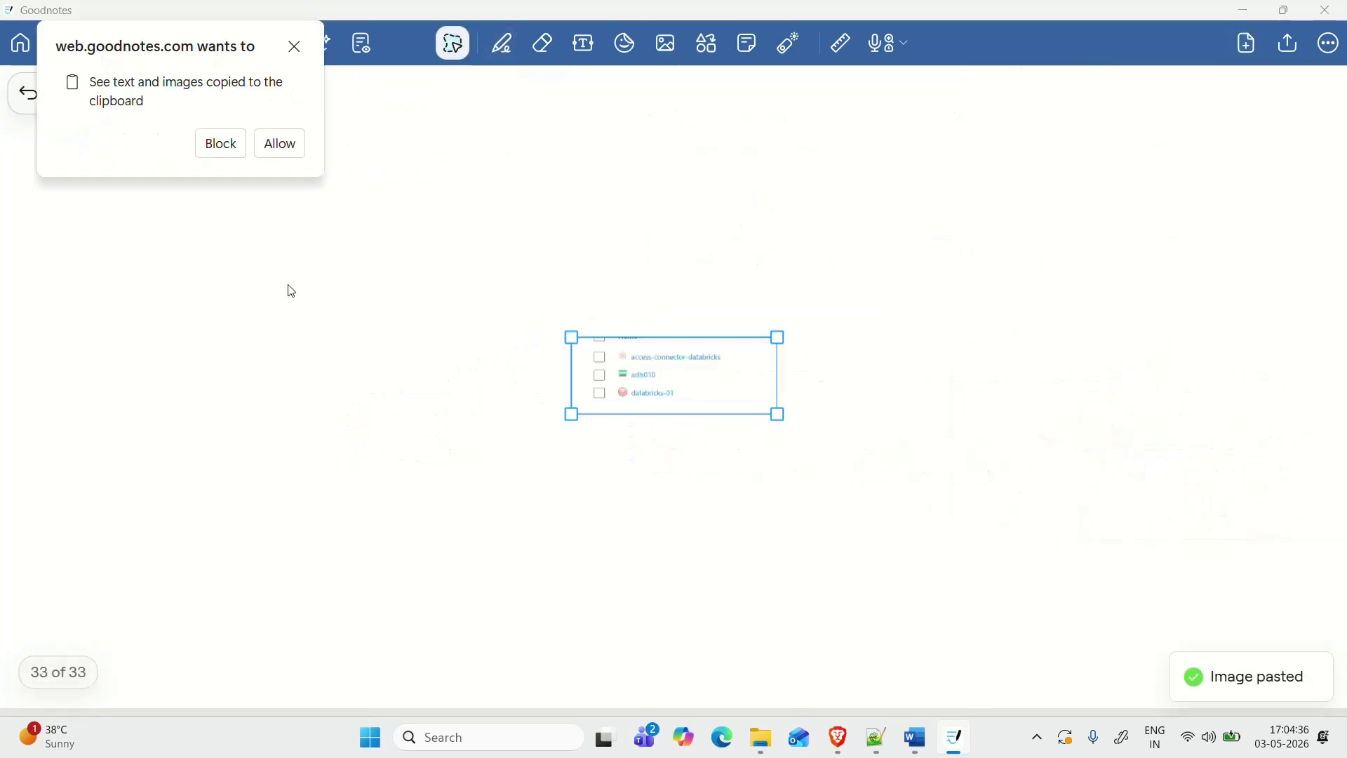
# Step: Enlarge the pasted screenshot and move it to the page's upper-left area, dismissing the clipboard permission request
pyautogui.moveTo(571, 334); pyautogui.dragTo(525, 251)
pyautogui.moveTo(546, 379); pyautogui.dragTo(259, 304)
pyautogui.click(294, 47)
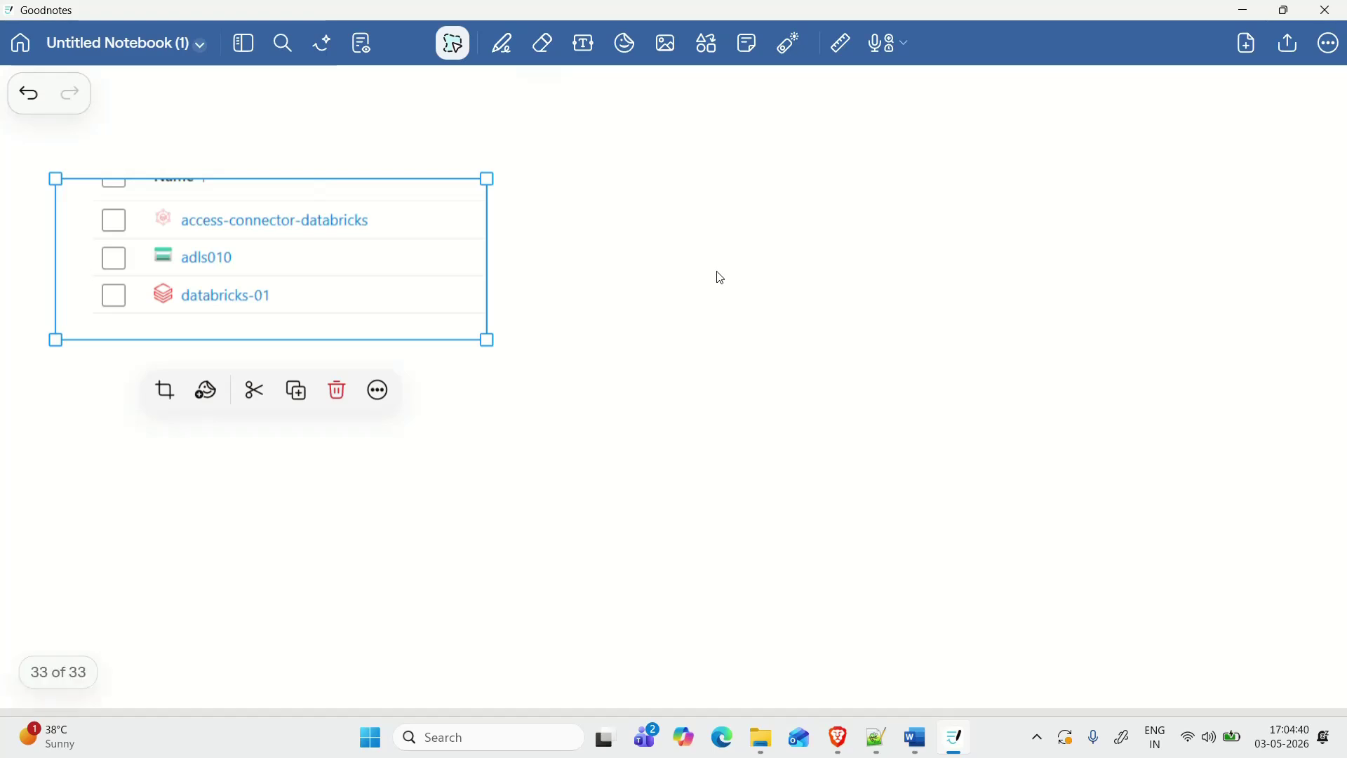
pyautogui.click(720, 277)
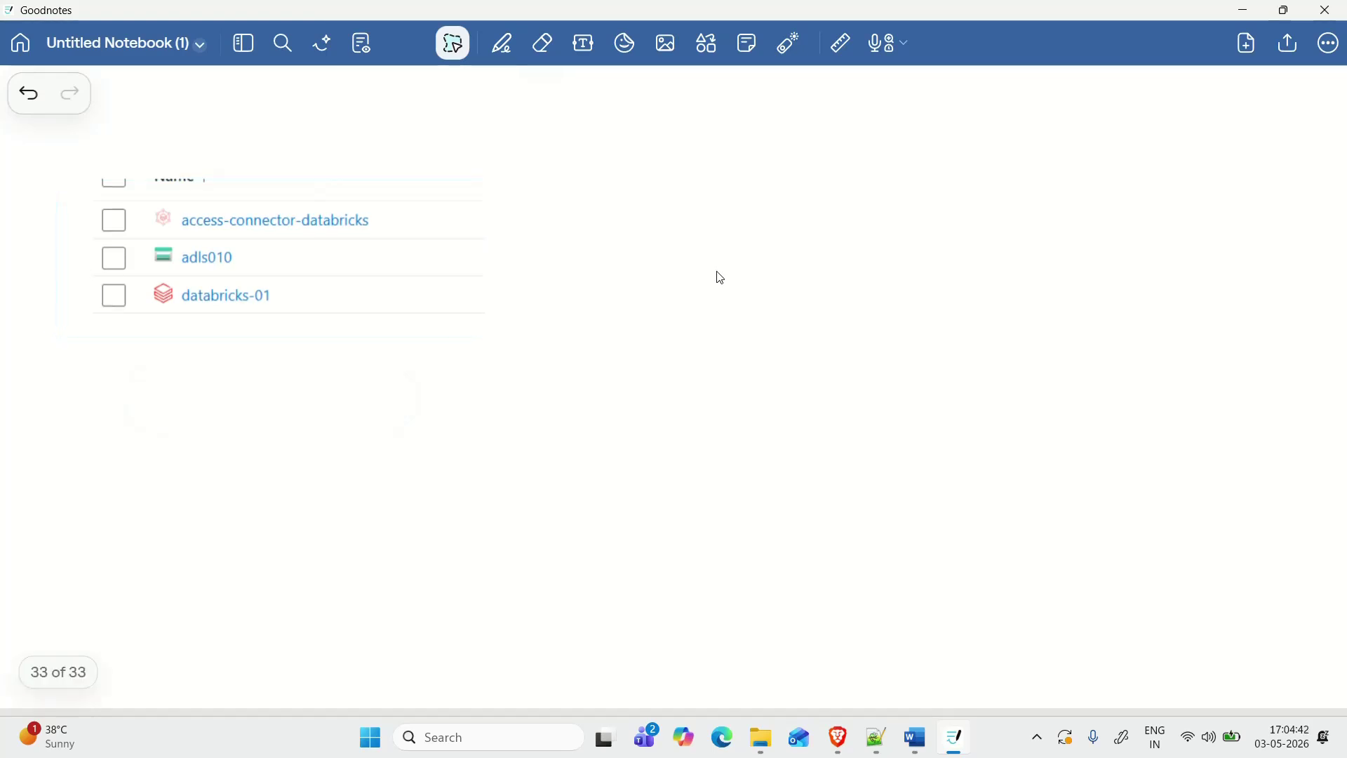
# Step: Circle the databricks-01 entry in the pasted screenshot with the red pen
pyautogui.click(503, 46)
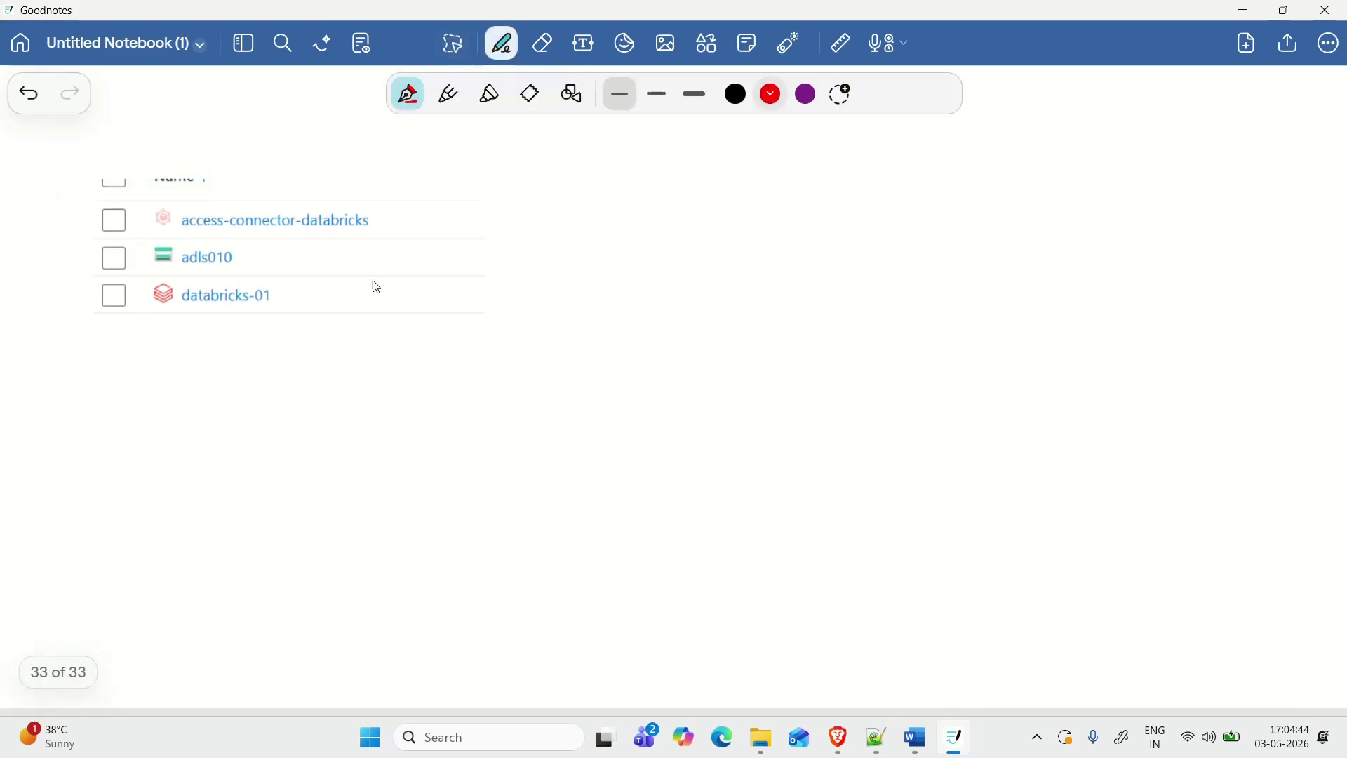
pyautogui.moveTo(168, 276)
pyautogui.mouseDown()
pyautogui.moveTo(240, 331)
pyautogui.moveTo(242, 279)
pyautogui.mouseUp()
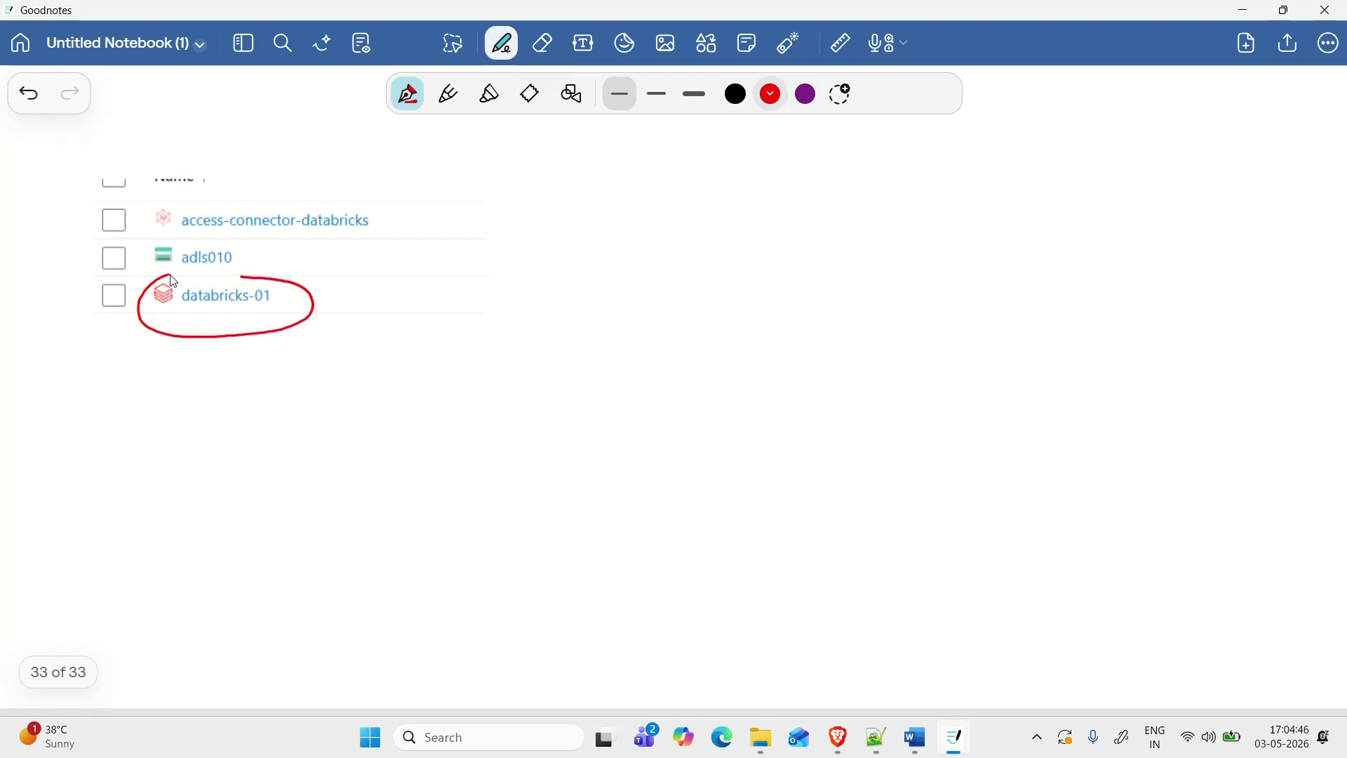
# Step: Handwrite "we will try to access files inside" linked from databricks-01, box "files inside", and draw an arrow from it to the circled adls010
pyautogui.moveTo(263, 327)
pyautogui.mouseDown()
pyautogui.moveTo(265, 386)
pyautogui.moveTo(642, 390)
pyautogui.mouseUp()
pyautogui.moveTo(642, 366); pyautogui.dragTo(643, 371)
pyautogui.moveTo(654, 365); pyautogui.dragTo(654, 387)
pyautogui.moveTo(737, 378)
pyautogui.mouseDown()
pyautogui.moveTo(749, 406)
pyautogui.moveTo(909, 379)
pyautogui.moveTo(930, 393)
pyautogui.moveTo(1003, 379)
pyautogui.moveTo(1217, 383)
pyautogui.moveTo(997, 404)
pyautogui.moveTo(1253, 354)
pyautogui.moveTo(1232, 342)
pyautogui.mouseUp()
pyautogui.moveTo(1078, 339)
pyautogui.mouseDown()
pyautogui.moveTo(586, 259)
pyautogui.moveTo(261, 242)
pyautogui.moveTo(266, 257)
pyautogui.moveTo(156, 240)
pyautogui.moveTo(208, 266)
pyautogui.mouseUp()
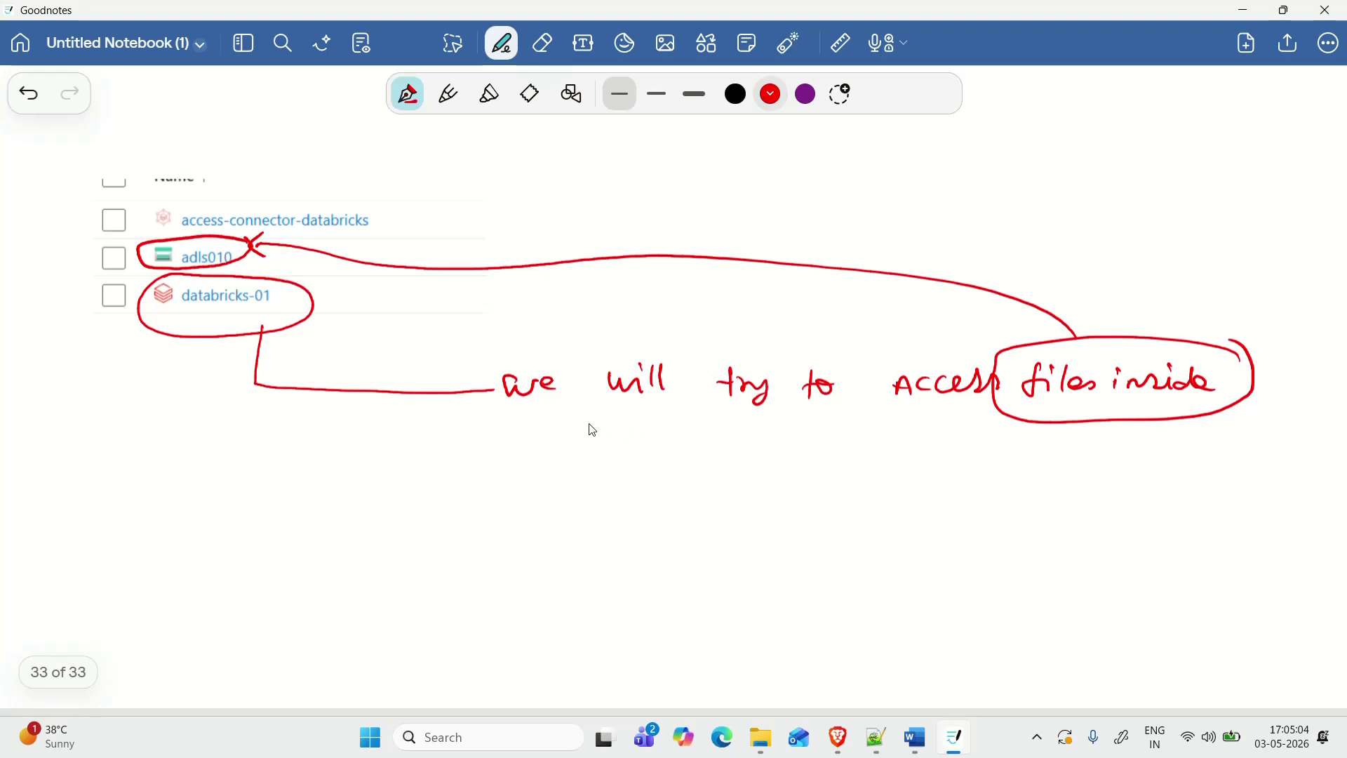
# Step: Handwrite "Access or permission" in red above the sentence and draw an outline around it
pyautogui.moveTo(526, 333)
pyautogui.mouseDown()
pyautogui.moveTo(577, 309)
pyautogui.moveTo(665, 310)
pyautogui.mouseUp()
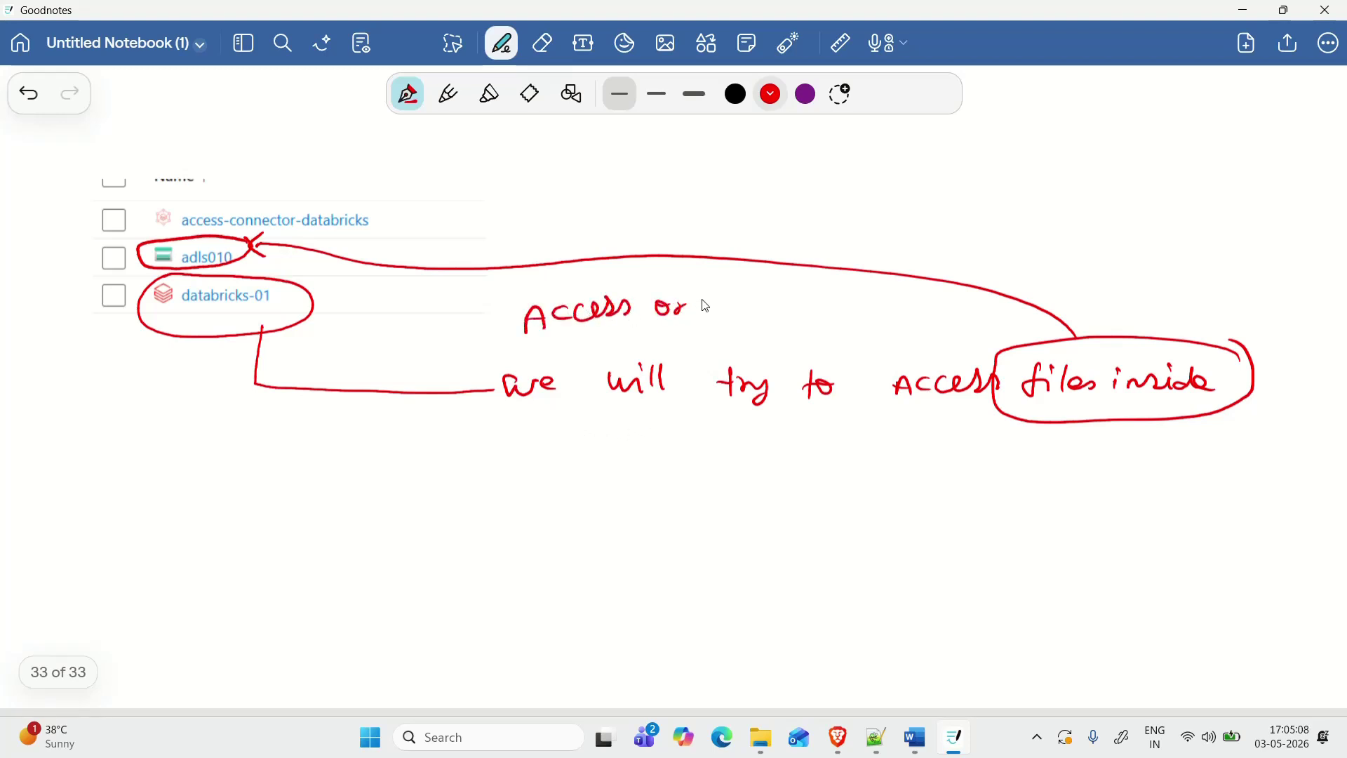
pyautogui.moveTo(748, 307); pyautogui.dragTo(830, 299)
pyautogui.moveTo(851, 286)
pyautogui.mouseDown()
pyautogui.moveTo(661, 269)
pyautogui.moveTo(534, 342)
pyautogui.moveTo(838, 327)
pyautogui.moveTo(850, 284)
pyautogui.mouseUp()
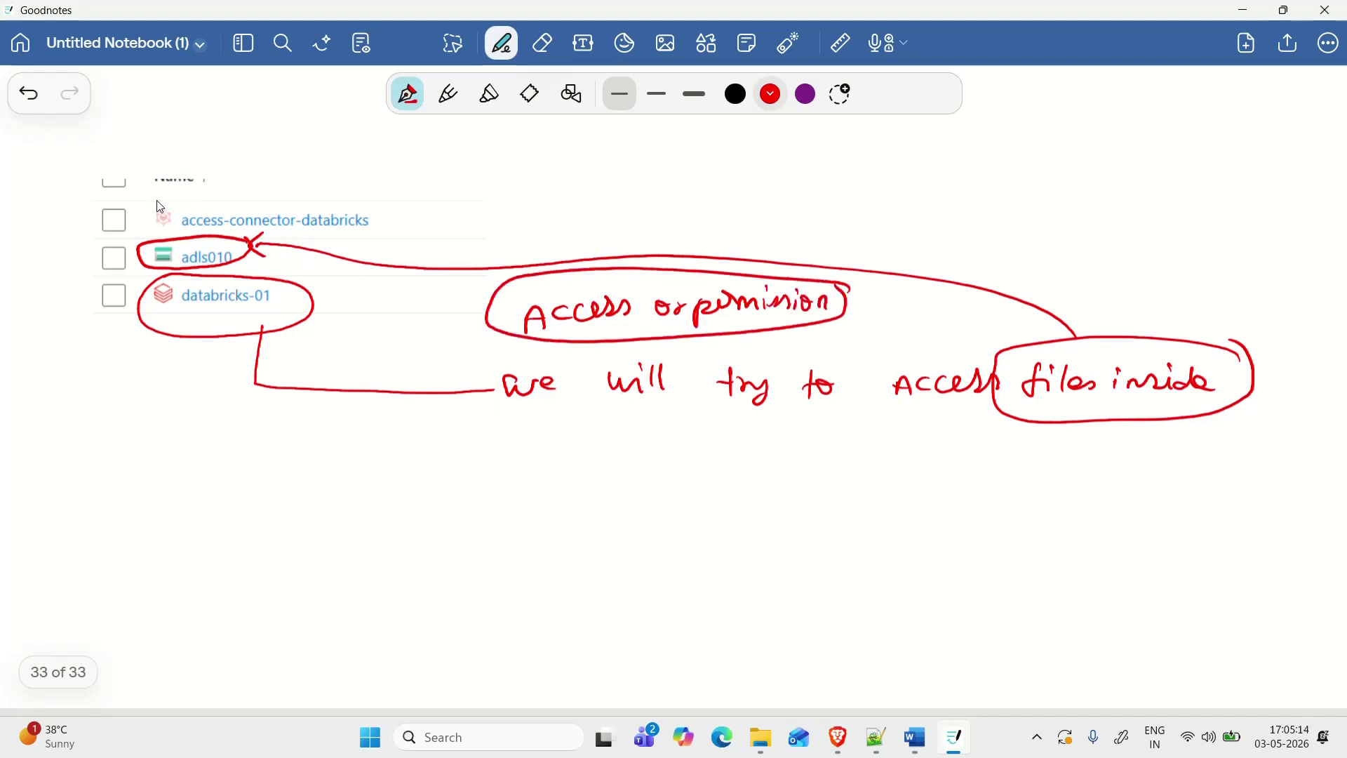
# Step: Box access-connector-databricks, link it by arrow to a circled "Adls", and write "permission → access" beside it with "access" boxed
pyautogui.moveTo(135, 232)
pyautogui.mouseDown()
pyautogui.moveTo(379, 231)
pyautogui.moveTo(176, 192)
pyautogui.moveTo(56, 468)
pyautogui.moveTo(171, 468)
pyautogui.moveTo(202, 449)
pyautogui.moveTo(226, 469)
pyautogui.mouseUp()
pyautogui.moveTo(121, 485)
pyautogui.mouseDown()
pyautogui.moveTo(252, 442)
pyautogui.moveTo(223, 421)
pyautogui.mouseUp()
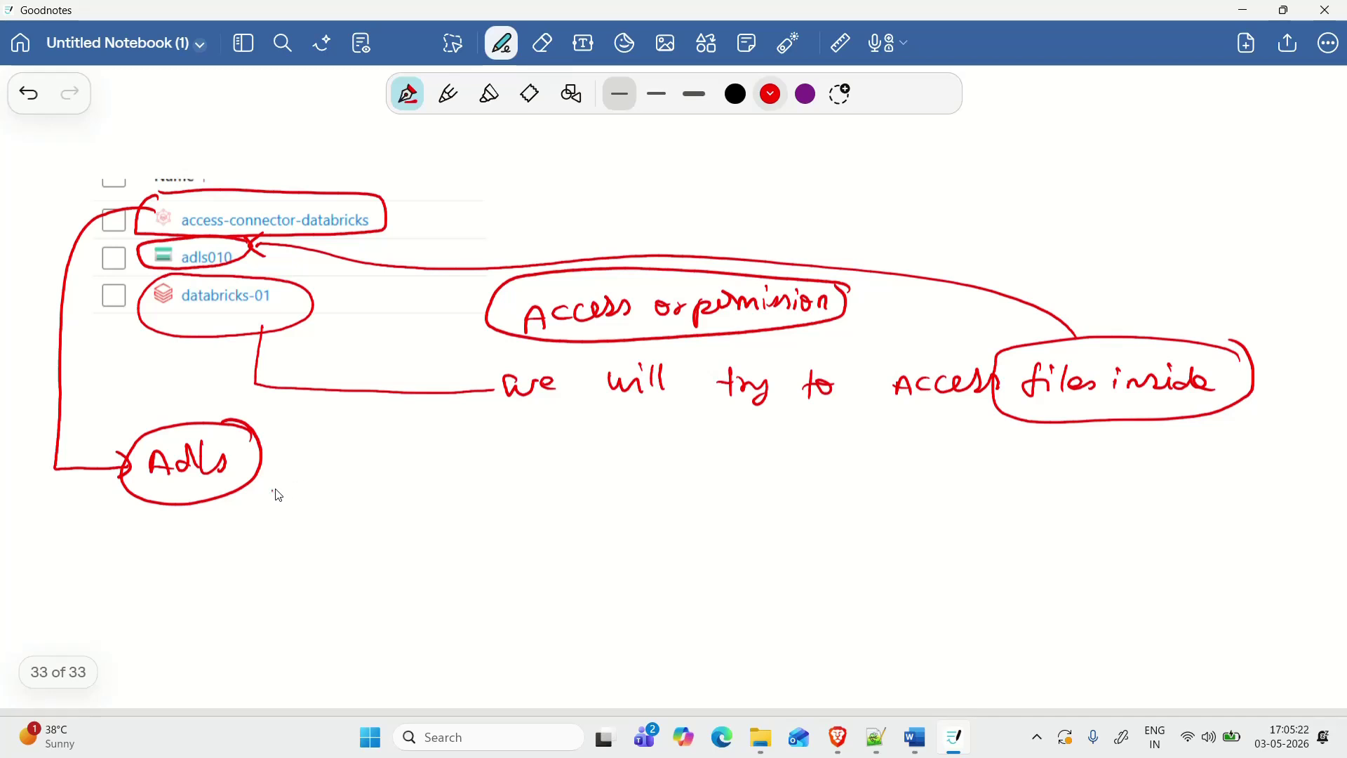
pyautogui.moveTo(276, 483)
pyautogui.mouseDown()
pyautogui.moveTo(278, 525)
pyautogui.moveTo(327, 474)
pyautogui.moveTo(356, 492)
pyautogui.moveTo(385, 479)
pyautogui.moveTo(421, 499)
pyautogui.moveTo(516, 495)
pyautogui.mouseUp()
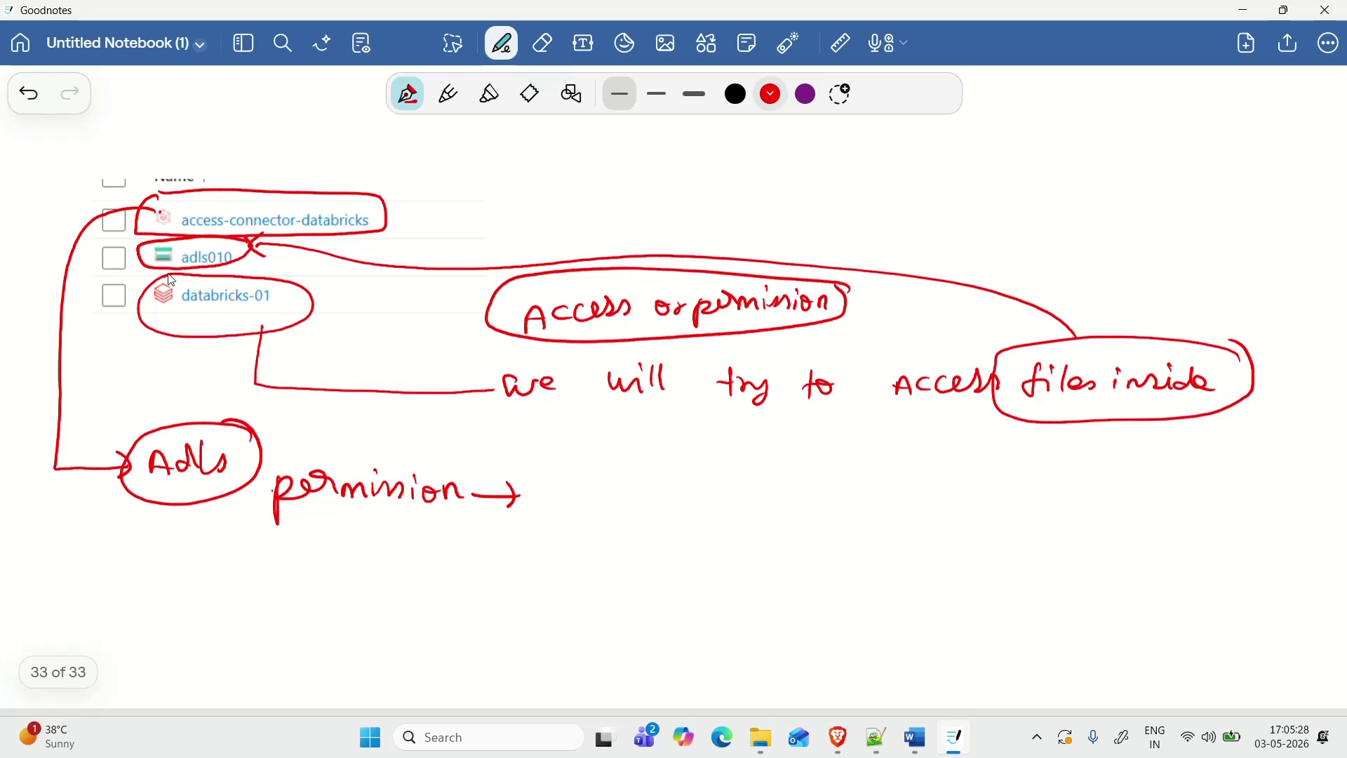
pyautogui.moveTo(546, 507); pyautogui.dragTo(670, 504)
pyautogui.moveTo(506, 515)
pyautogui.mouseDown()
pyautogui.moveTo(684, 491)
pyautogui.moveTo(678, 473)
pyautogui.mouseUp()
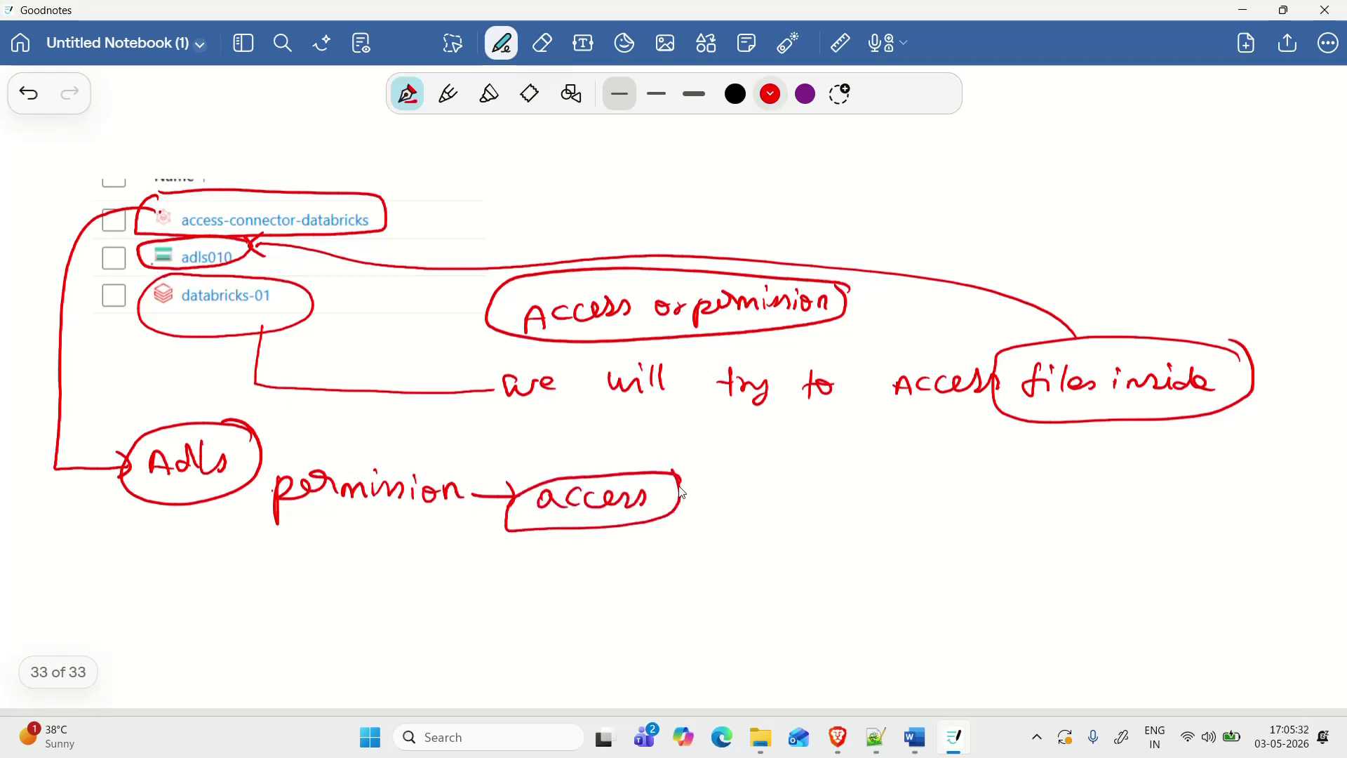
# Step: Extend the permission note with "→ connector" and write a boxed "databricks → connector → ADLS" flow pointing to a circled "ROLE"
pyautogui.moveTo(331, 208)
pyautogui.mouseDown()
pyautogui.moveTo(438, 188)
pyautogui.moveTo(432, 202)
pyautogui.mouseUp()
pyautogui.moveTo(306, 591)
pyautogui.mouseDown()
pyautogui.moveTo(309, 604)
pyautogui.moveTo(372, 586)
pyautogui.moveTo(598, 598)
pyautogui.mouseUp()
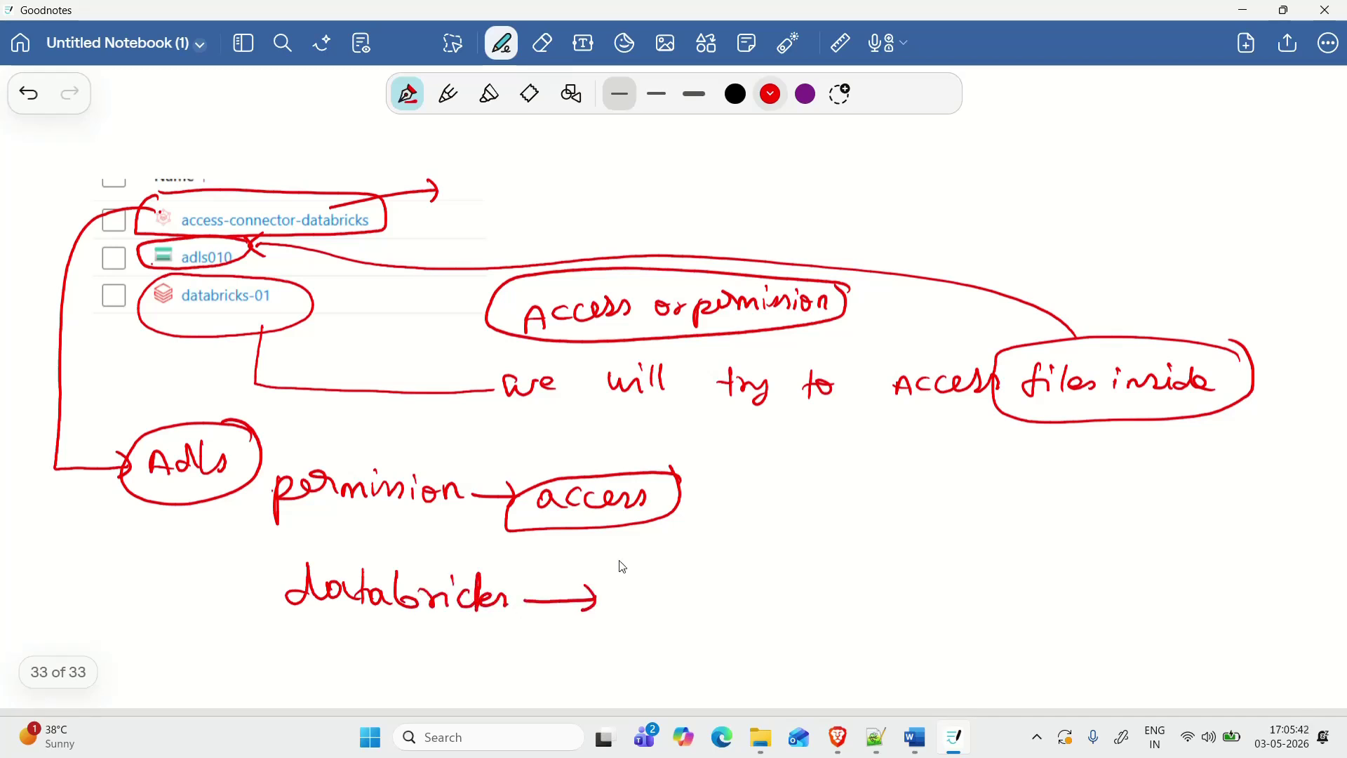
pyautogui.moveTo(661, 505)
pyautogui.mouseDown()
pyautogui.moveTo(716, 505)
pyautogui.moveTo(710, 517)
pyautogui.mouseUp()
pyautogui.moveTo(742, 514); pyautogui.dragTo(925, 495)
pyautogui.moveTo(635, 593)
pyautogui.mouseDown()
pyautogui.moveTo(627, 602)
pyautogui.moveTo(743, 608)
pyautogui.moveTo(779, 592)
pyautogui.moveTo(929, 605)
pyautogui.moveTo(1025, 592)
pyautogui.moveTo(1086, 561)
pyautogui.moveTo(404, 566)
pyautogui.moveTo(292, 627)
pyautogui.moveTo(1045, 640)
pyautogui.moveTo(1085, 551)
pyautogui.moveTo(1068, 580)
pyautogui.moveTo(1128, 518)
pyautogui.moveTo(1176, 495)
pyautogui.moveTo(1295, 470)
pyautogui.moveTo(1298, 504)
pyautogui.moveTo(1290, 455)
pyautogui.mouseUp()
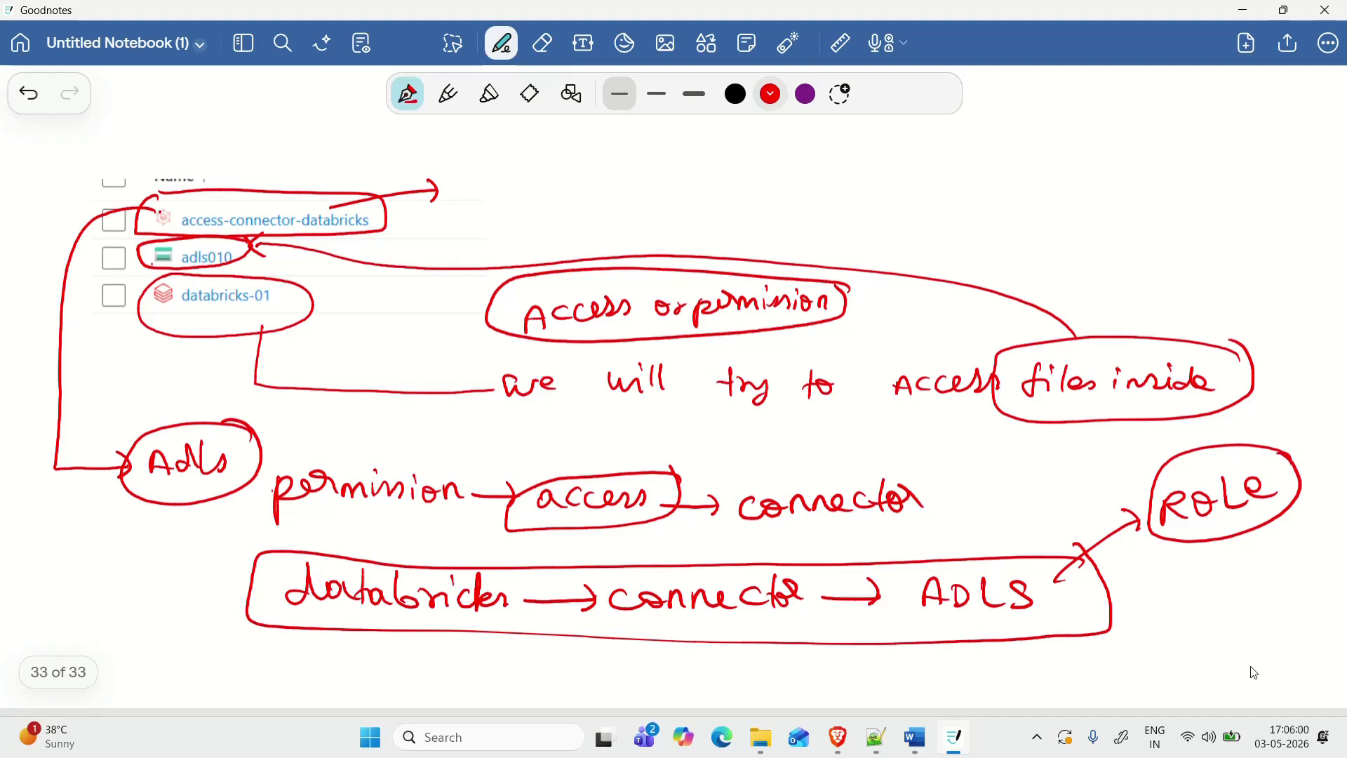
# Step: Switch to the Azure portal in Brave, check the databricks-01 deployment status, and open the deployed workspace resource
pyautogui.click(838, 737)
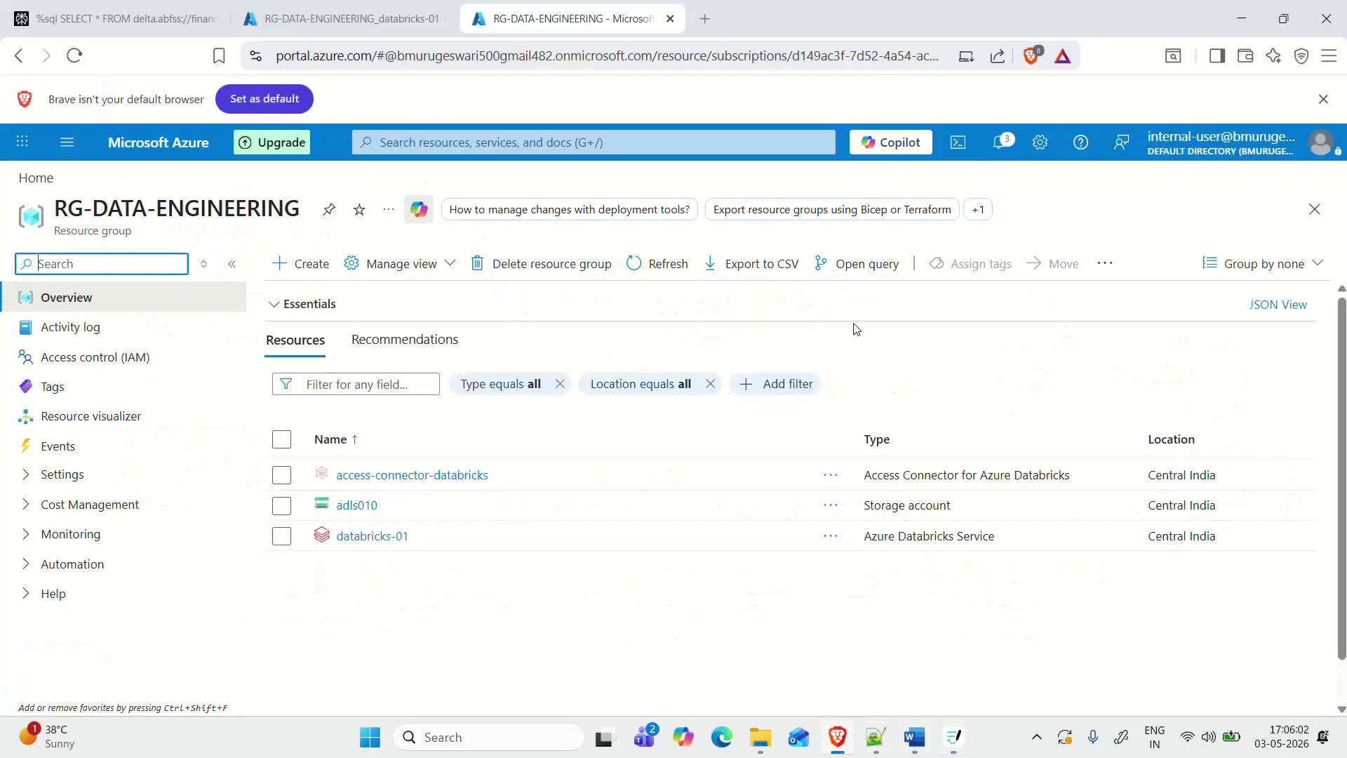
pyautogui.click(397, 8)
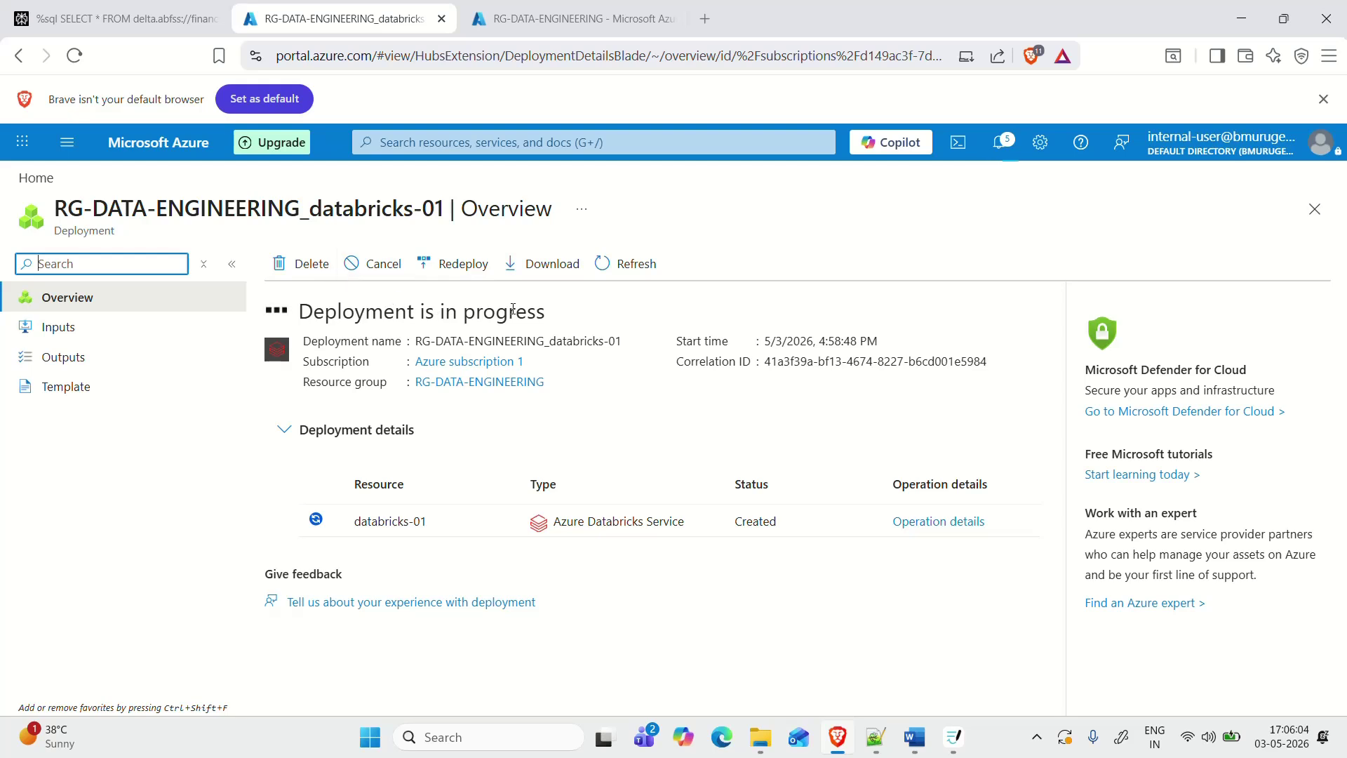
pyautogui.click(563, 21)
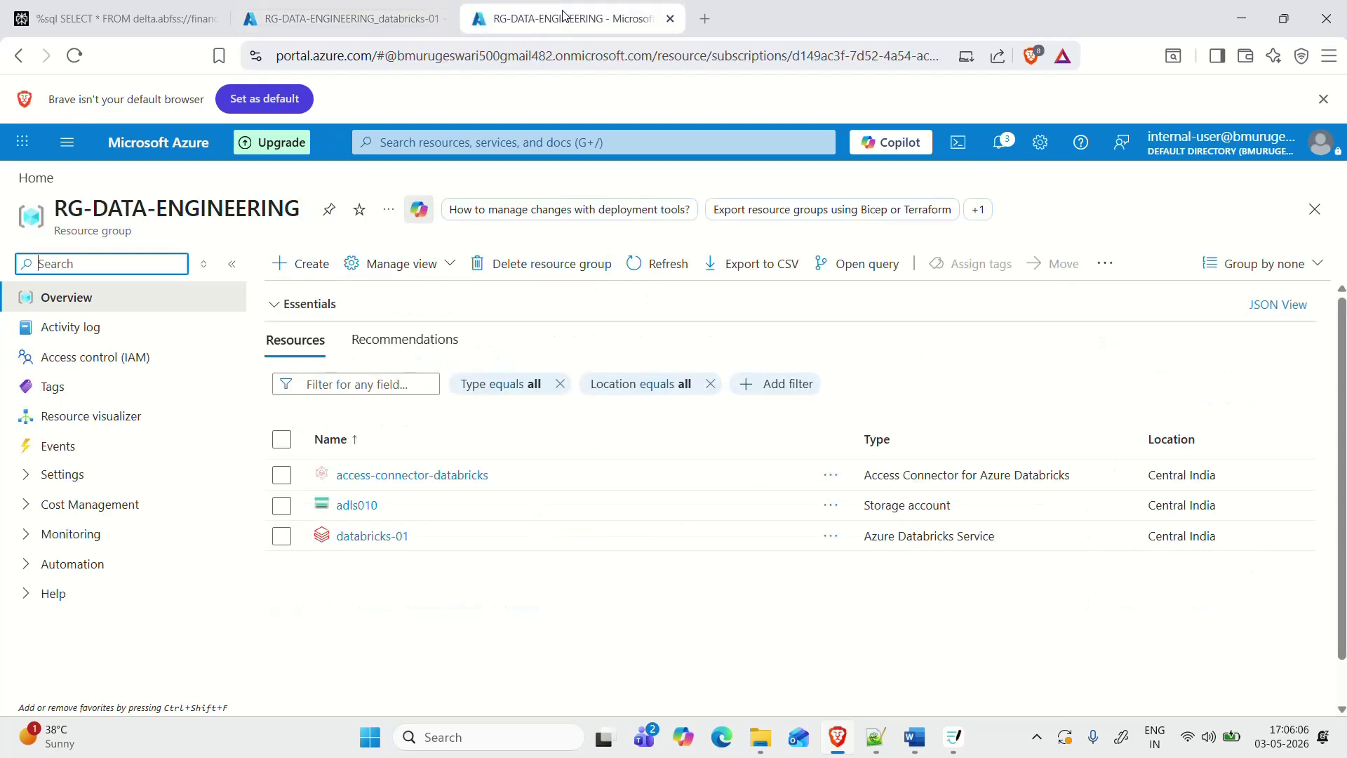
pyautogui.click(659, 263)
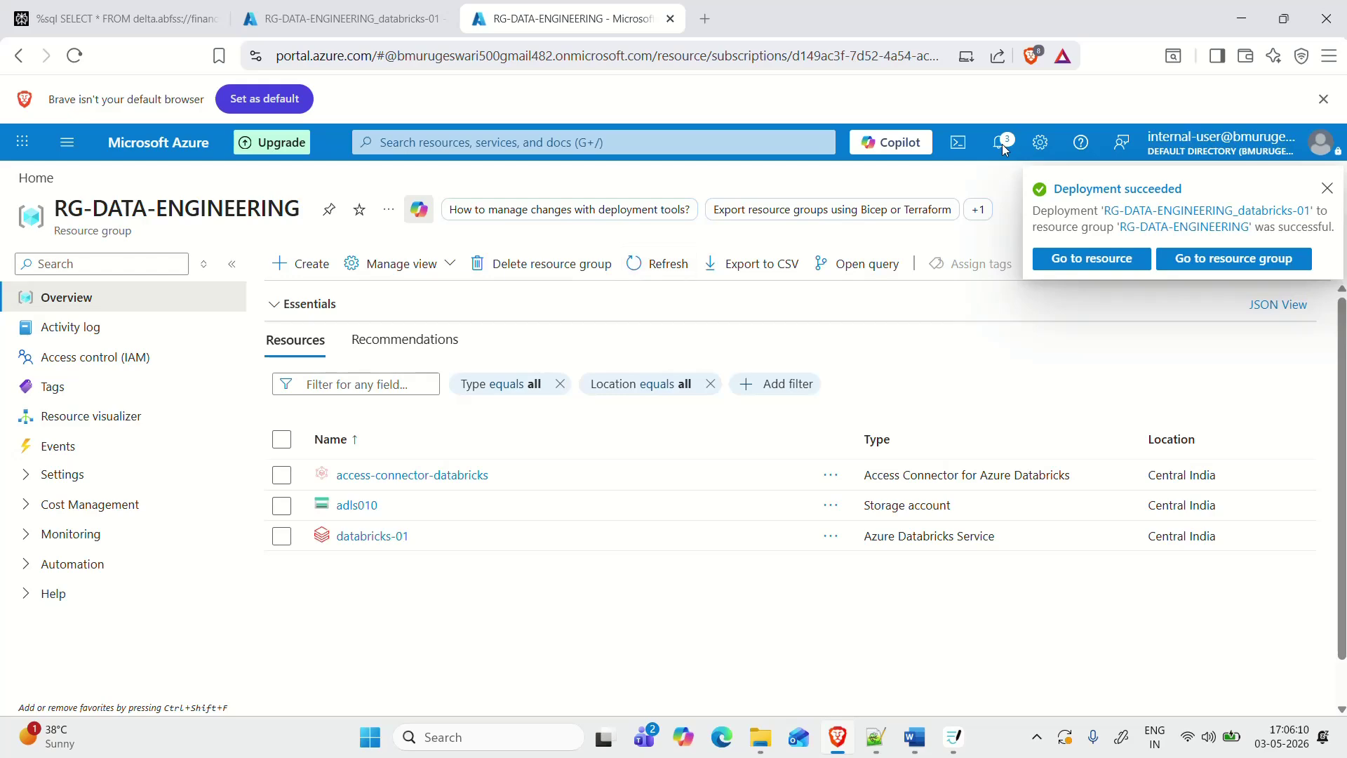
pyautogui.click(1002, 143)
pyautogui.click(295, 7)
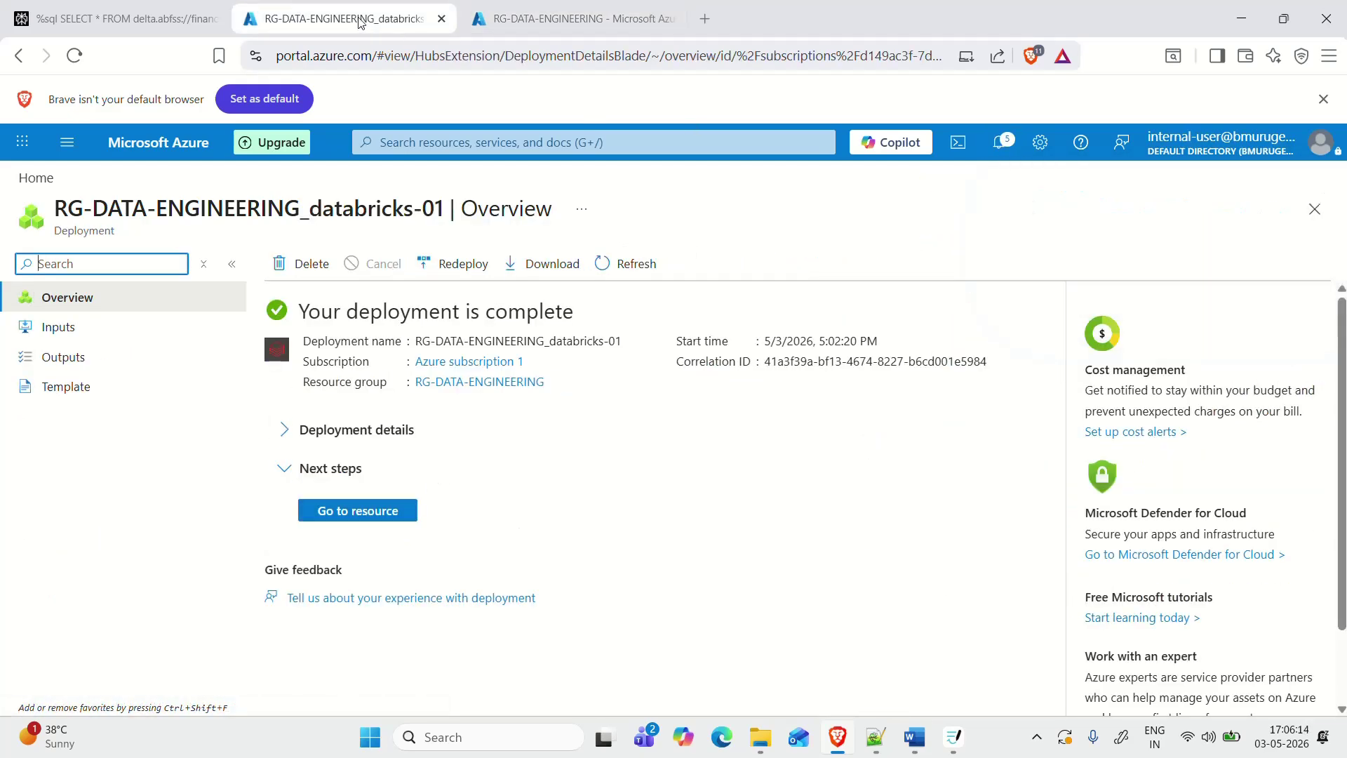
pyautogui.click(388, 516)
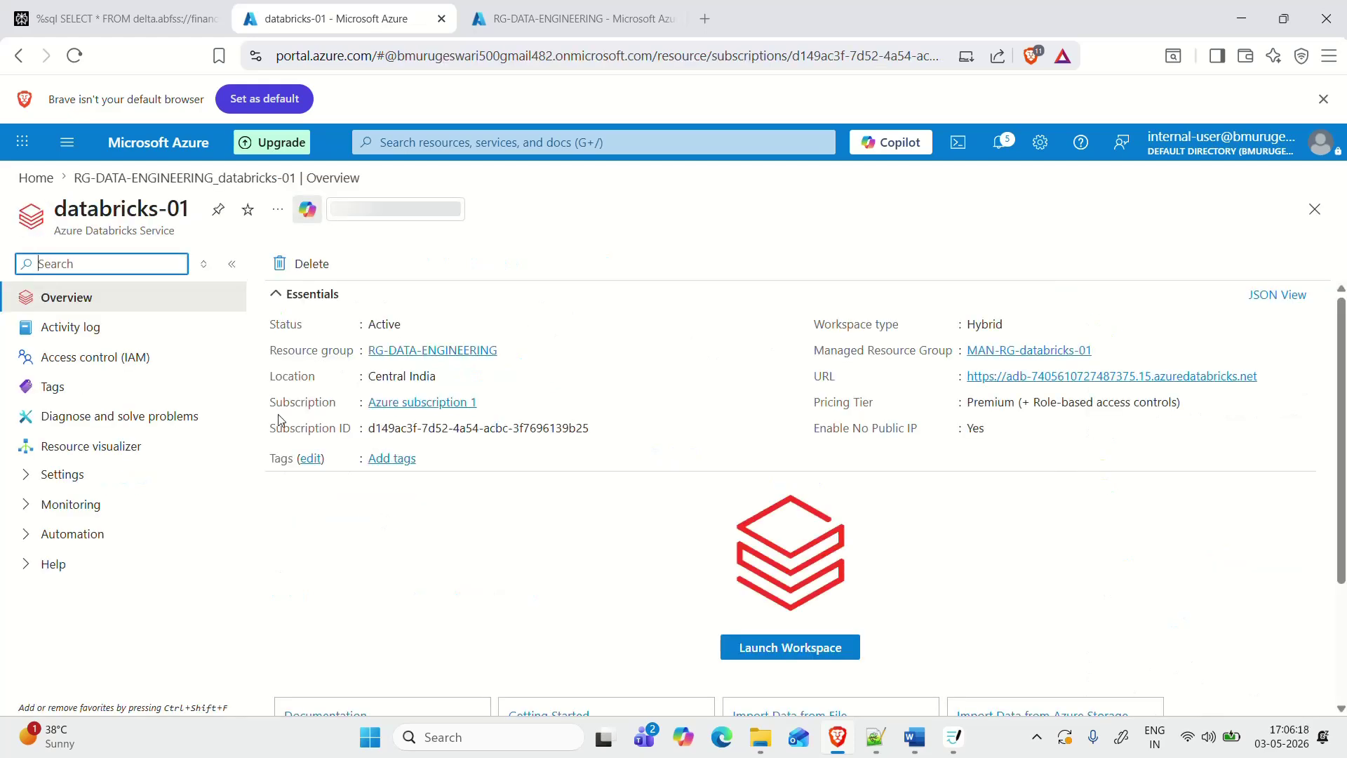
# Step: Return to the portal home, open the RG-DATA-ENGINEERING resource group, and refresh its resource list
pyautogui.click(105, 181)
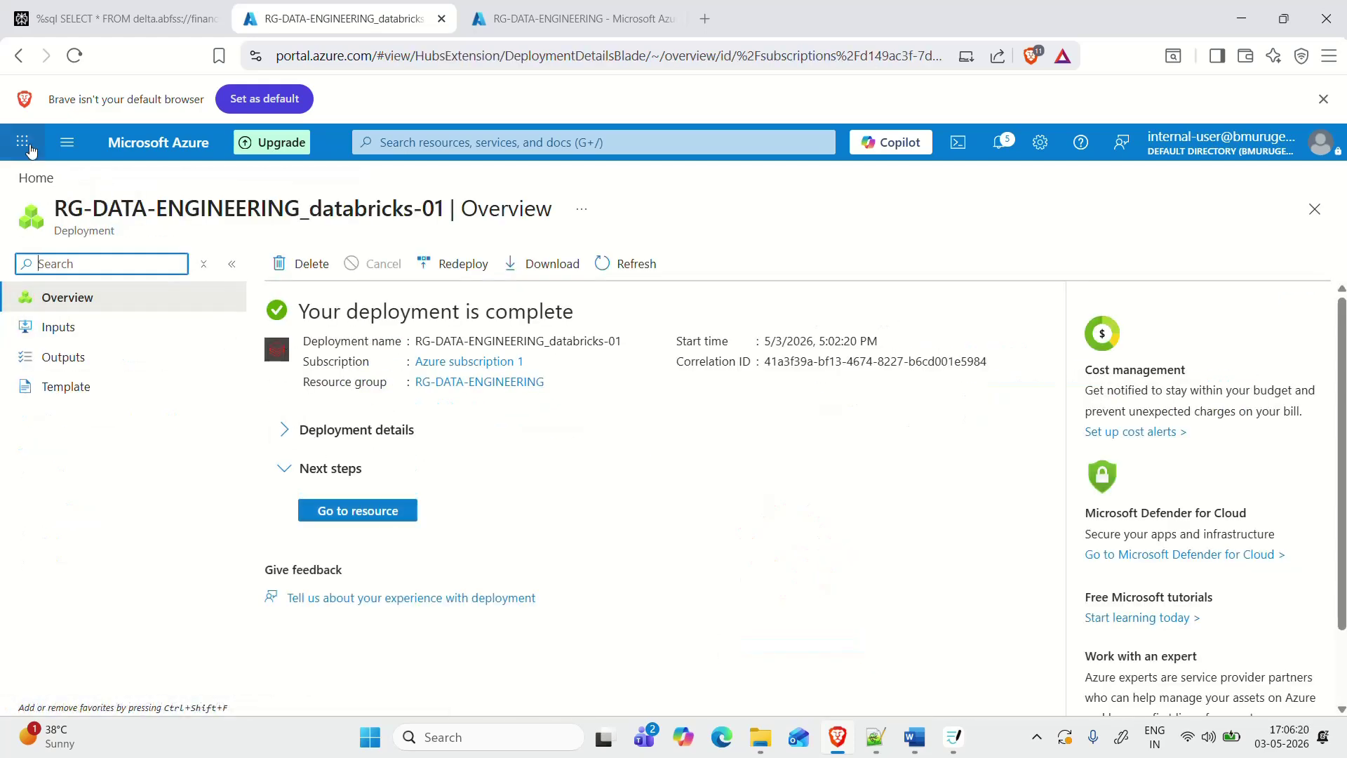
pyautogui.click(21, 181)
pyautogui.scroll(-5, 231, 491)
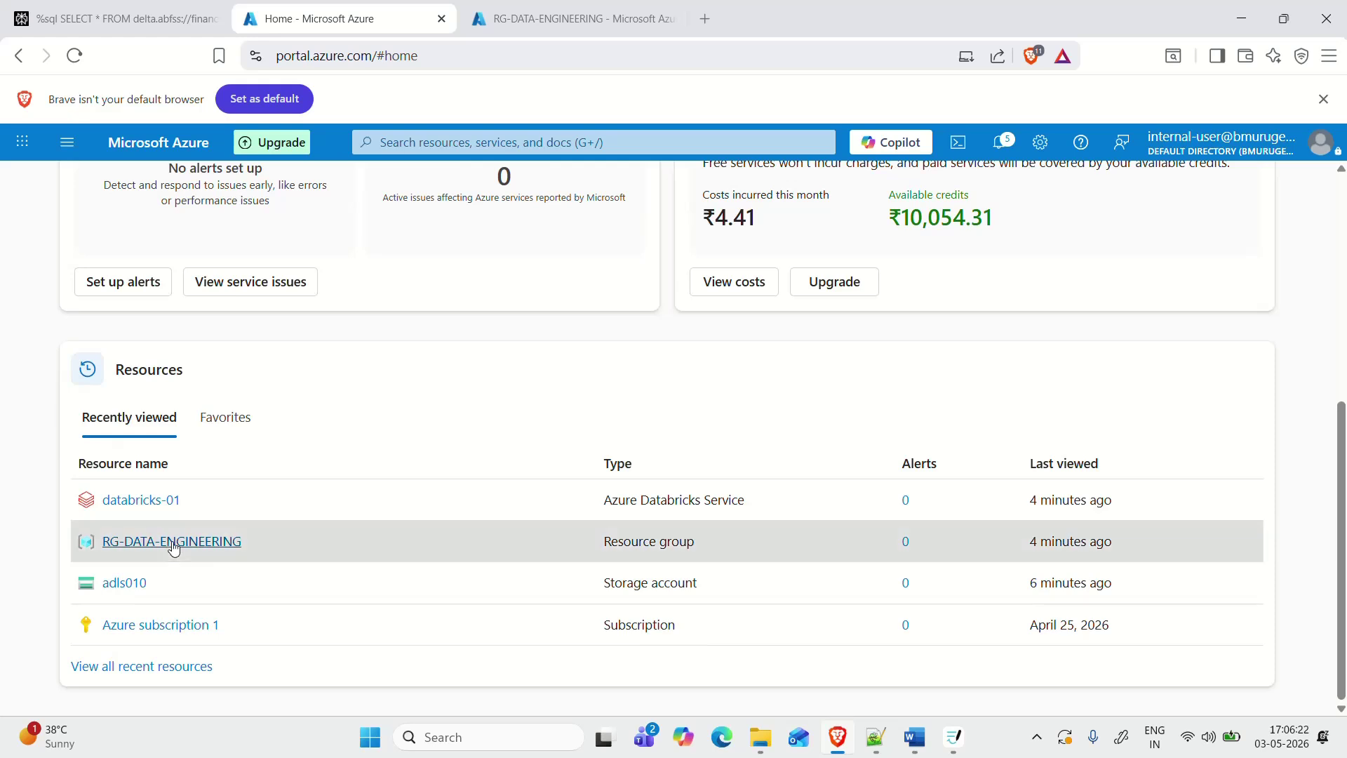
pyautogui.click(174, 543)
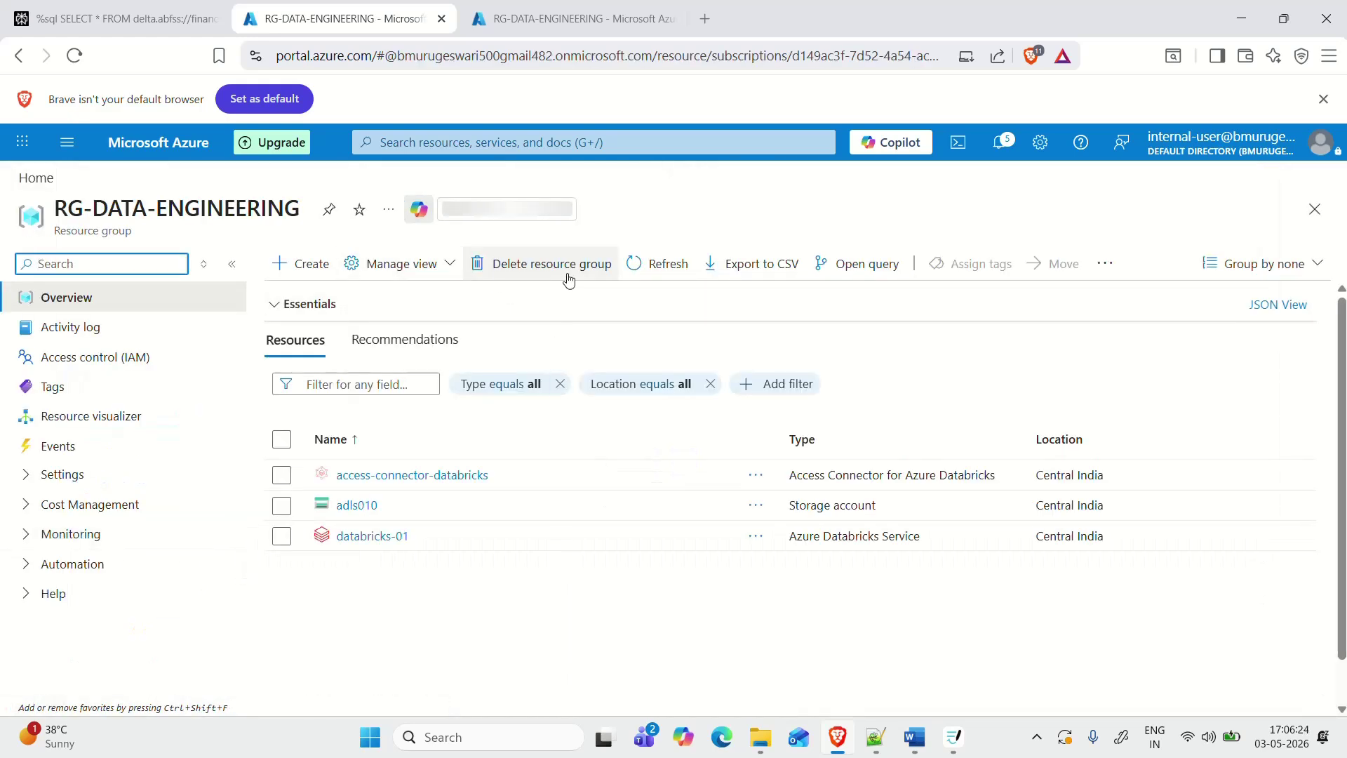
pyautogui.click(680, 272)
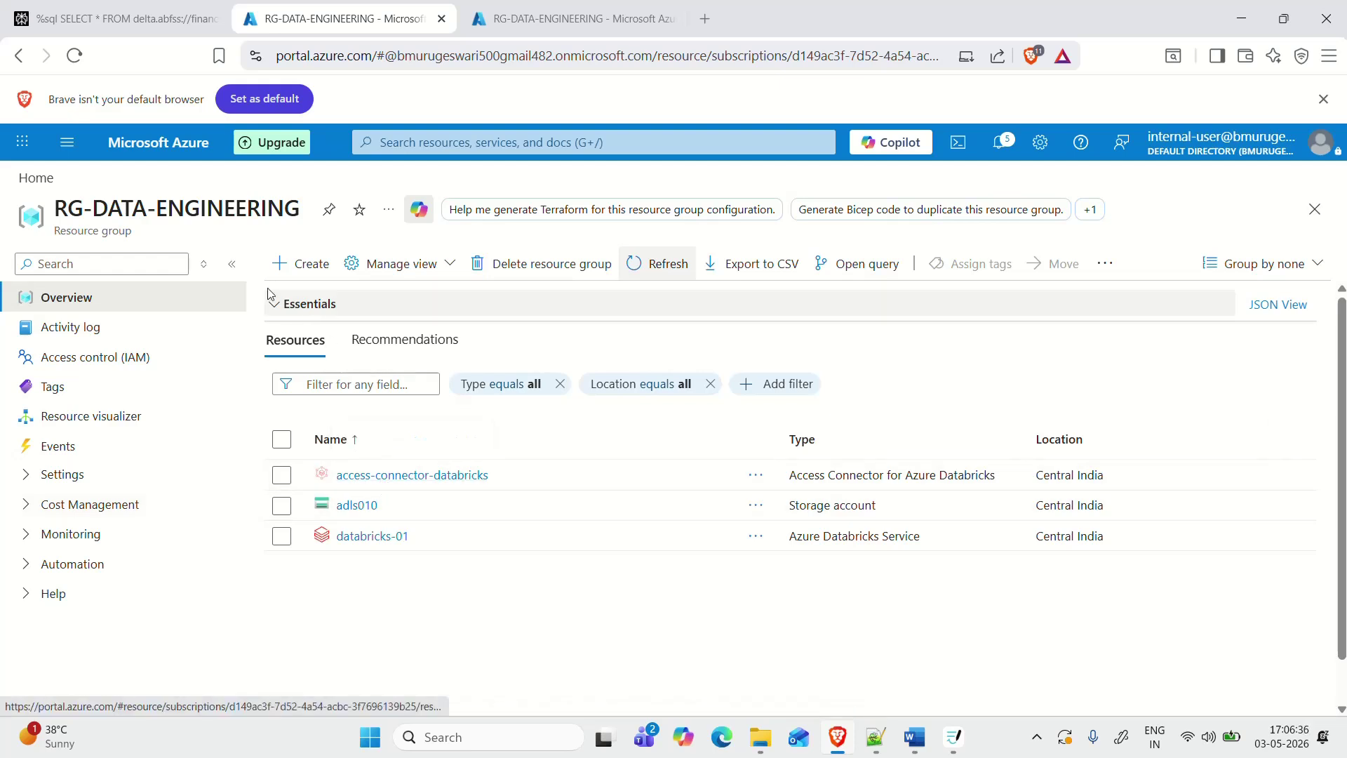
# Step: Open the adls010 storage account's Access Control (IAM) and start adding a role assignment
pyautogui.click(232, 264)
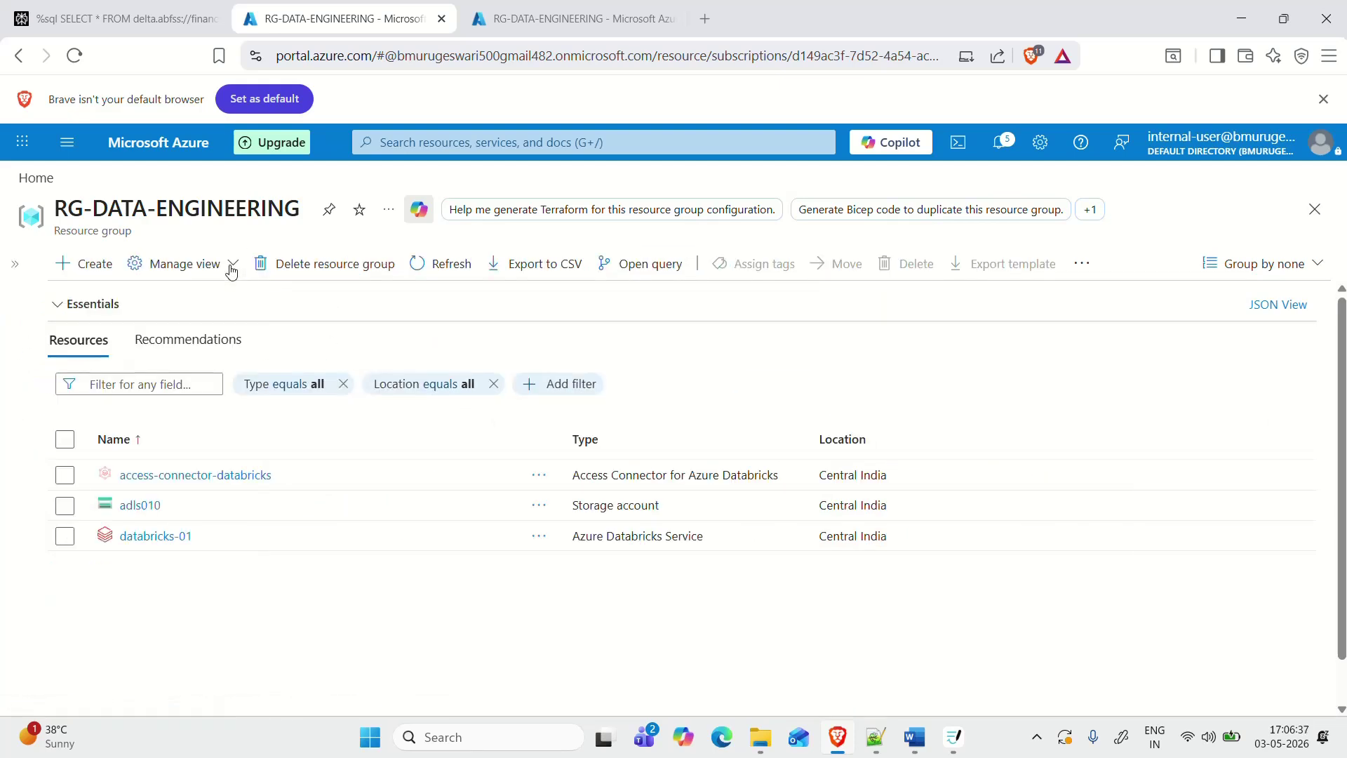
pyautogui.click(145, 506)
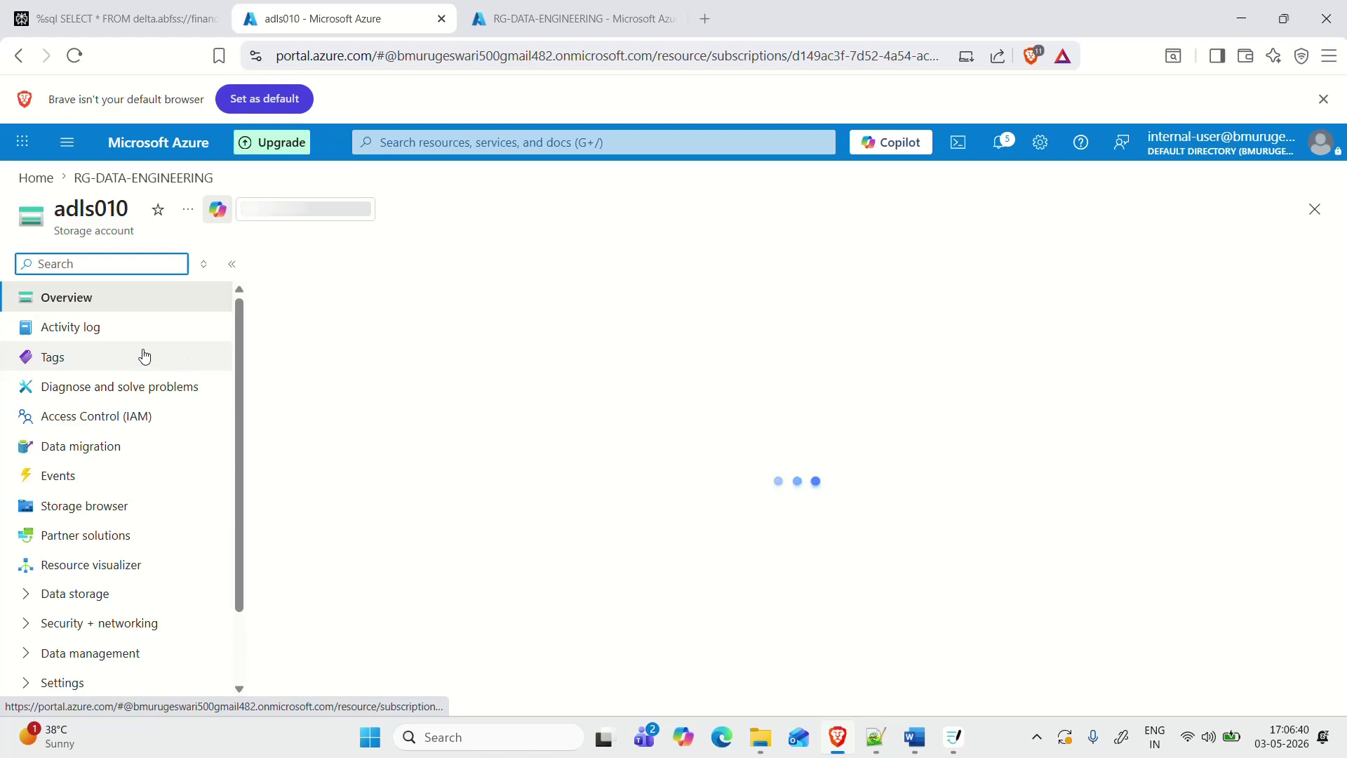
pyautogui.click(112, 431)
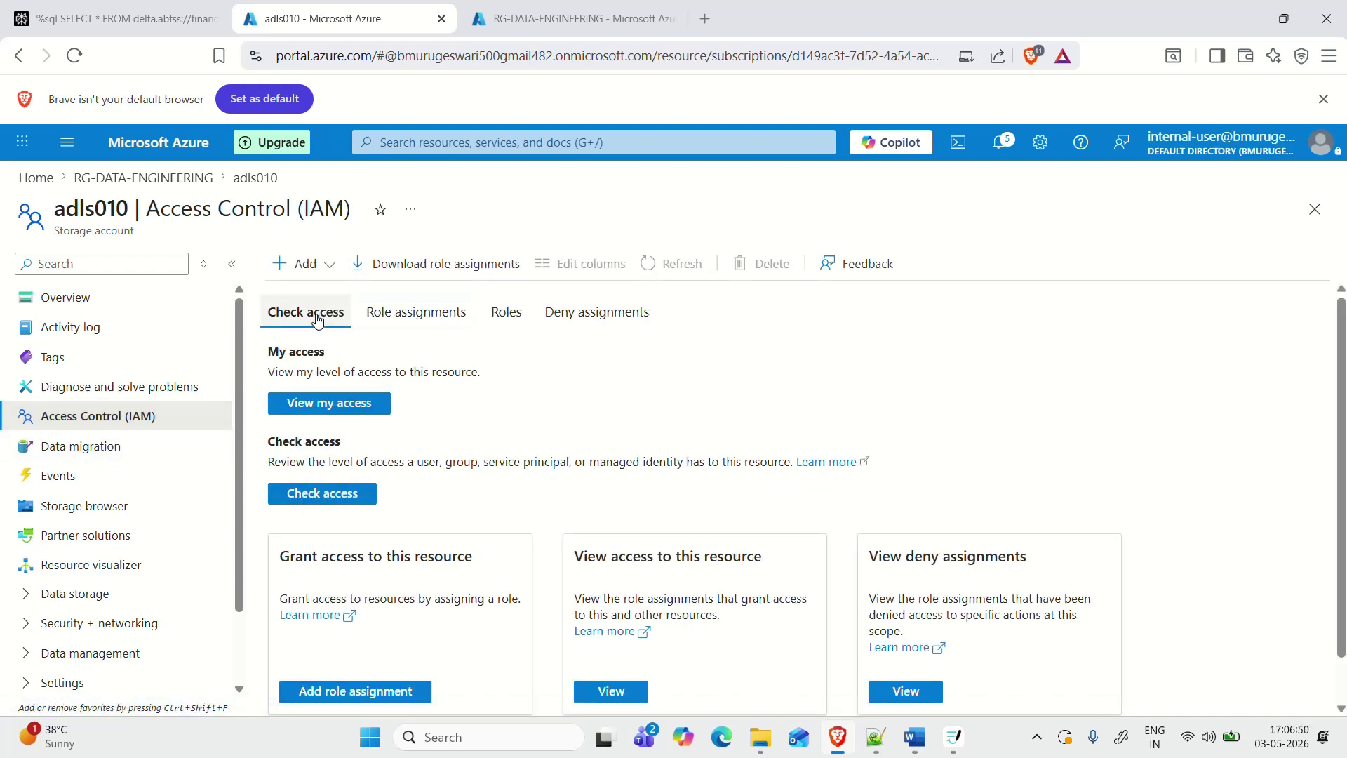
pyautogui.click(303, 266)
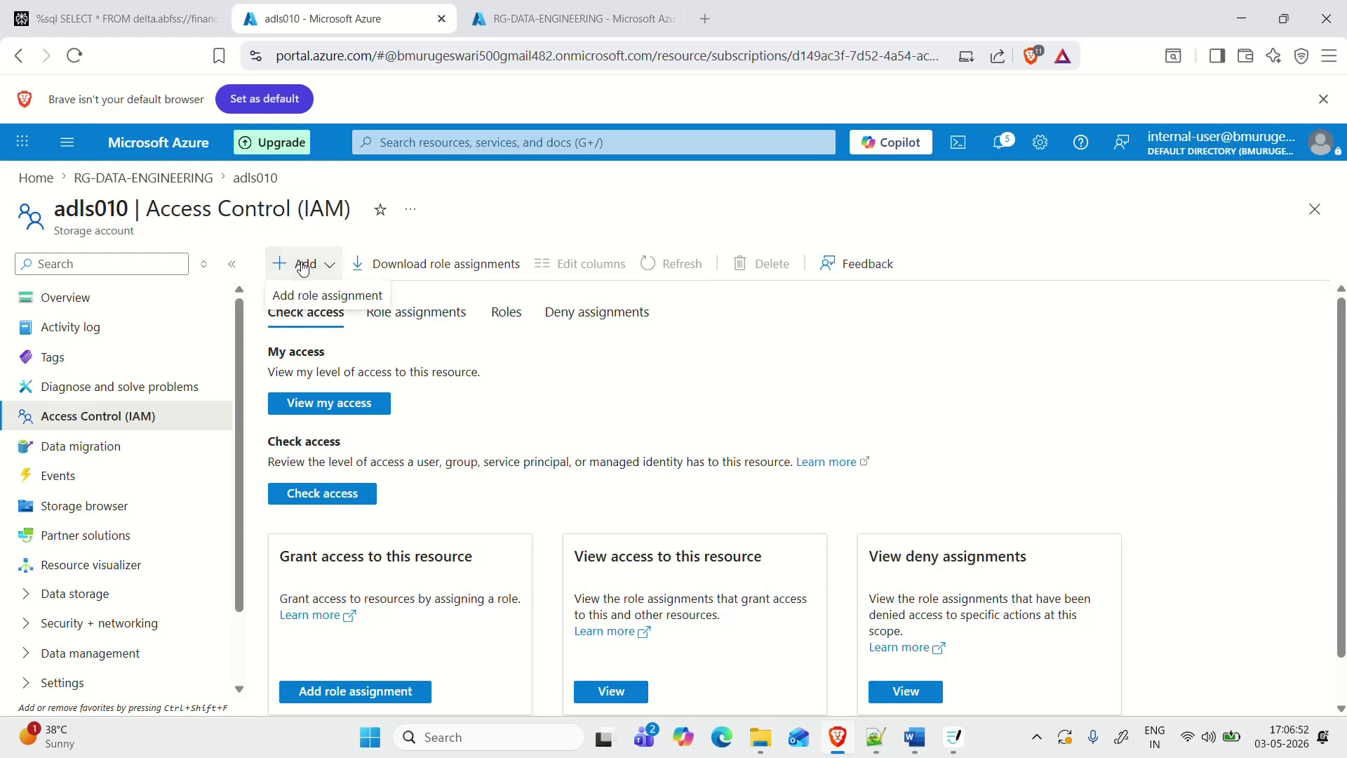
pyautogui.click(293, 300)
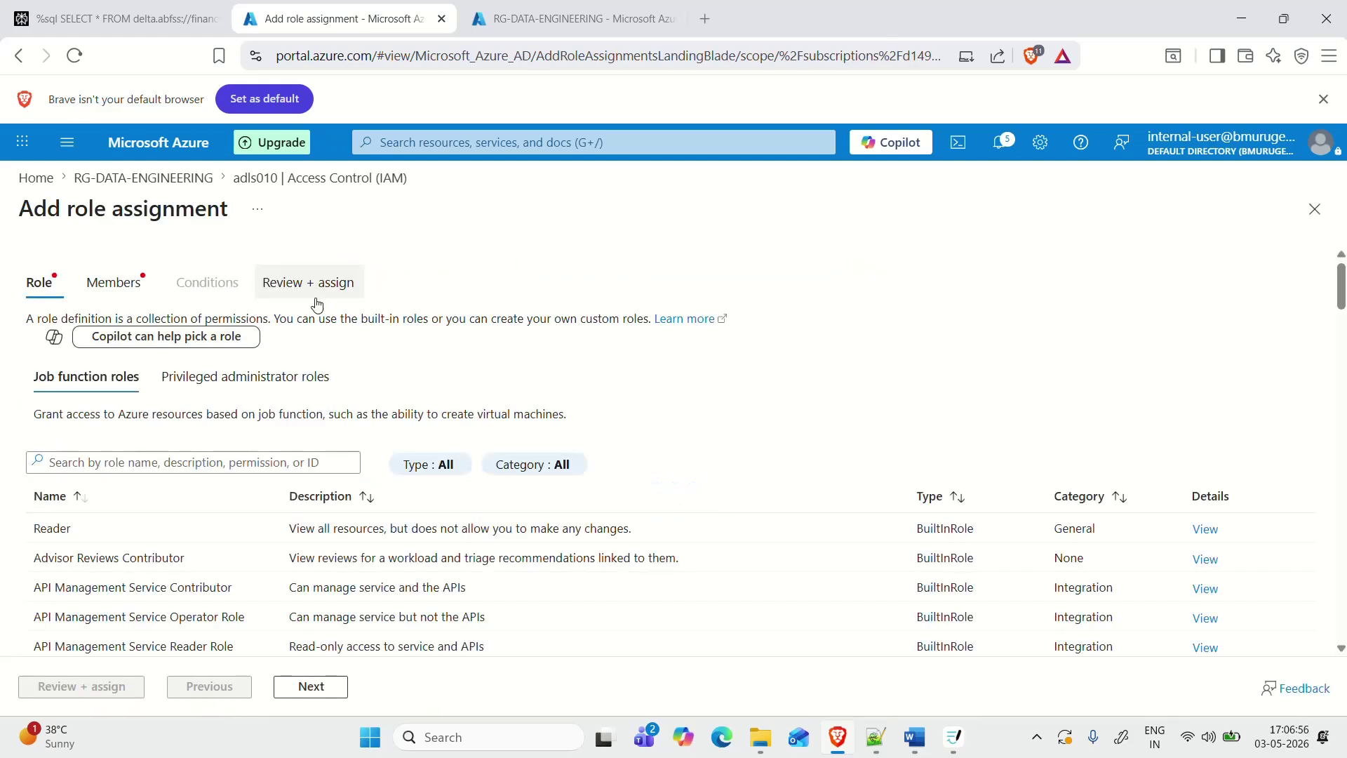
# Step: Search the roles for "storage blob data", choose Storage Blob Data Contributor, and proceed to the members settings
pyautogui.click(82, 464)
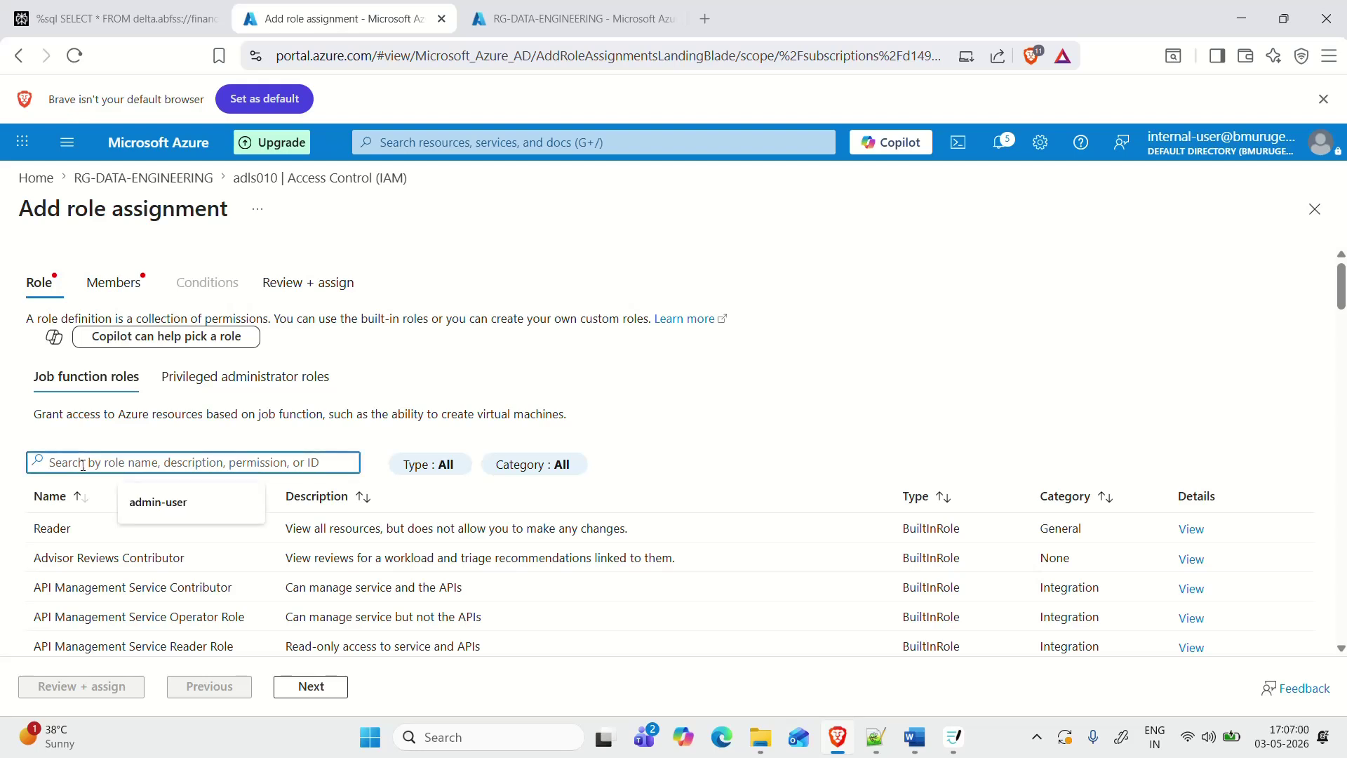
pyautogui.write('sto')
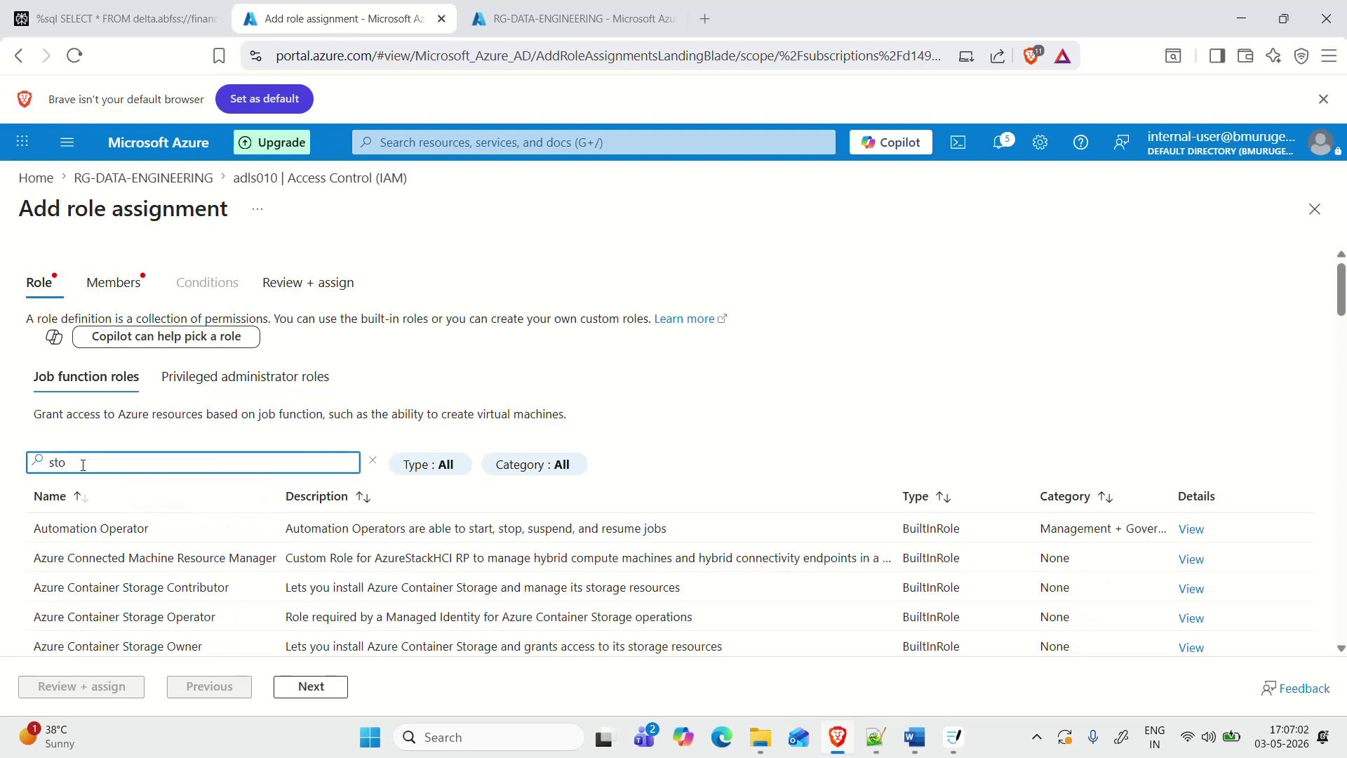
pyautogui.write('rage blob data')
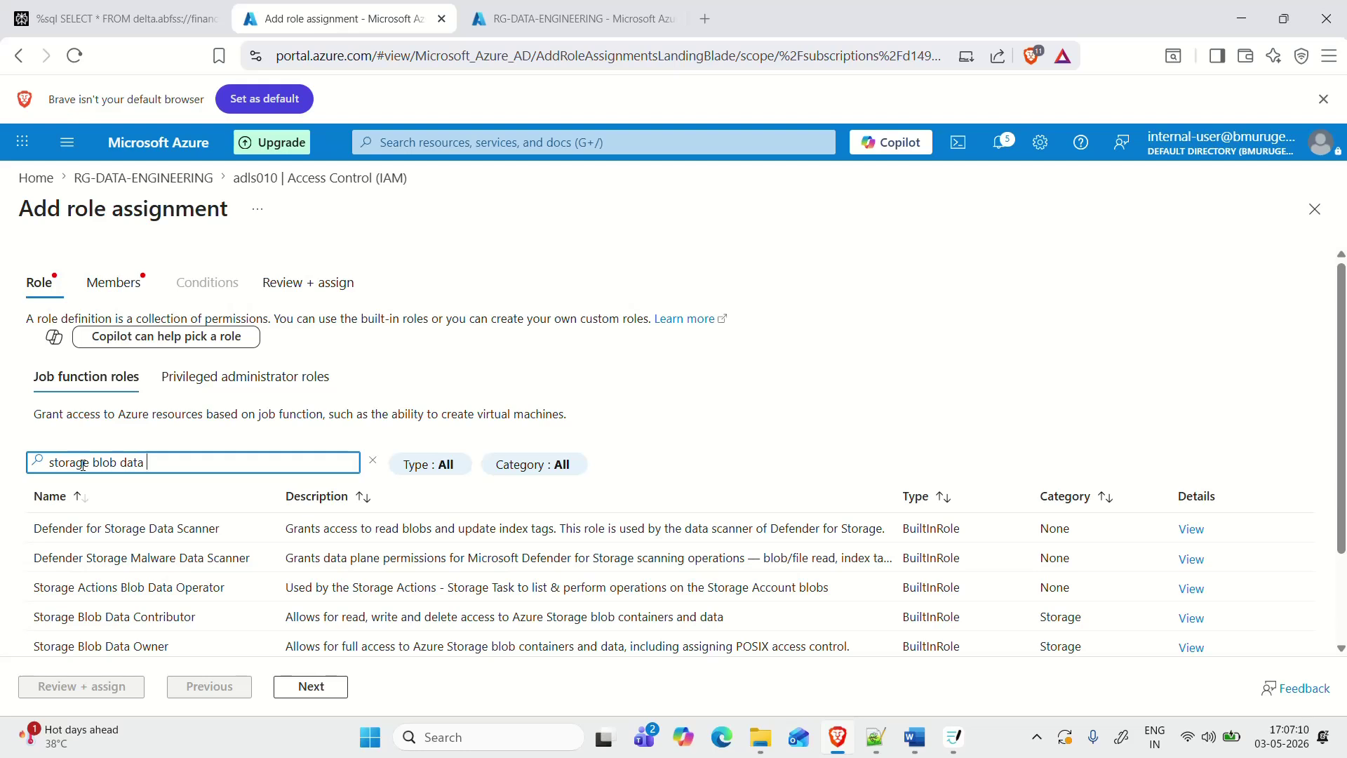
pyautogui.click(231, 621)
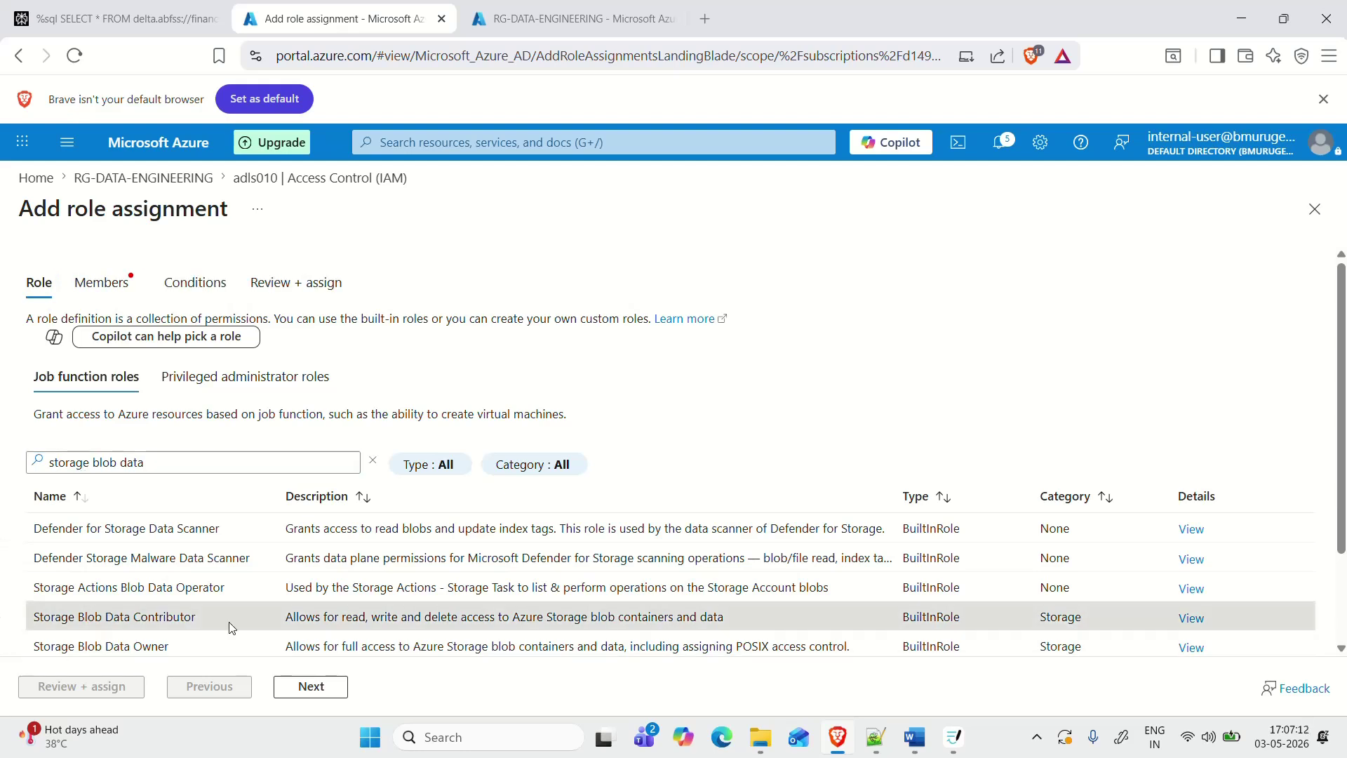
pyautogui.scroll(-2, 252, 509)
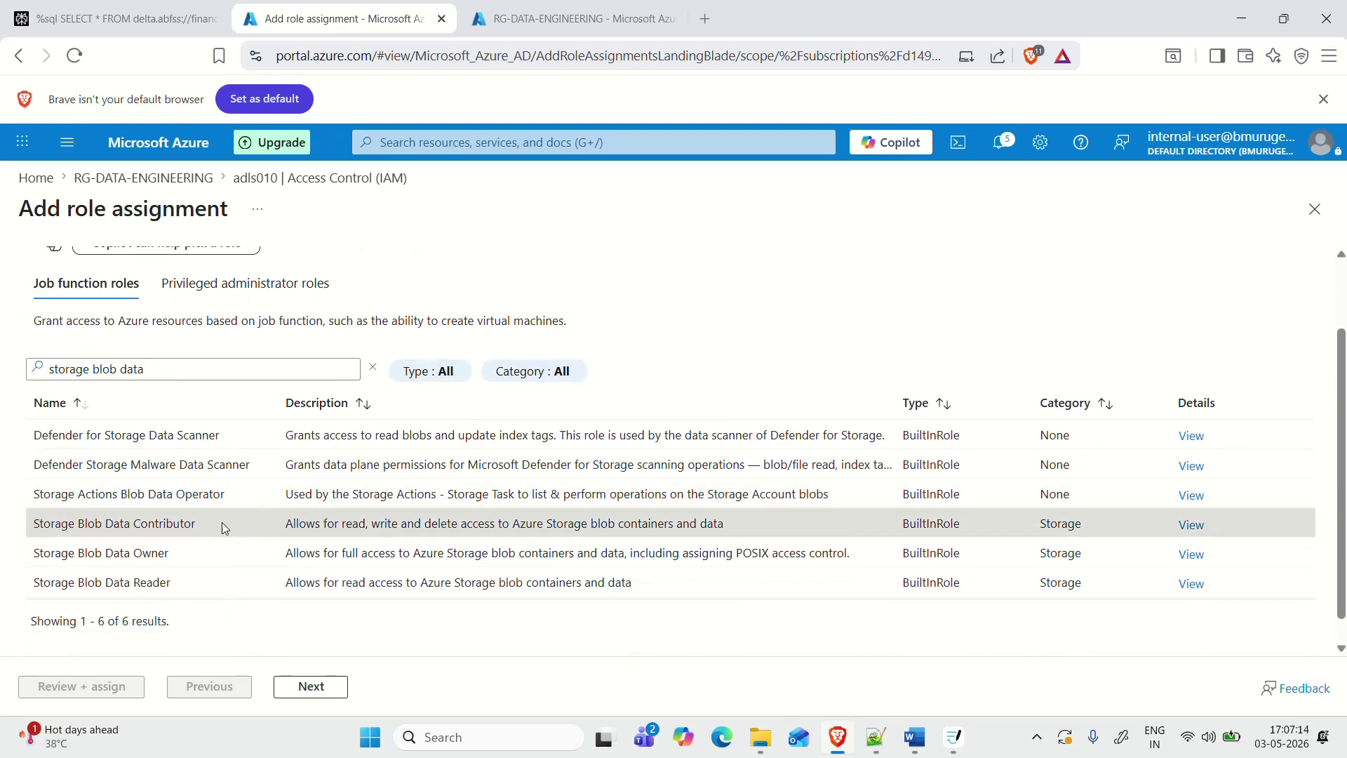
pyautogui.scroll(-1, 224, 528)
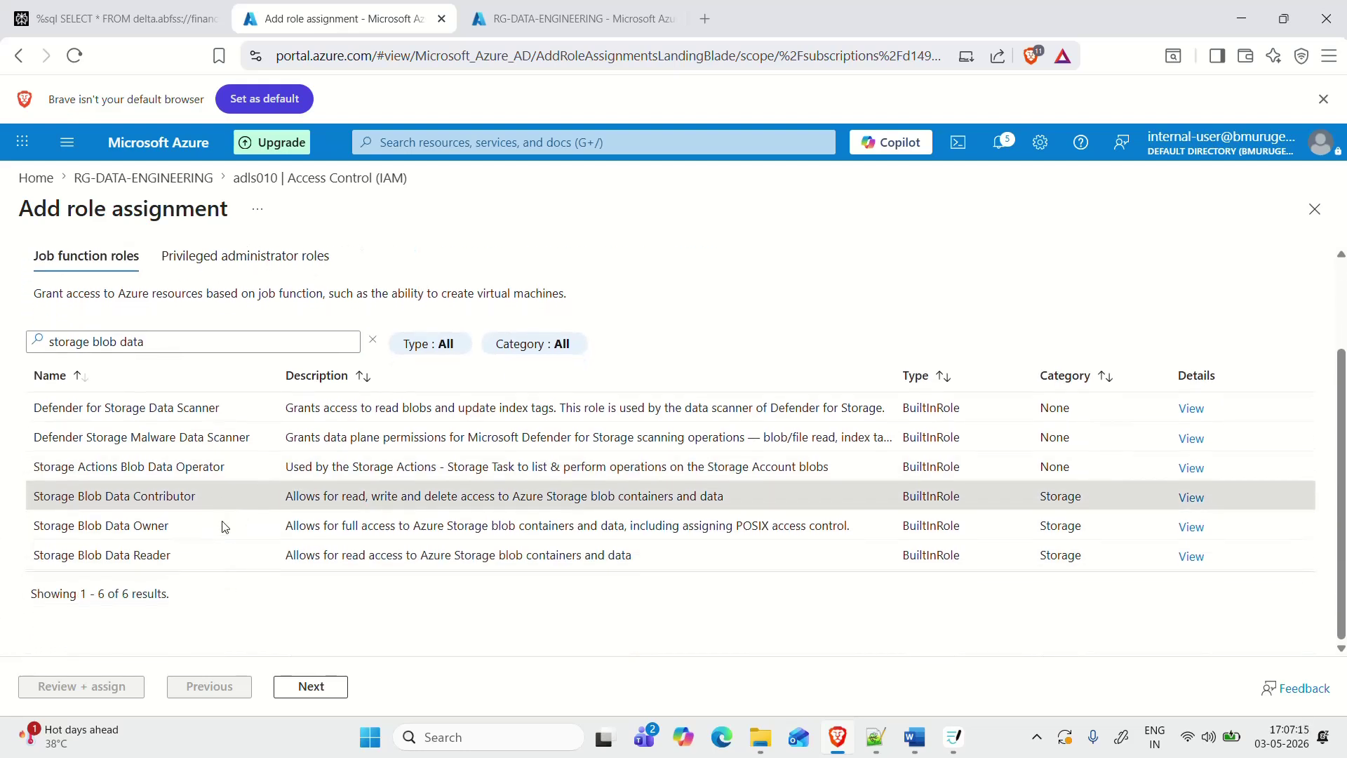
pyautogui.click(309, 686)
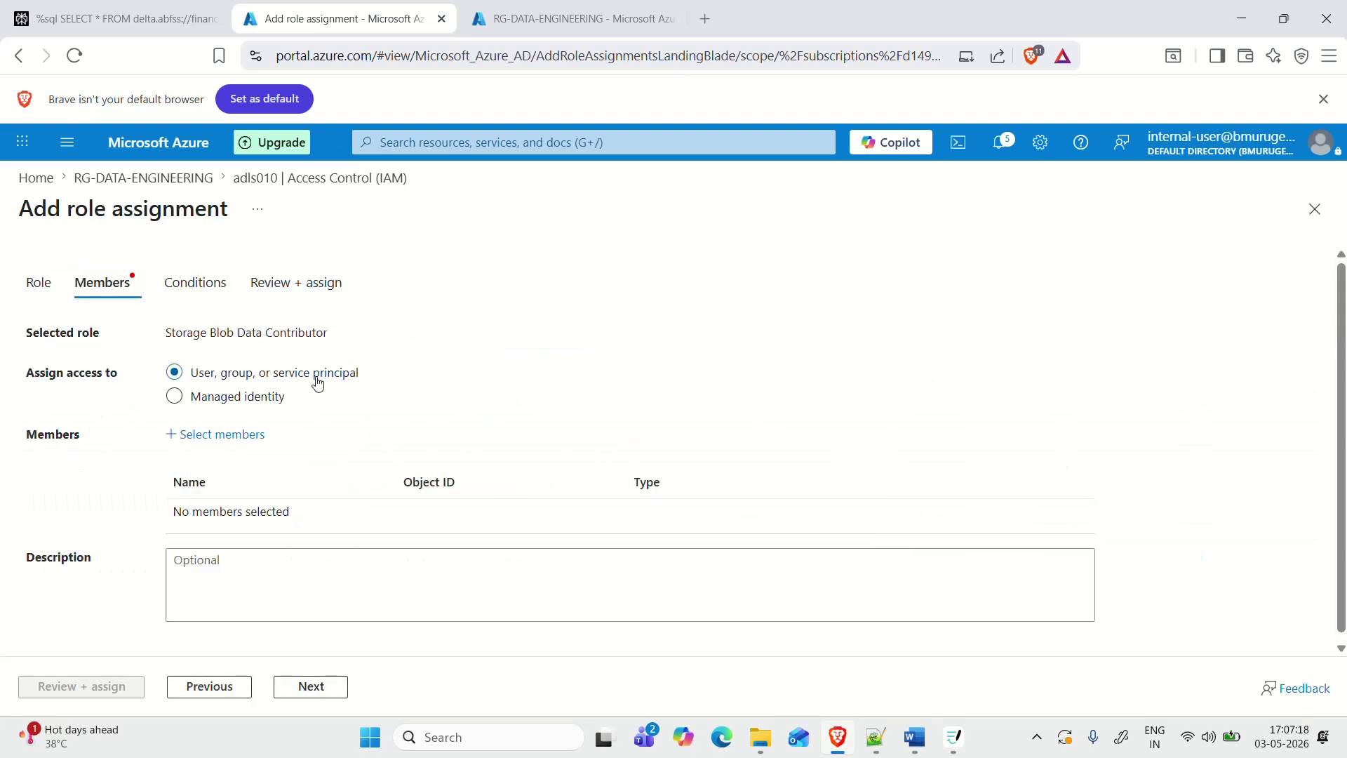
# Step: Highlight the selected role, then review the access connector in the RG-DATA-ENGINEERING resource list and return to the role assignment
pyautogui.moveTo(173, 337); pyautogui.dragTo(366, 349)
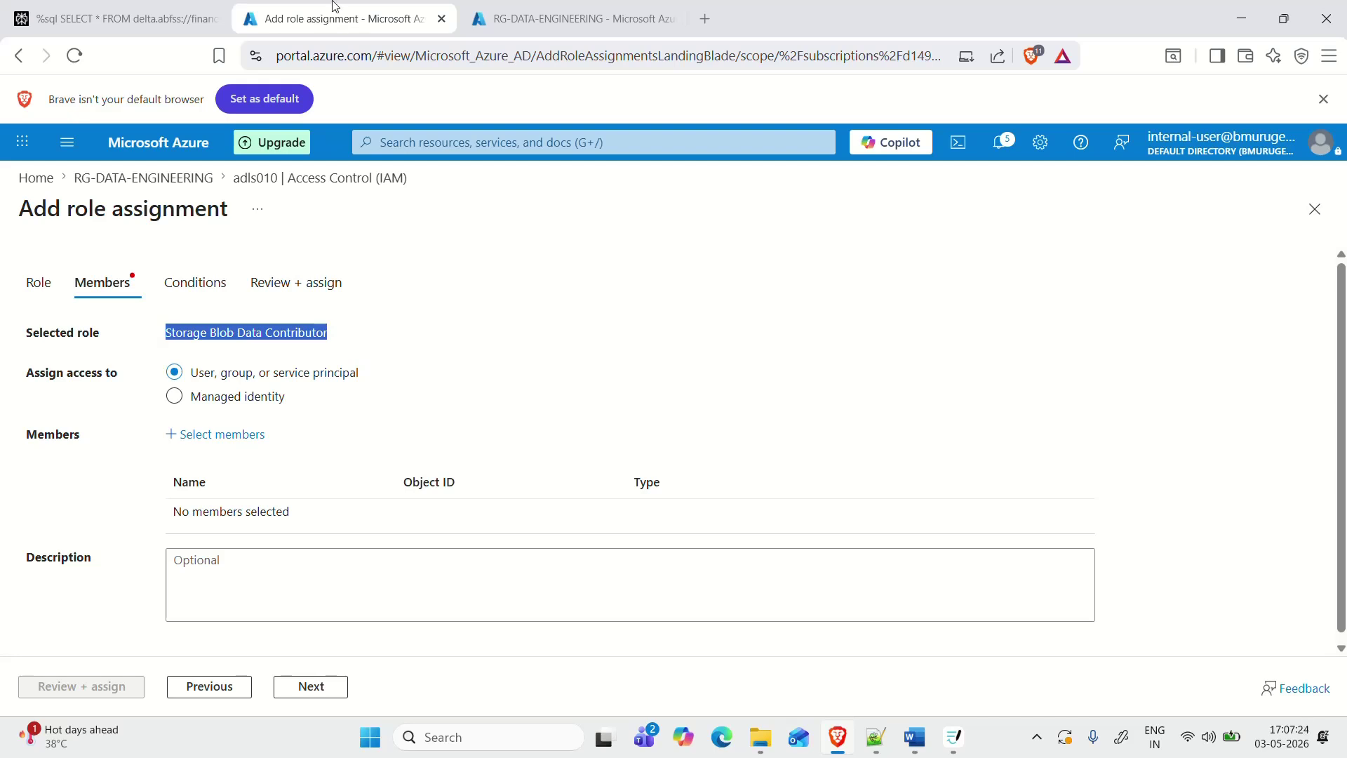
pyautogui.click(572, 9)
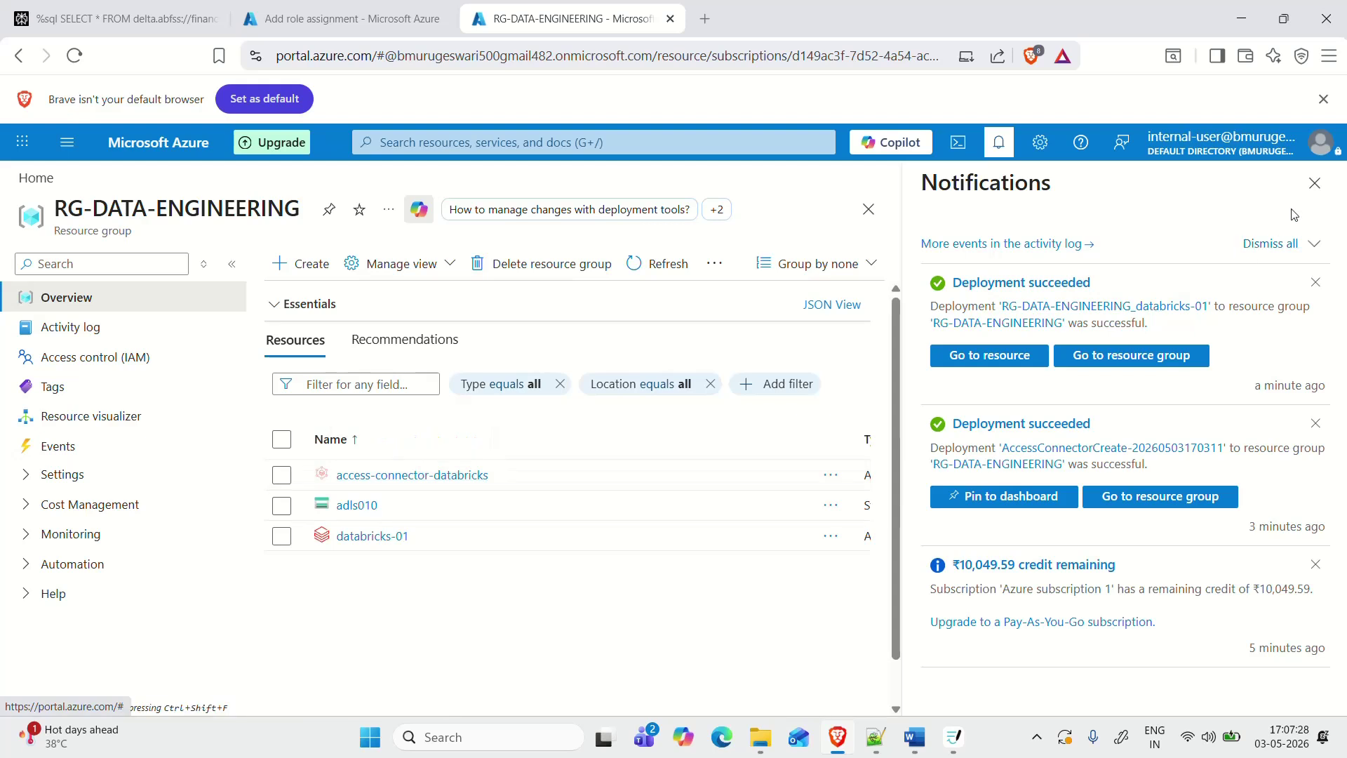
pyautogui.click(1315, 184)
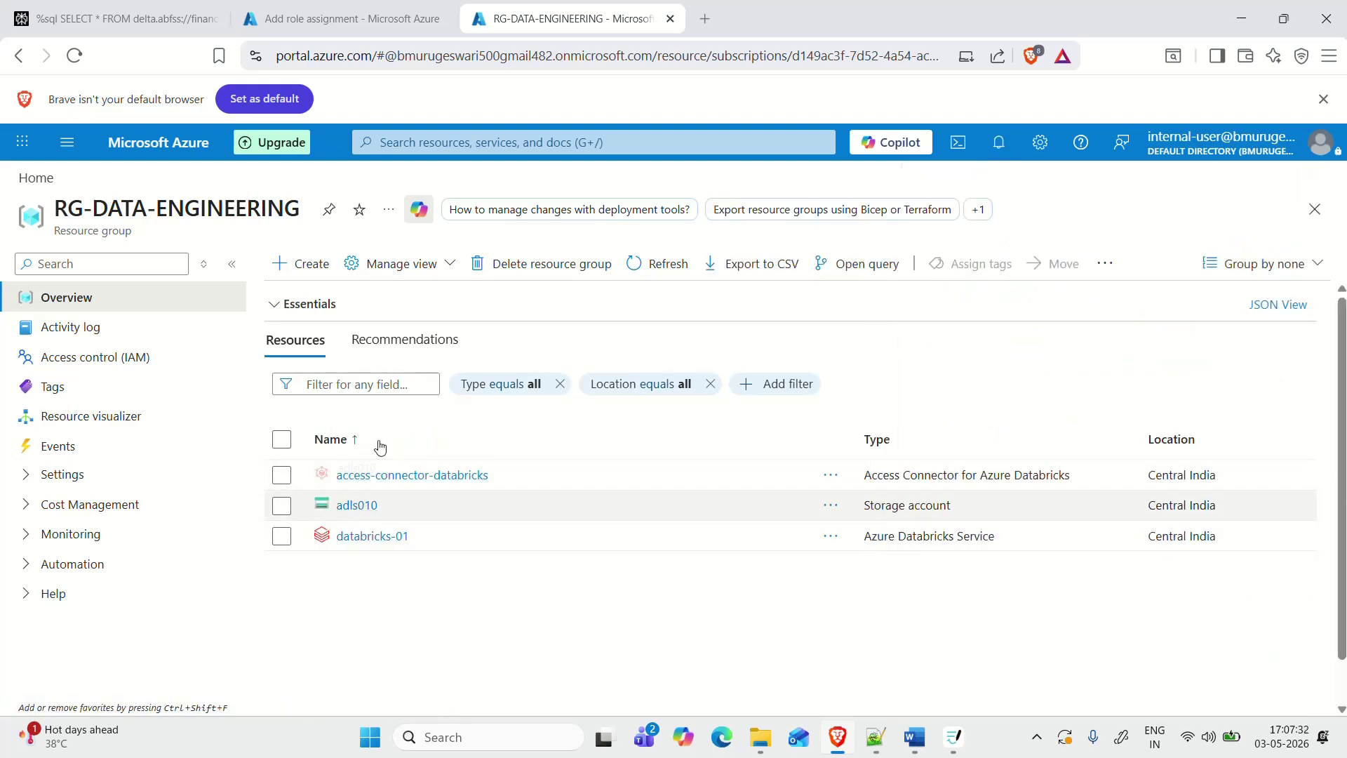
pyautogui.click(321, 19)
# Step: Assign access to managed identities and add the Azure Databricks access connectors access-connector-databricks and unity-catalog-access-connector as members
pyautogui.click(537, 363)
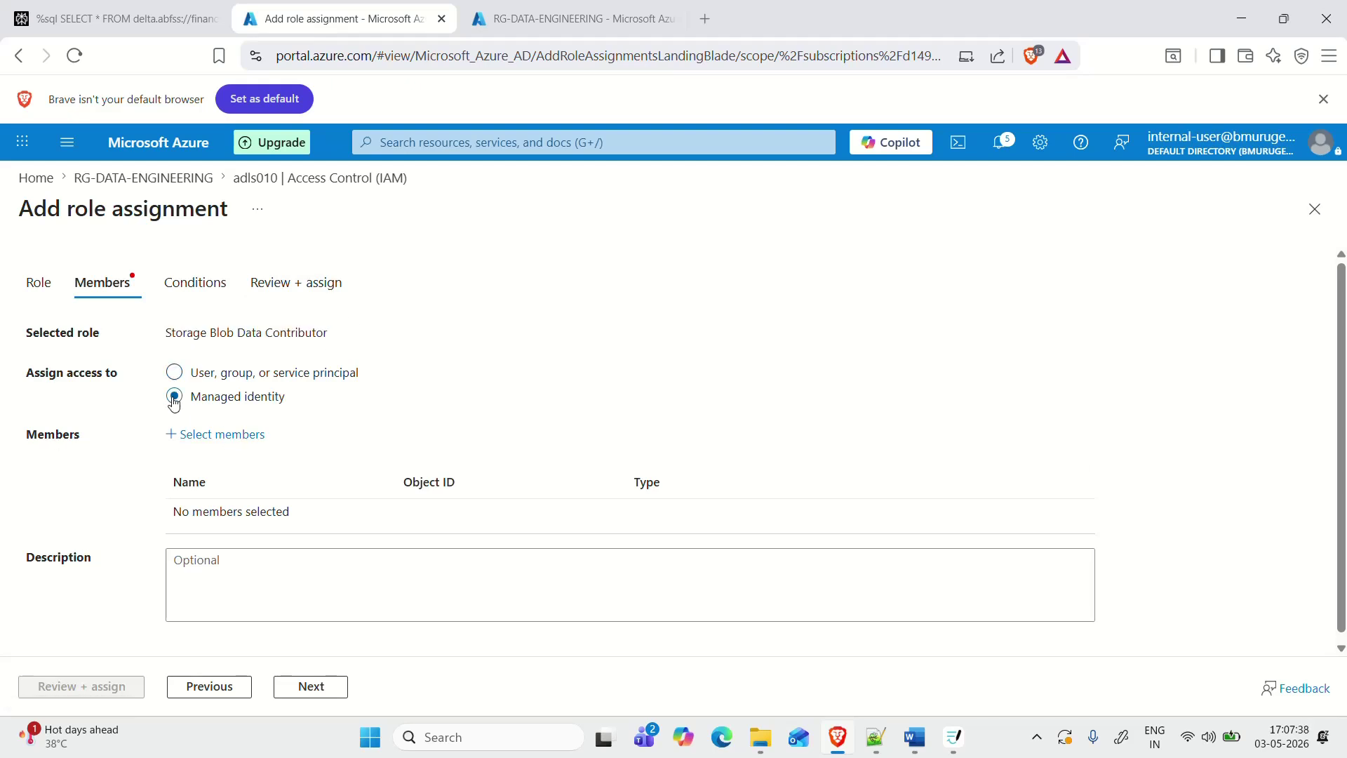
pyautogui.click(242, 438)
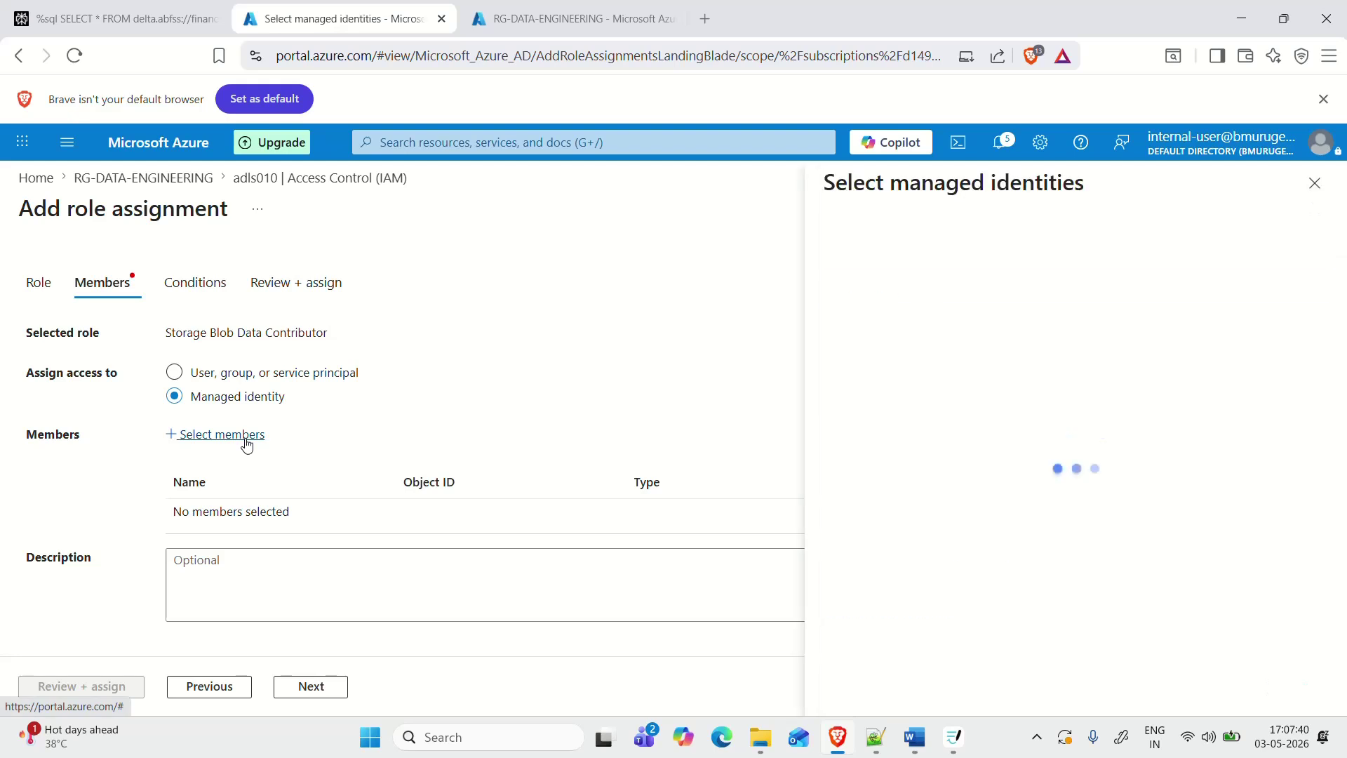
pyautogui.click(935, 369)
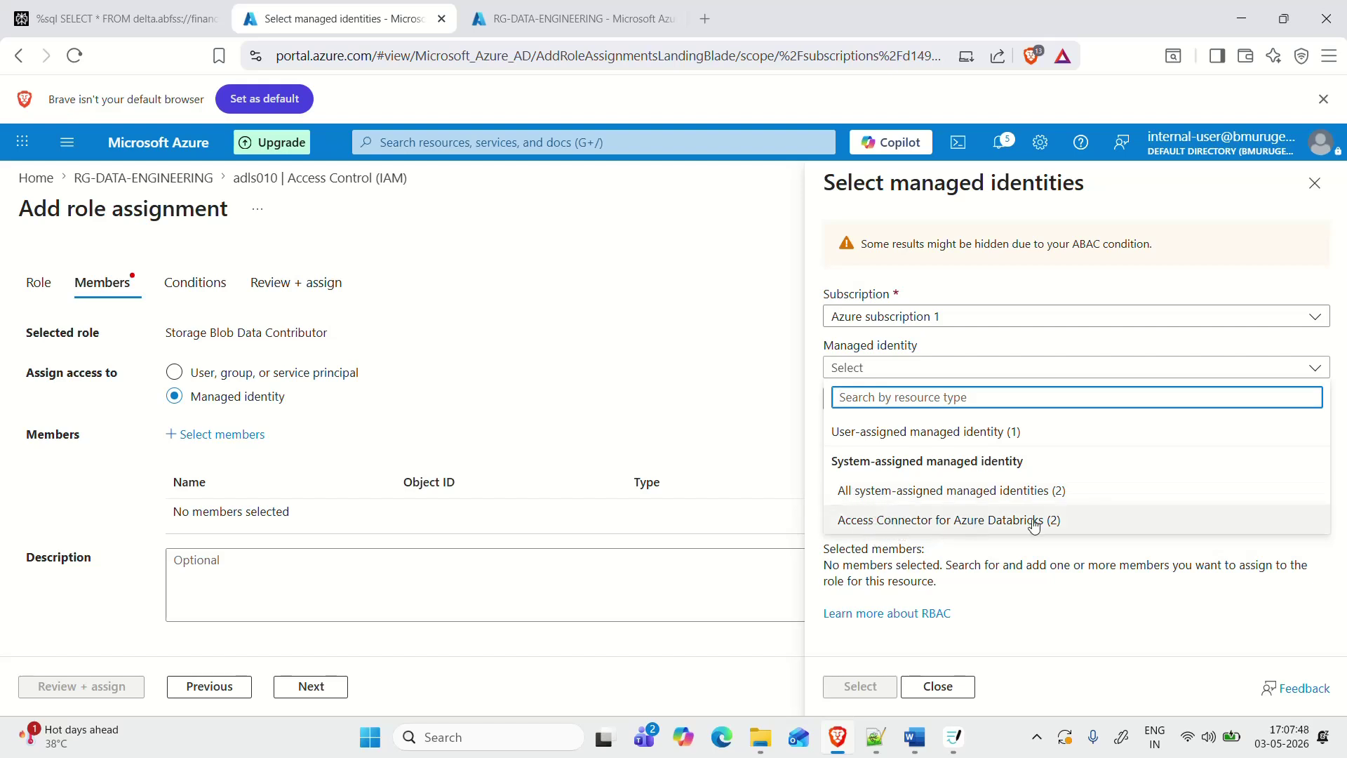
pyautogui.click(1129, 524)
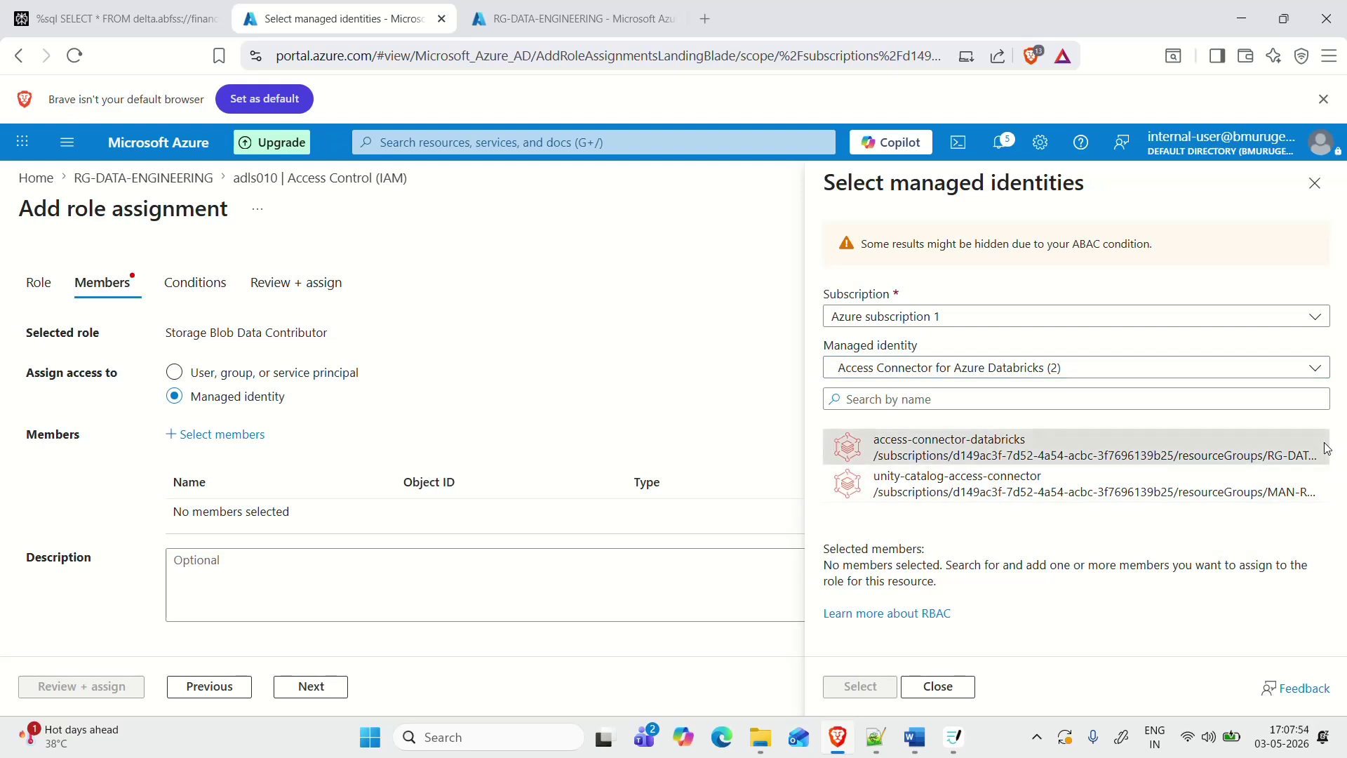
pyautogui.click(867, 450)
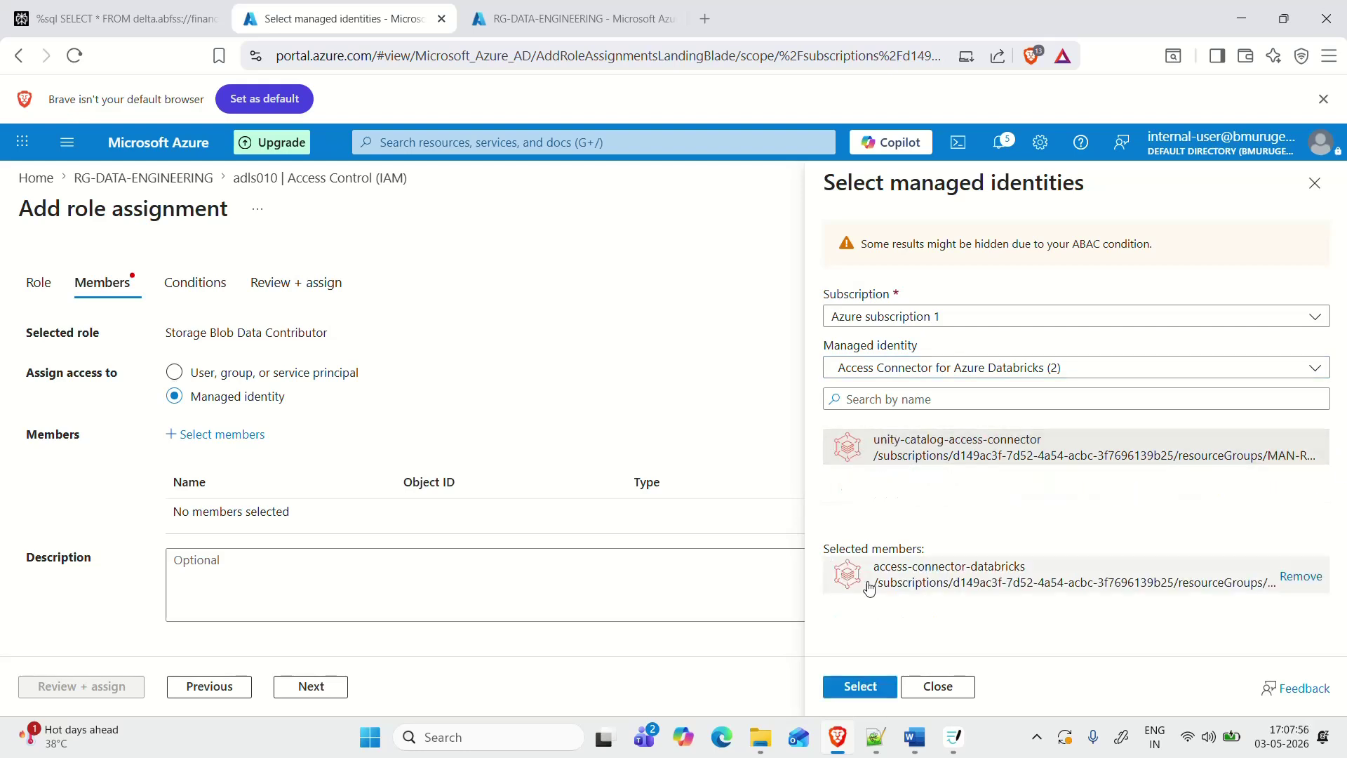
pyautogui.click(902, 463)
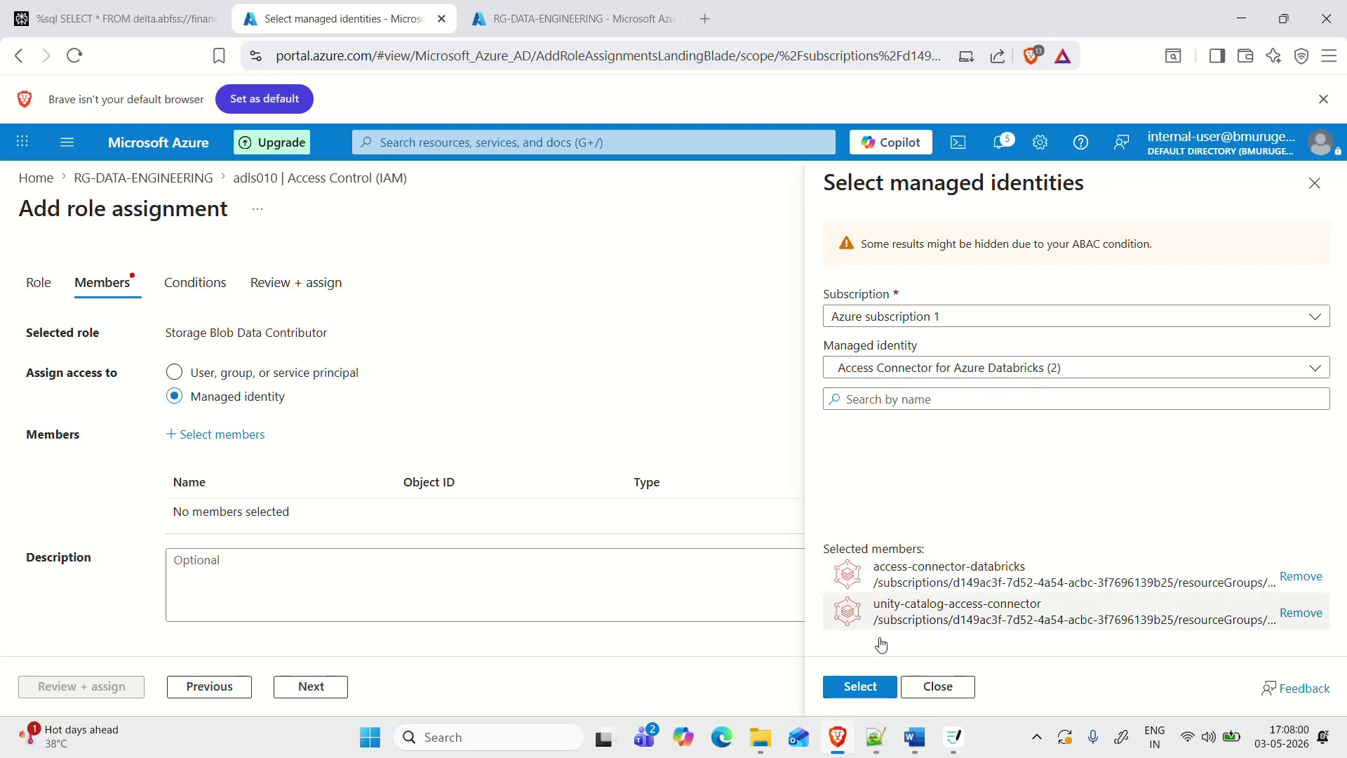
pyautogui.click(869, 689)
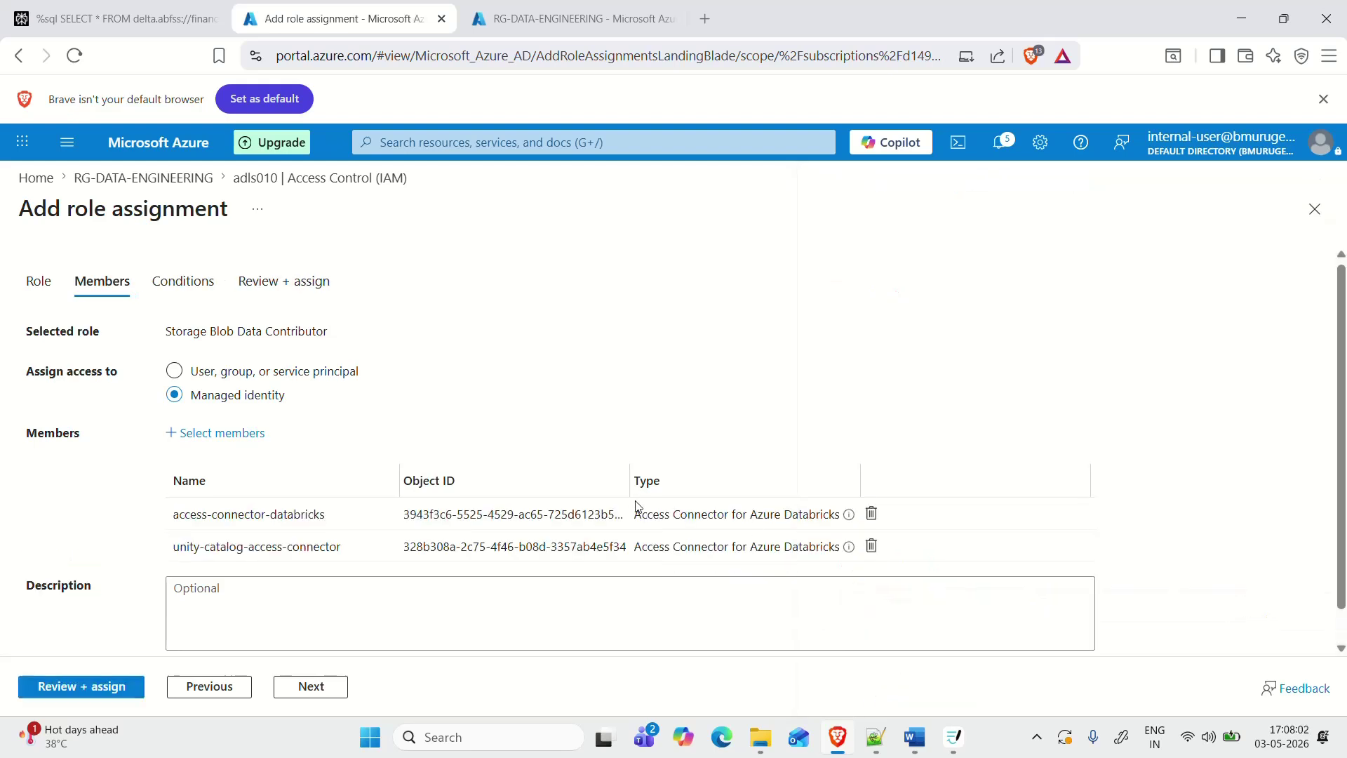
# Step: Review and submit the Storage Blob Data Contributor assignment on adls010, and check its status in the notifications
pyautogui.click(103, 695)
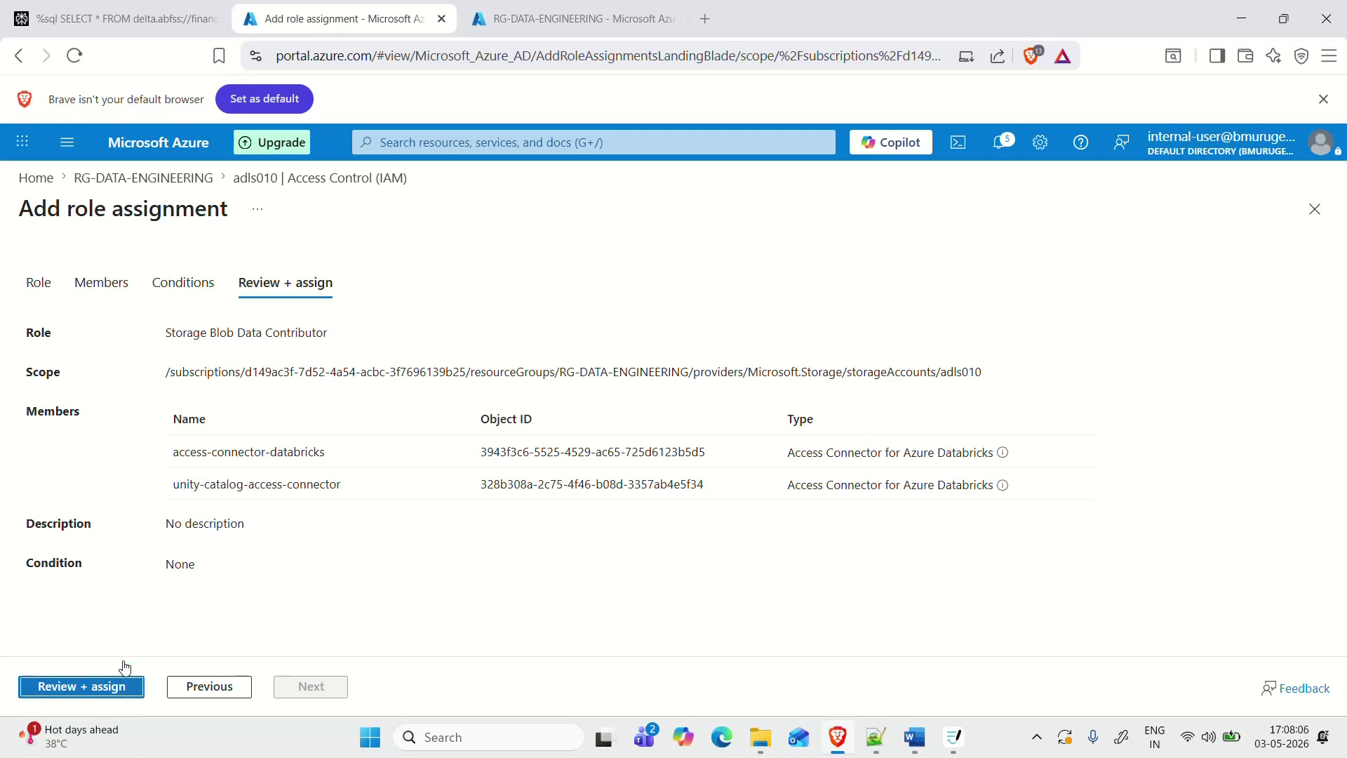
pyautogui.click(72, 691)
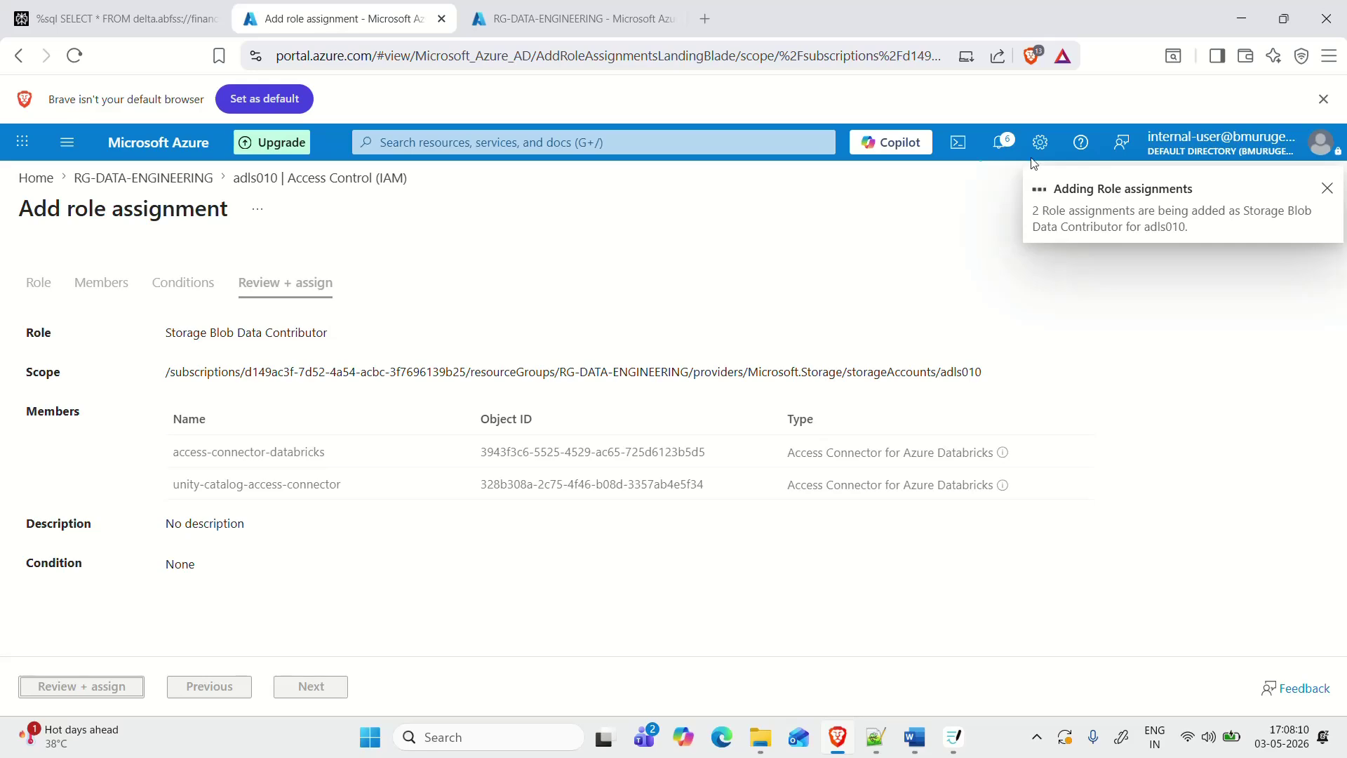
pyautogui.click(1002, 142)
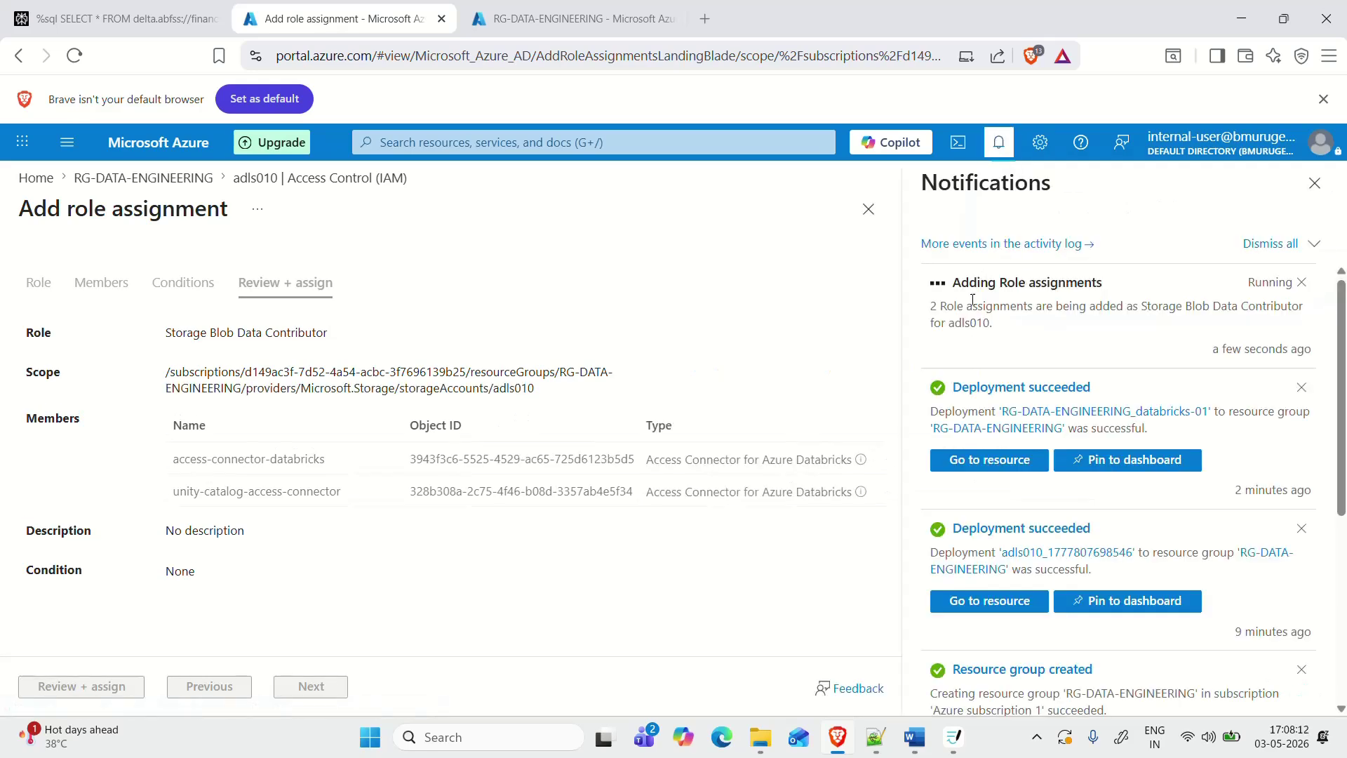
pyautogui.moveTo(968, 289); pyautogui.dragTo(1233, 323)
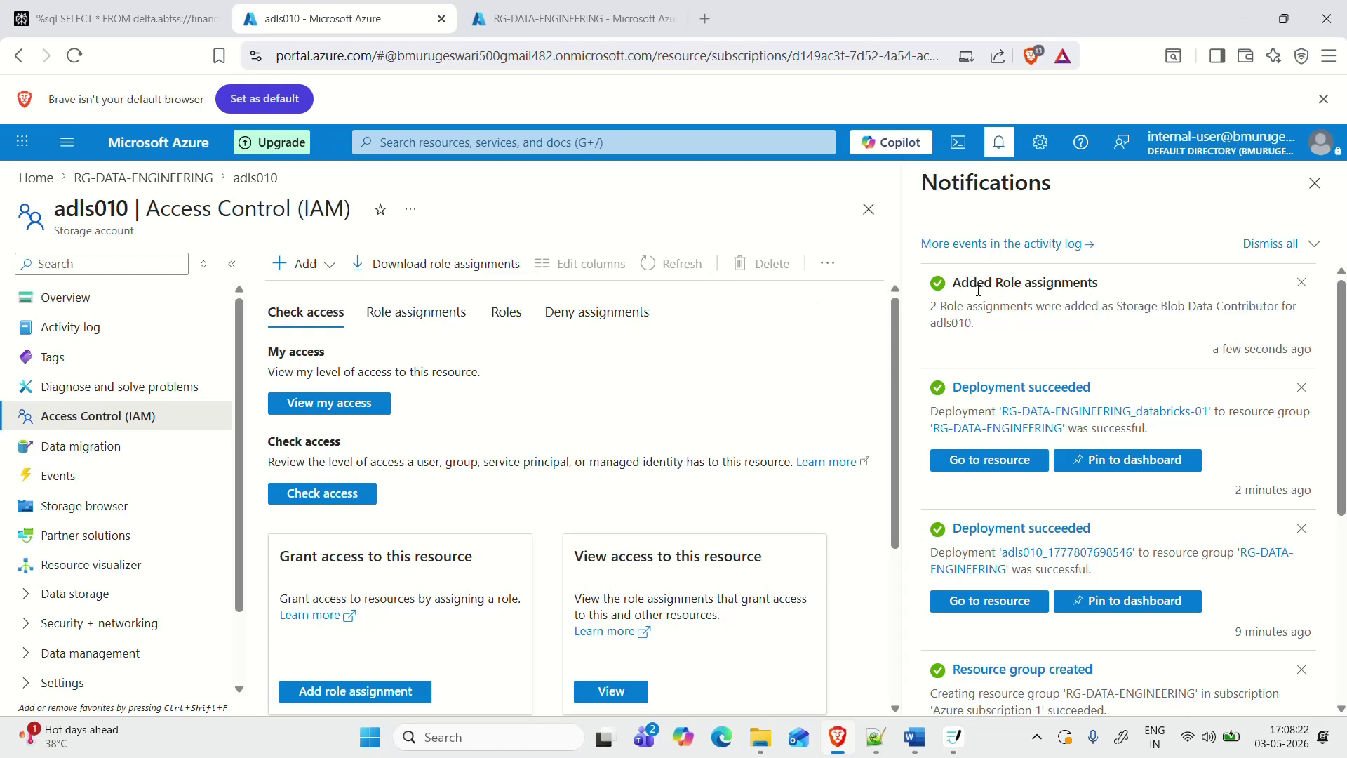
pyautogui.click(1314, 184)
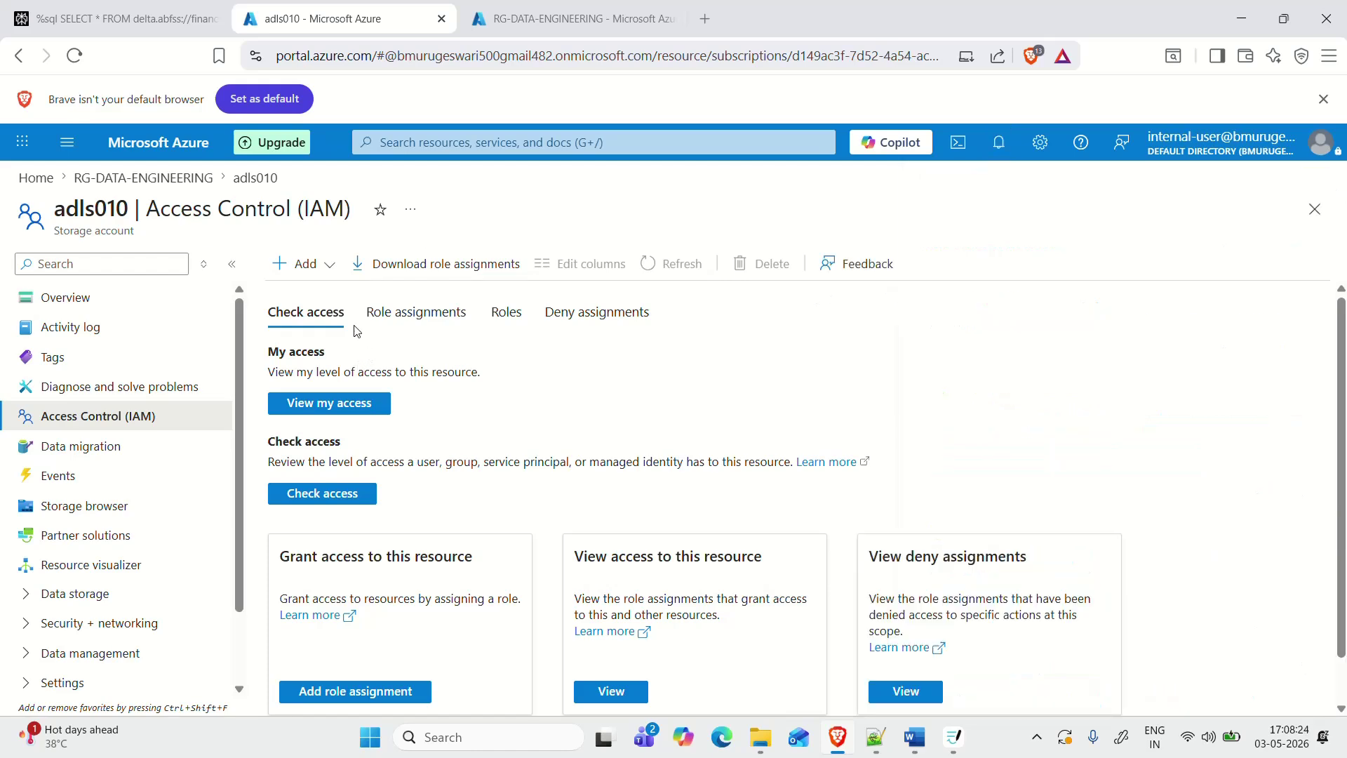
# Step: Return to the portal home, open the RG-DATA-ENGINEERING resource group, and collapse its navigation menu
pyautogui.click(36, 177)
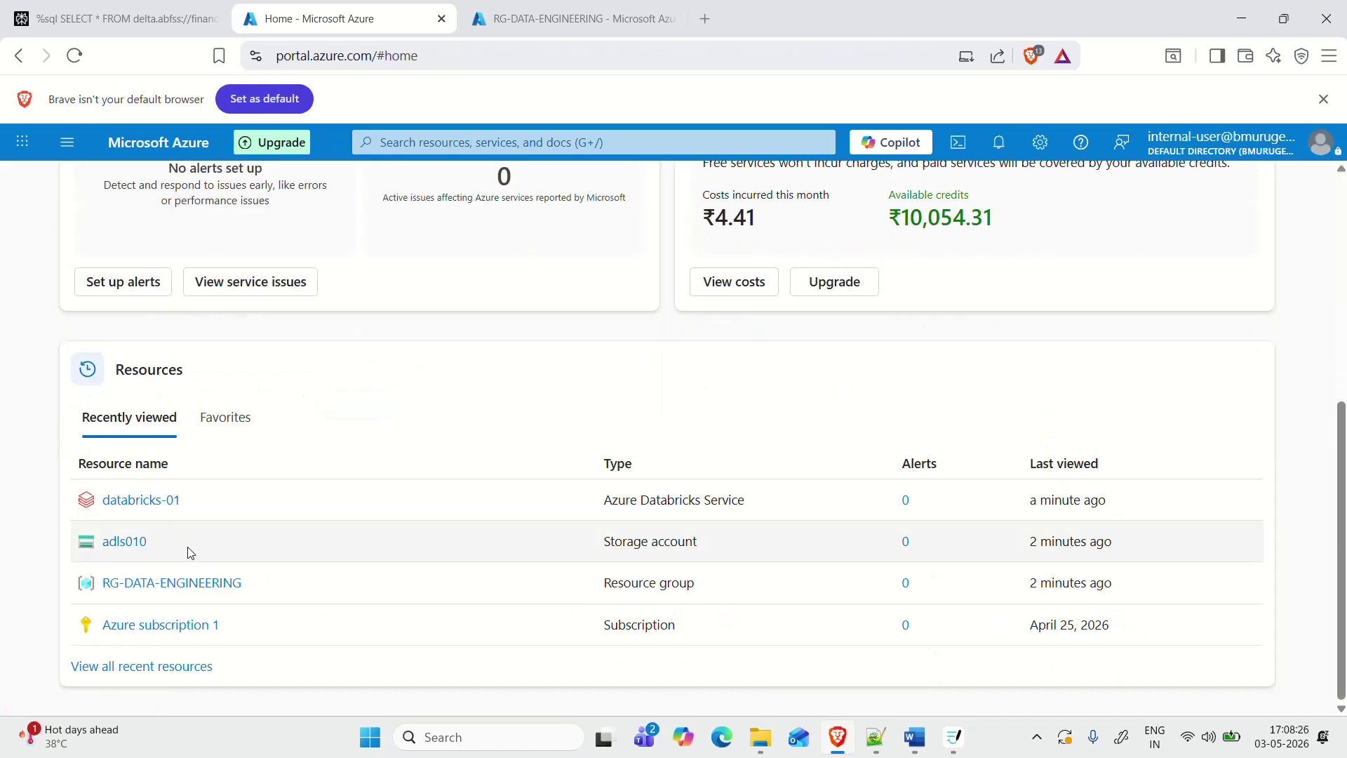
pyautogui.click(204, 588)
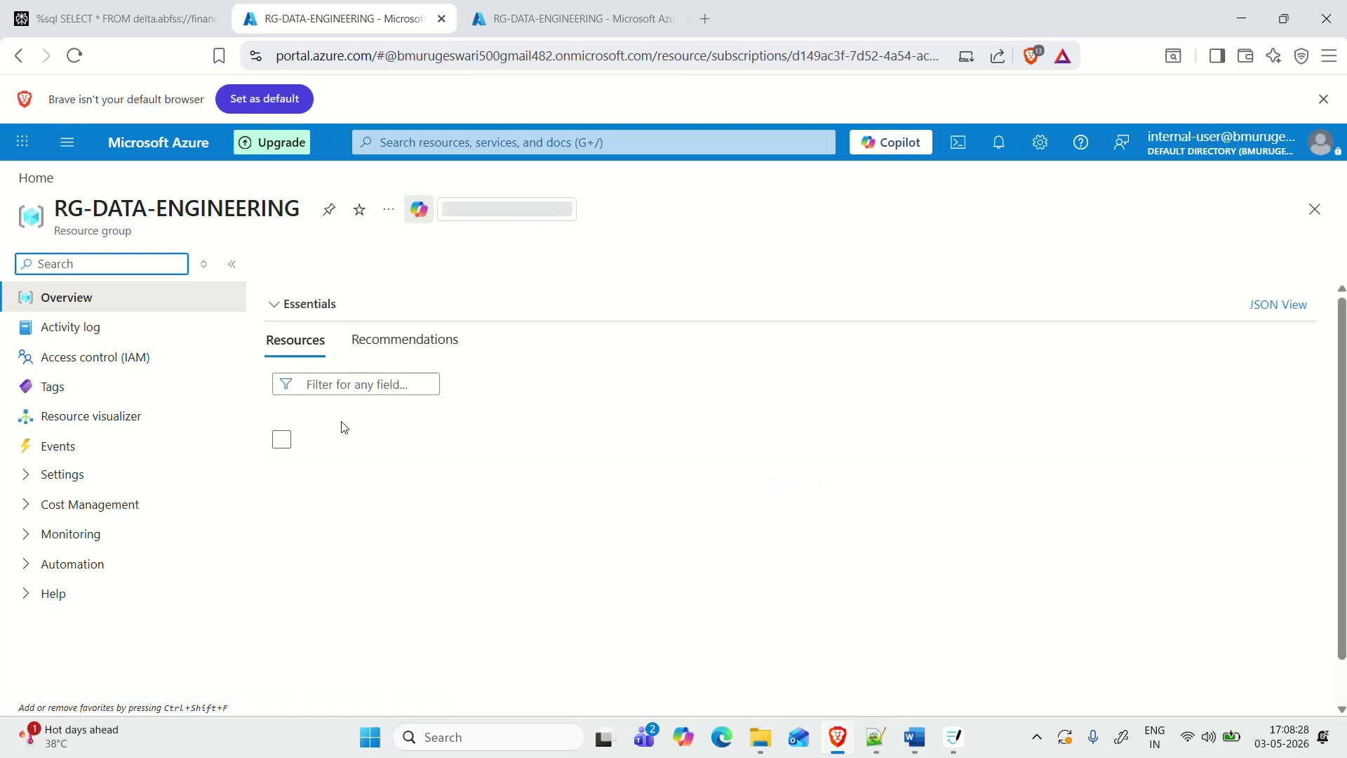
pyautogui.click(231, 263)
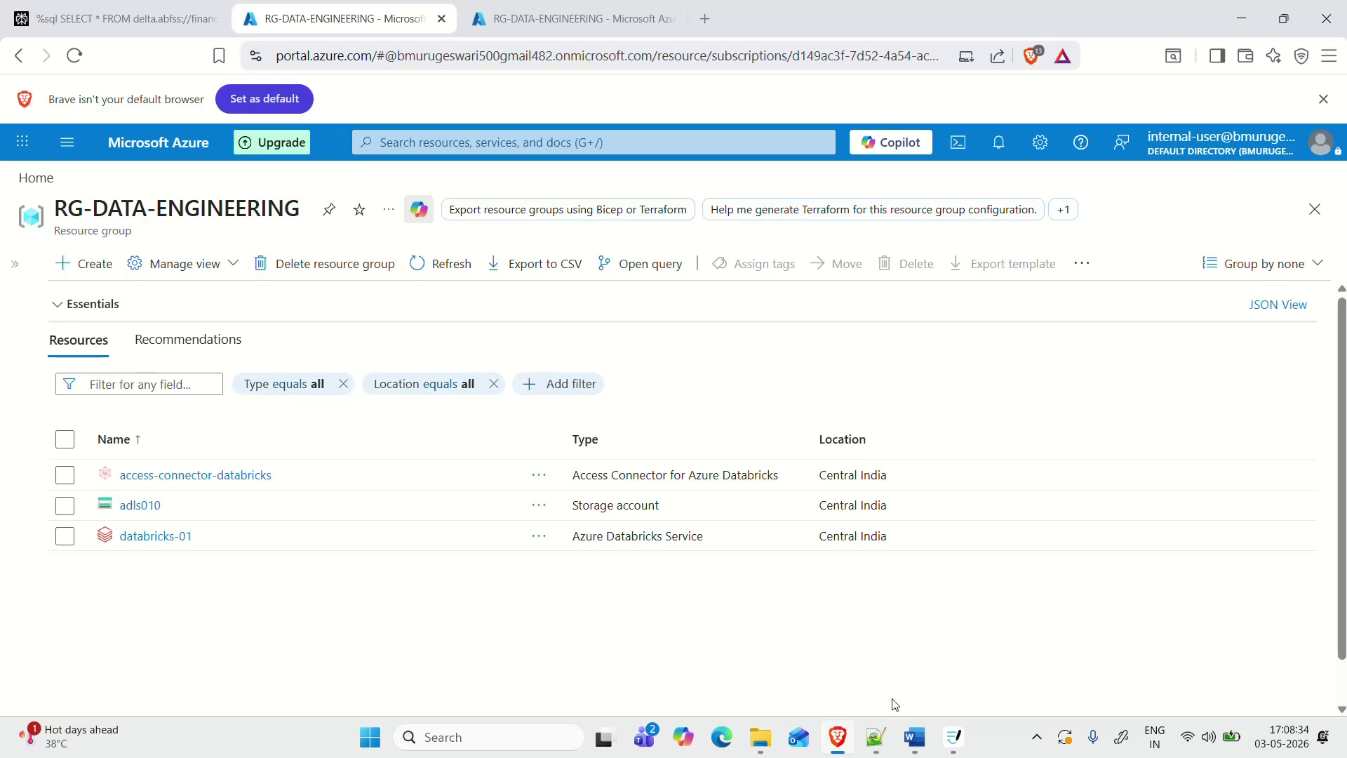
pyautogui.click(1036, 737)
pyautogui.click(1107, 685)
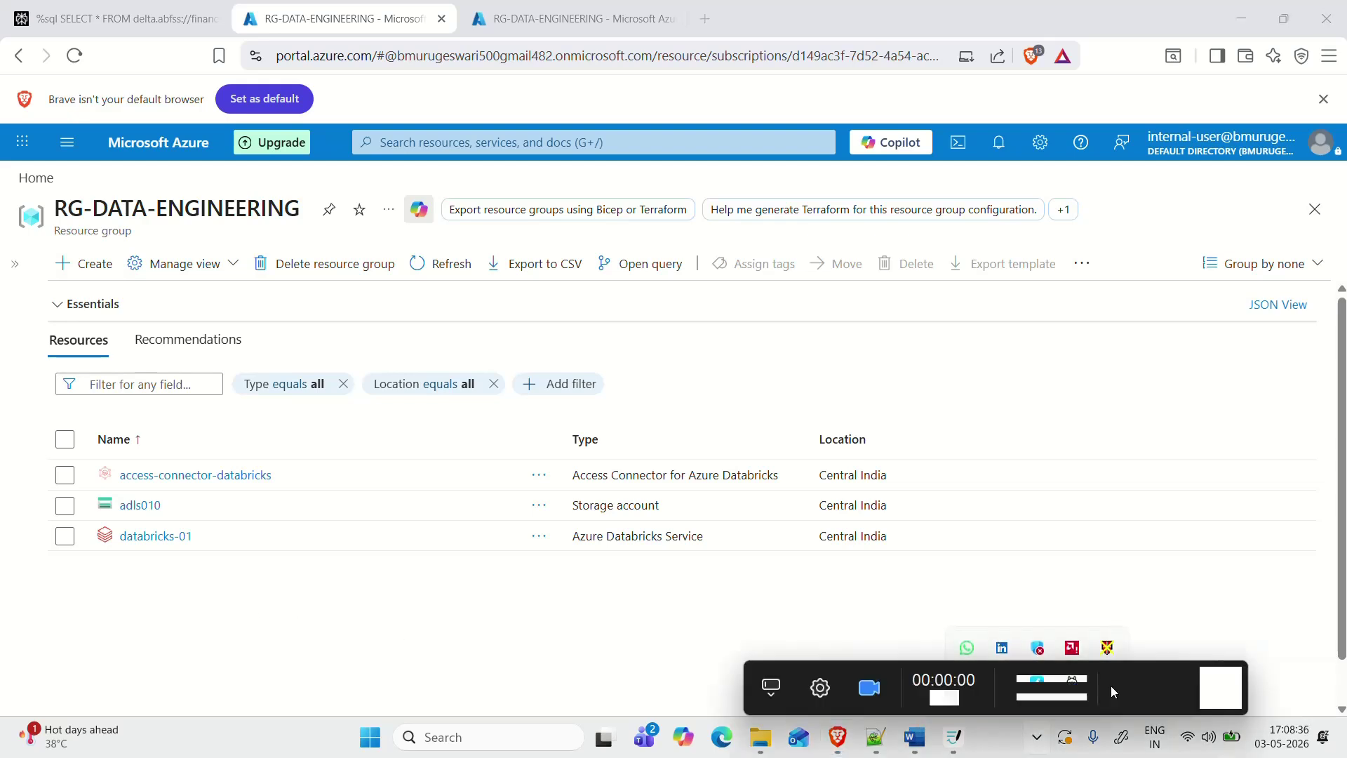